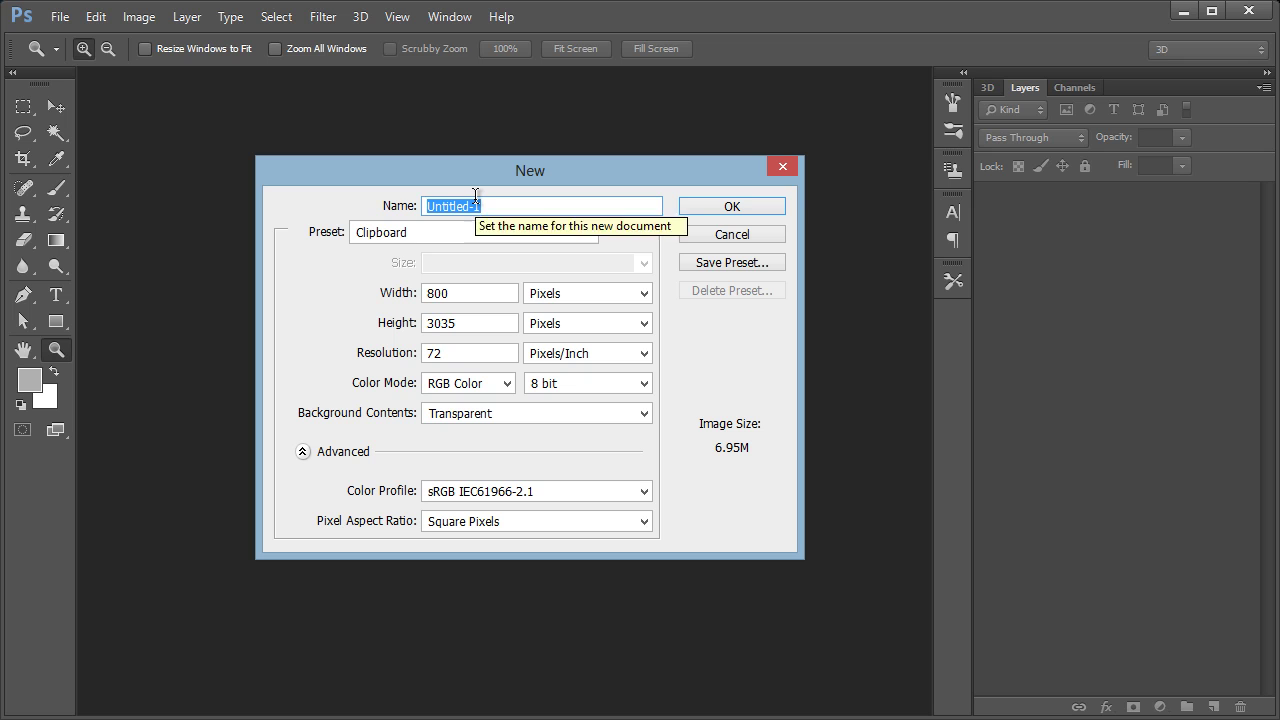
- Create a new 800 × 3035 pixel transparent RGB document at 72 pixels/inch named Logo Design Showcase
text(Design Showcase)
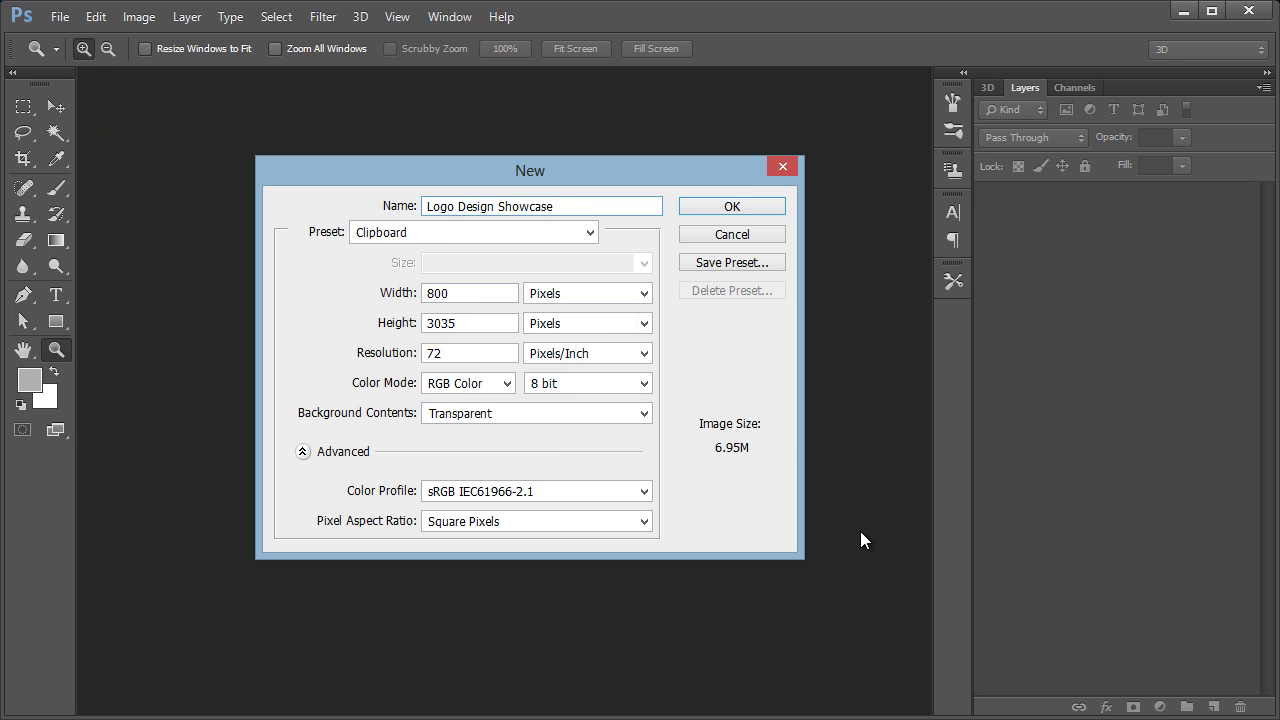
click(466, 322)
click(479, 322)
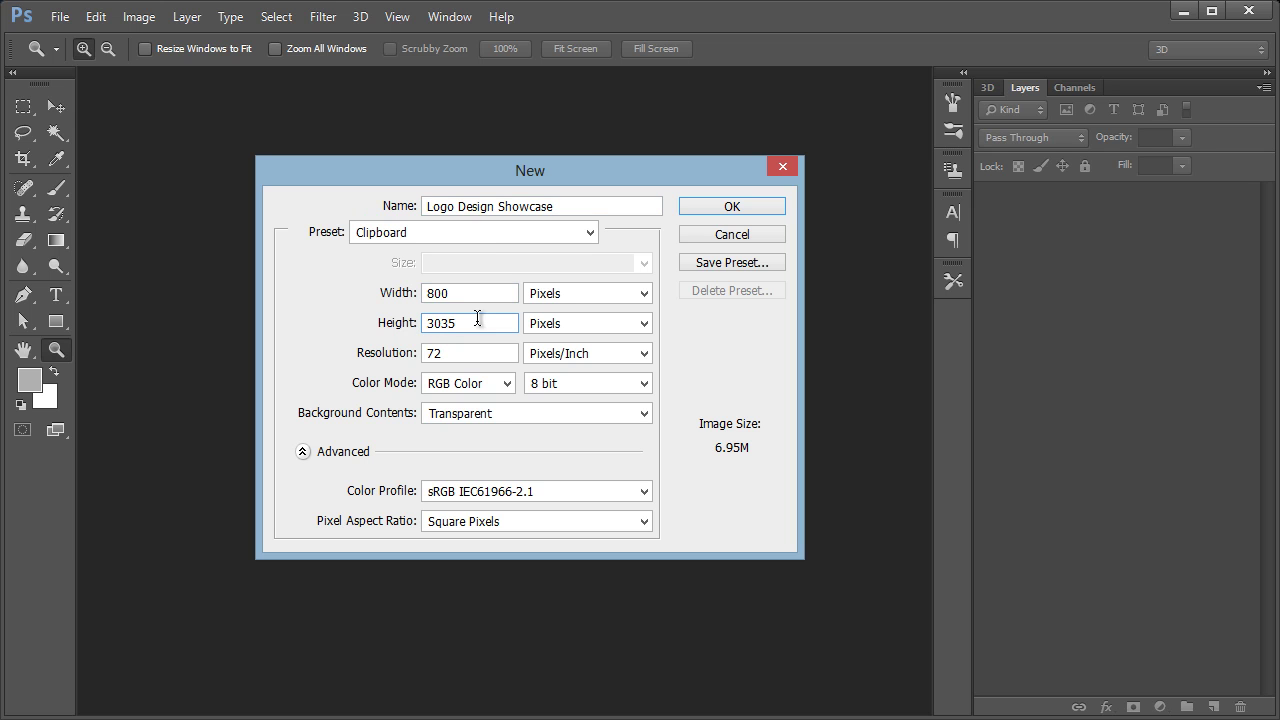
click(702, 207)
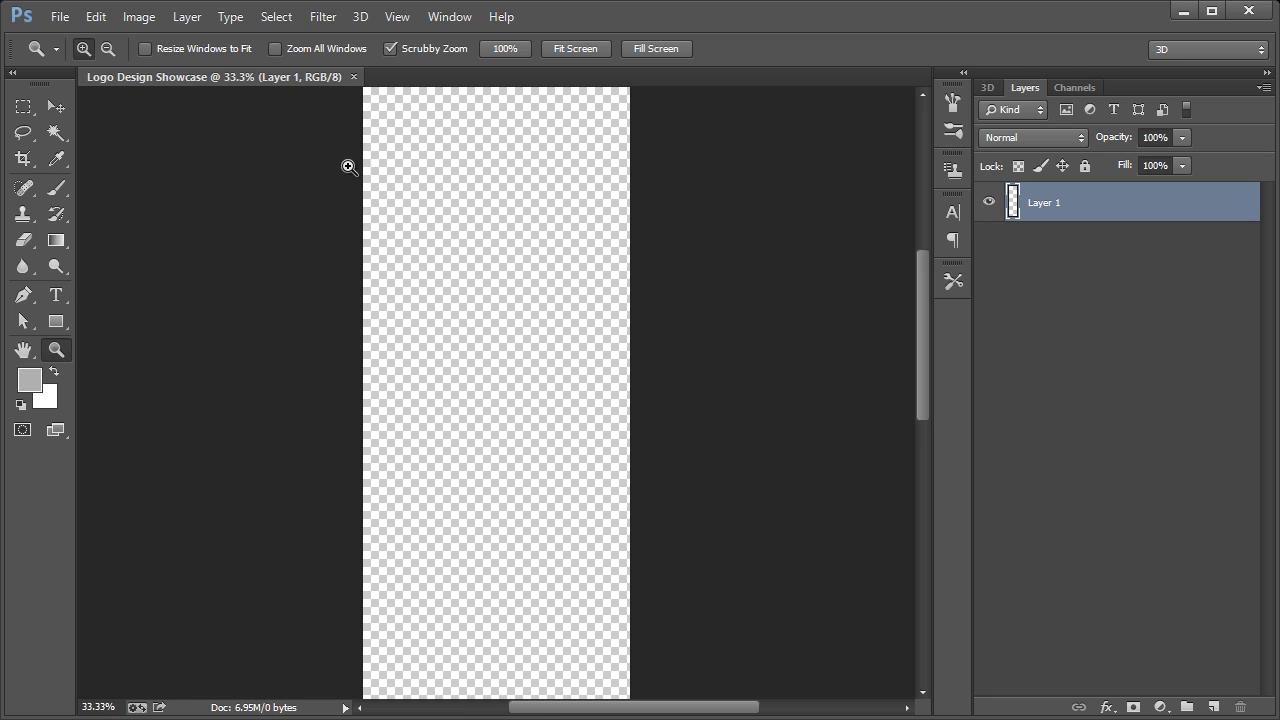
- Fill the empty transparent layer with white using the Paint Bucket tool
scroll(466, 160, up, 2)
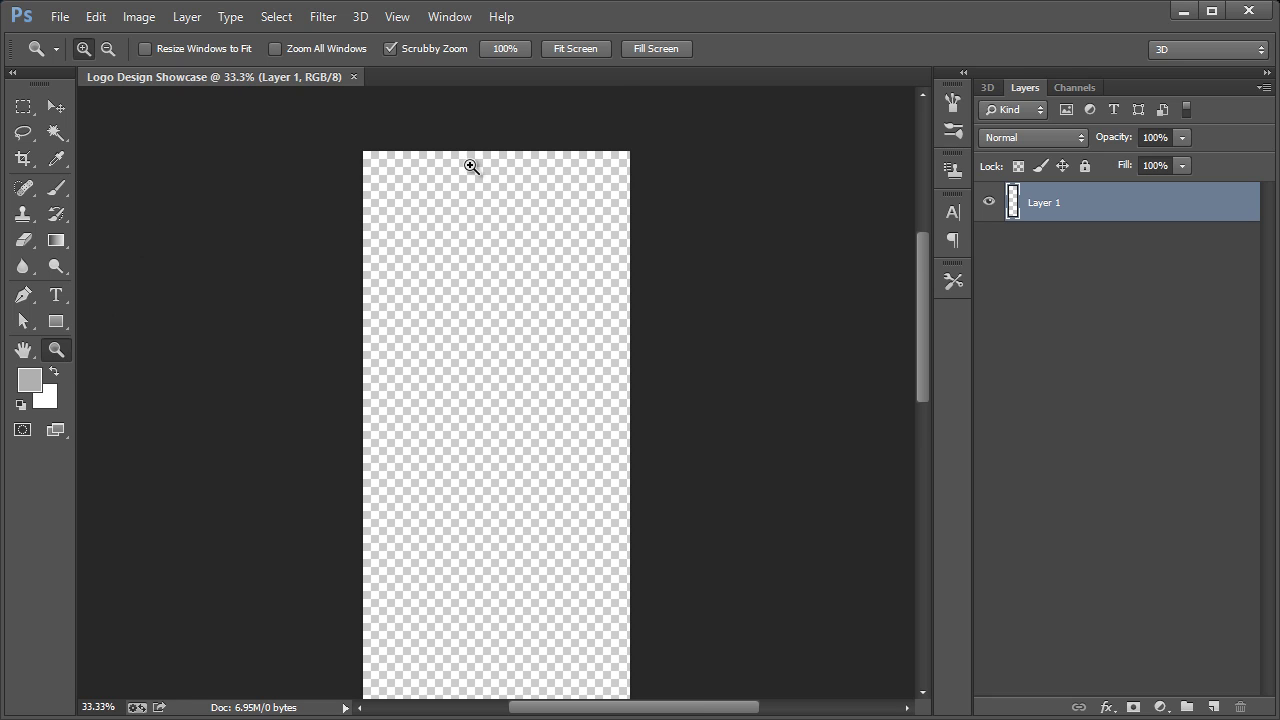
key(ctrl+1)
scroll(495, 192, up, 3)
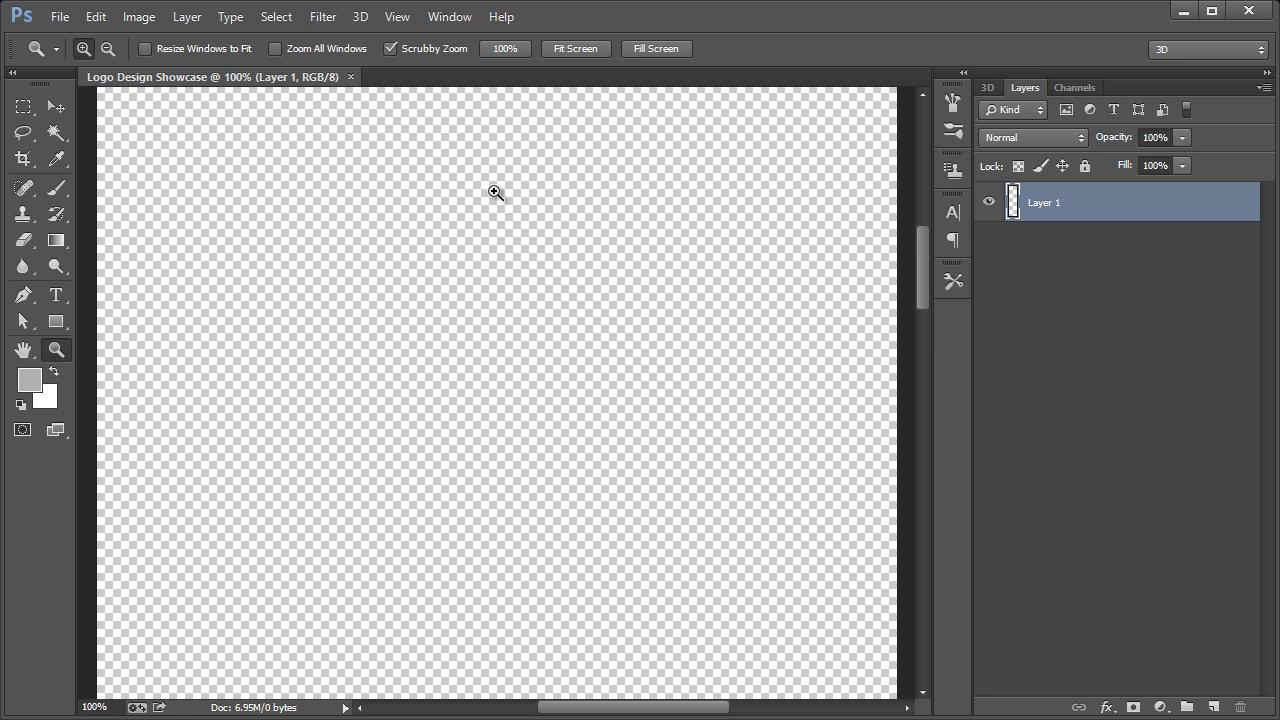
scroll(495, 192, up, 2)
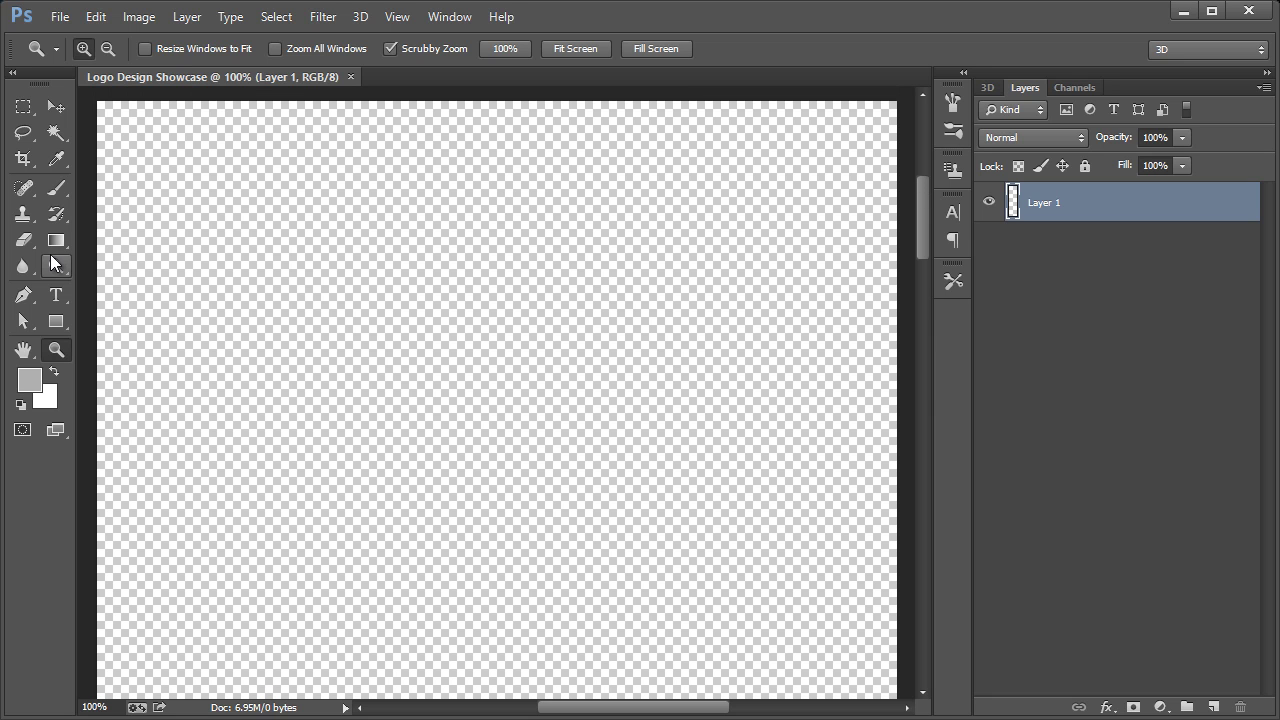
drag(52, 239, 100, 258)
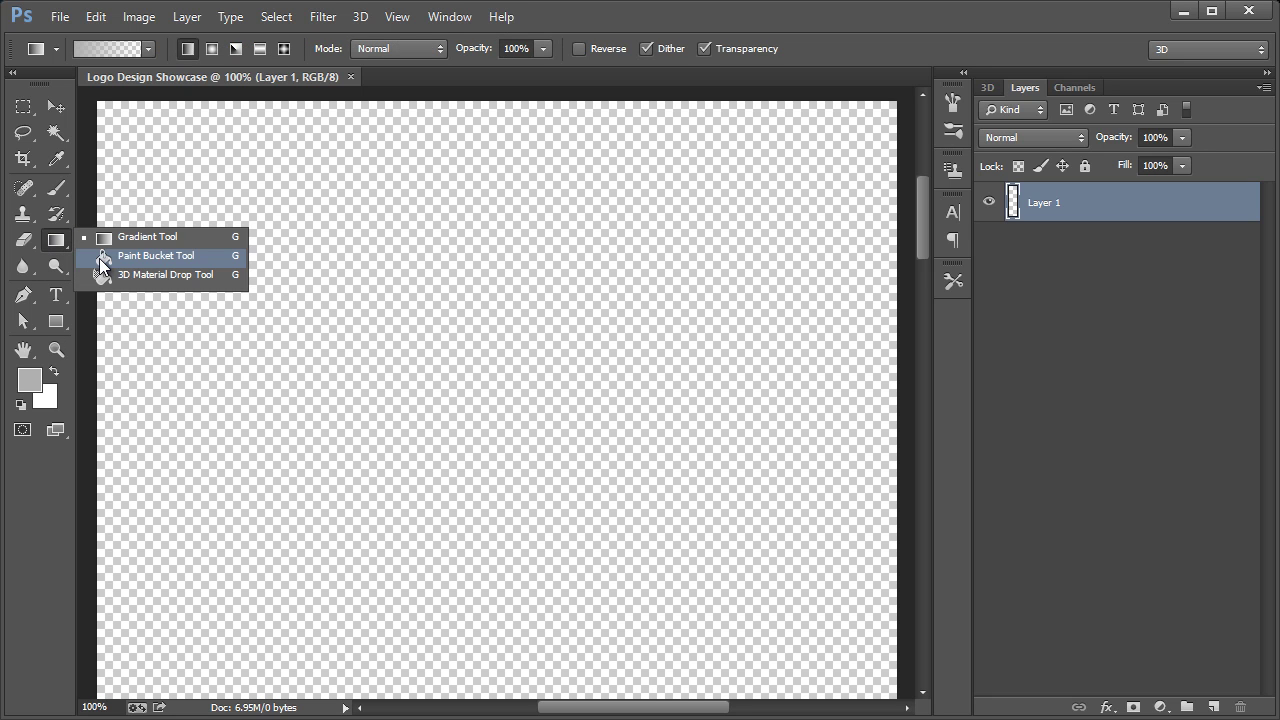
click(106, 258)
click(54, 371)
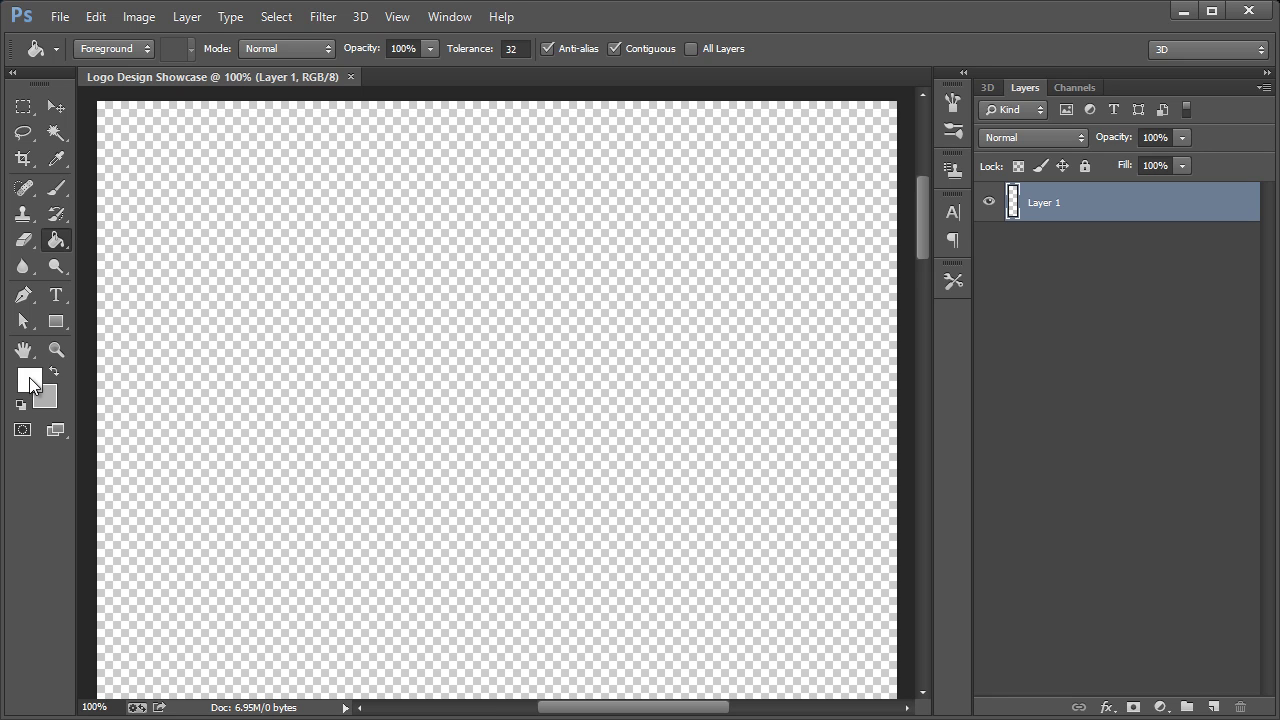
click(300, 335)
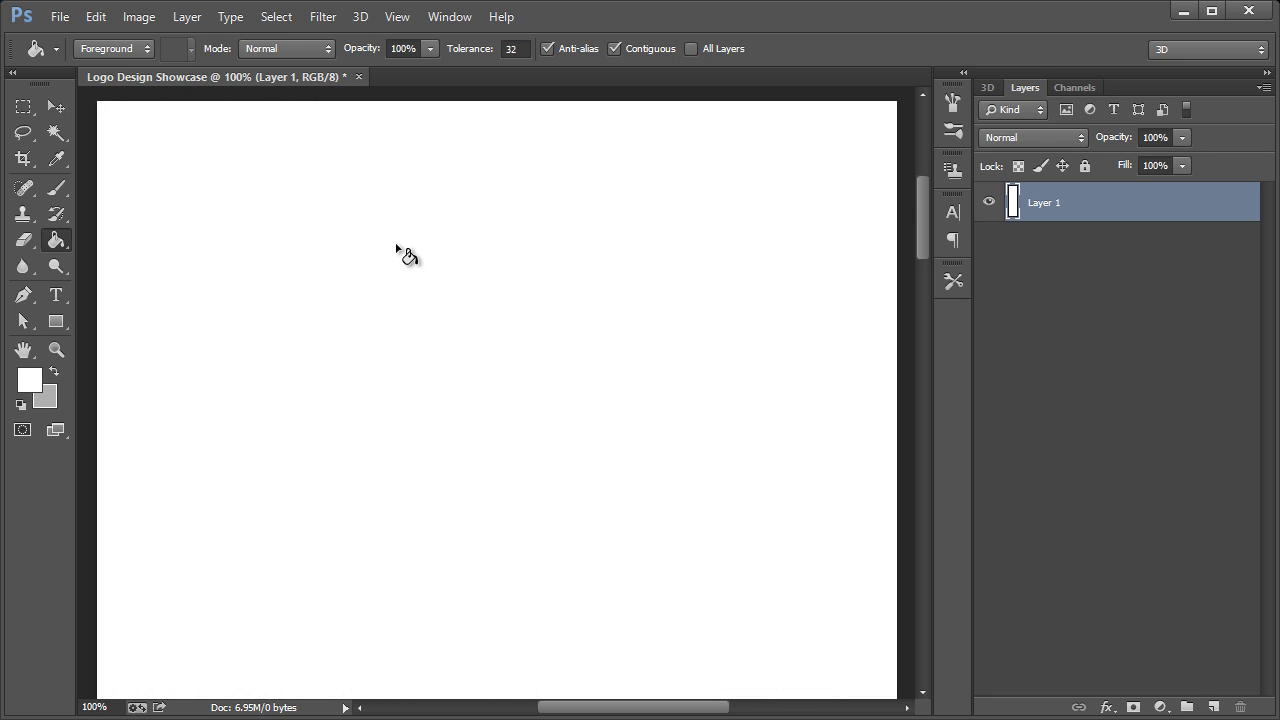
- Open Logo-on-Black-BG.ai and Logo-on-White-BG.ai from the project's Downloads folder, importing both at 72 pixels/inch, cropped to the bounding box
click(64, 18)
click(84, 58)
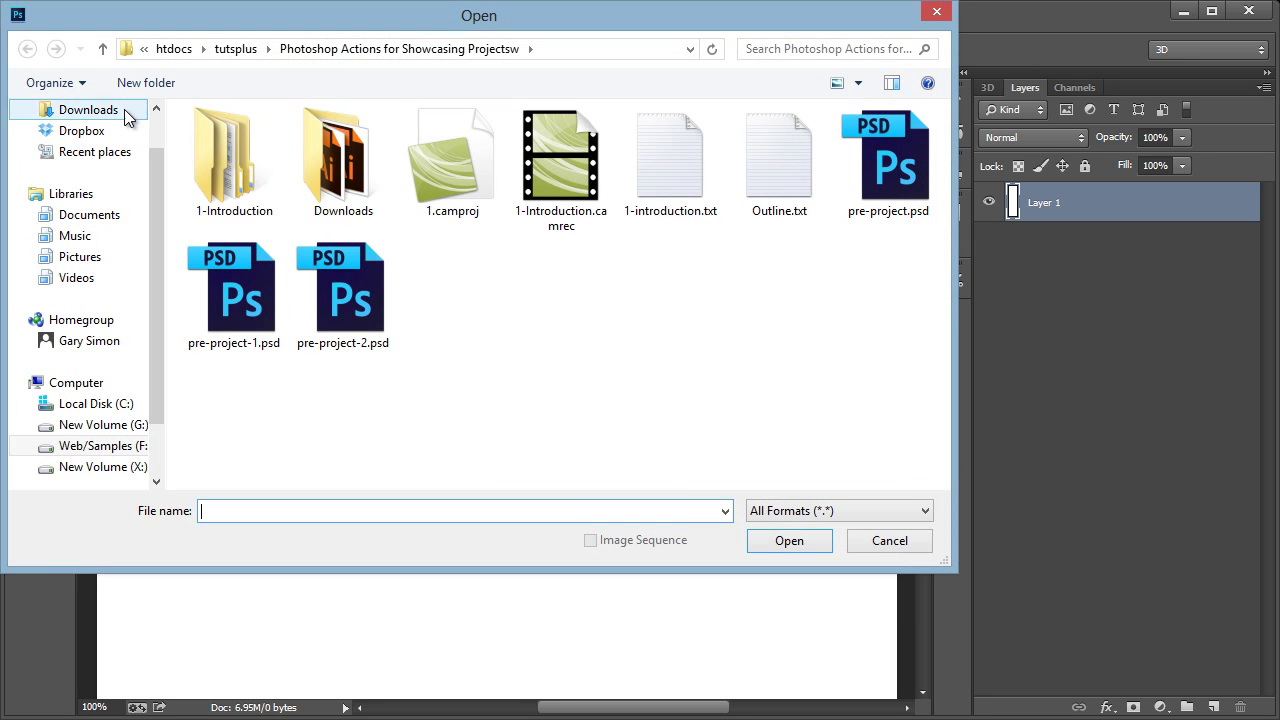
double_click(320, 182)
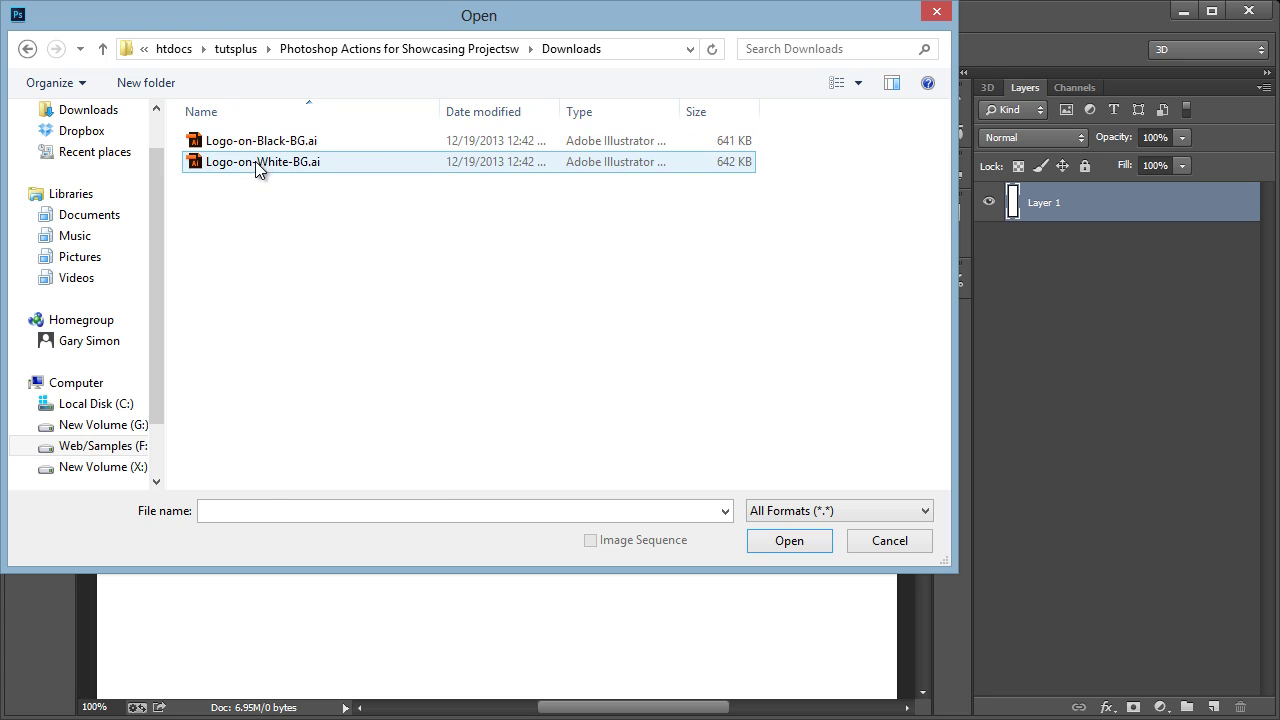
click(265, 160)
shift+click(268, 145)
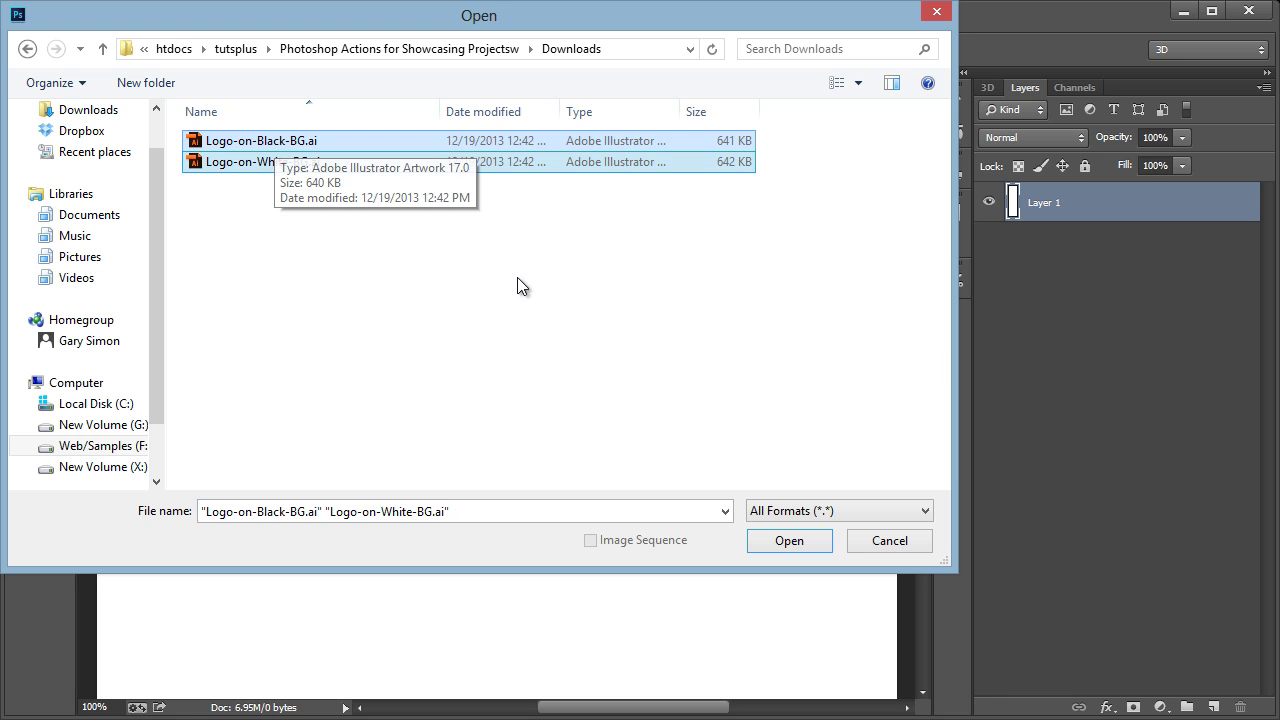
click(800, 545)
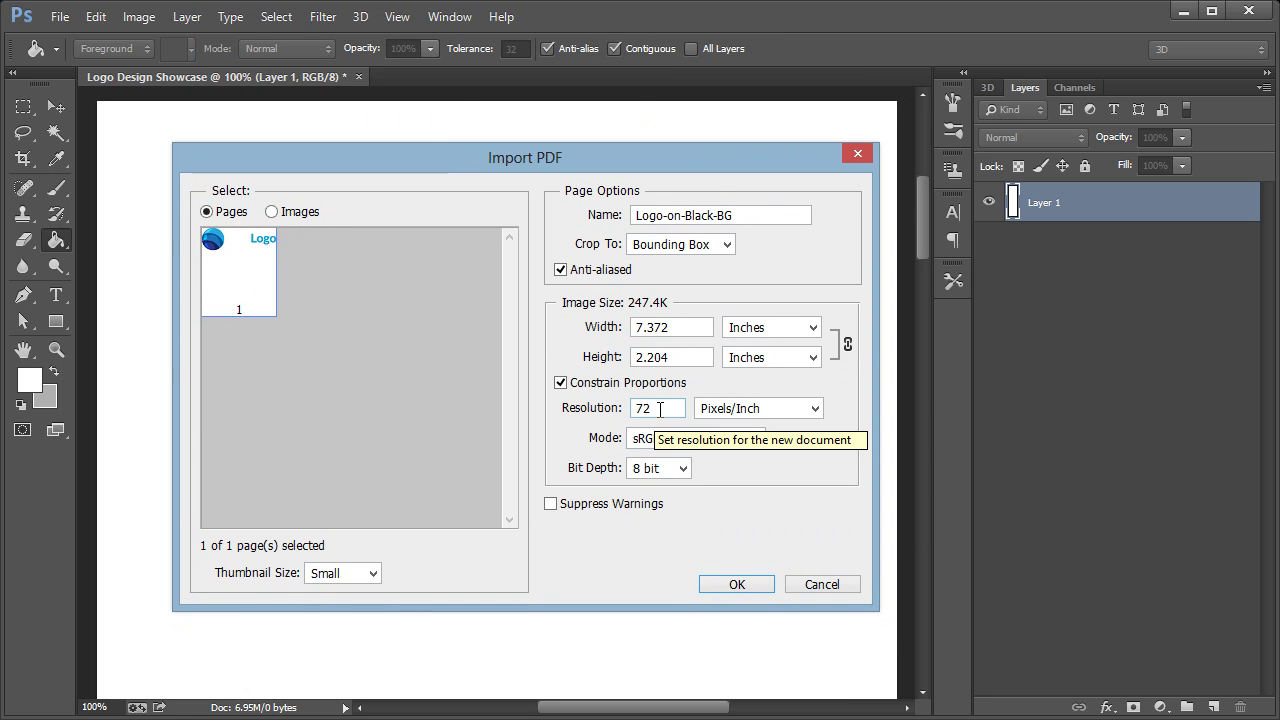
drag(659, 408, 644, 408)
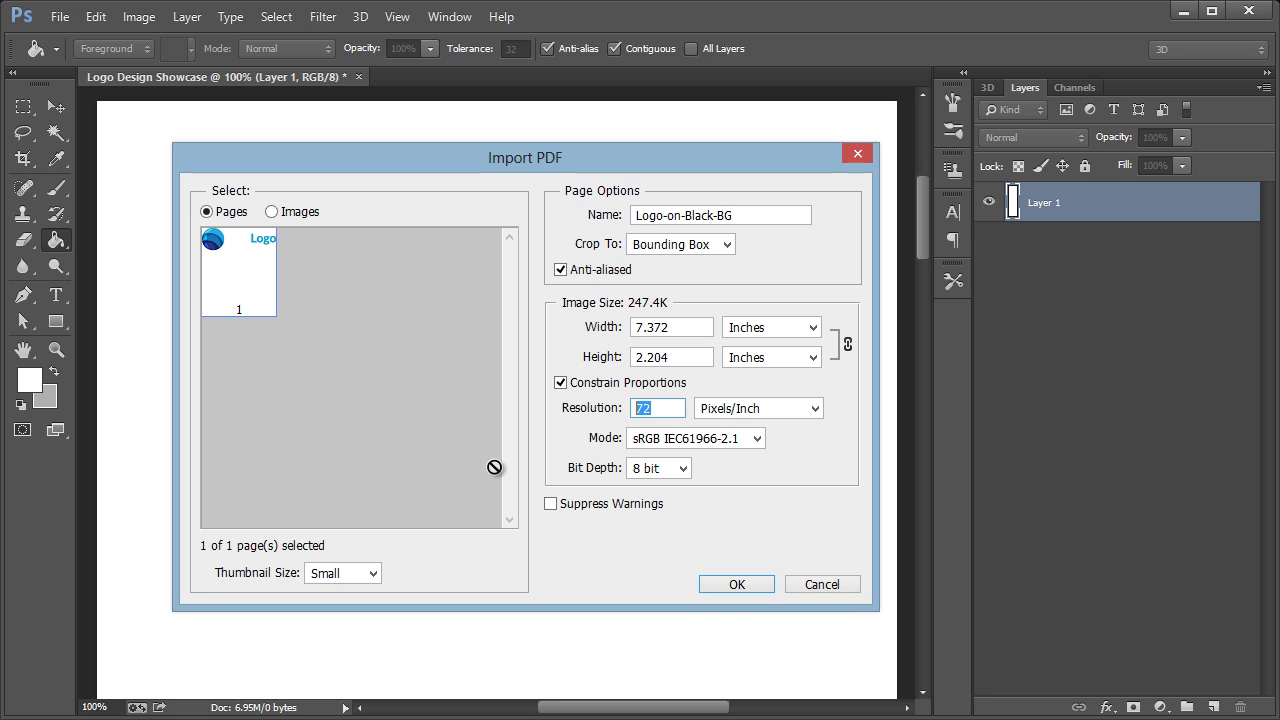
click(764, 584)
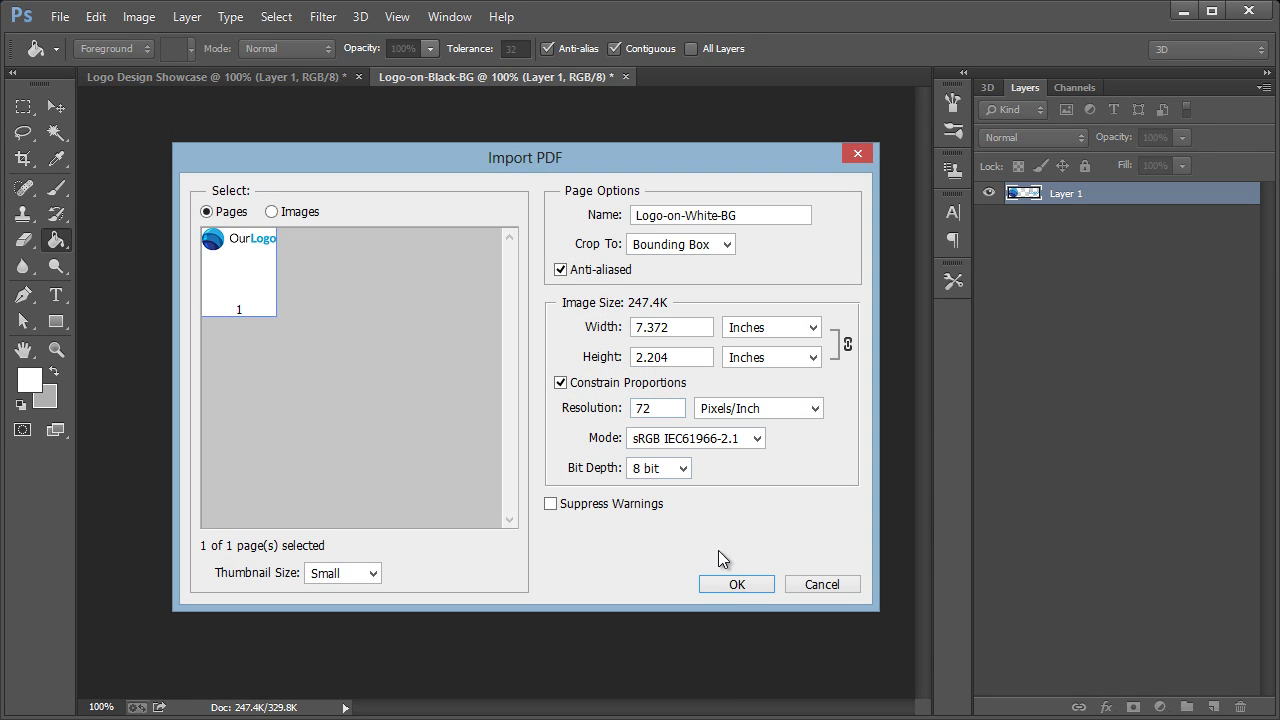
click(736, 586)
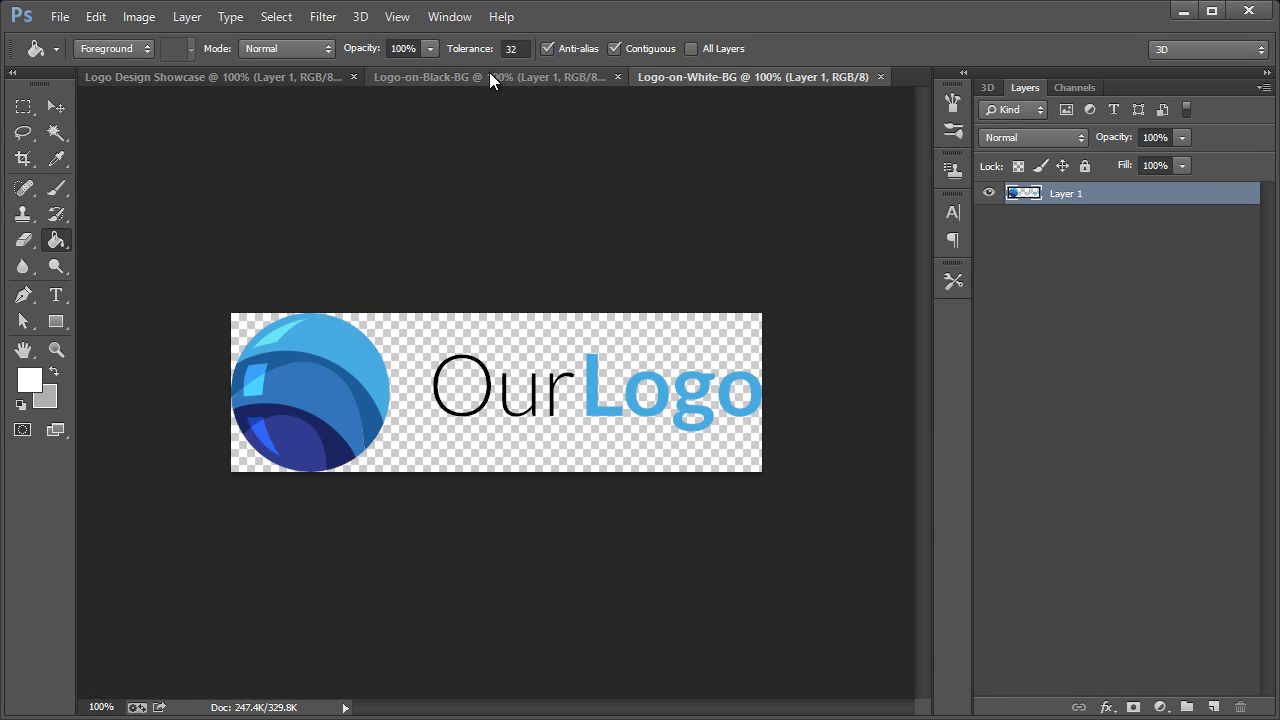
- Move the Logo-on-White-BG document ahead of Logo-on-Black-BG and copy its entire canvas
drag(662, 76, 393, 80)
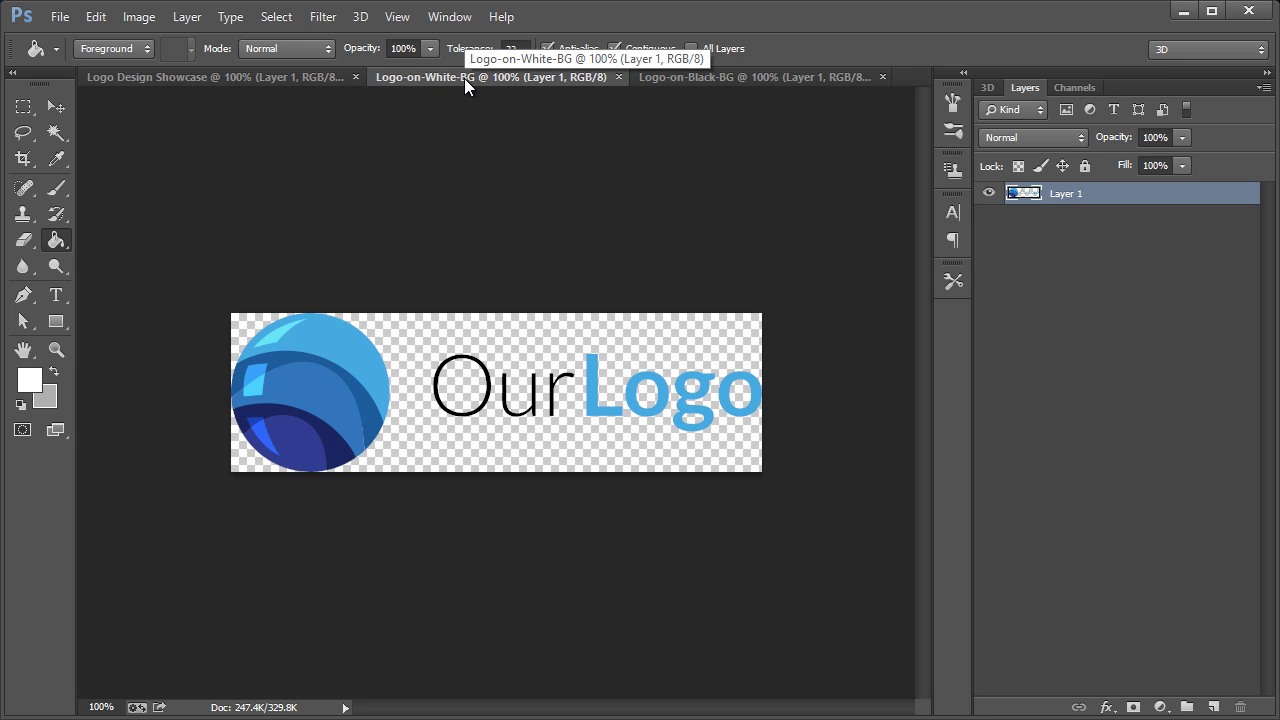
click(733, 76)
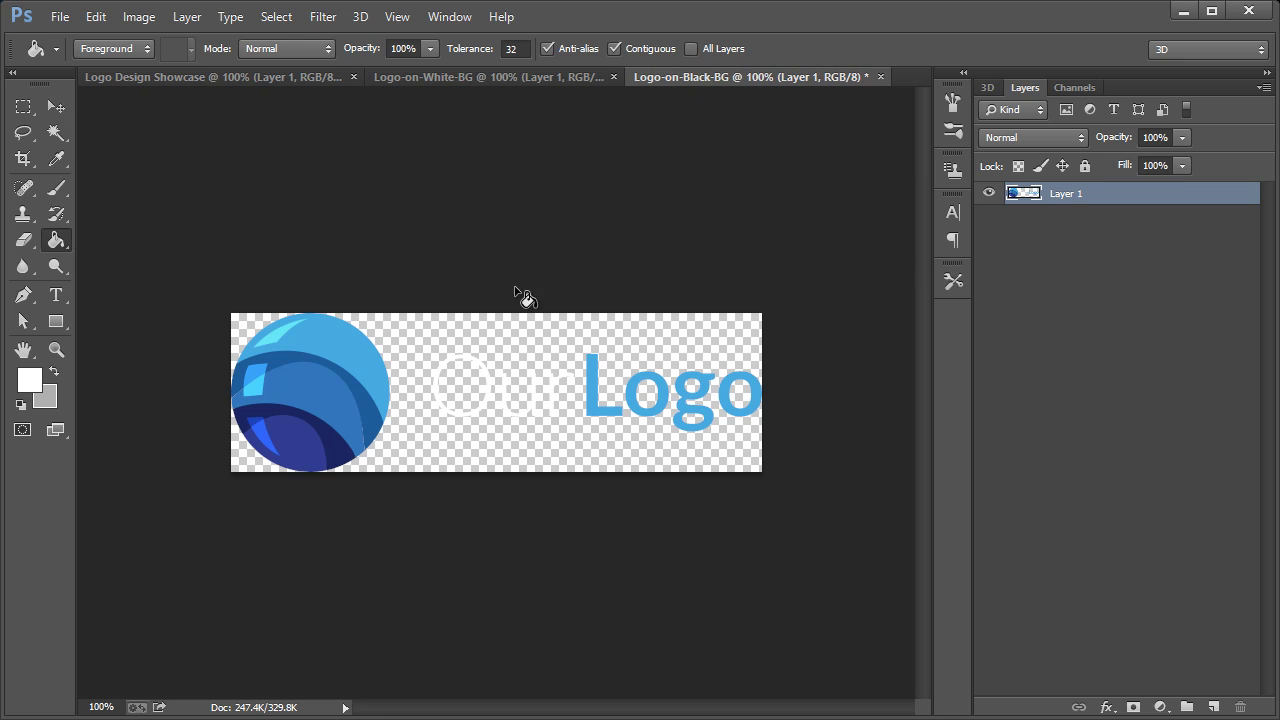
click(467, 75)
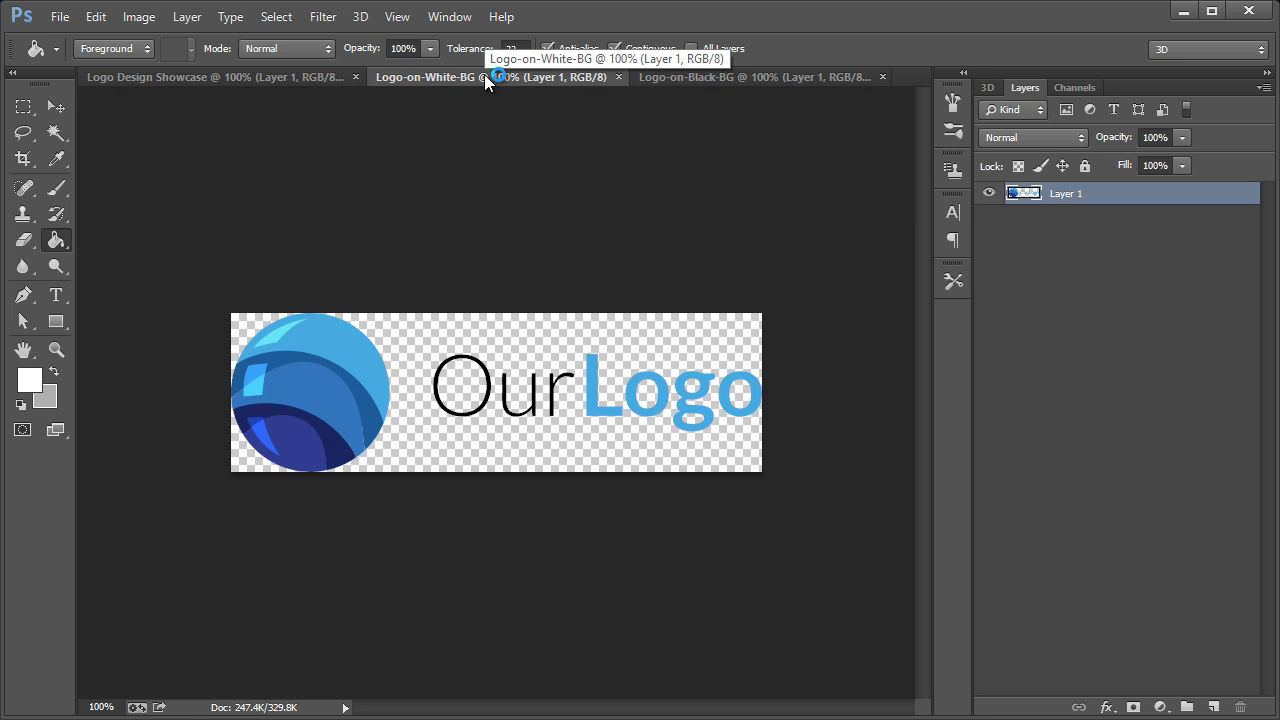
key(ctrl+a)
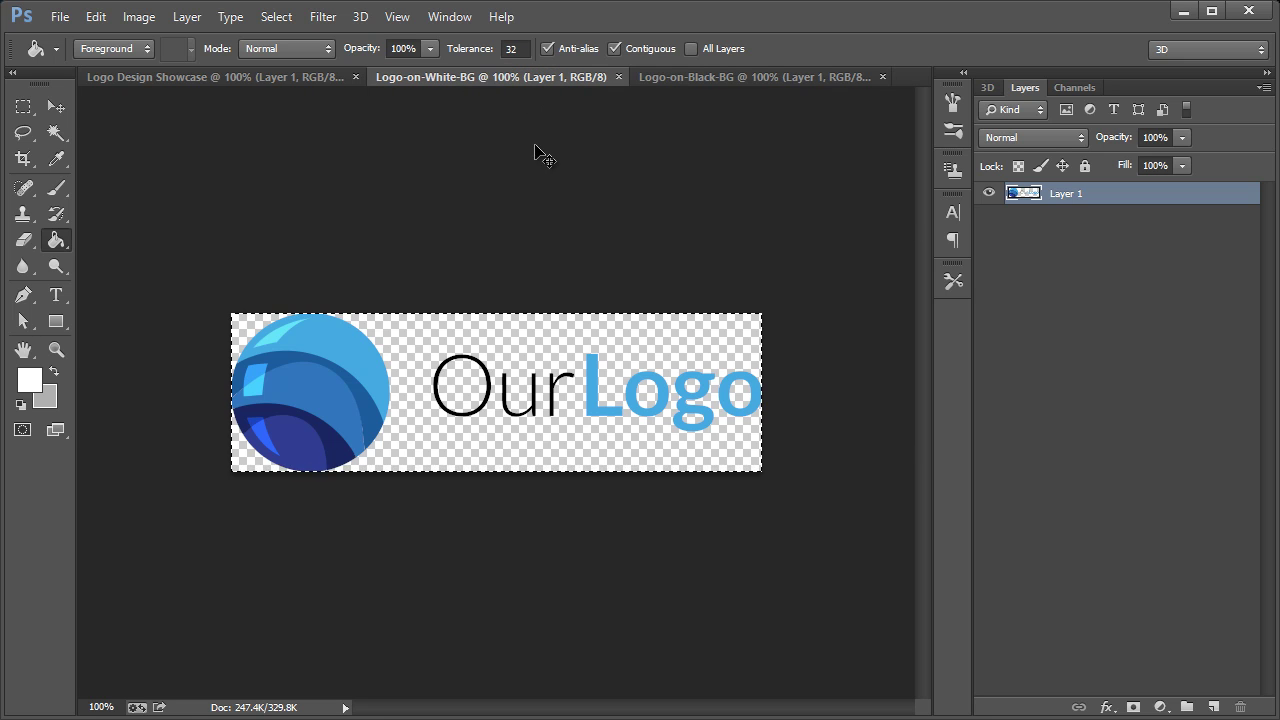
- Rename the white layer in Logo Design Showcase as Background and lock its position
click(284, 80)
click(60, 106)
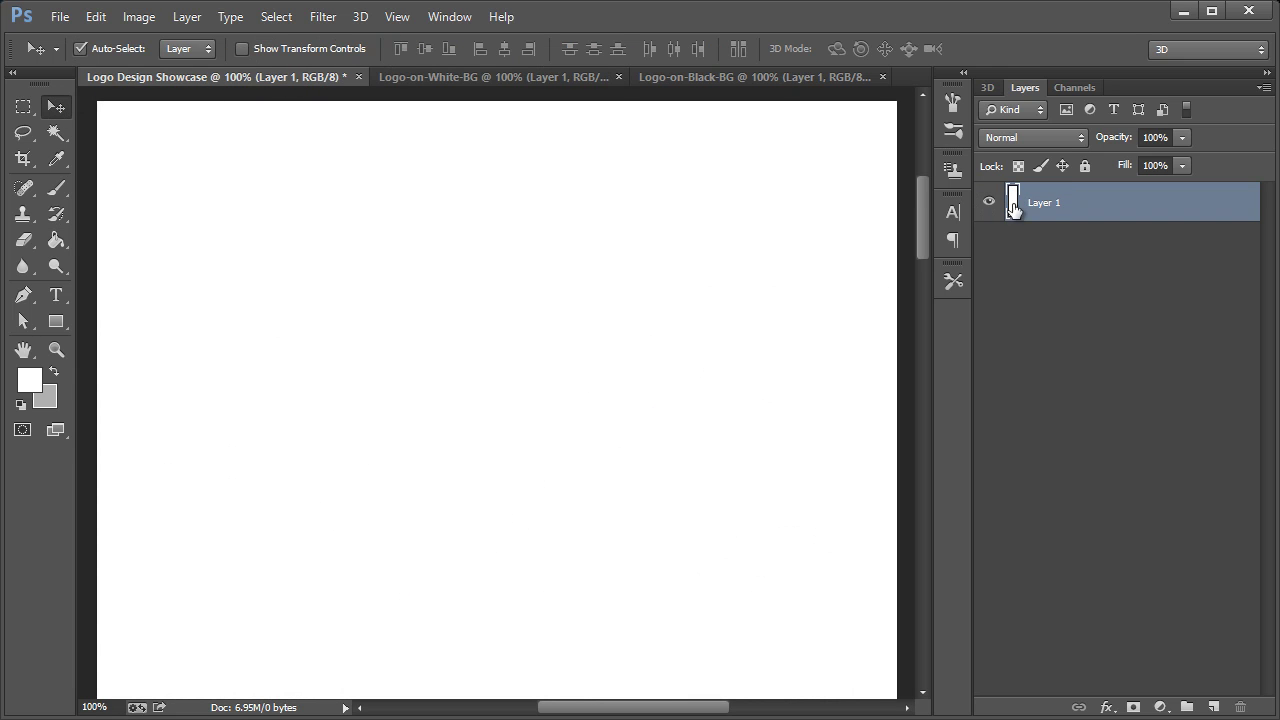
double_click(1056, 204)
text(Background)
key(Return)
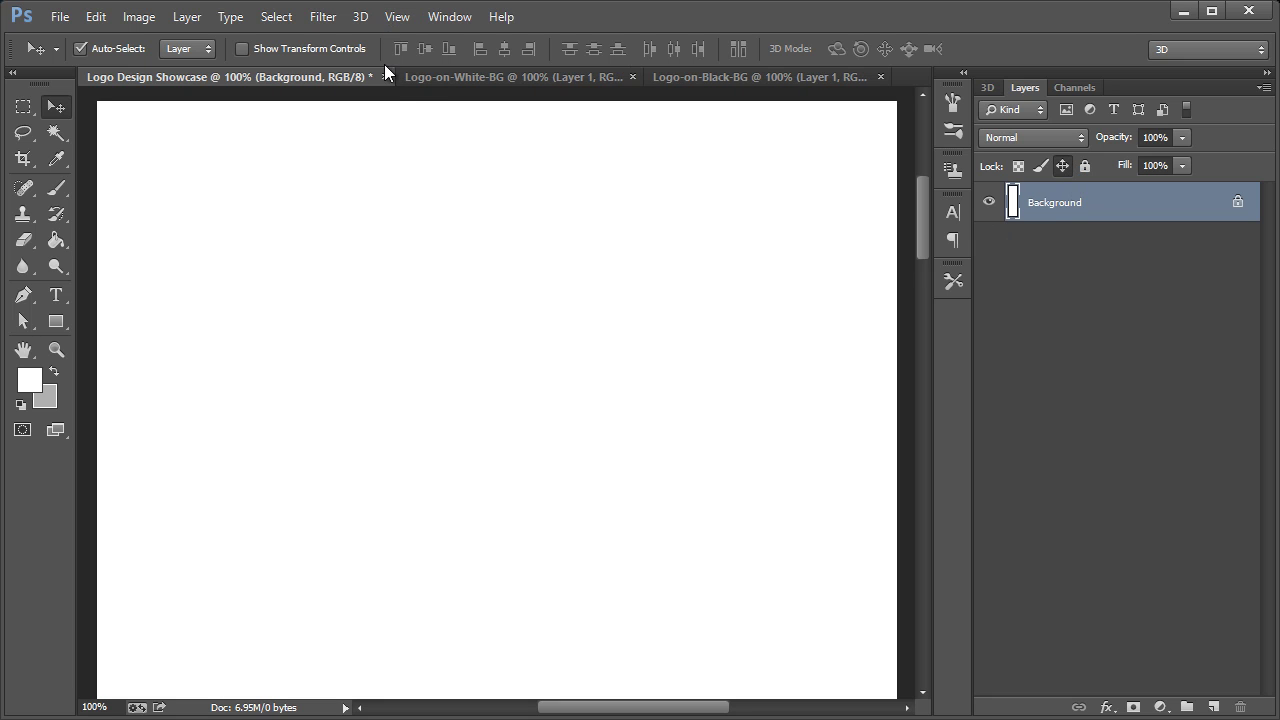
- Paste the copied logo into the showcase document and shift it slightly upward, keeping it horizontally centered
key(ctrl+v)
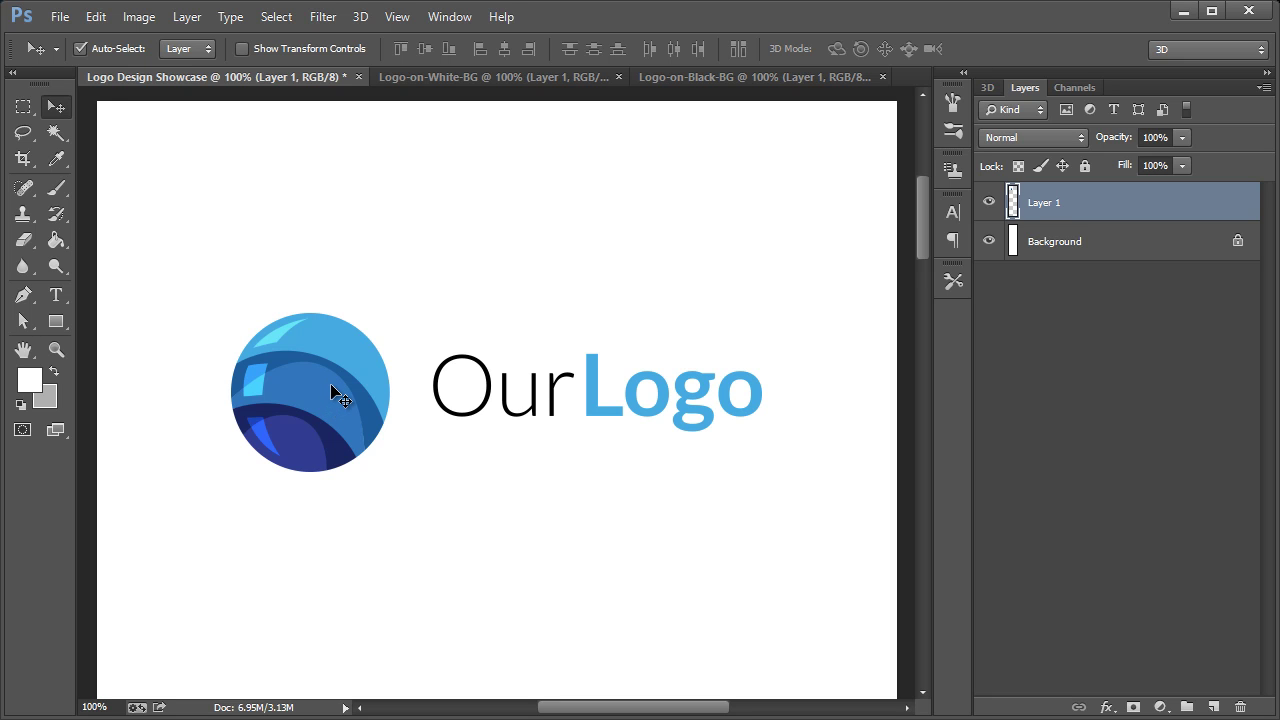
drag(330, 381, 335, 361)
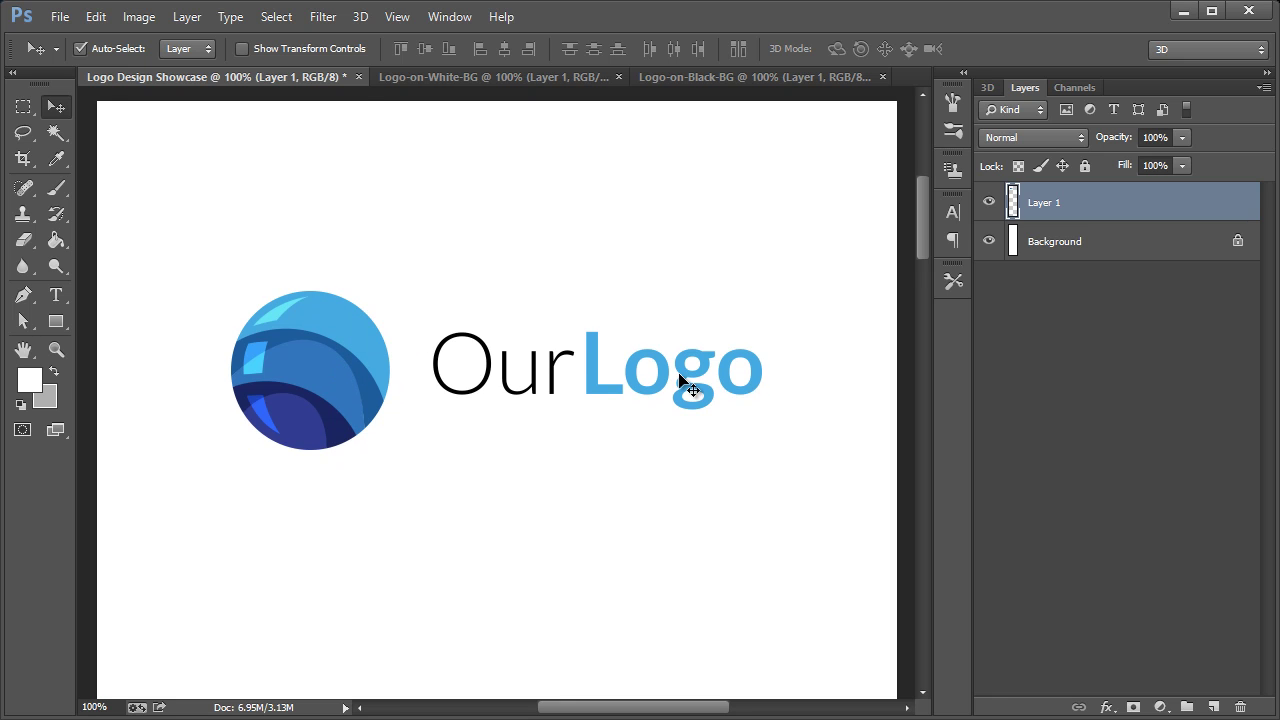
scroll(680, 383, down, 2)
scroll(680, 383, down, 1)
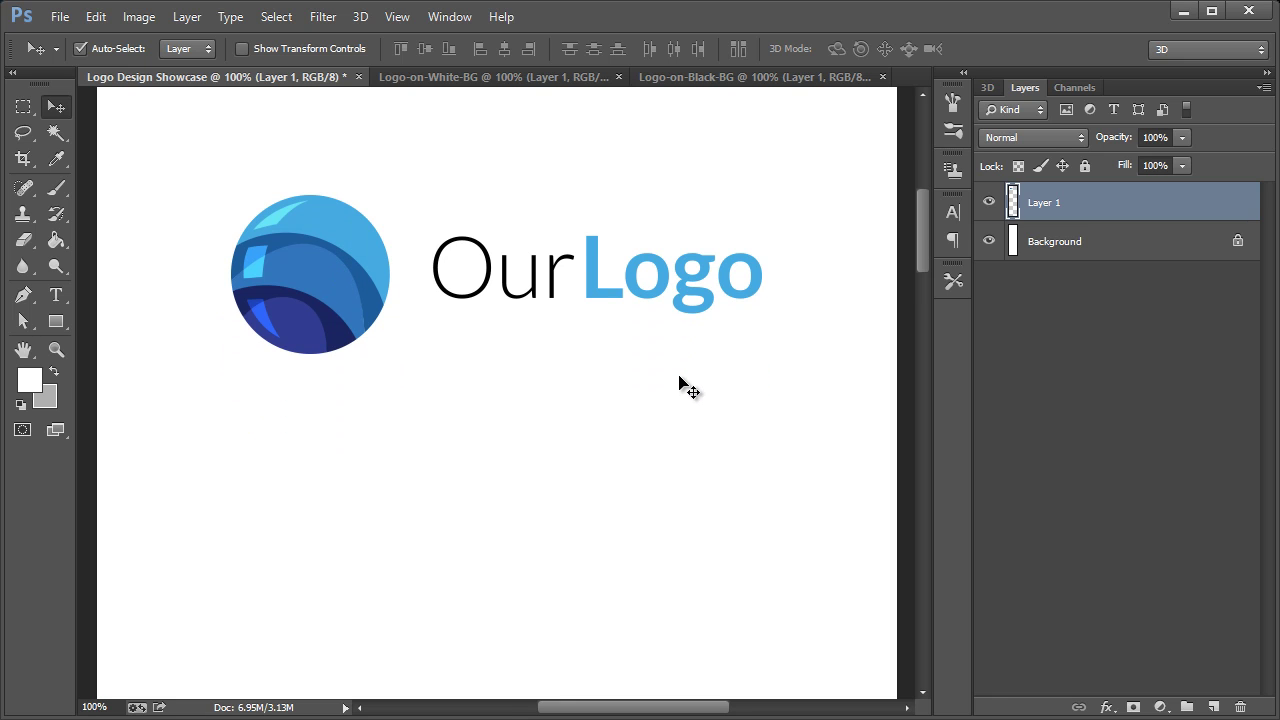
scroll(680, 383, up, 2)
scroll(688, 390, up, 1)
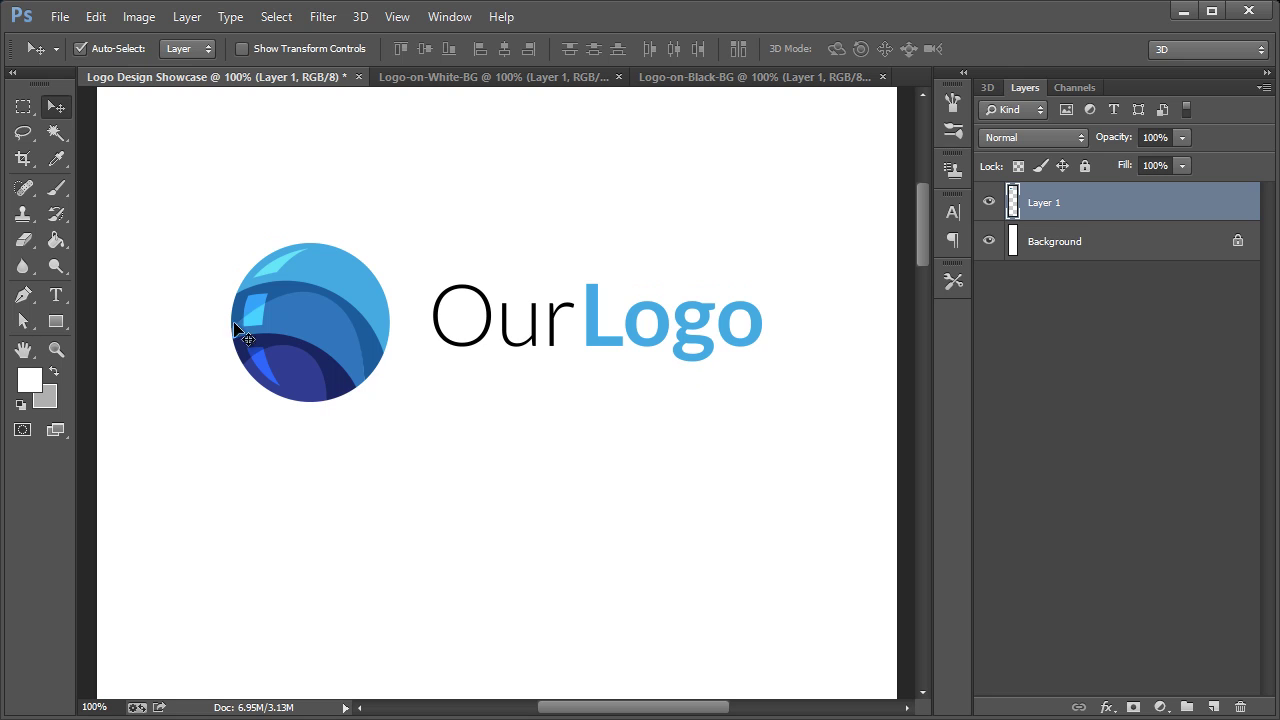
- Select the Line tool and set the foreground color to gray b0b0b0
drag(60, 321, 171, 391)
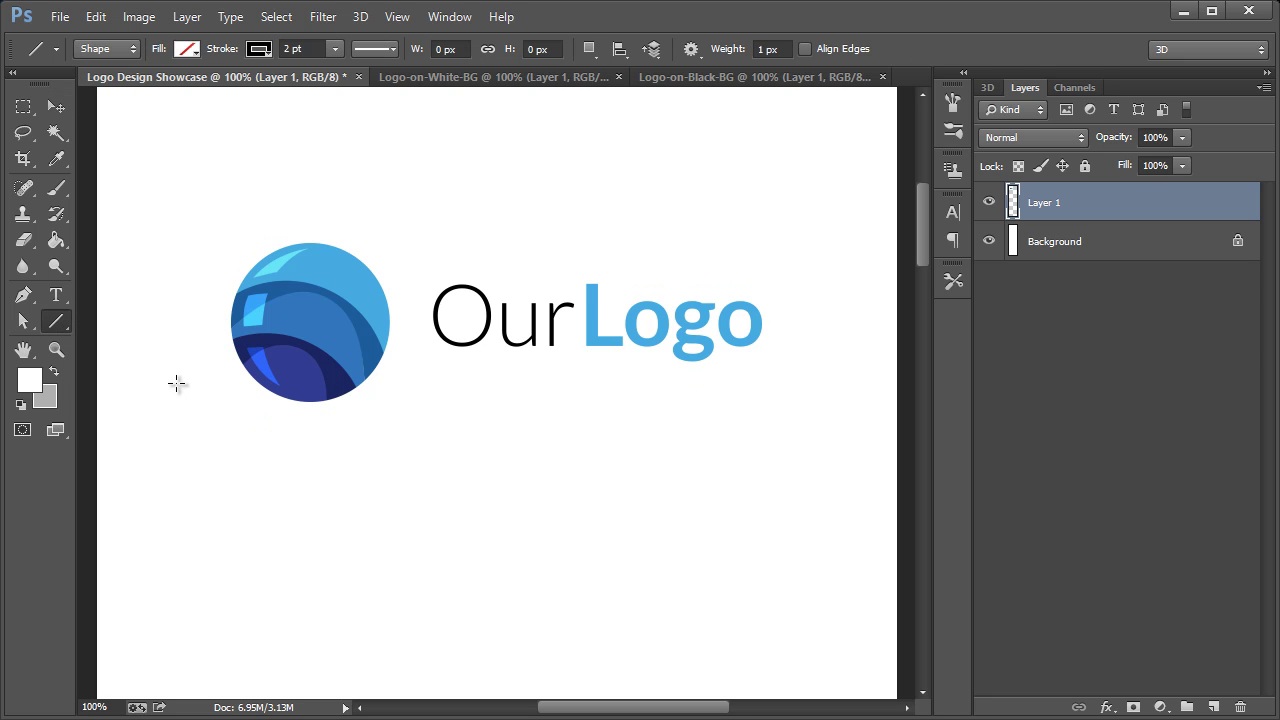
click(52, 374)
click(32, 377)
drag(733, 149, 406, 199)
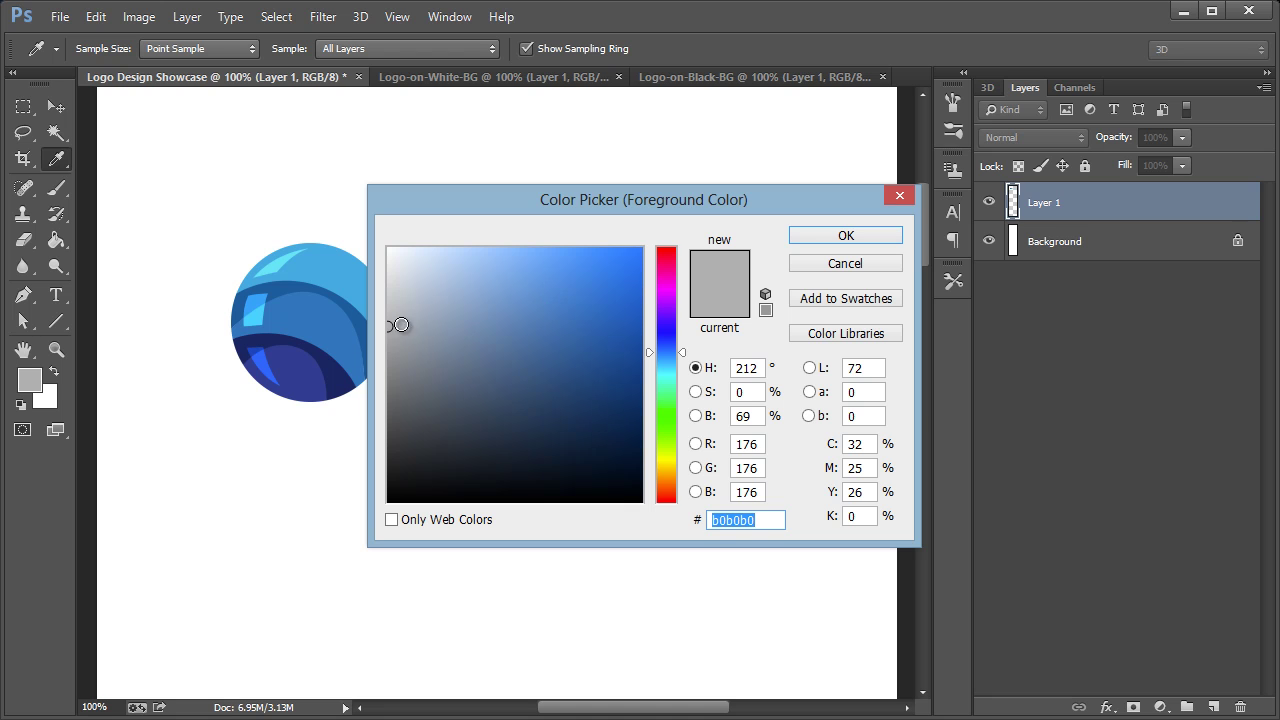
click(845, 235)
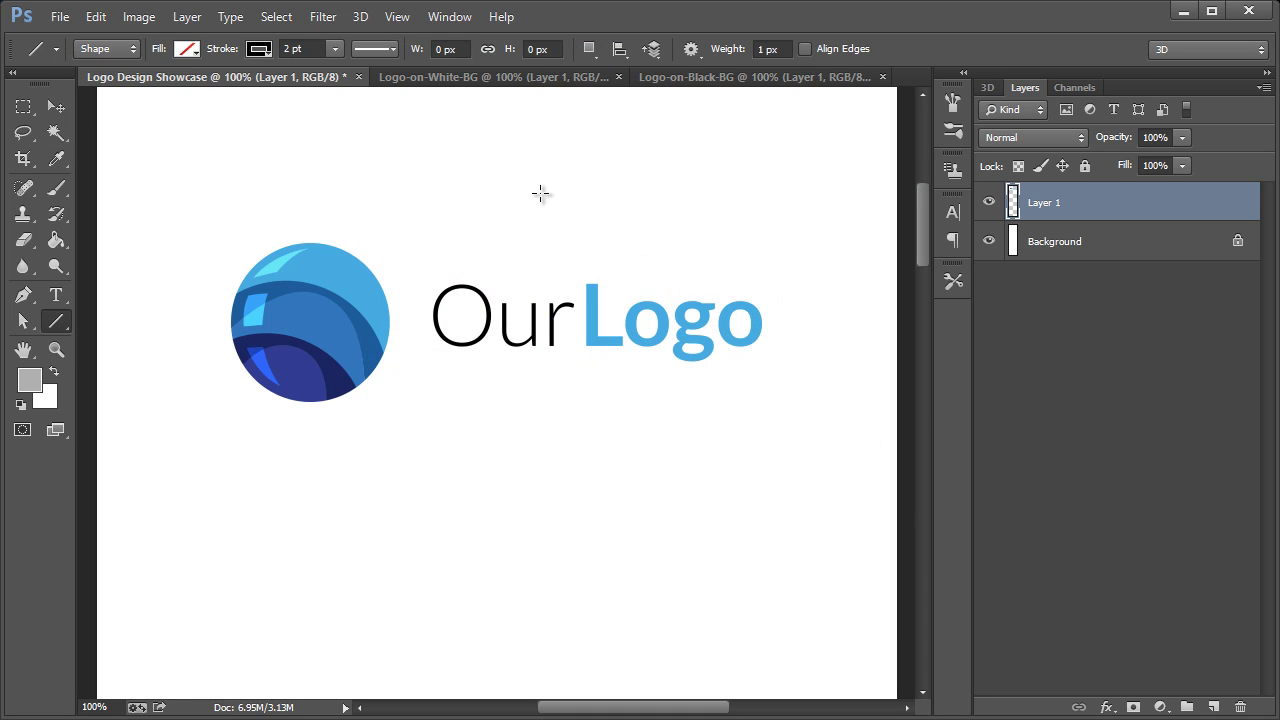
- Draw a horizontal divider line about 807 px wide across the full canvas below the logo, with a 2 pt black stroke
scroll(540, 185, up, 2)
scroll(535, 185, down, 2)
scroll(531, 206, up, 3)
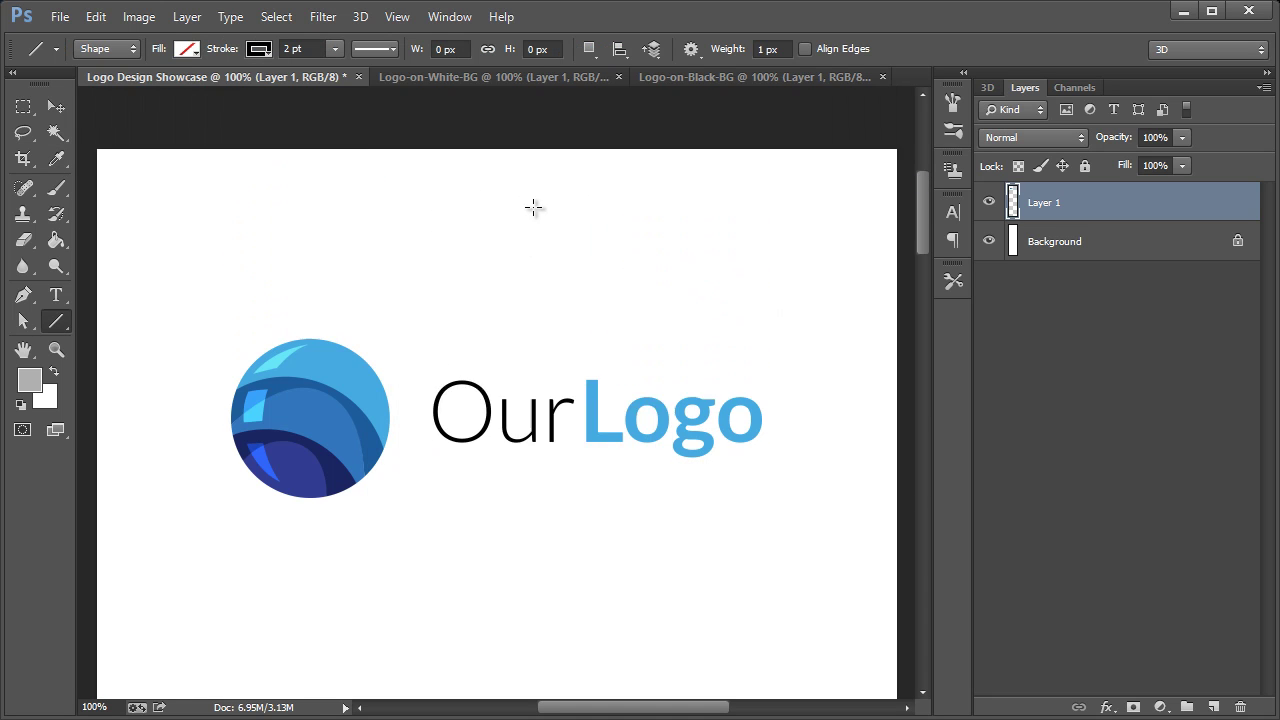
scroll(531, 206, down, 2)
drag(93, 517, 899, 506)
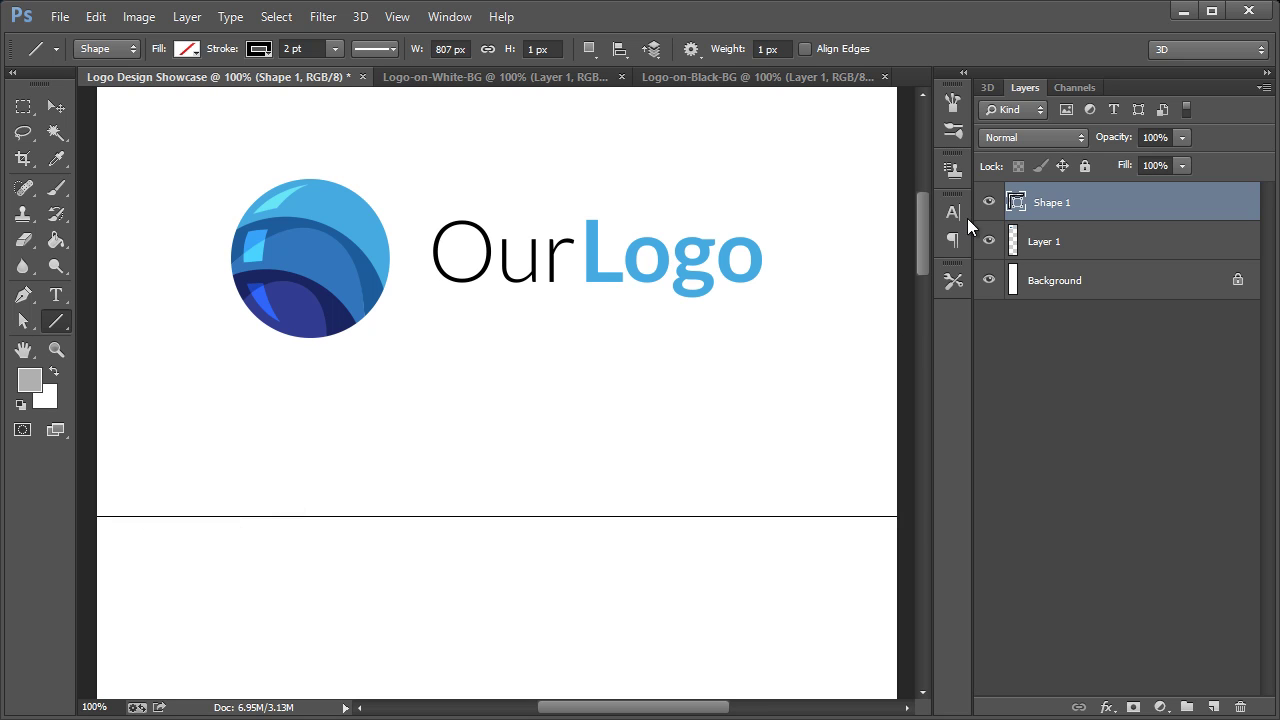
- Reduce the divider line layer's opacity to 25%
scroll(920, 237, down, 1)
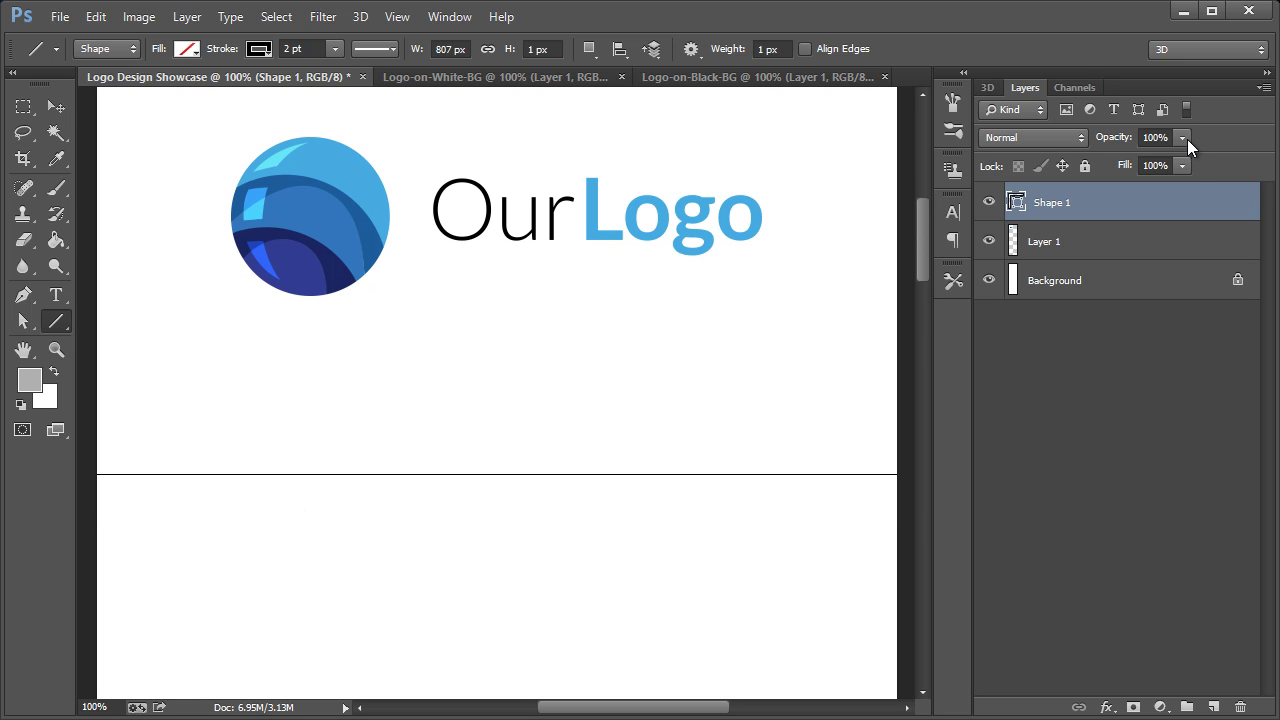
click(1182, 137)
drag(1130, 157, 1106, 159)
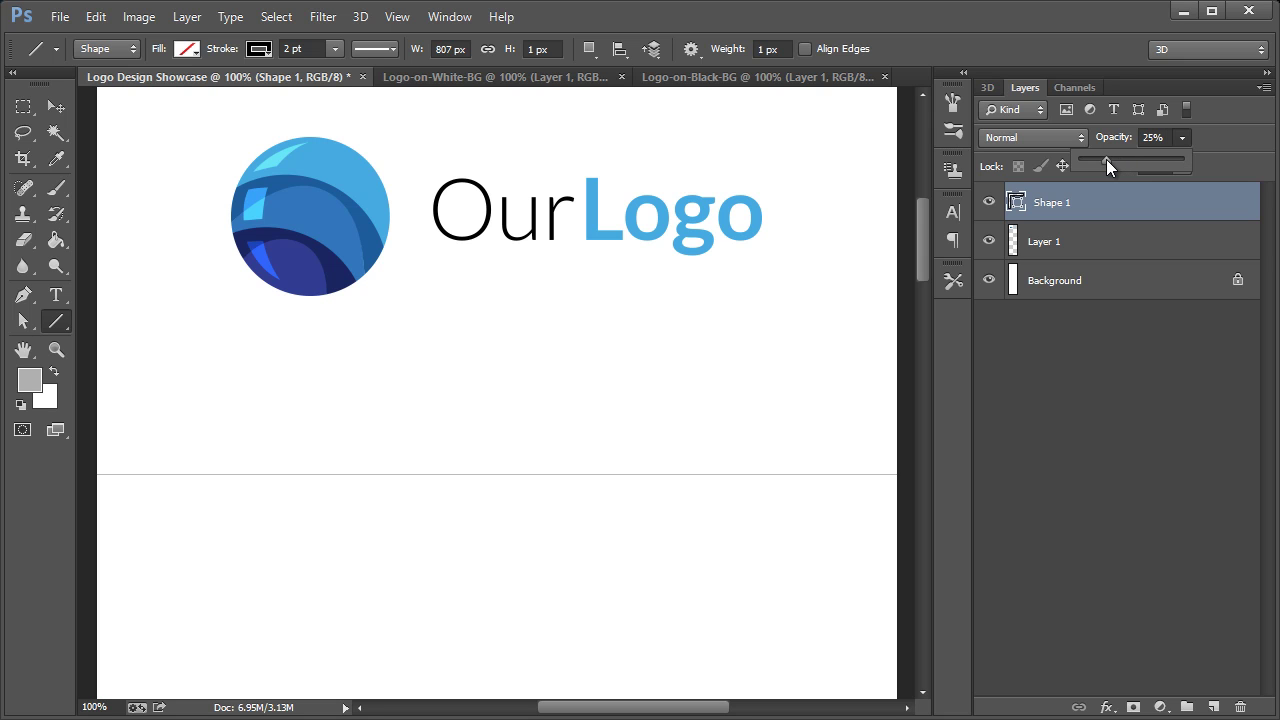
click(1111, 218)
scroll(919, 222, up, 2)
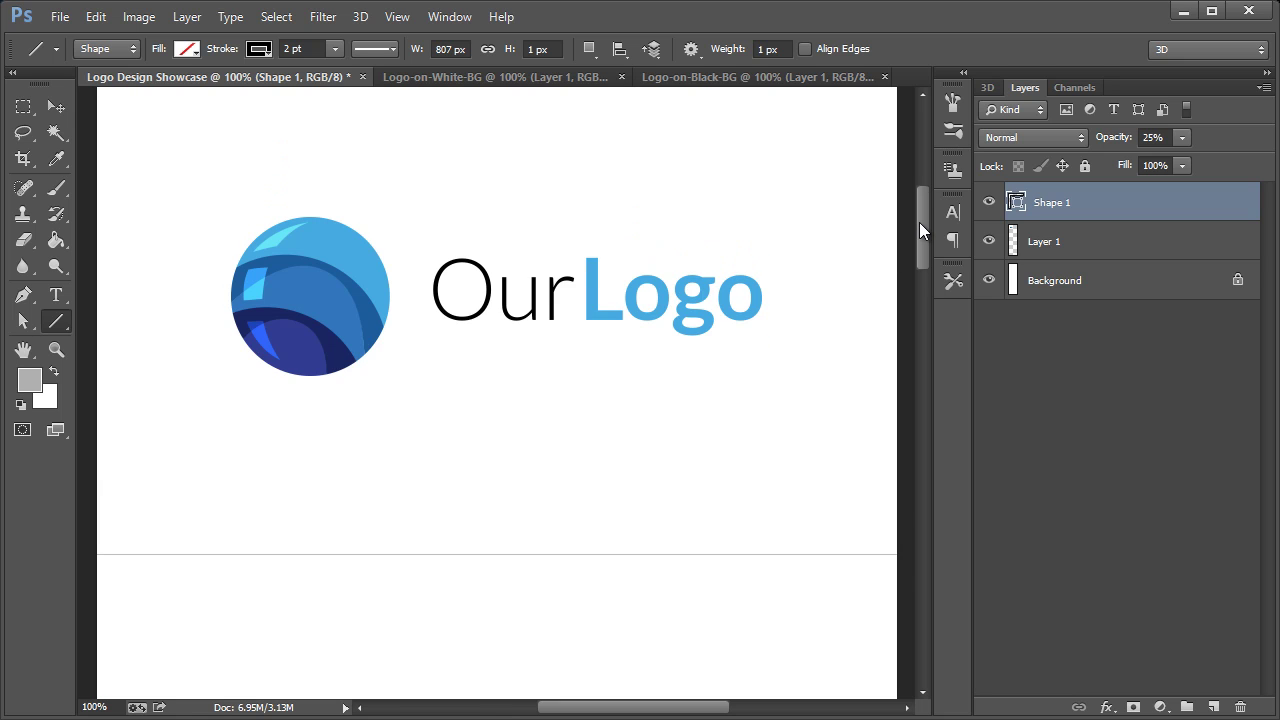
scroll(917, 230, down, 3)
scroll(916, 243, down, 1)
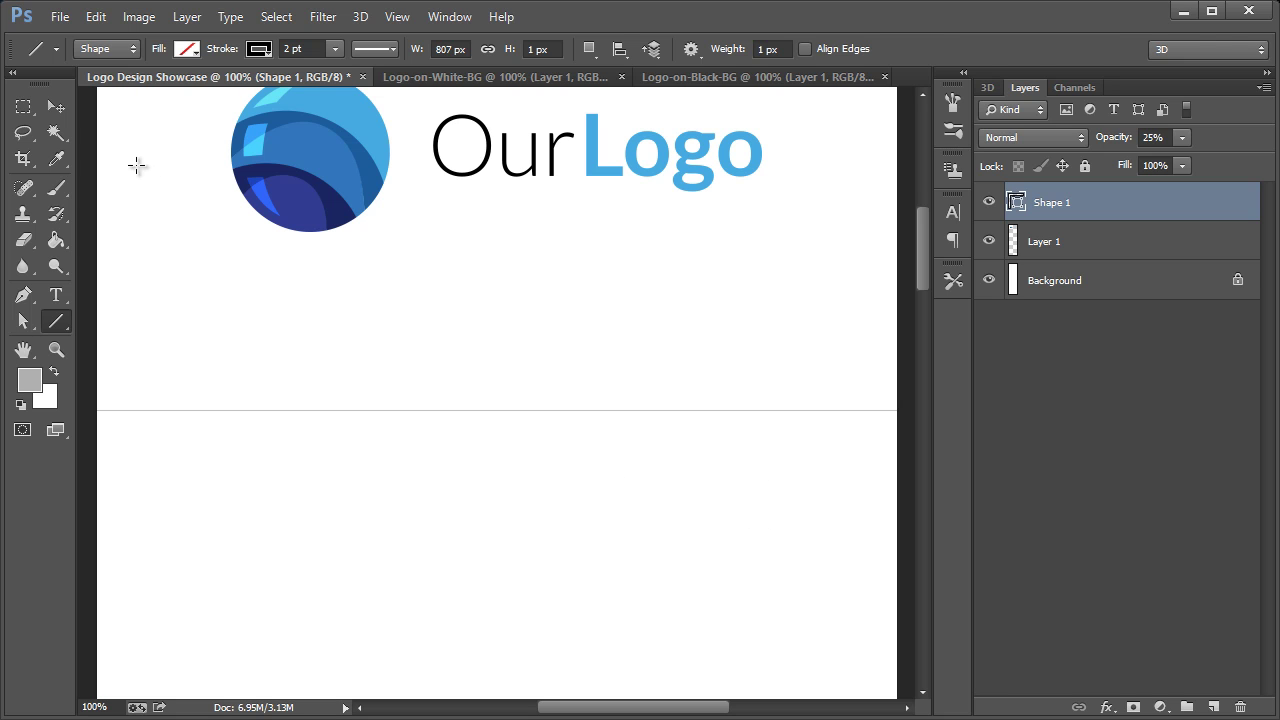
- Rename the pasted logo layer, Layer 1, as Logo (White BG)
click(56, 110)
scroll(314, 240, up, 5)
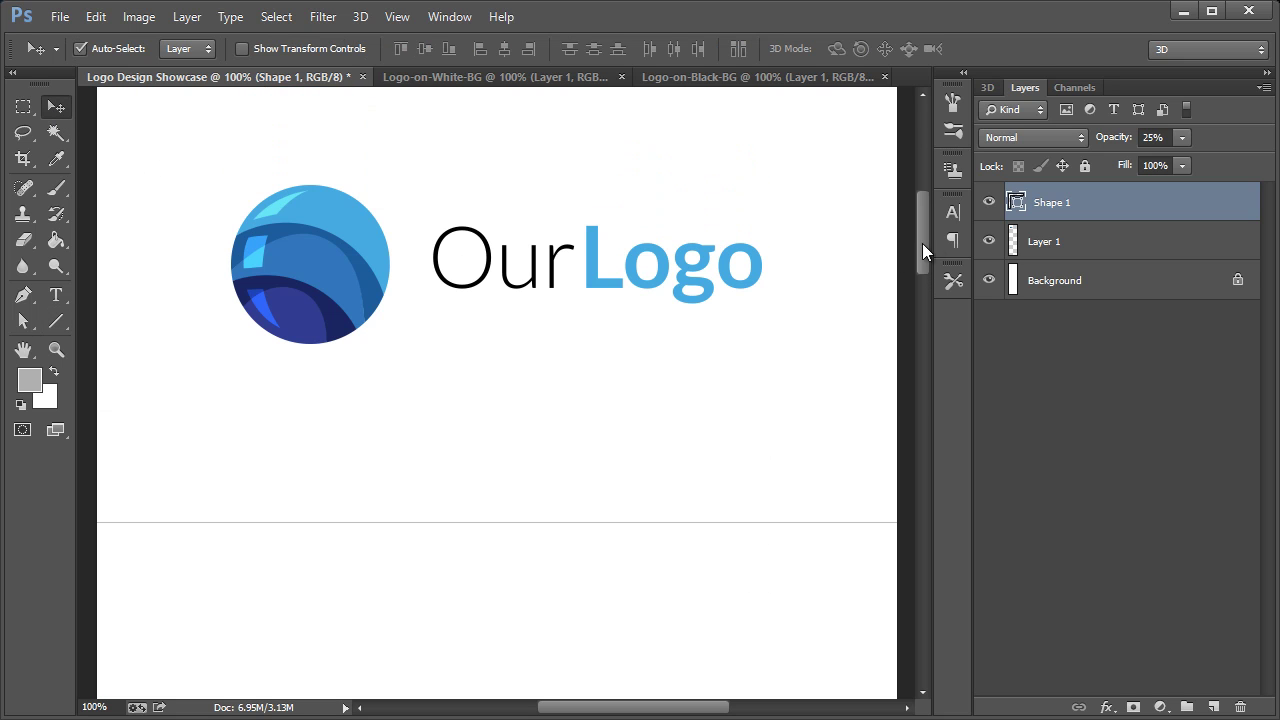
click(1047, 245)
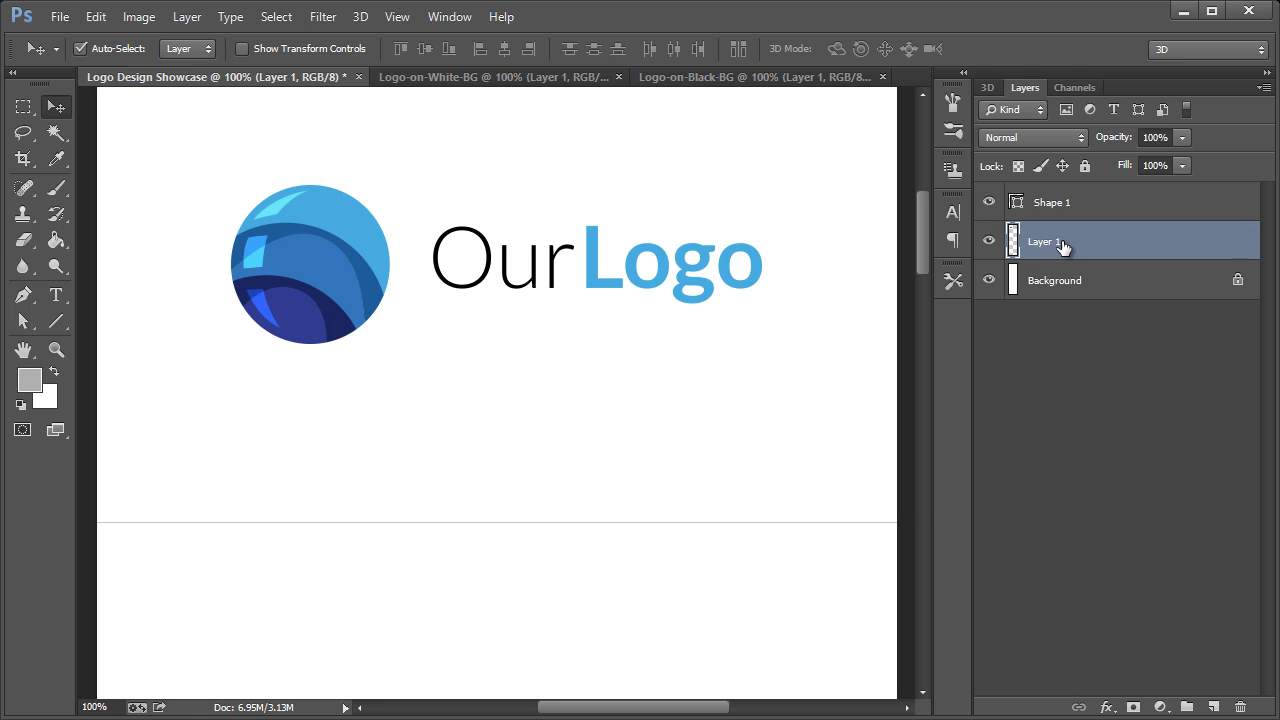
double_click(1047, 244)
text(Logo (White BG))
click(1145, 245)
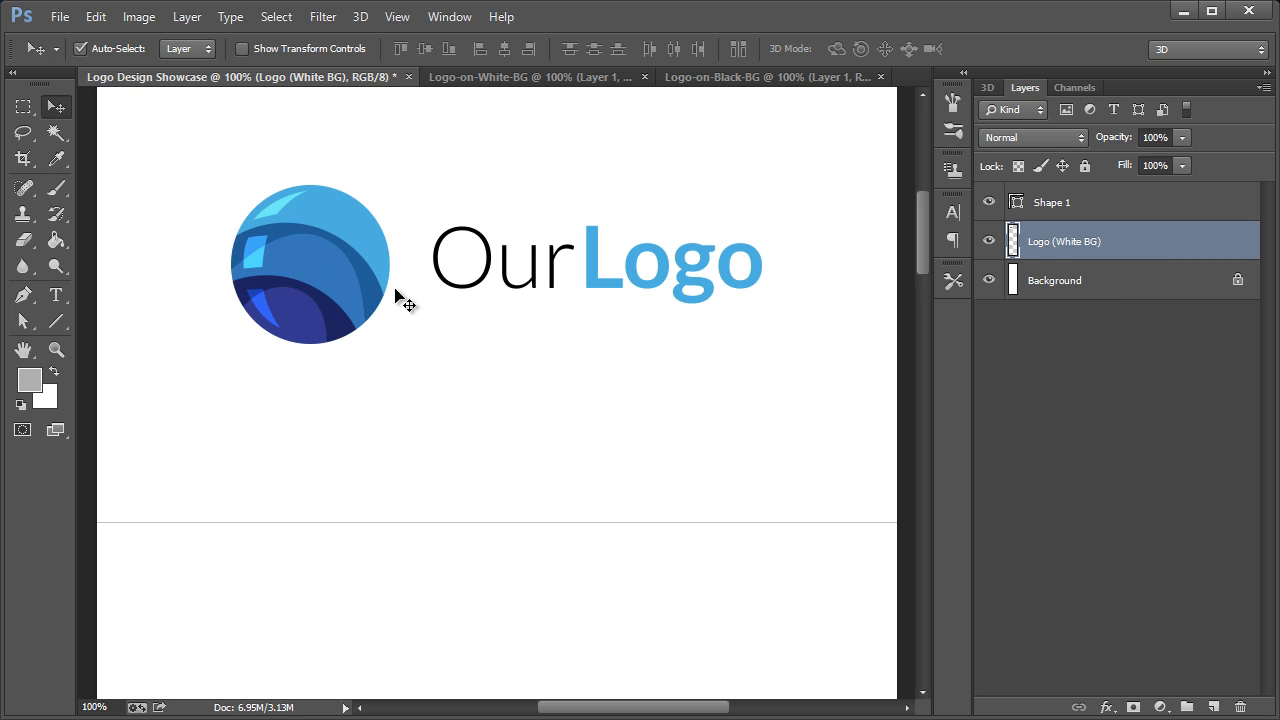
- Duplicate the Logo (White BG) layer and move the copy into the section below the divider line
right_click(1032, 244)
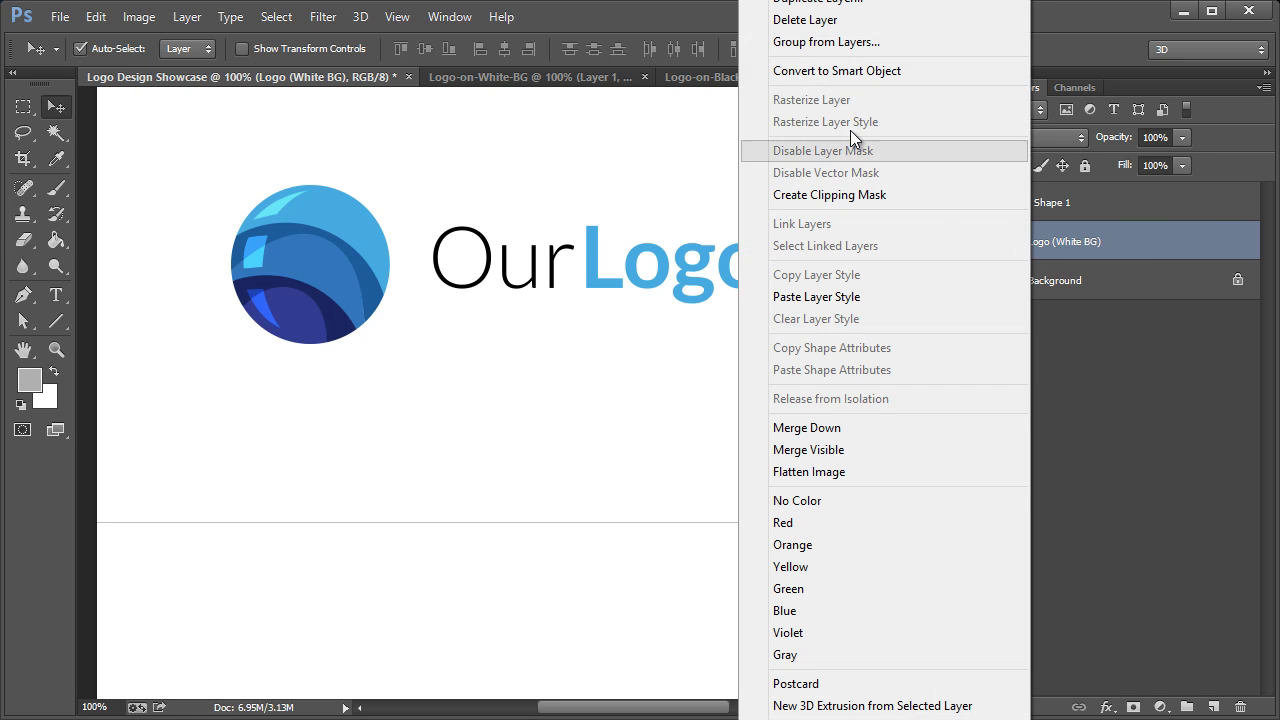
click(808, 4)
click(727, 45)
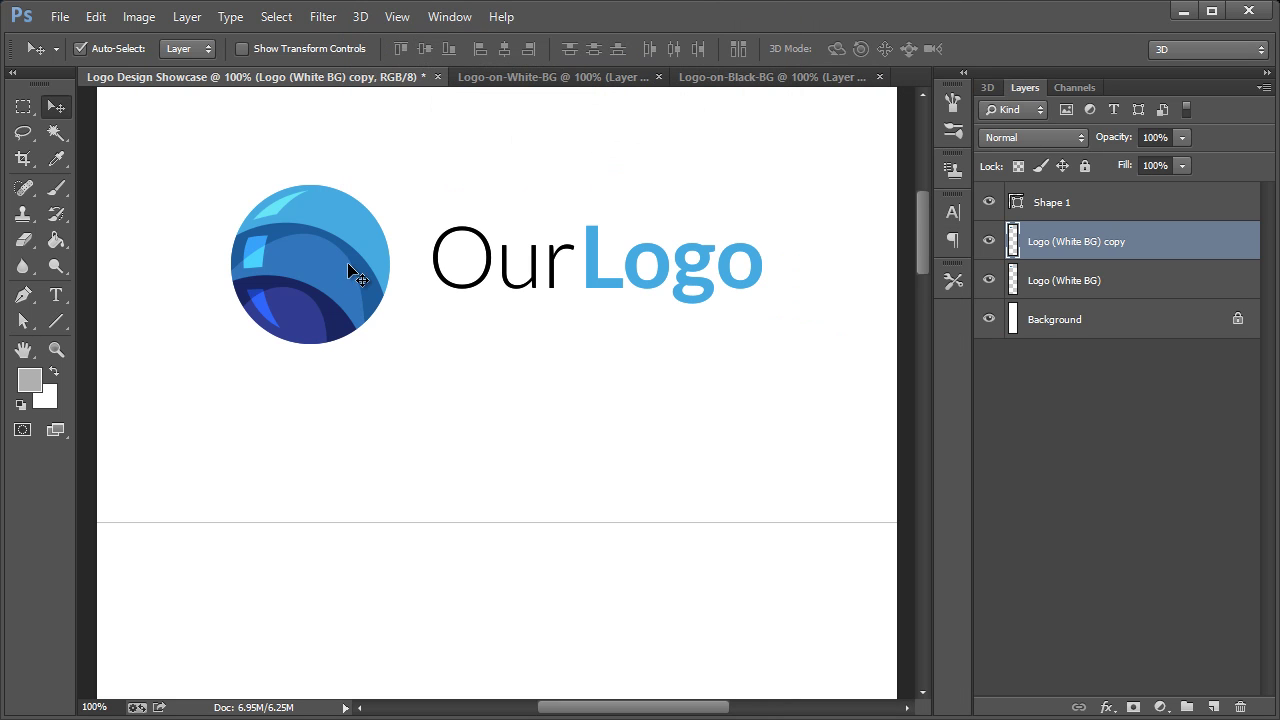
scroll(366, 291, down, 3)
drag(337, 137, 256, 529)
- Scale the copied logo to about 46% and place it in the left half of the section below the divider
key(ctrl+t)
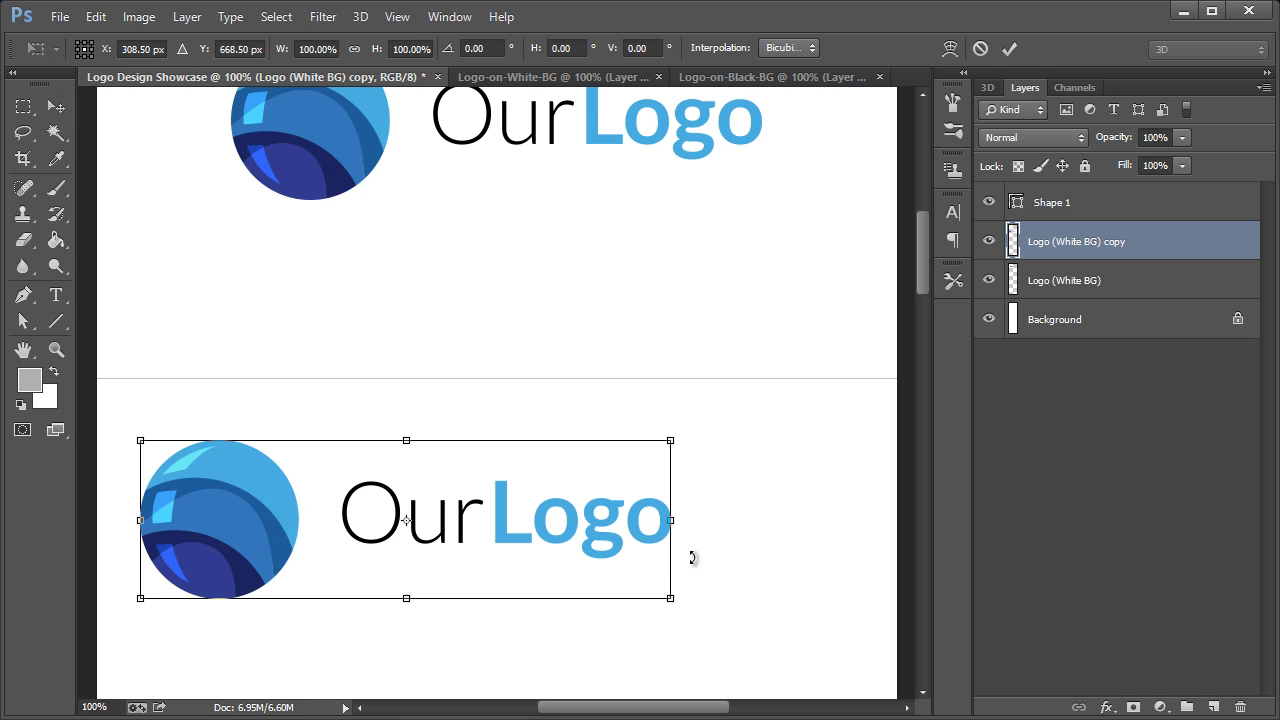
drag(670, 597, 369, 563)
drag(179, 486, 218, 498)
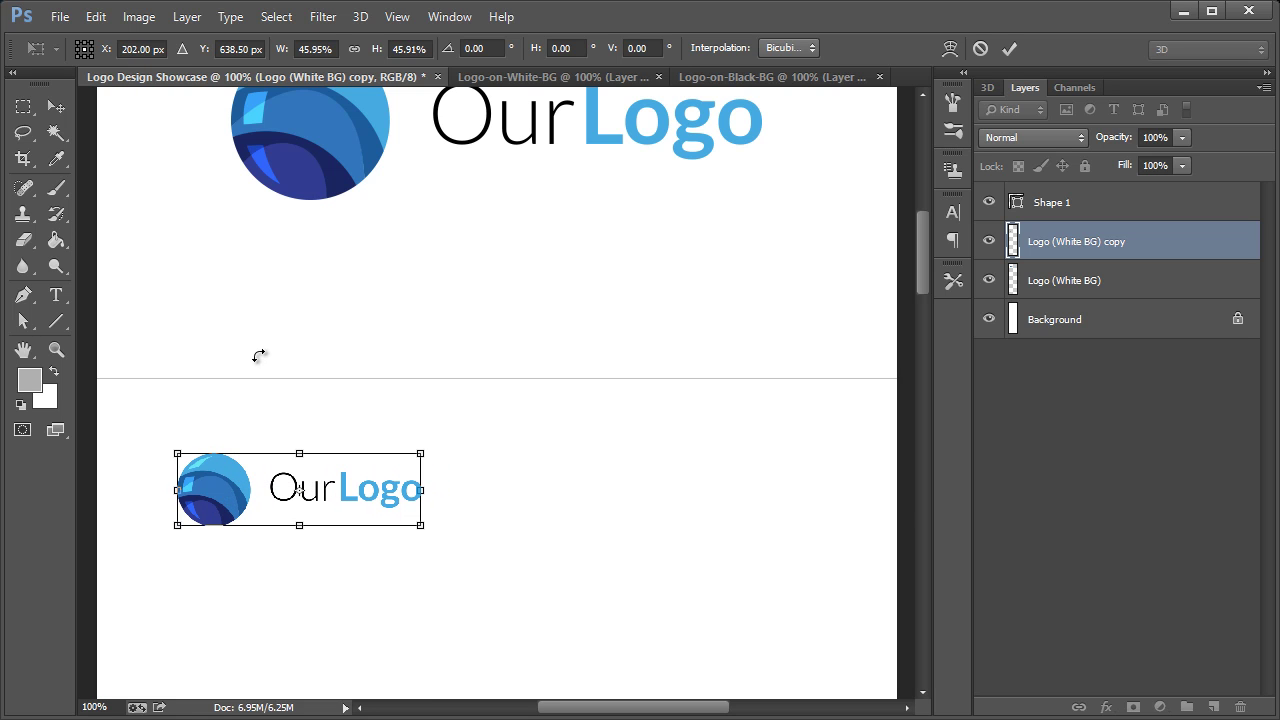
click(56, 106)
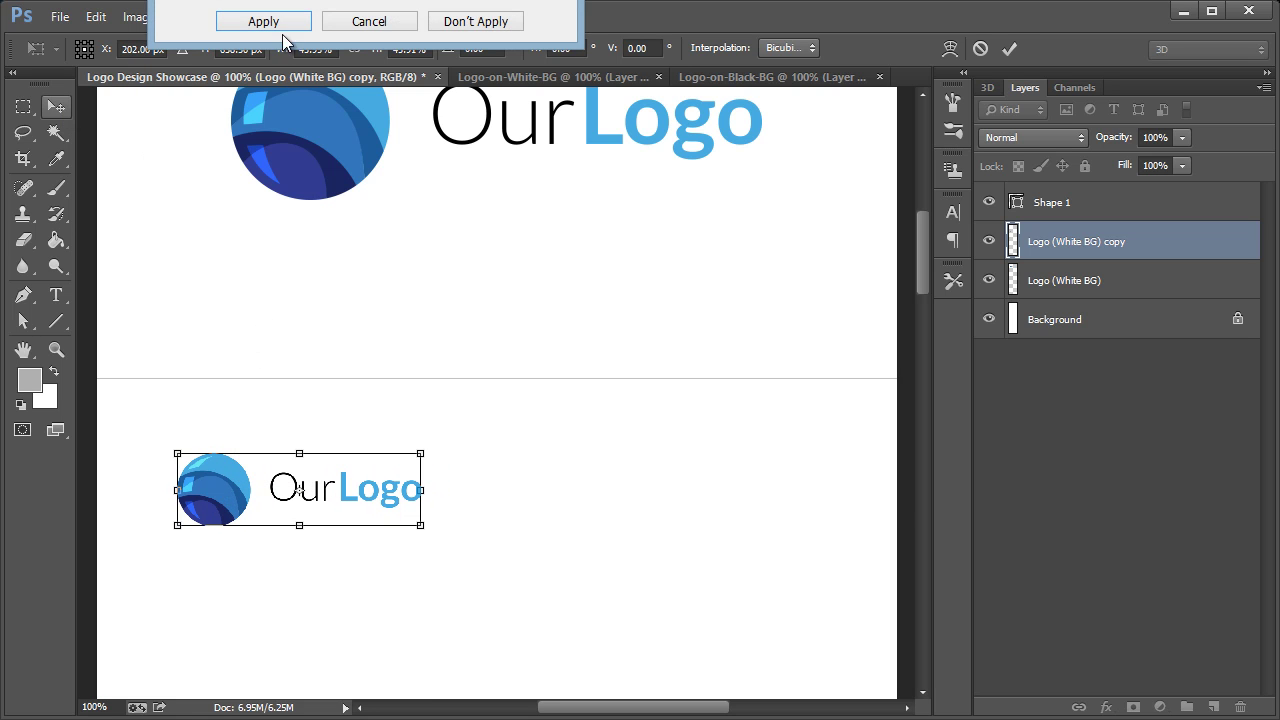
click(299, 238)
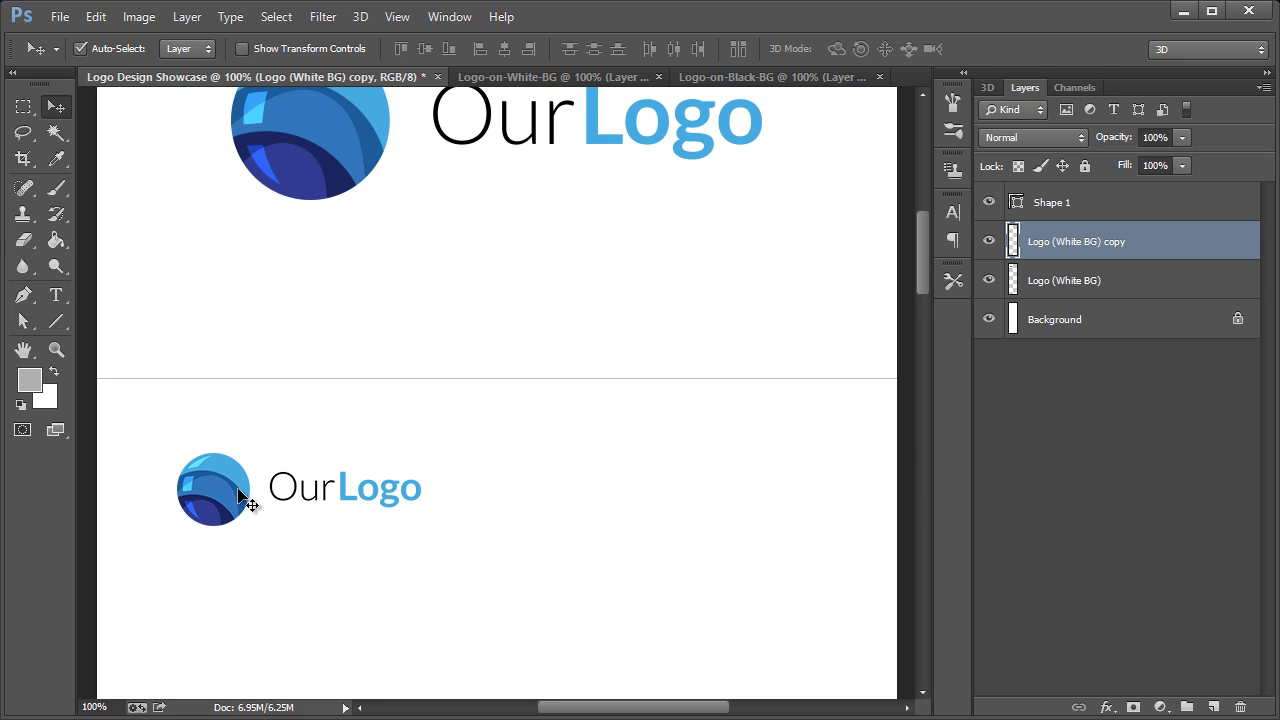
- Duplicate the small logo layer and move the new copy horizontally into the right half of the same section
right_click(1062, 248)
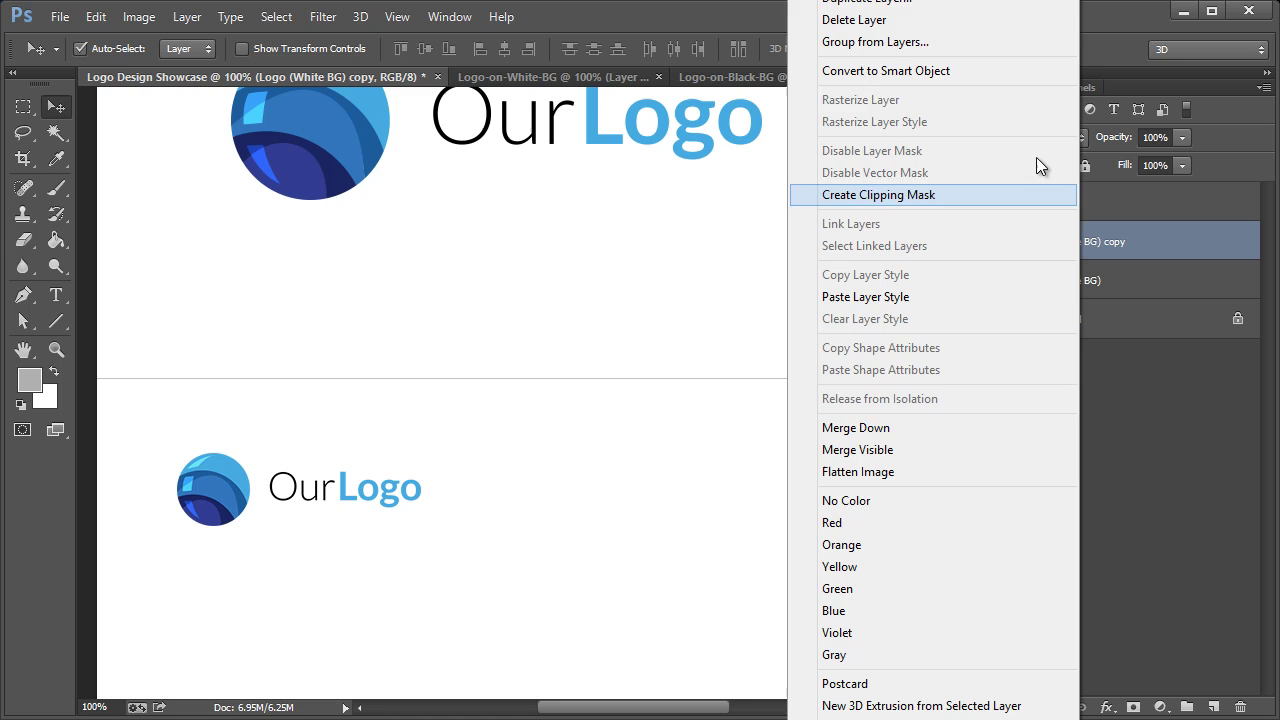
click(918, 6)
click(722, 43)
drag(207, 500, 582, 500)
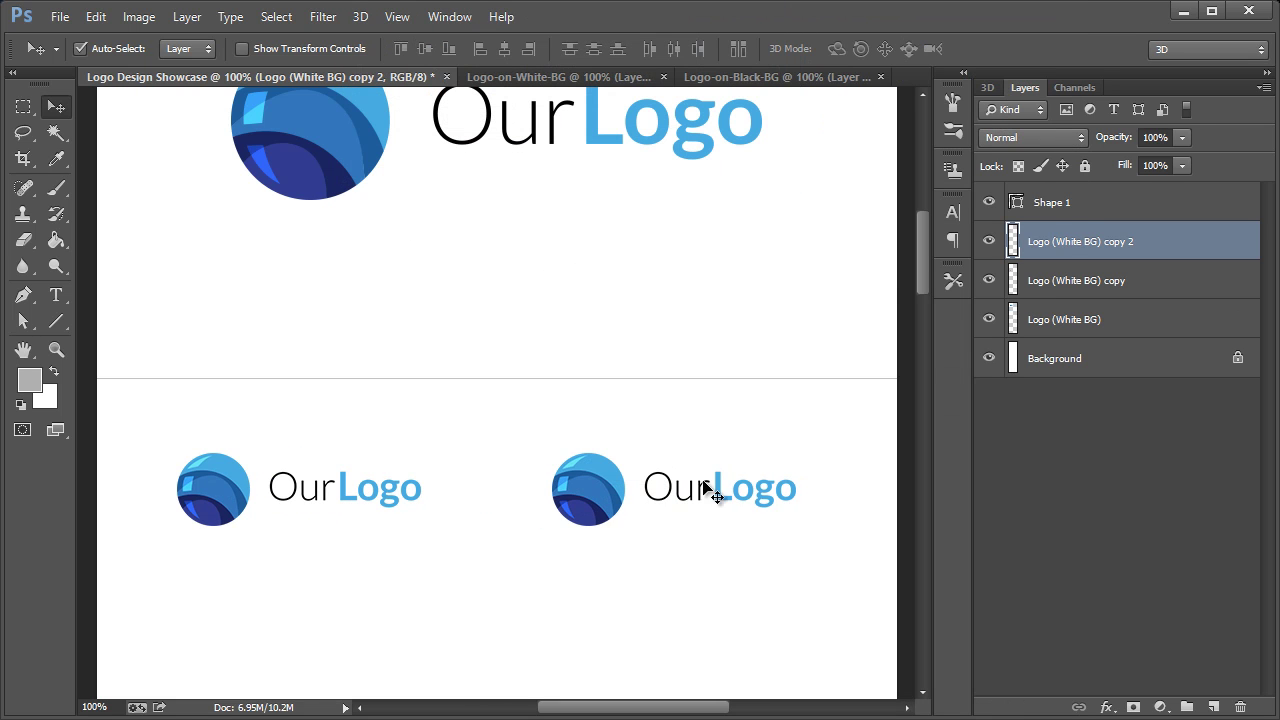
- Set the right small logo's blend mode to Luminosity
click(1069, 137)
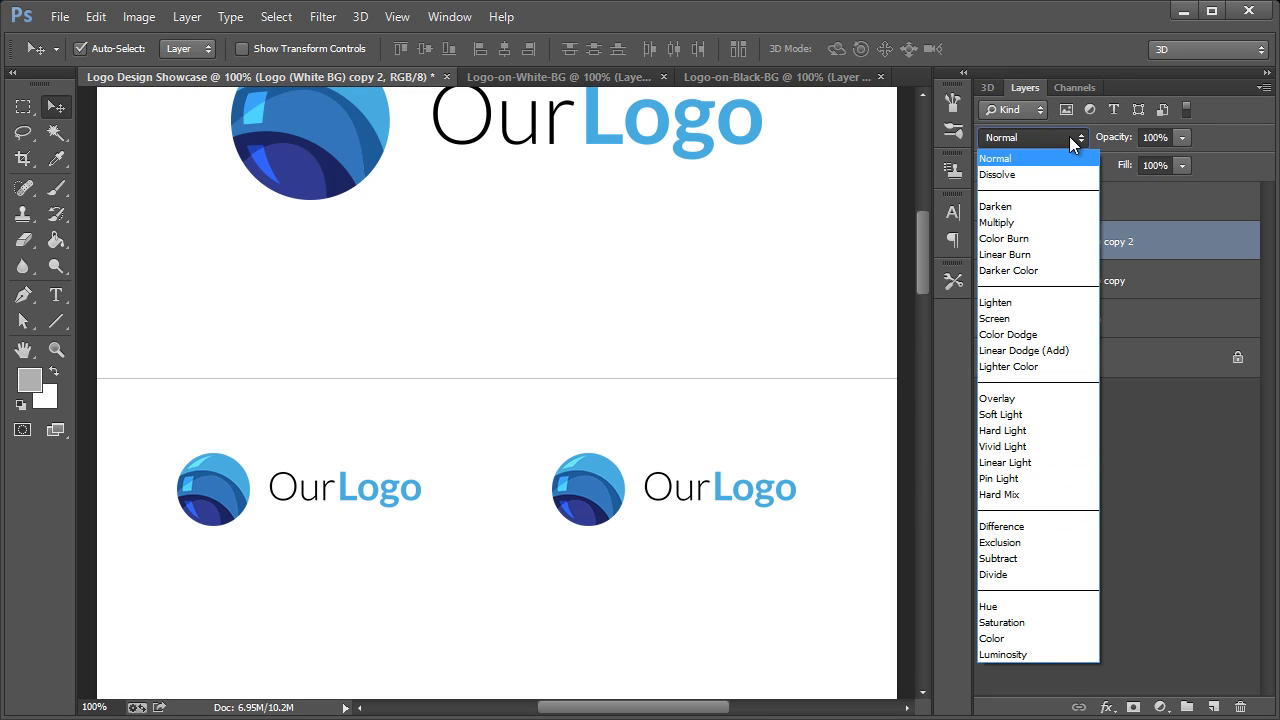
click(990, 653)
mouse_move(922, 252)
mouse_down()
mouse_move(923, 216)
mouse_move(926, 254)
mouse_up()
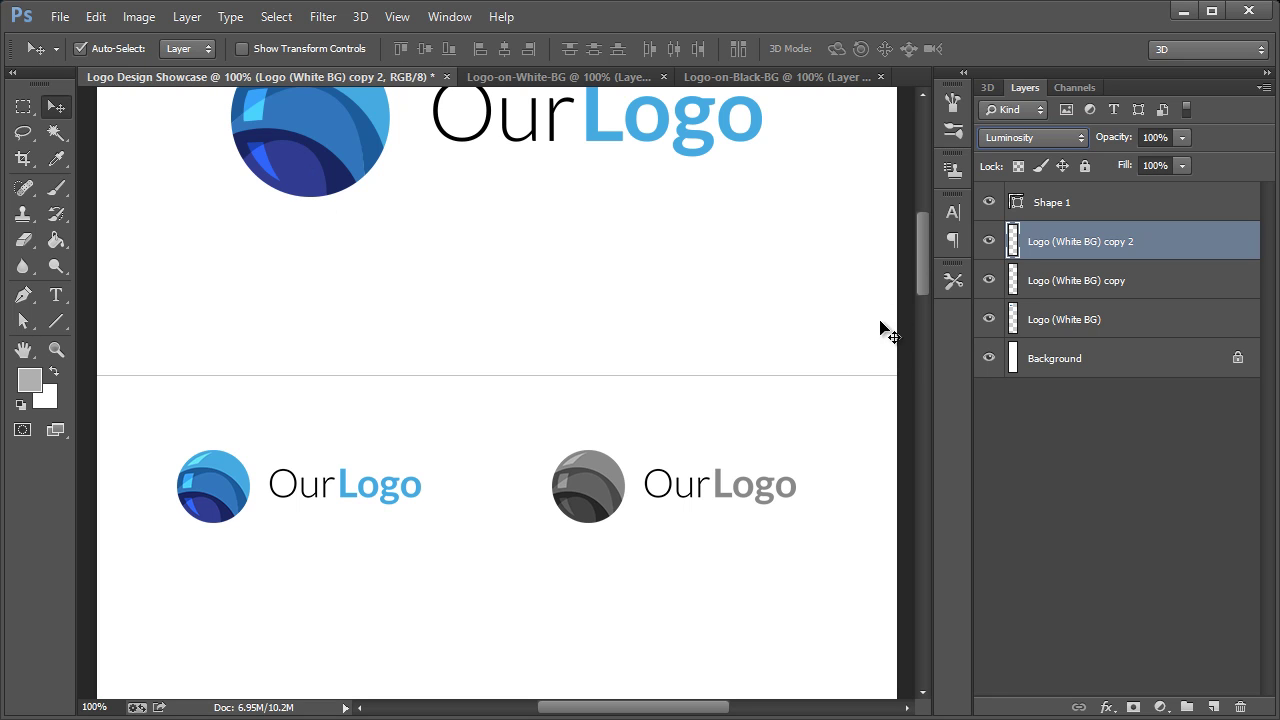
- Draw a rectangle shape about 808 by 766 px across the full canvas width, starting at the canvas's upper edge
drag(922, 268, 922, 247)
click(56, 349)
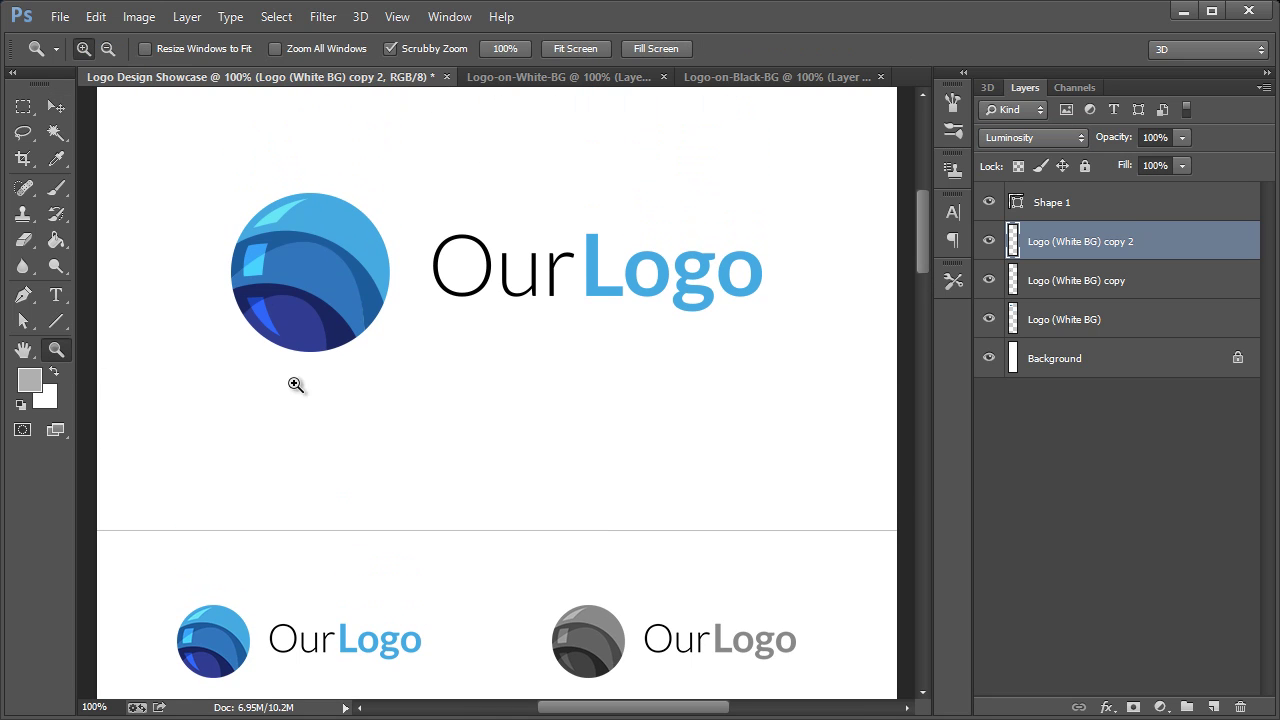
right_click(360, 354)
click(435, 484)
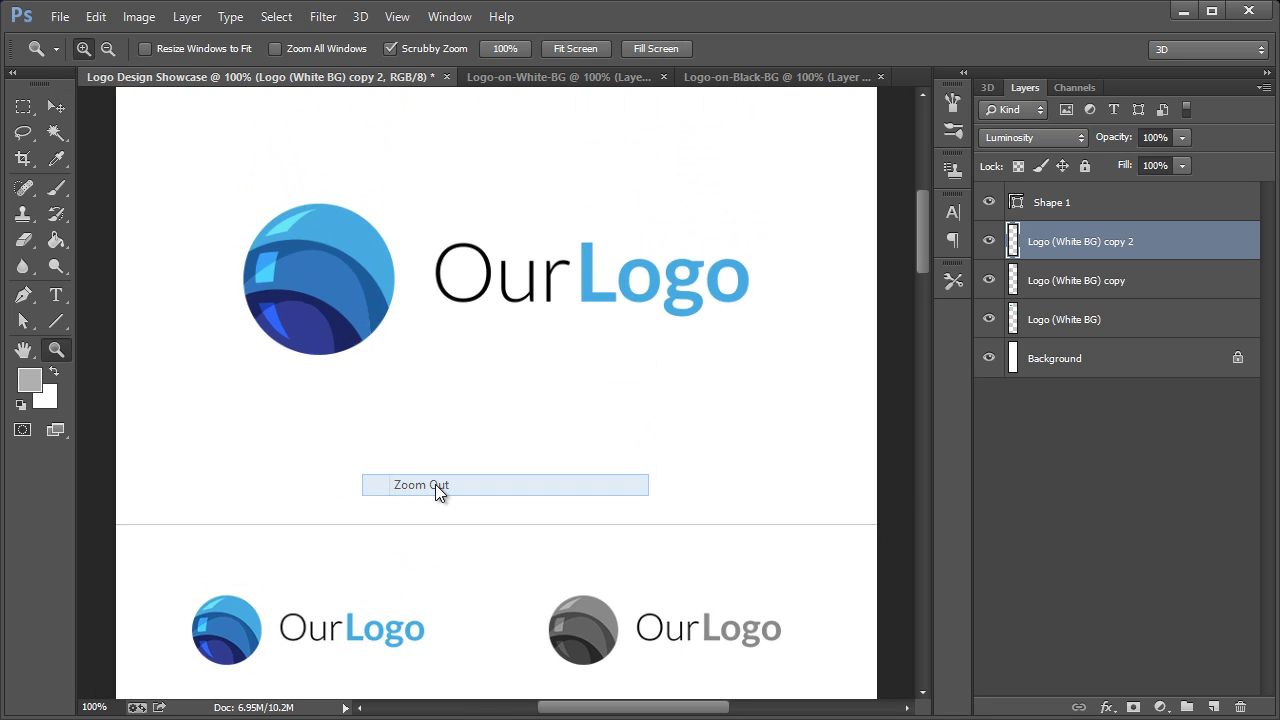
click(56, 321)
click(109, 319)
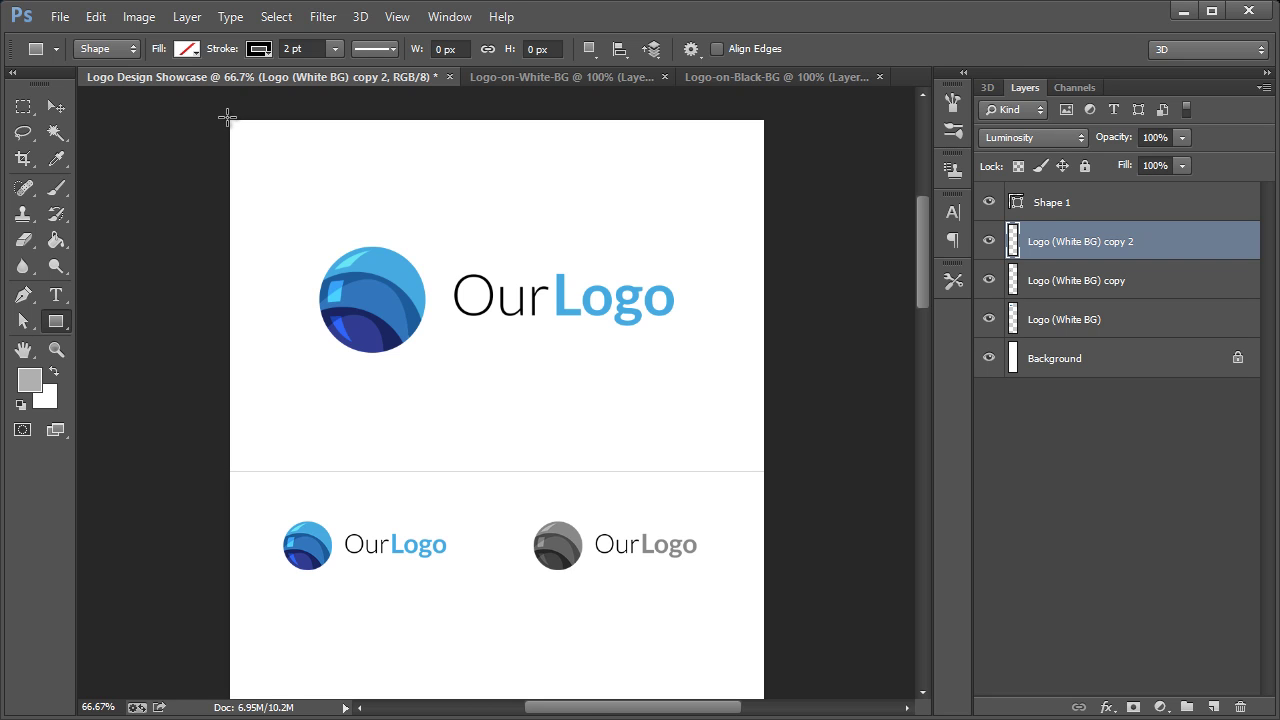
drag(228, 117, 765, 626)
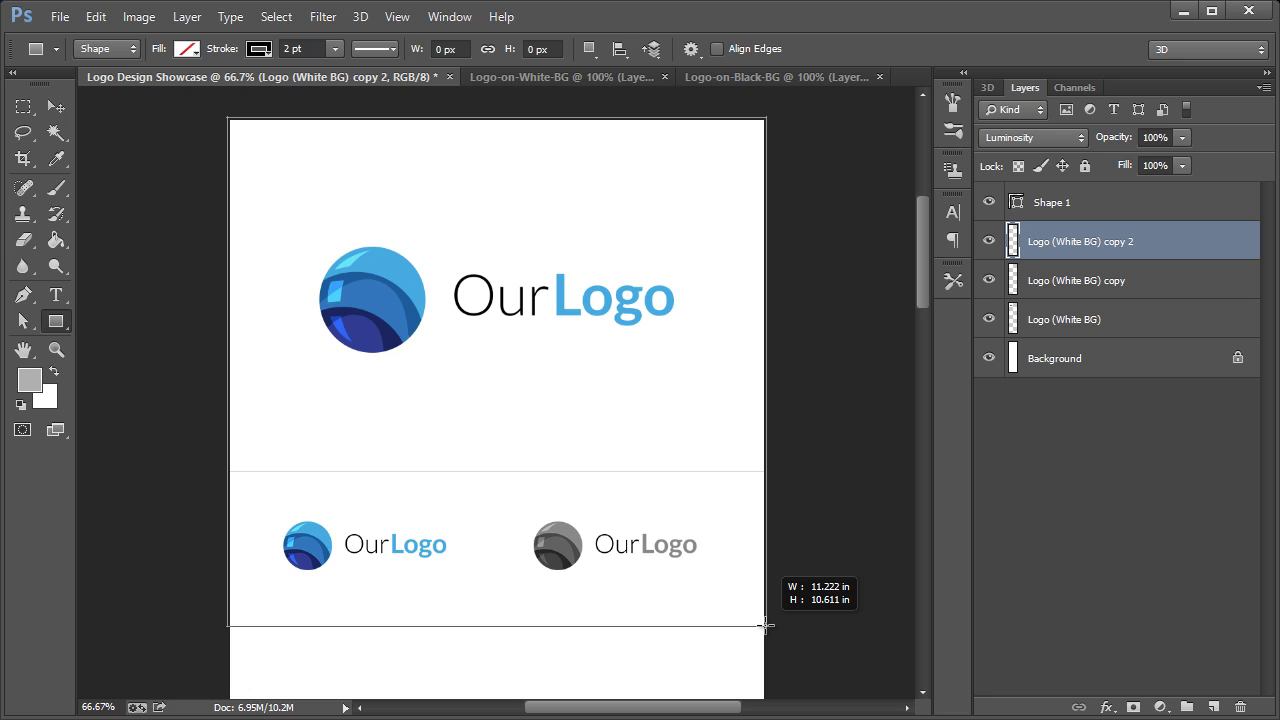
drag(765, 626, 765, 627)
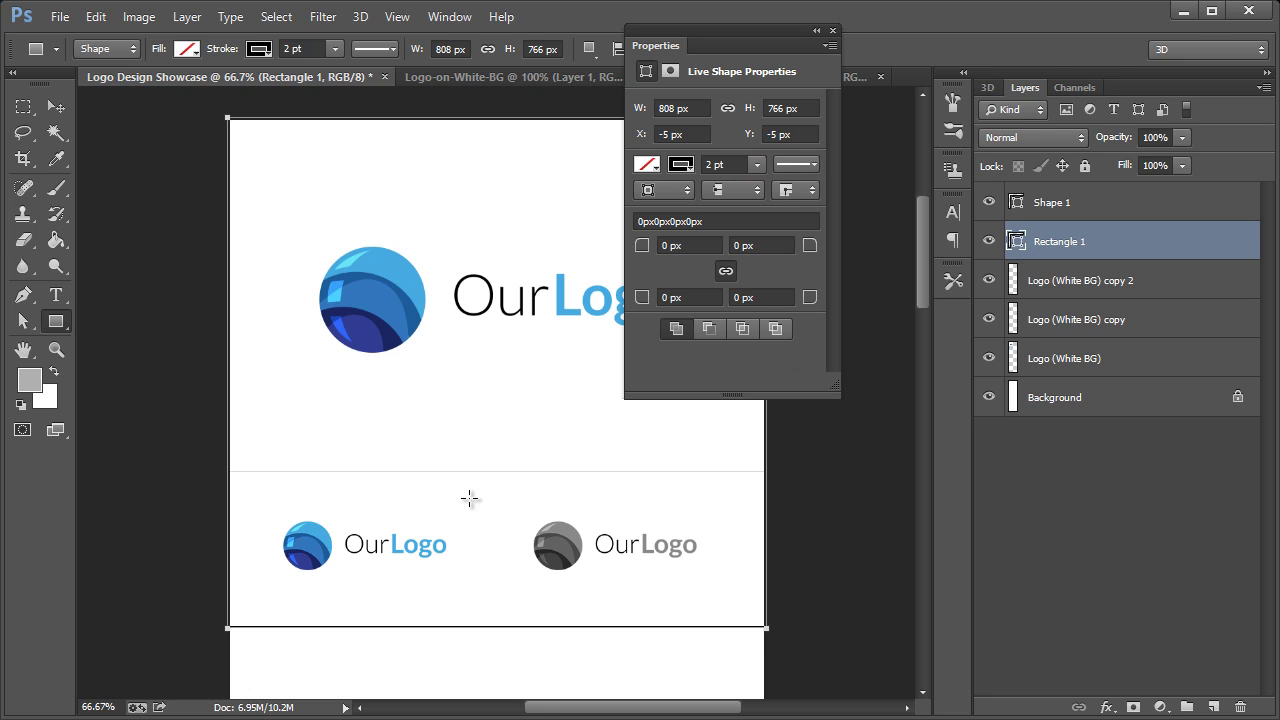
click(833, 32)
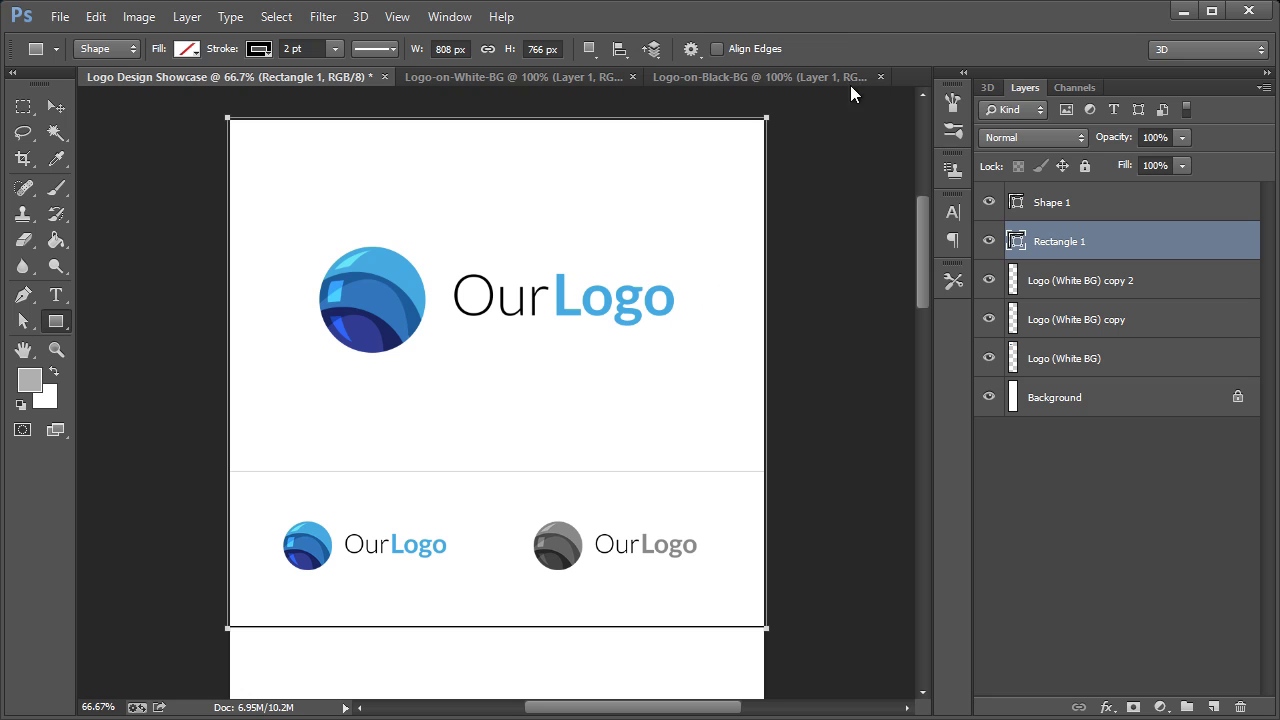
click(1018, 243)
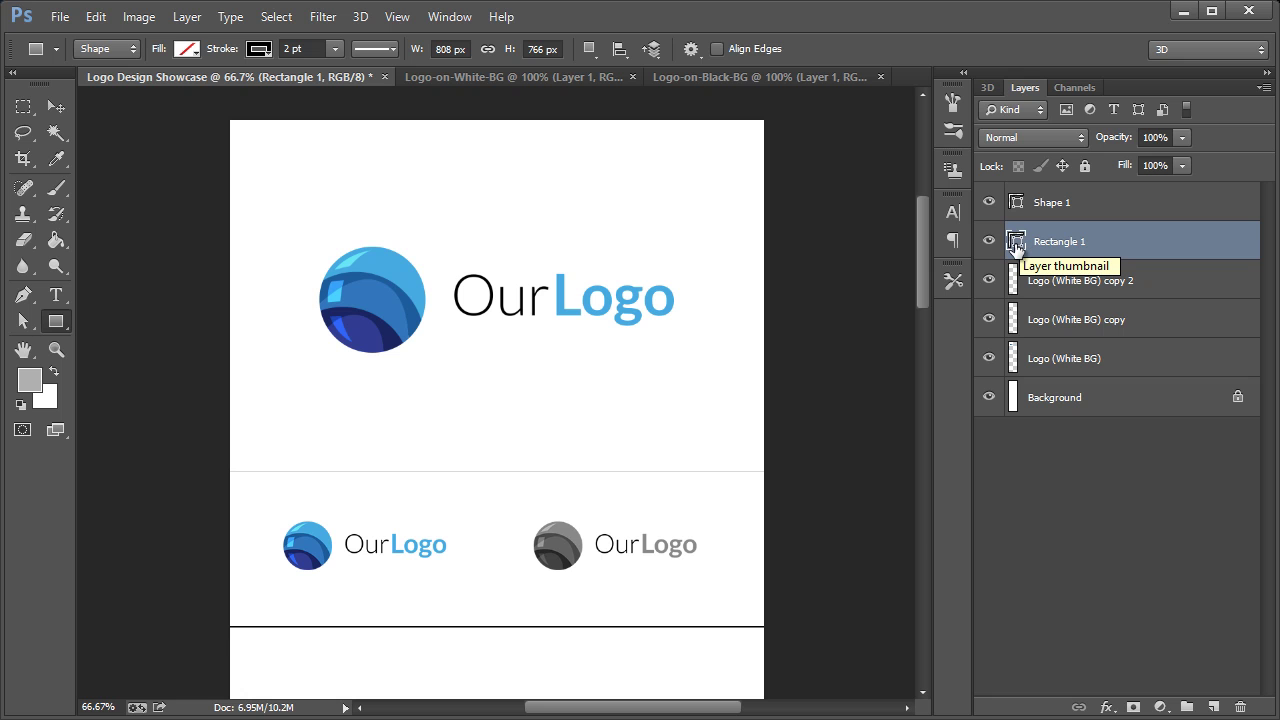
double_click(1015, 244)
drag(457, 429, 425, 540)
click(868, 234)
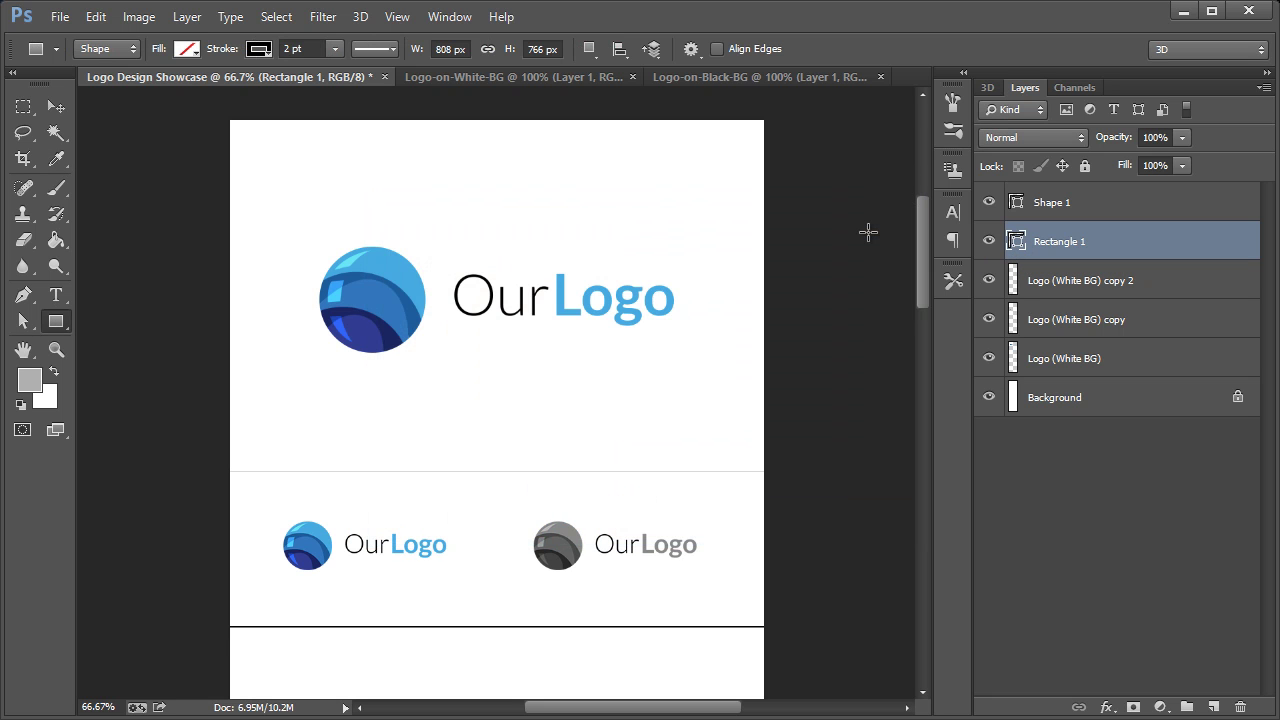
- Remove the rectangle's stroke and give it a solid black fill
click(264, 50)
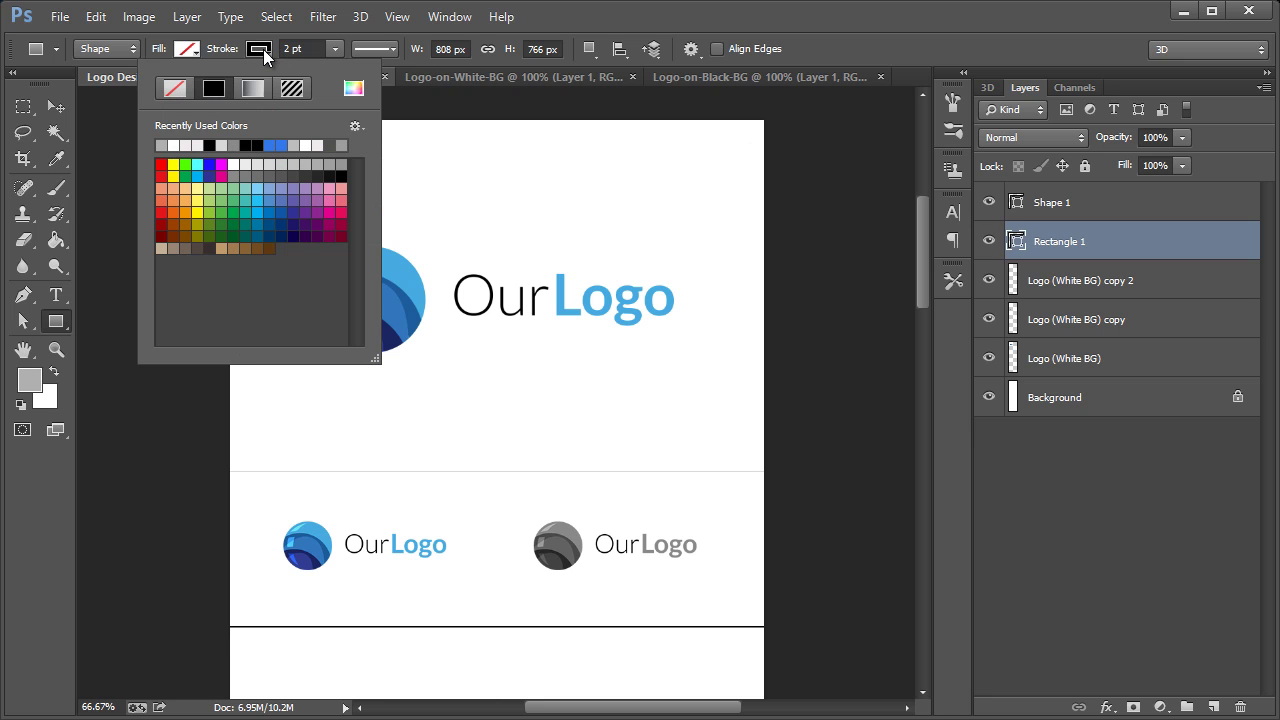
click(172, 91)
click(188, 50)
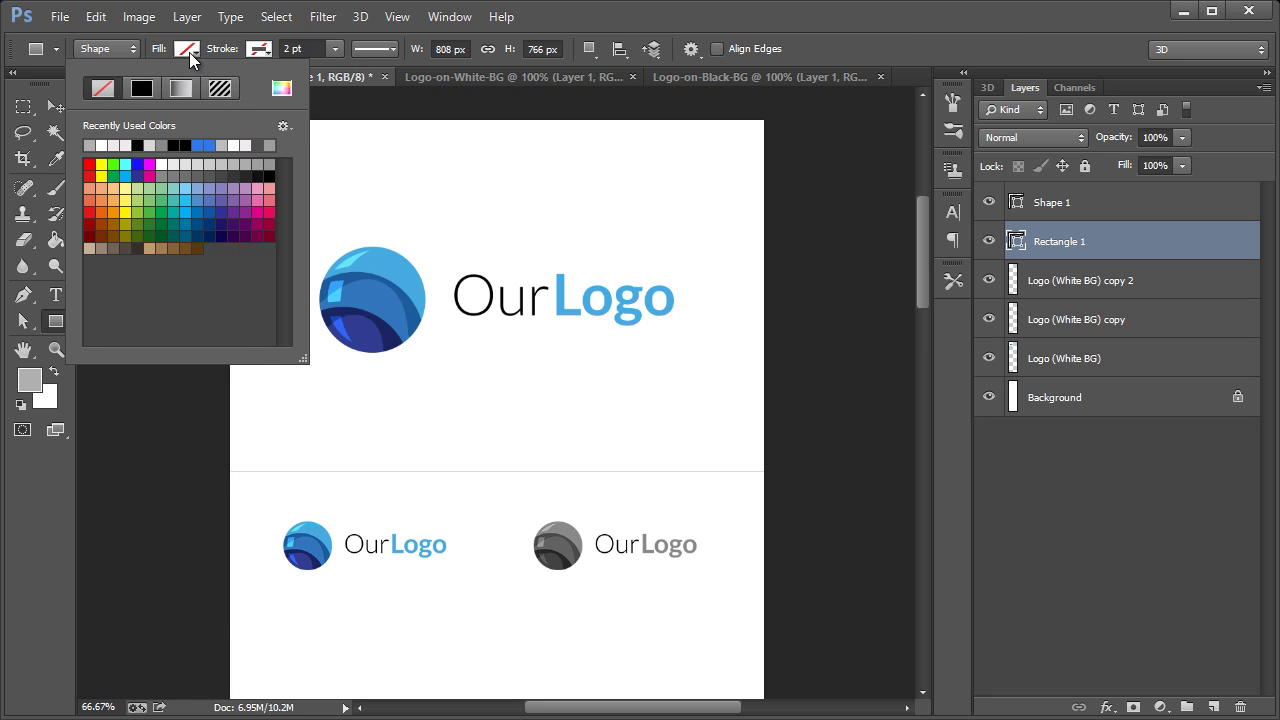
click(148, 90)
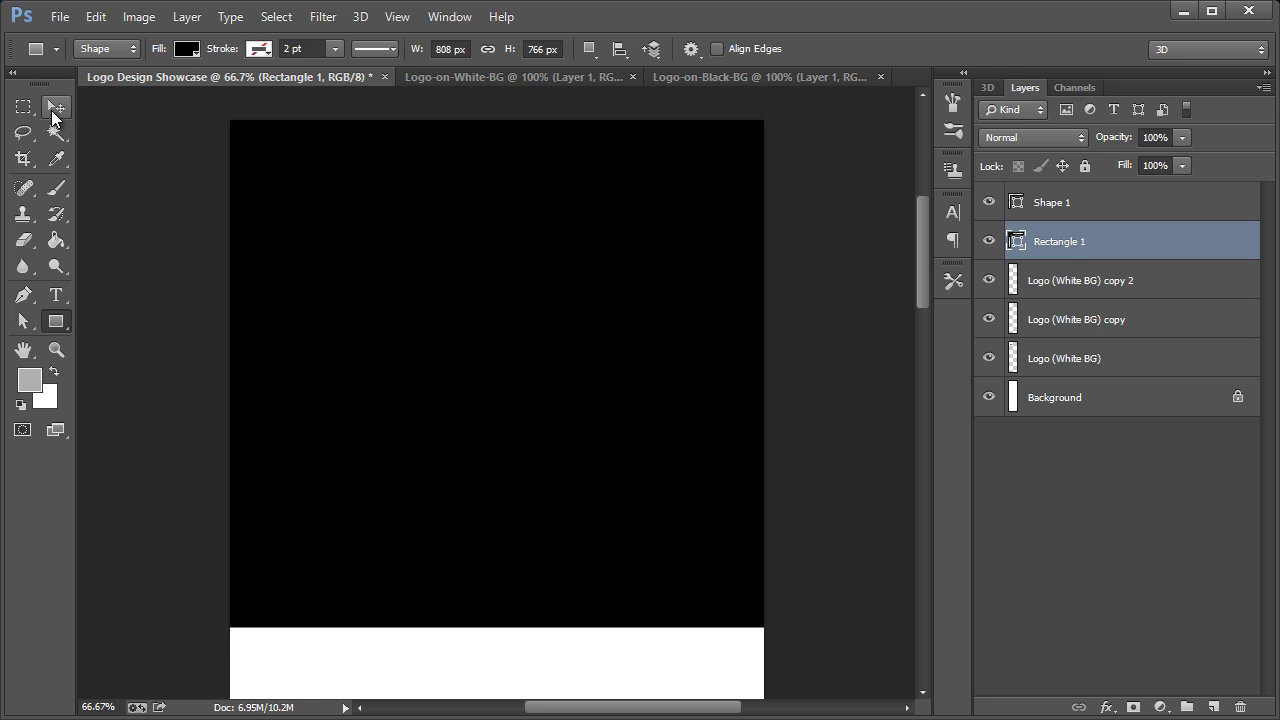
- Move the black rectangle down so it spans the canvas directly below the two small logos
click(56, 107)
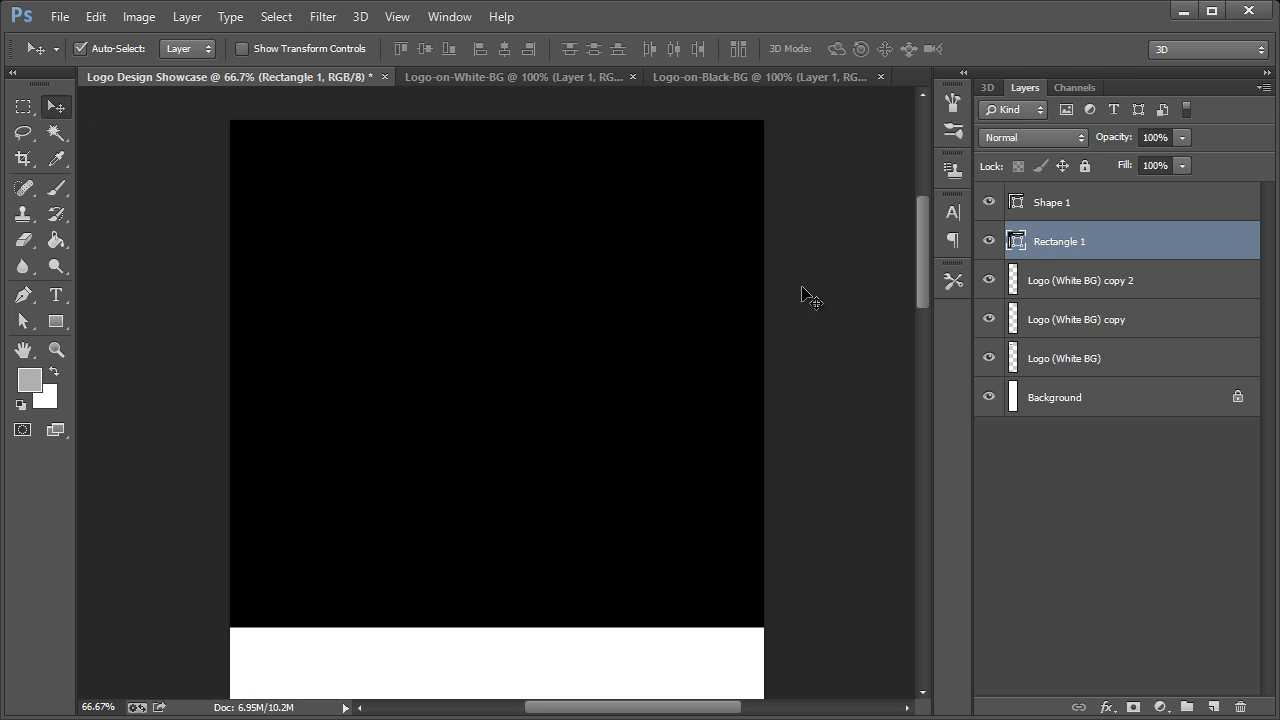
click(1088, 289)
click(1060, 250)
drag(511, 153, 652, 545)
scroll(800, 400, down, 2)
drag(591, 424, 591, 567)
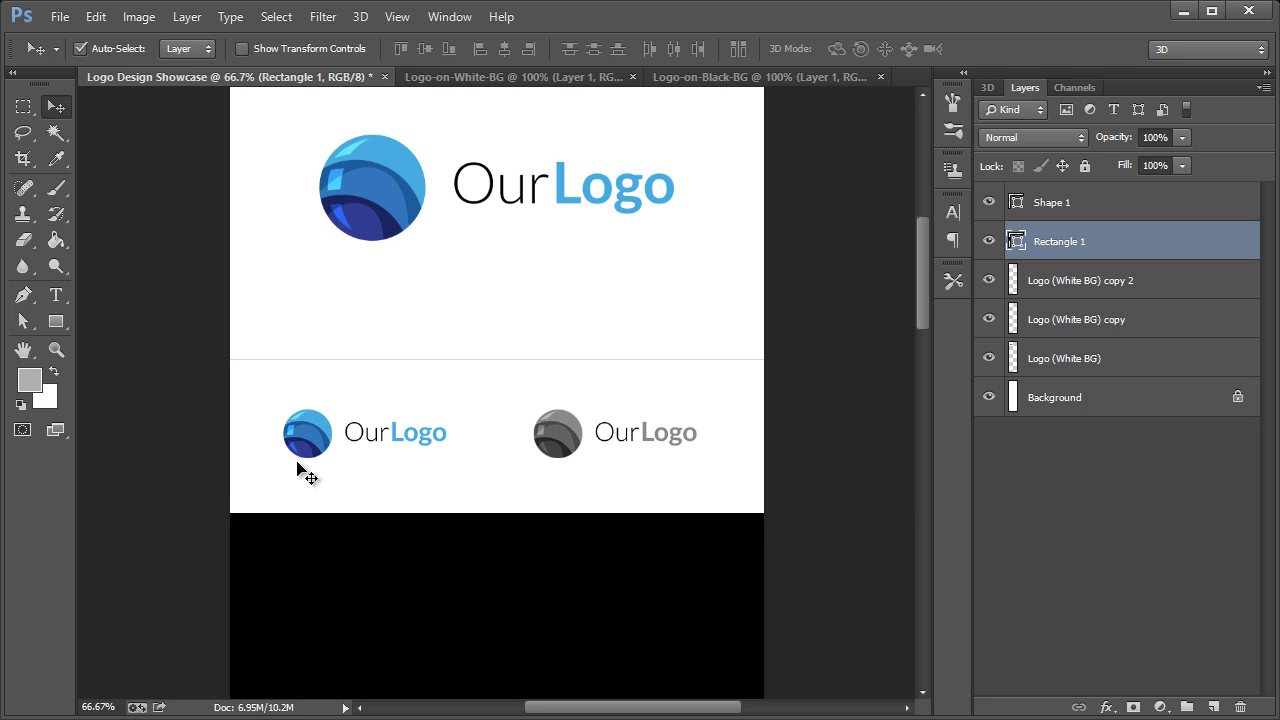
drag(368, 578, 362, 566)
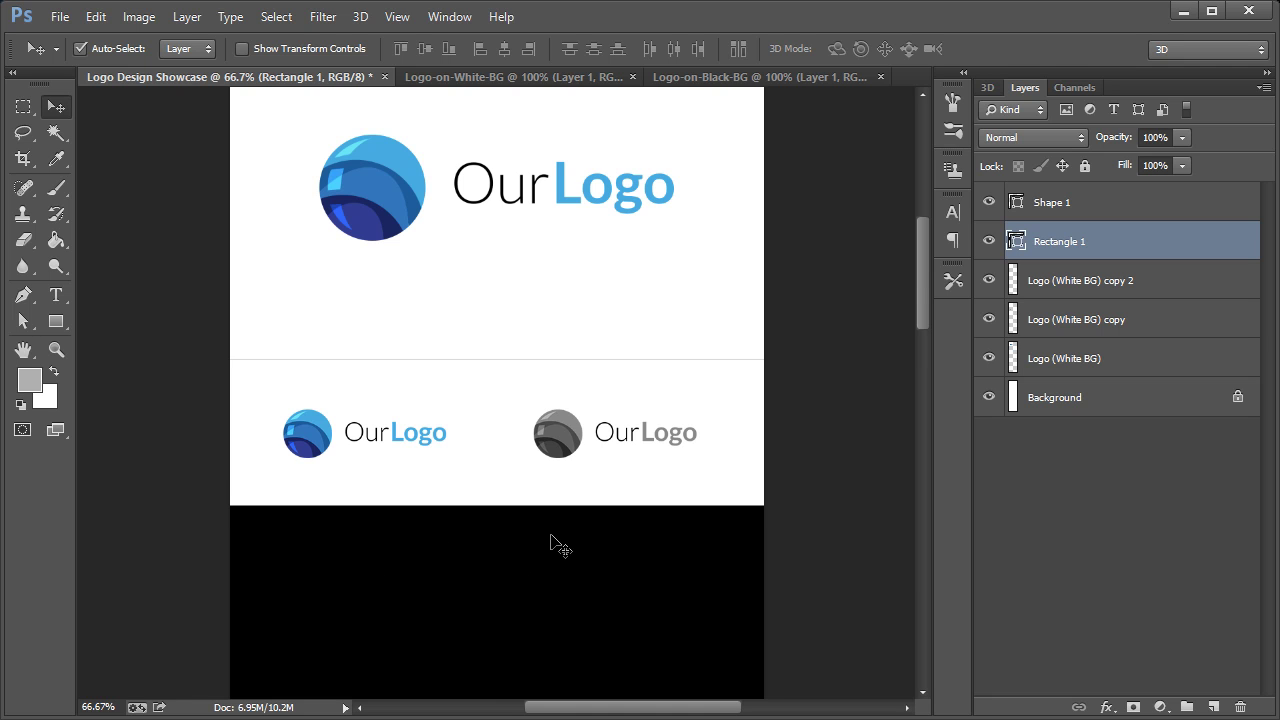
- Select and copy the entire logo in the Logo-on-Black-BG document
mouse_move(919, 267)
mouse_down()
mouse_move(924, 244)
mouse_move(921, 280)
mouse_up()
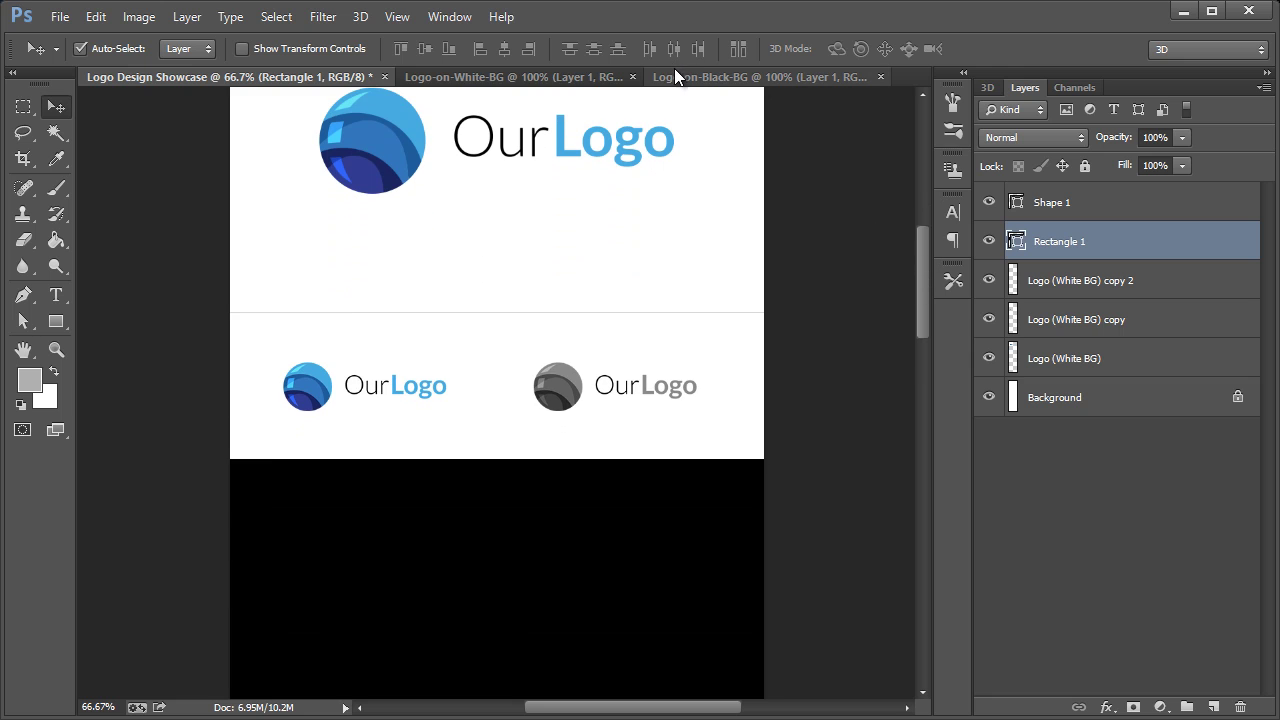
click(682, 76)
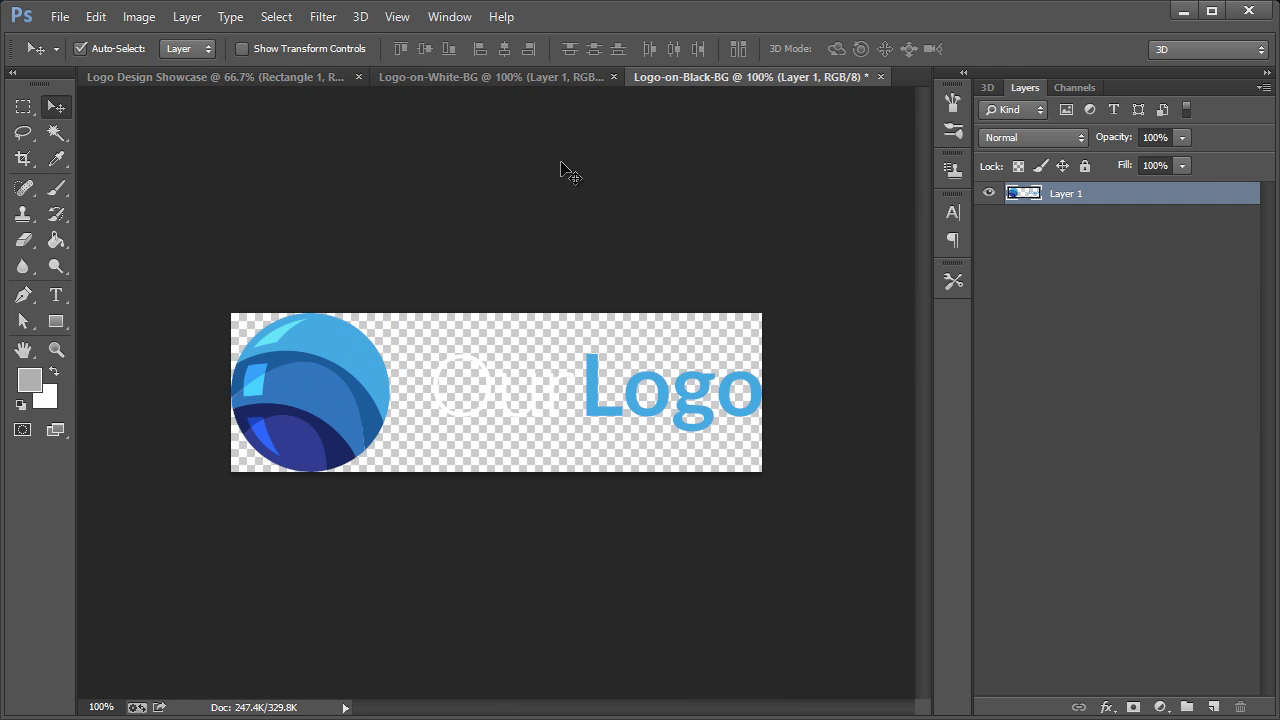
key(ctrl+a)
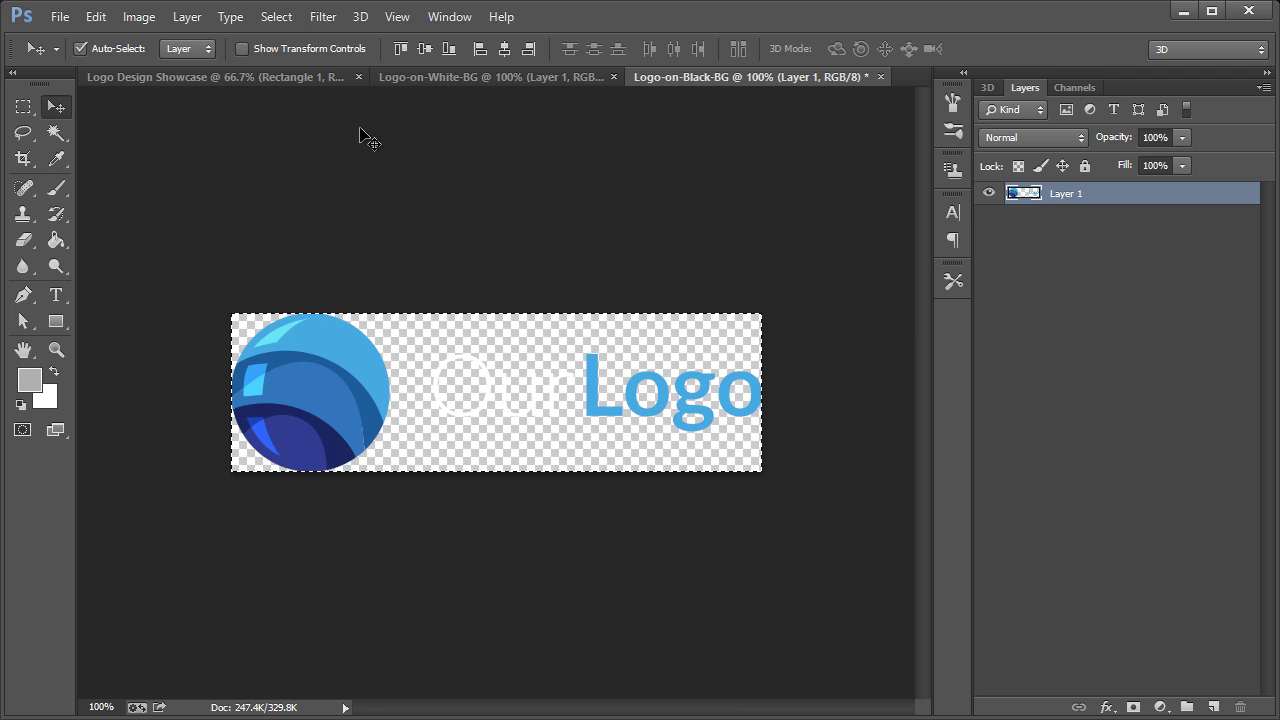
- Paste the copied logo into the Logo Design Showcase document over the black section
click(271, 79)
scroll(737, 443, down, 5)
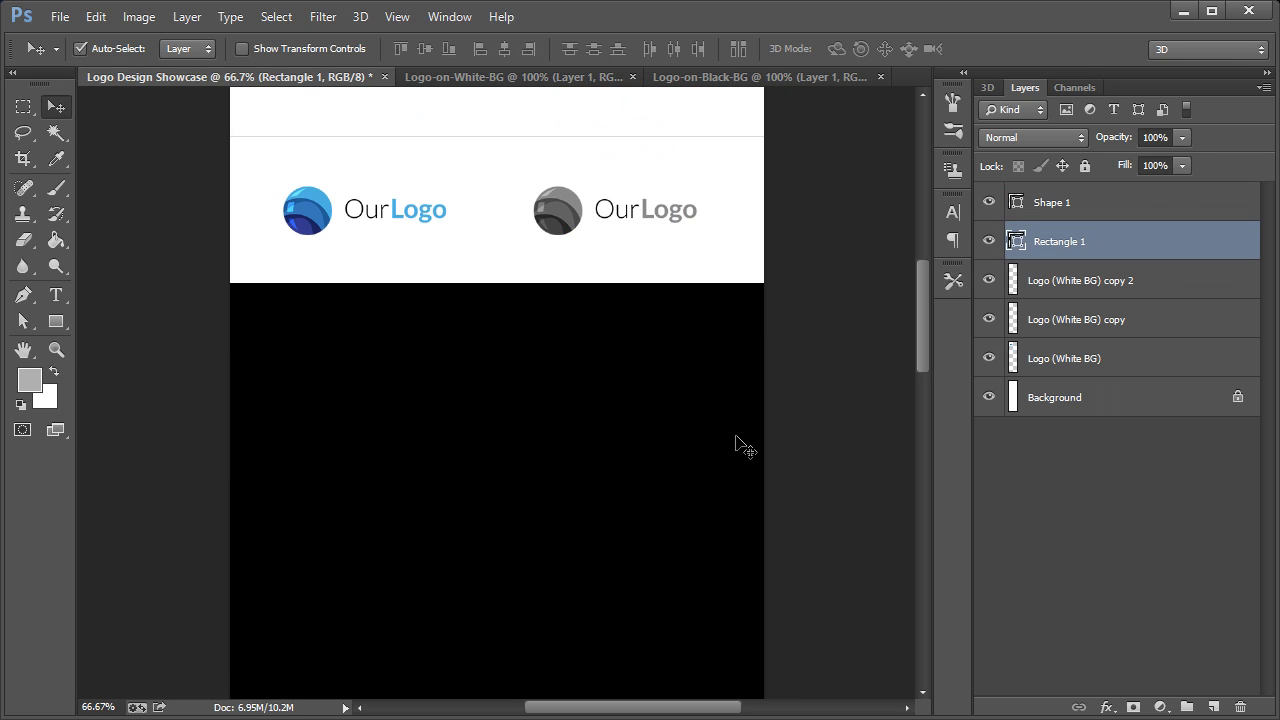
scroll(737, 443, down, 2)
click(56, 349)
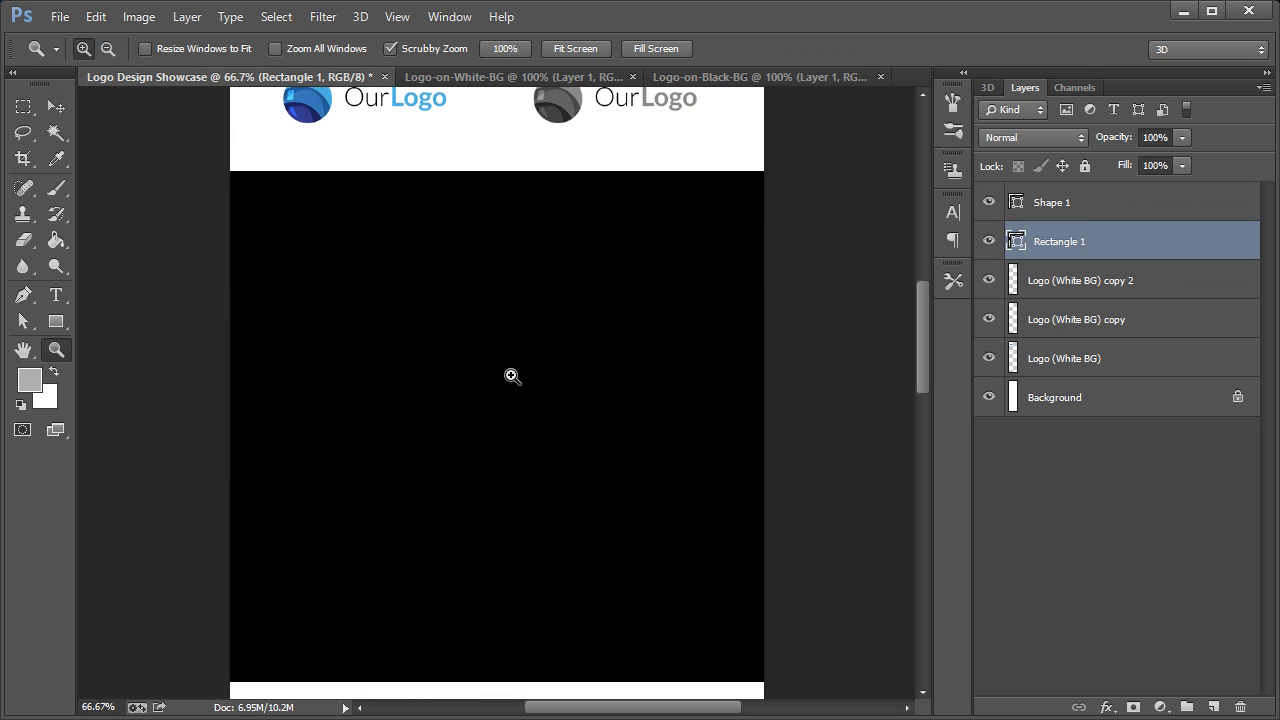
click(519, 371)
click(55, 106)
scroll(286, 286, up, 1)
scroll(309, 291, down, 1)
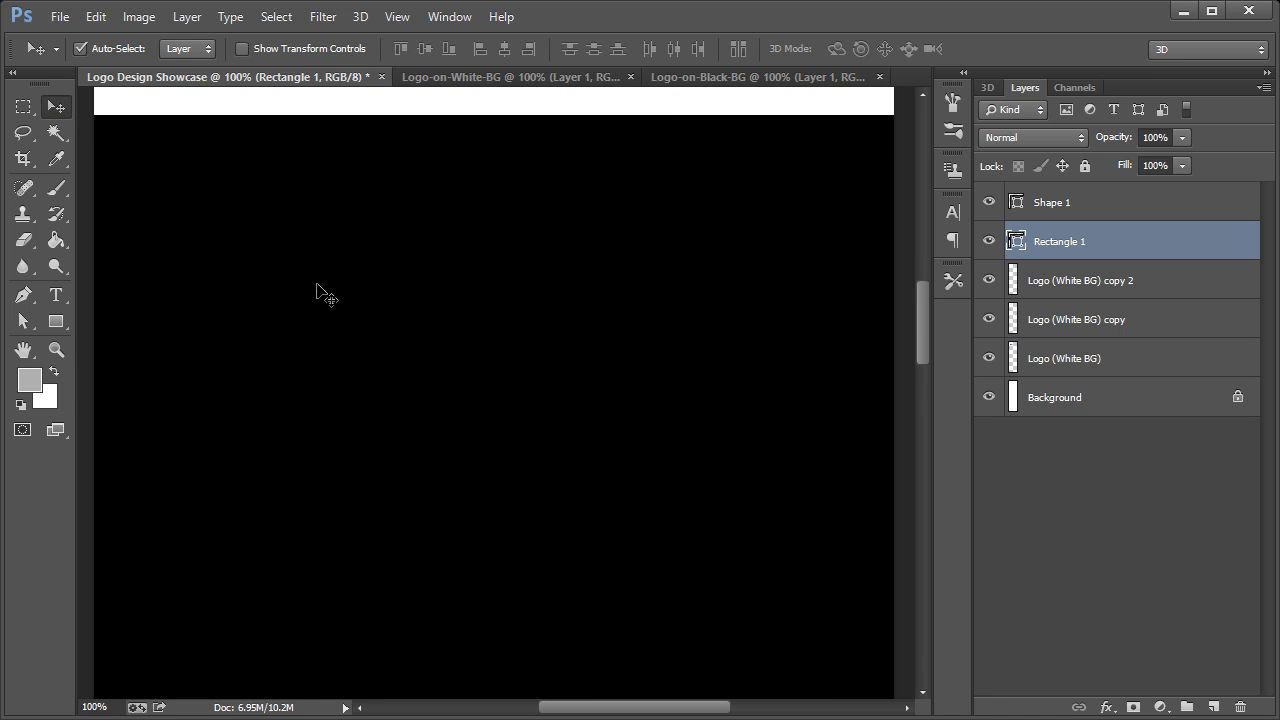
key(ctrl+v)
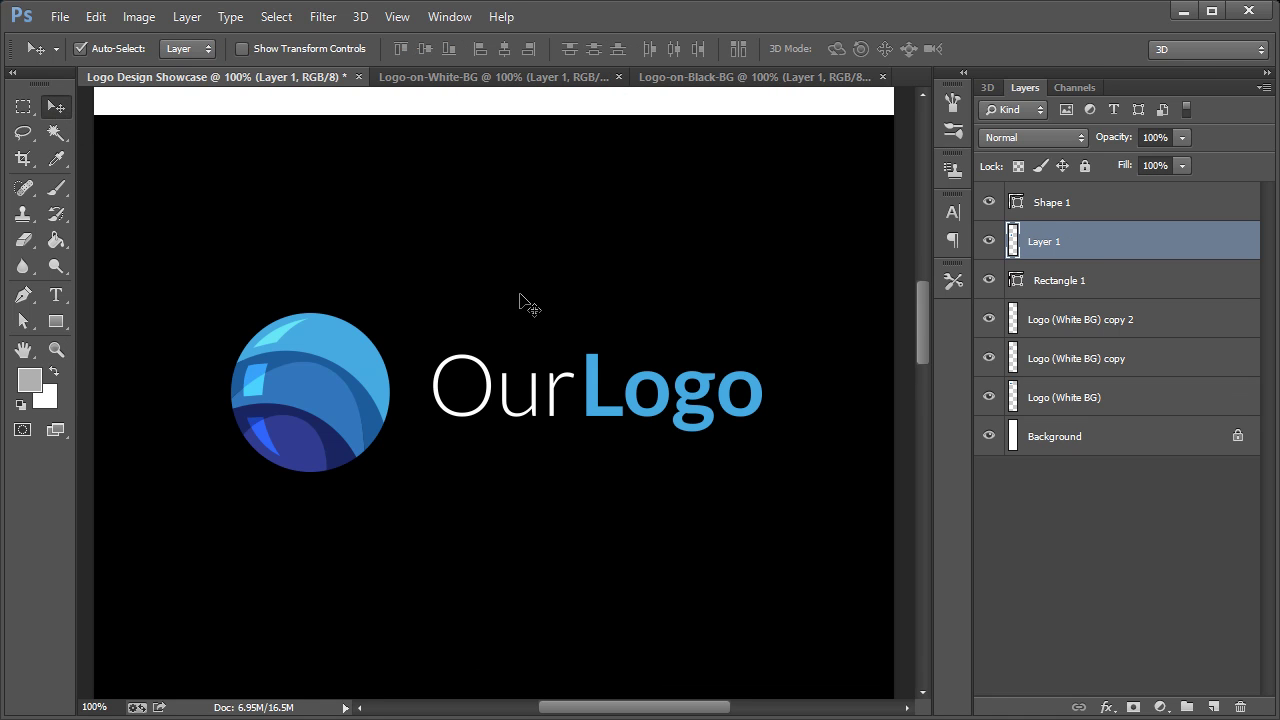
- Rename the newly pasted logo layer as Logo (Black BG)
double_click(1045, 242)
text(L)
key(Return)
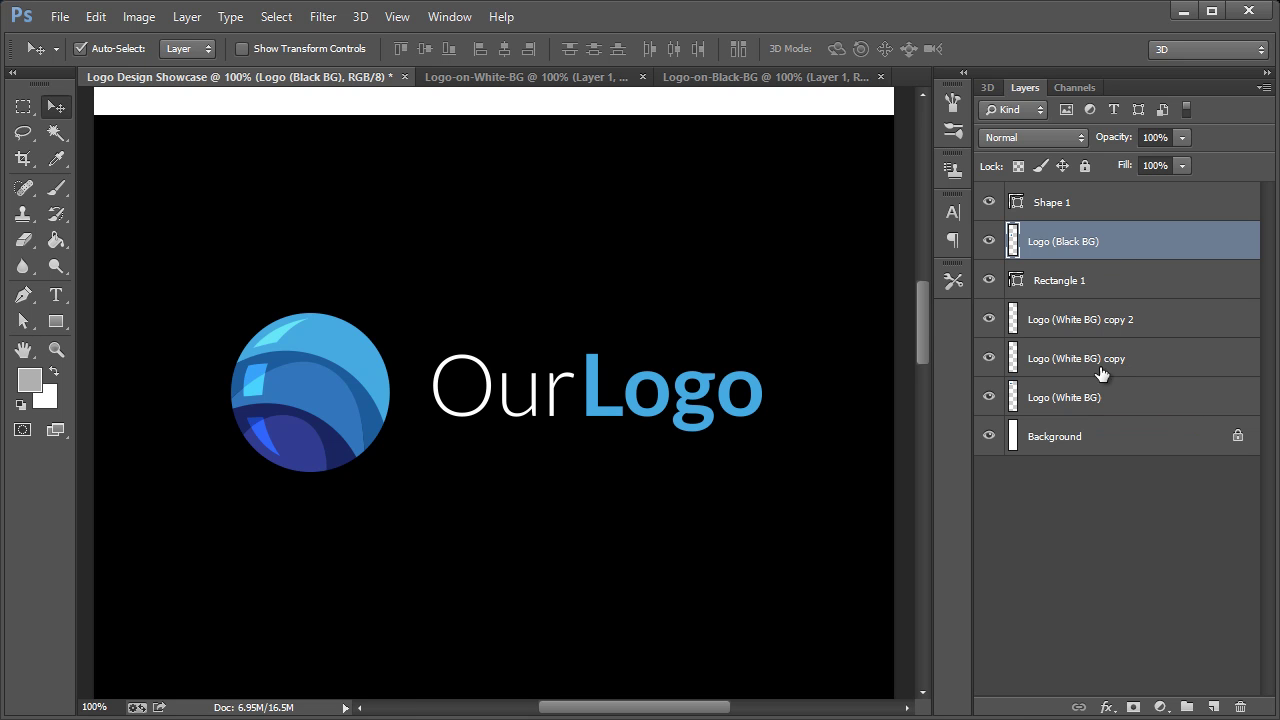
- Rename the black rectangle's layer as Divider
drag(923, 322, 937, 290)
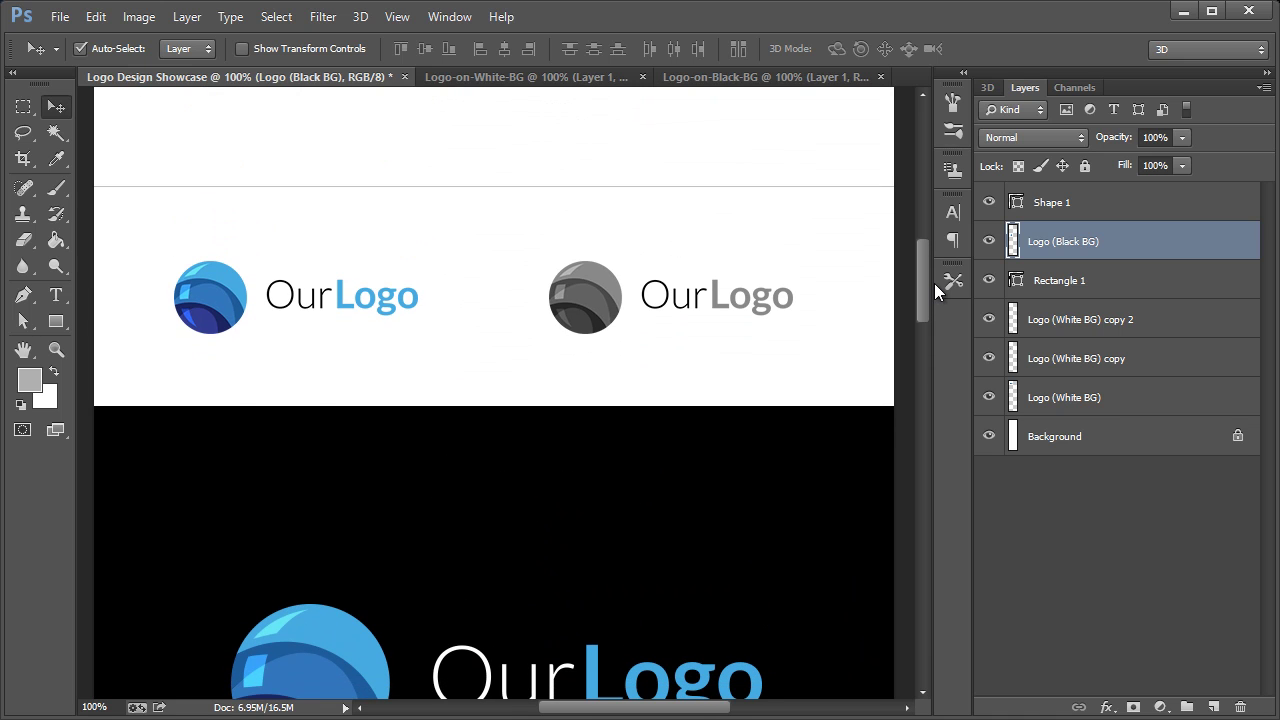
click(1062, 283)
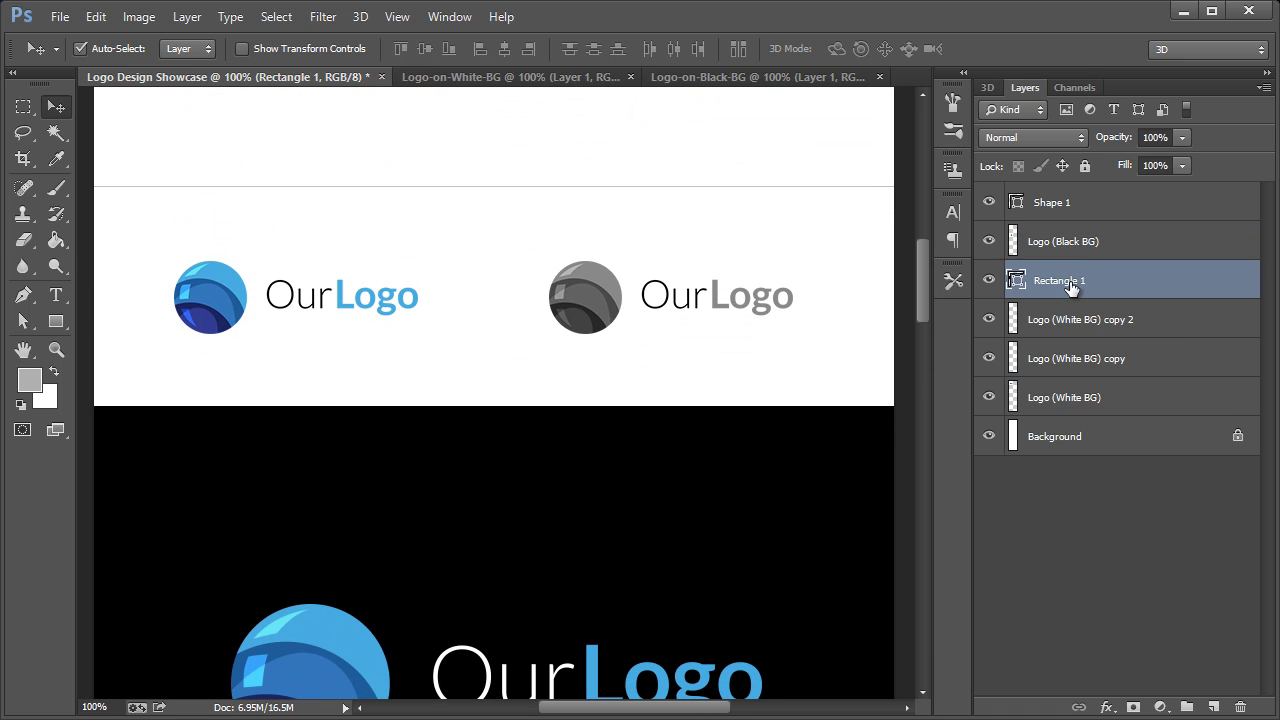
double_click(1074, 283)
text(Divider)
key(Return)
right_click(1050, 284)
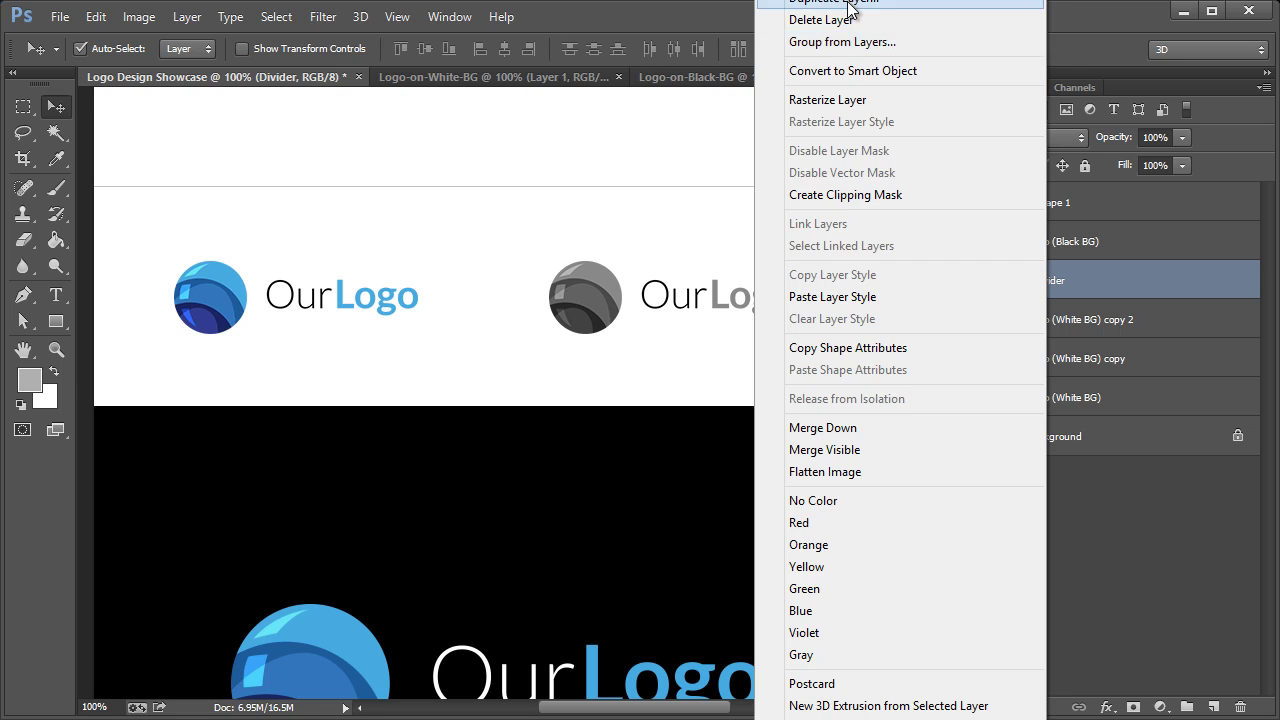
click(850, 2)
click(724, 46)
drag(1052, 296, 1047, 198)
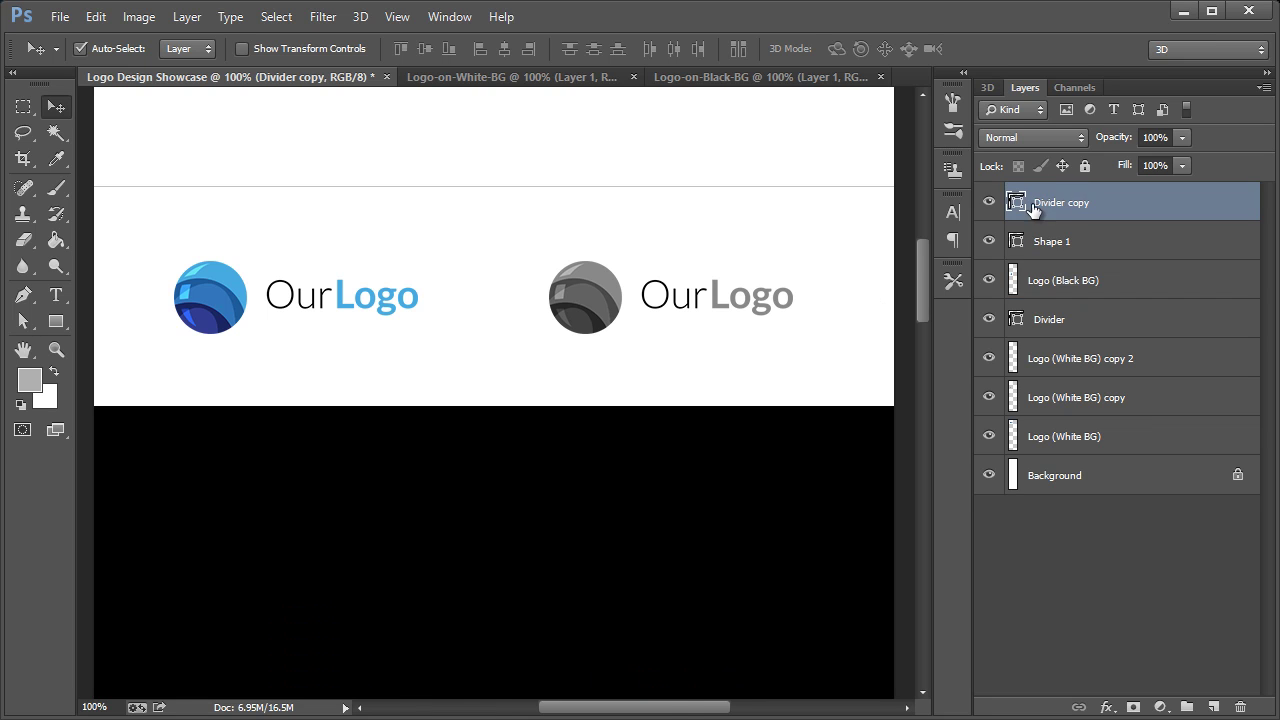
key(ctrl+[)
key(ctrl+[)
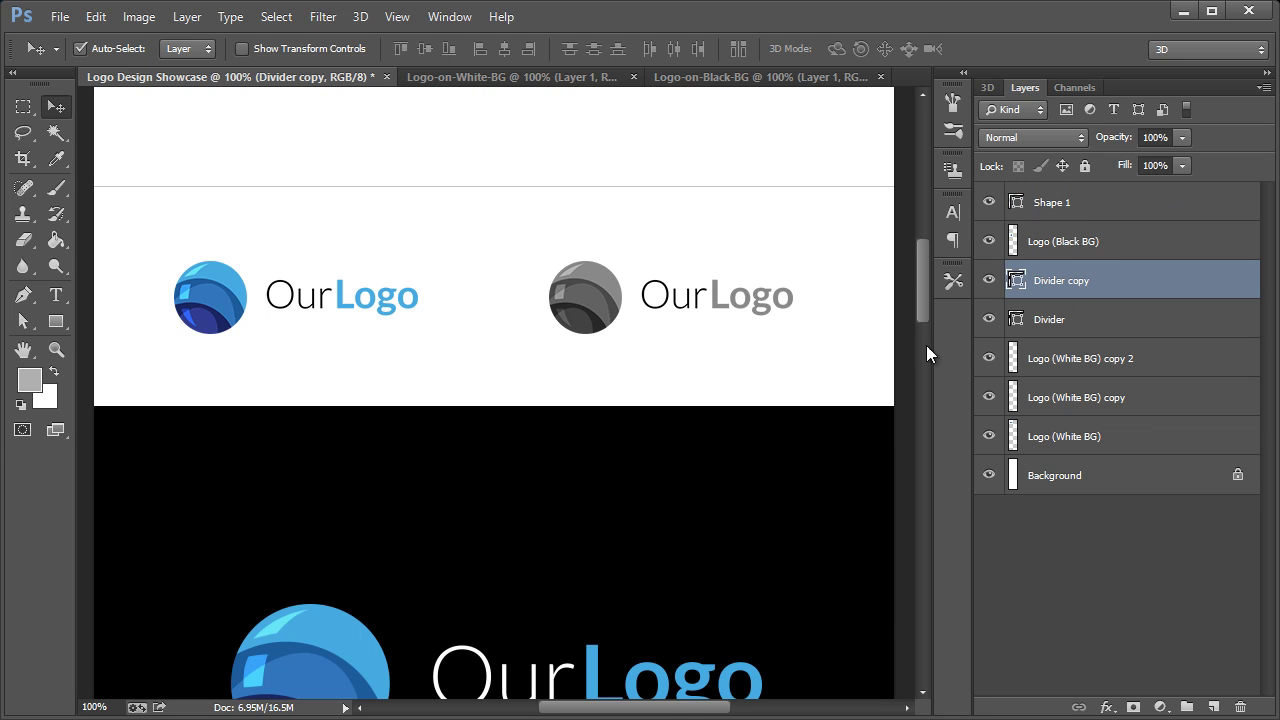
key(Delete)
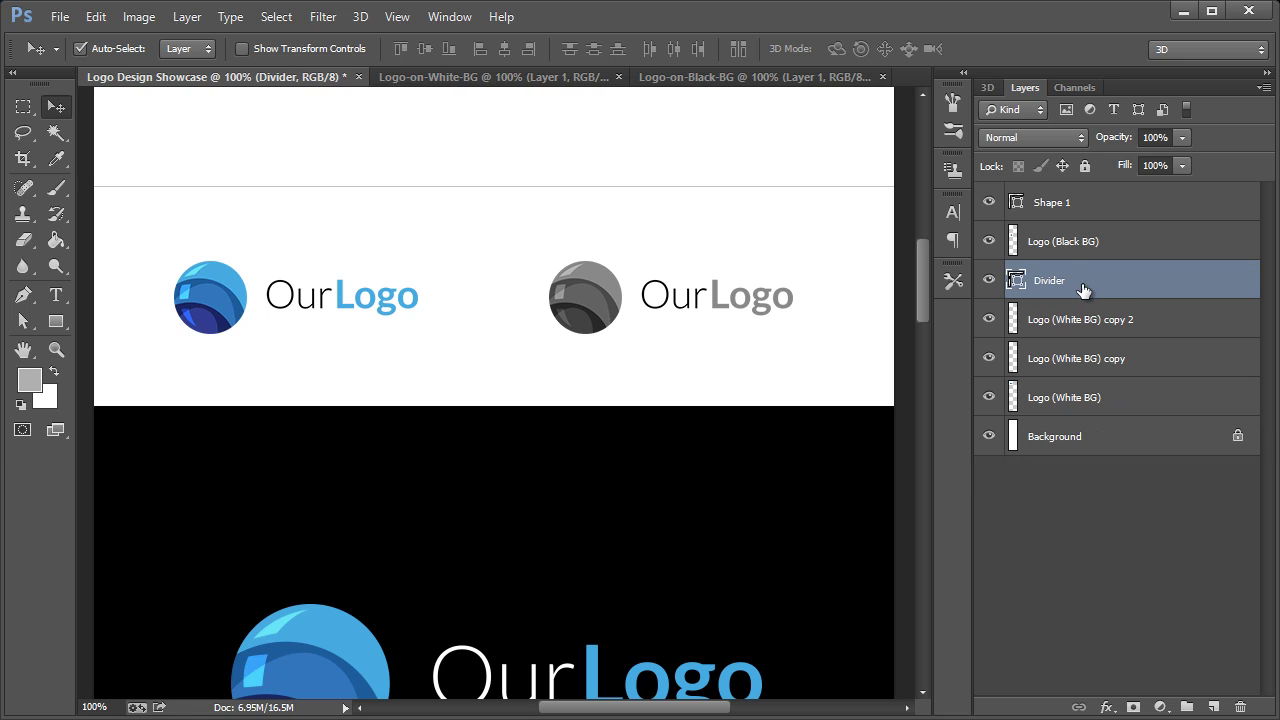
- Rename the Shape 1 layer, the thin line above the small white-section logos, as Divider
click(1068, 205)
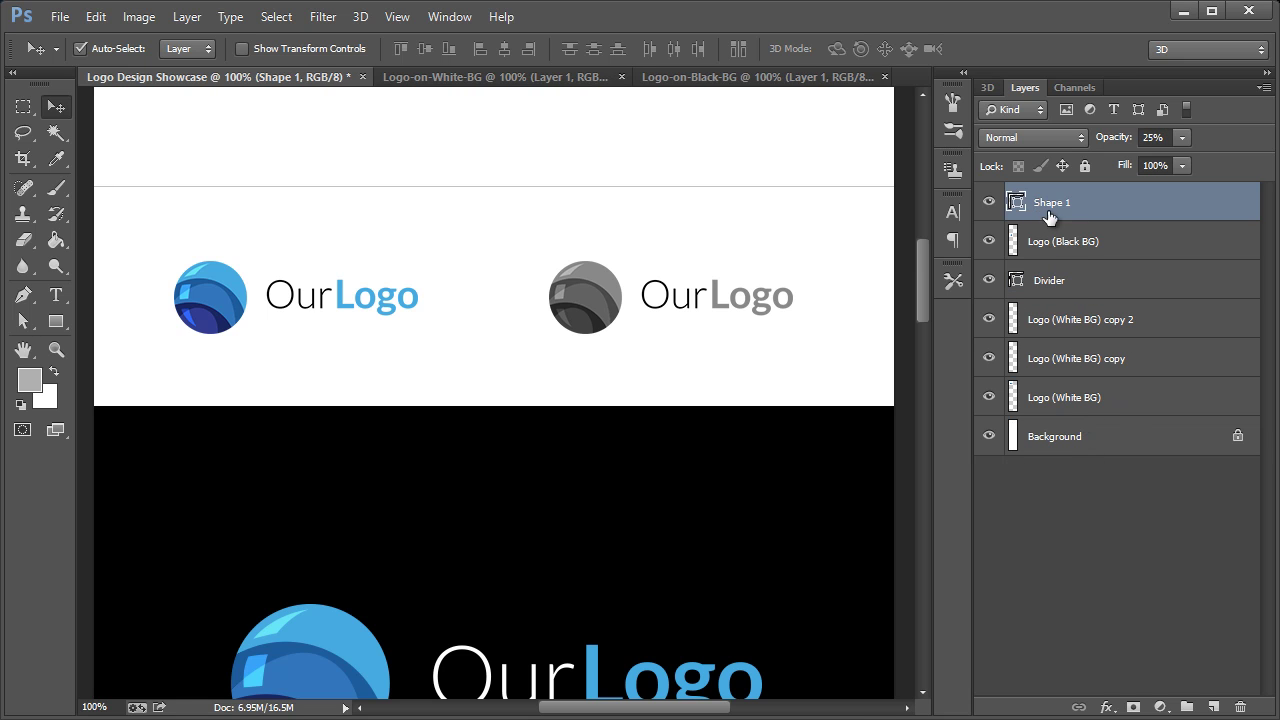
click(989, 204)
double_click(1043, 203)
text(Divider)
key(Return)
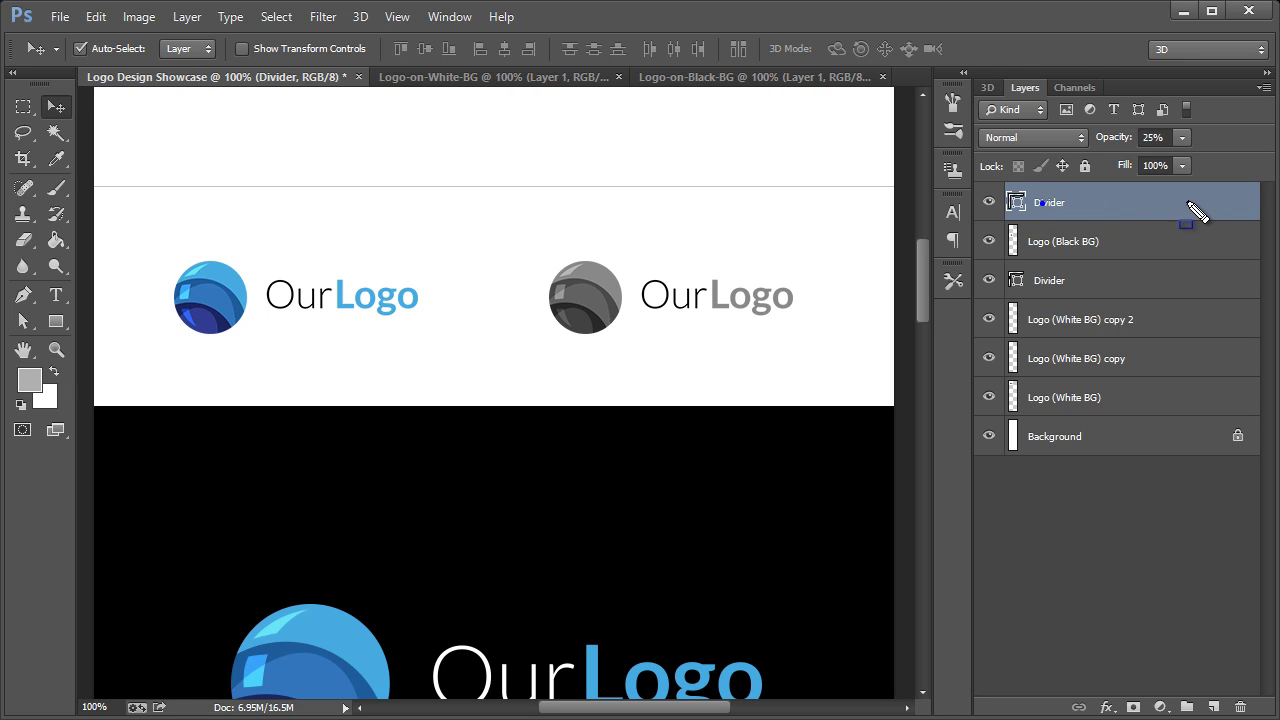
- Duplicate the thin line's Divider layer and set the copy's stroke color to white
right_click(1058, 218)
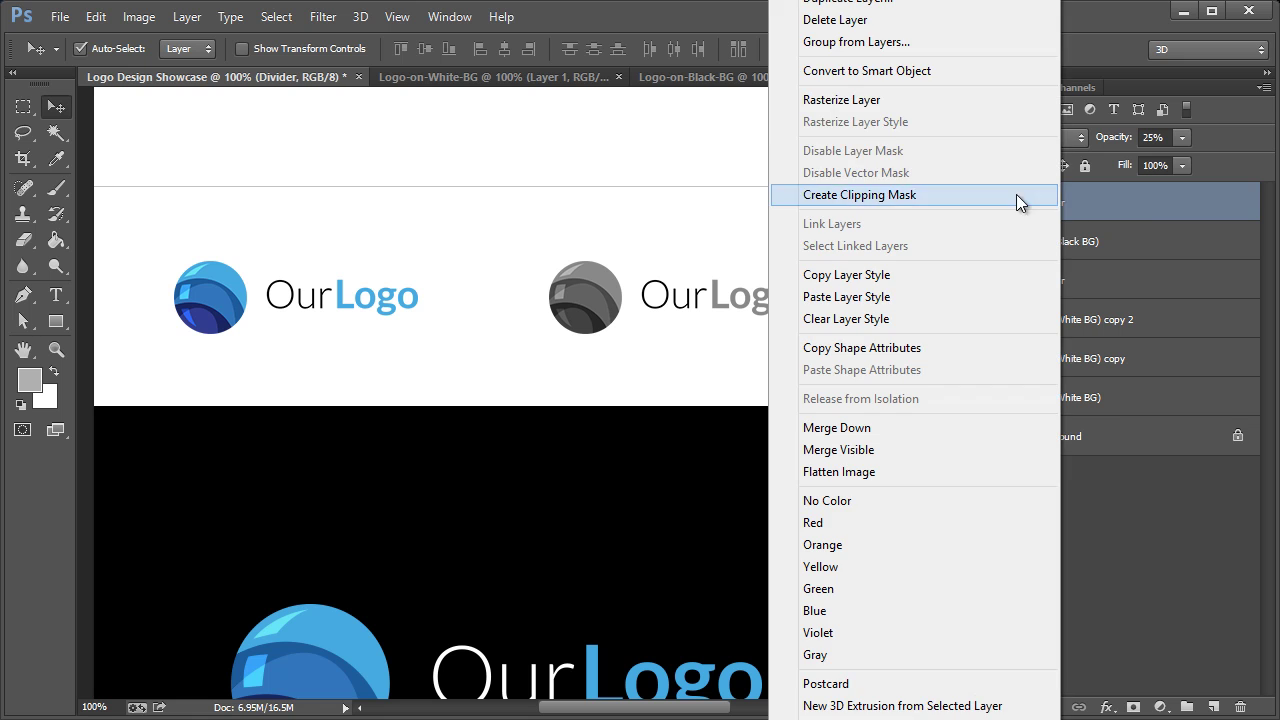
click(880, 4)
click(751, 43)
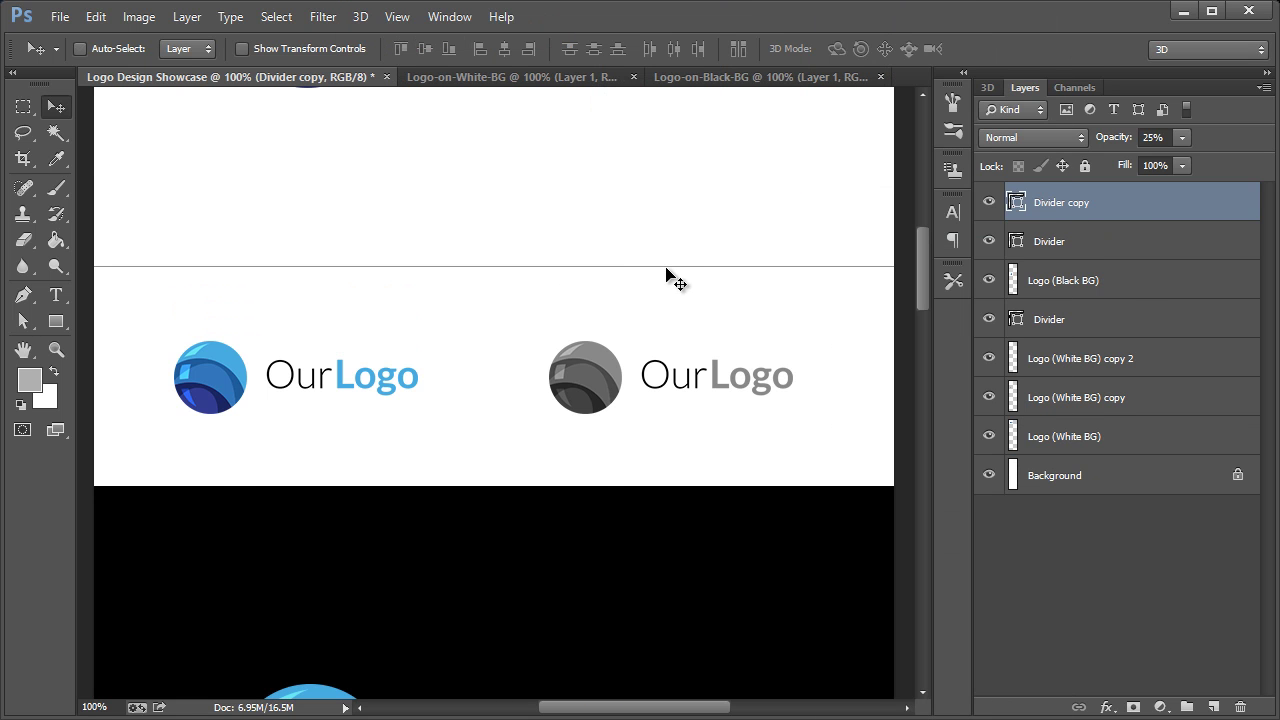
click(24, 321)
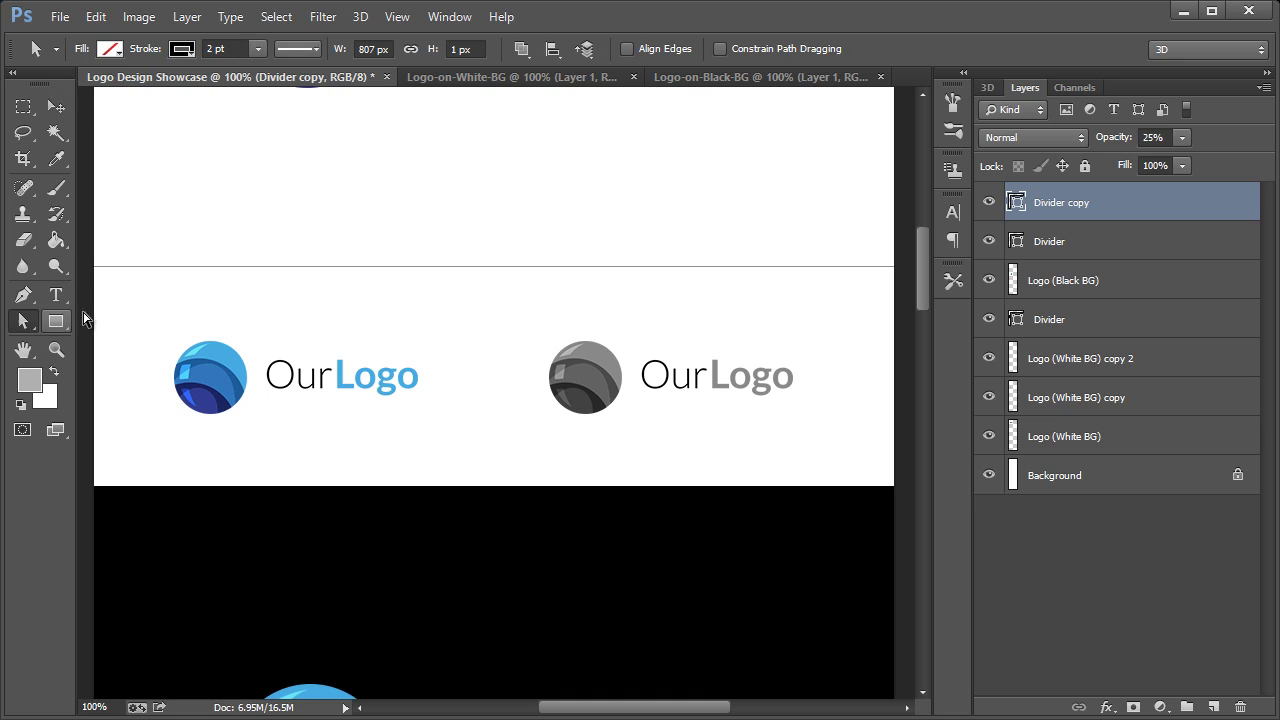
click(189, 49)
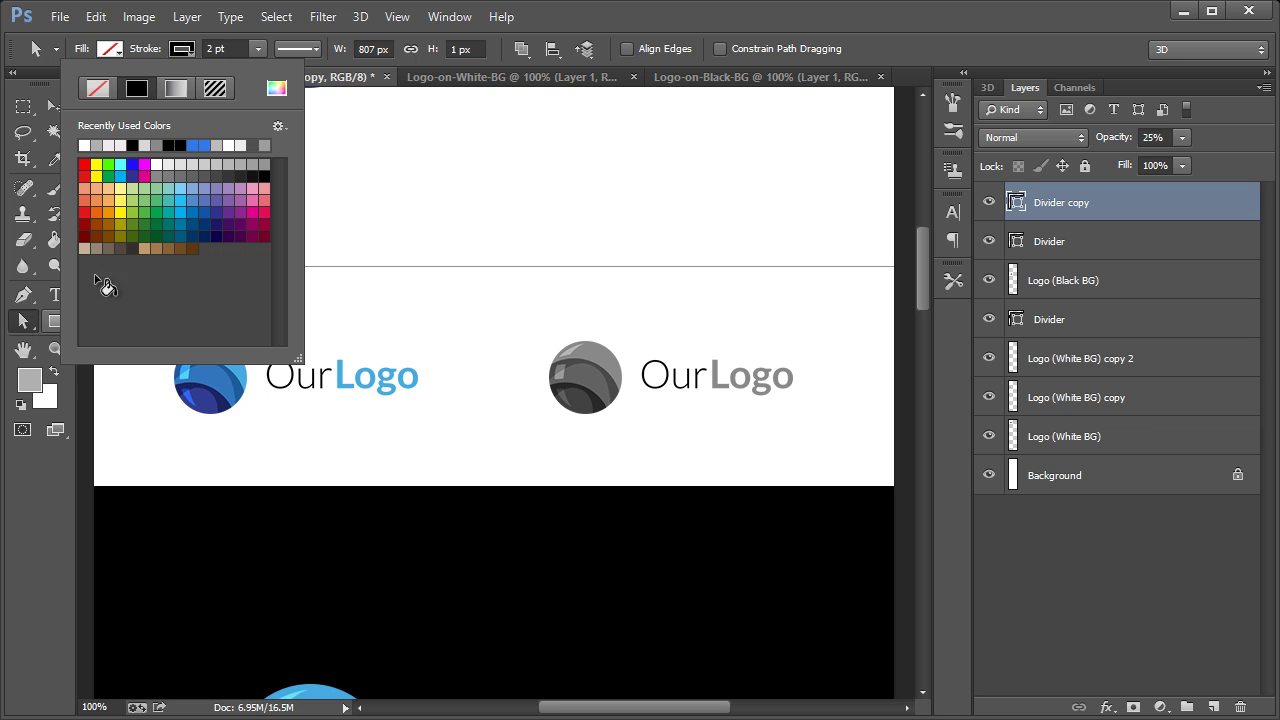
click(88, 143)
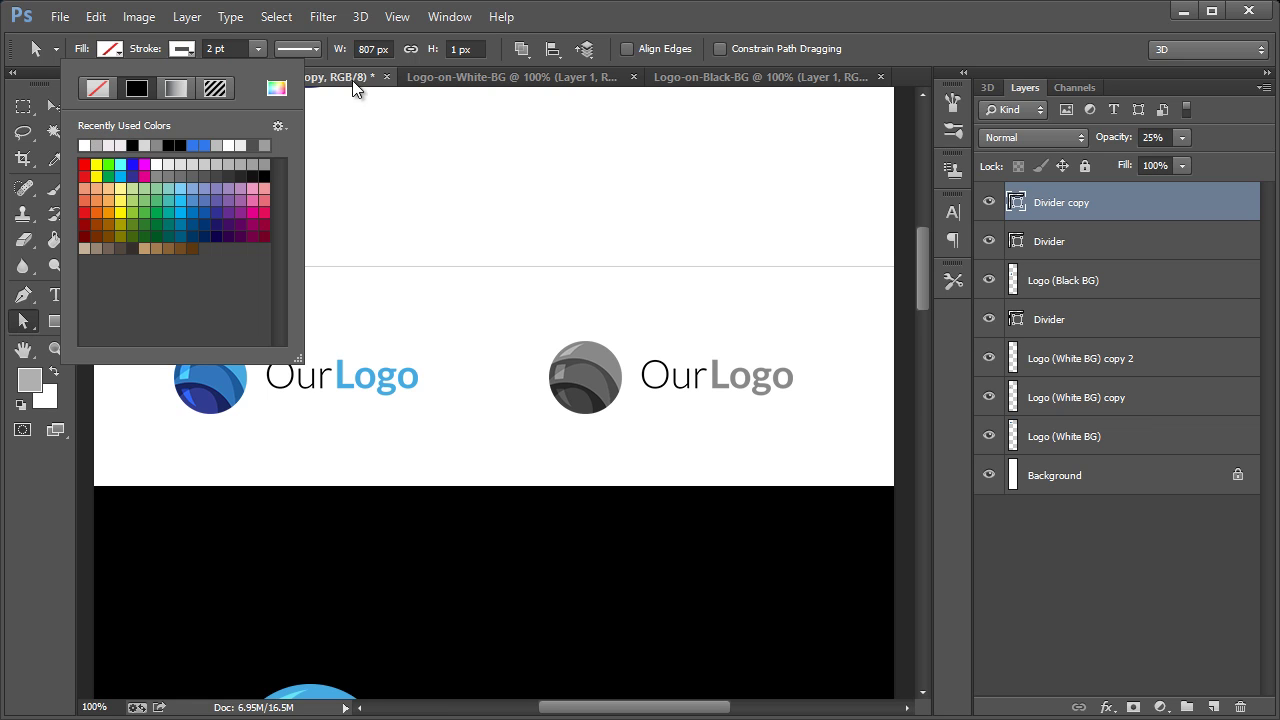
click(567, 24)
- Move the white divider line down into the black section, below the large logo and above the section's lower edge
click(56, 106)
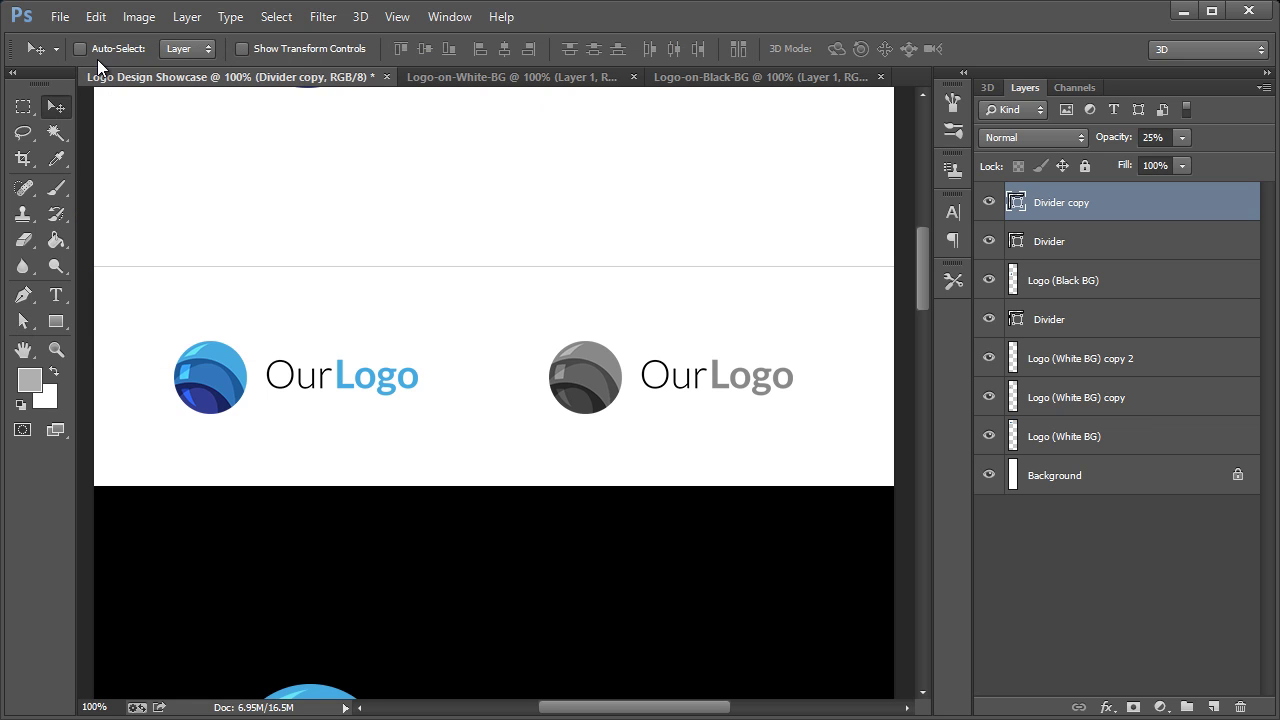
drag(583, 257, 598, 553)
scroll(701, 515, down, 1)
scroll(701, 515, down, 10)
key(Down)
key(Down)
key(Down)
key(Down)
key(Down)
key(Down)
drag(547, 184, 564, 612)
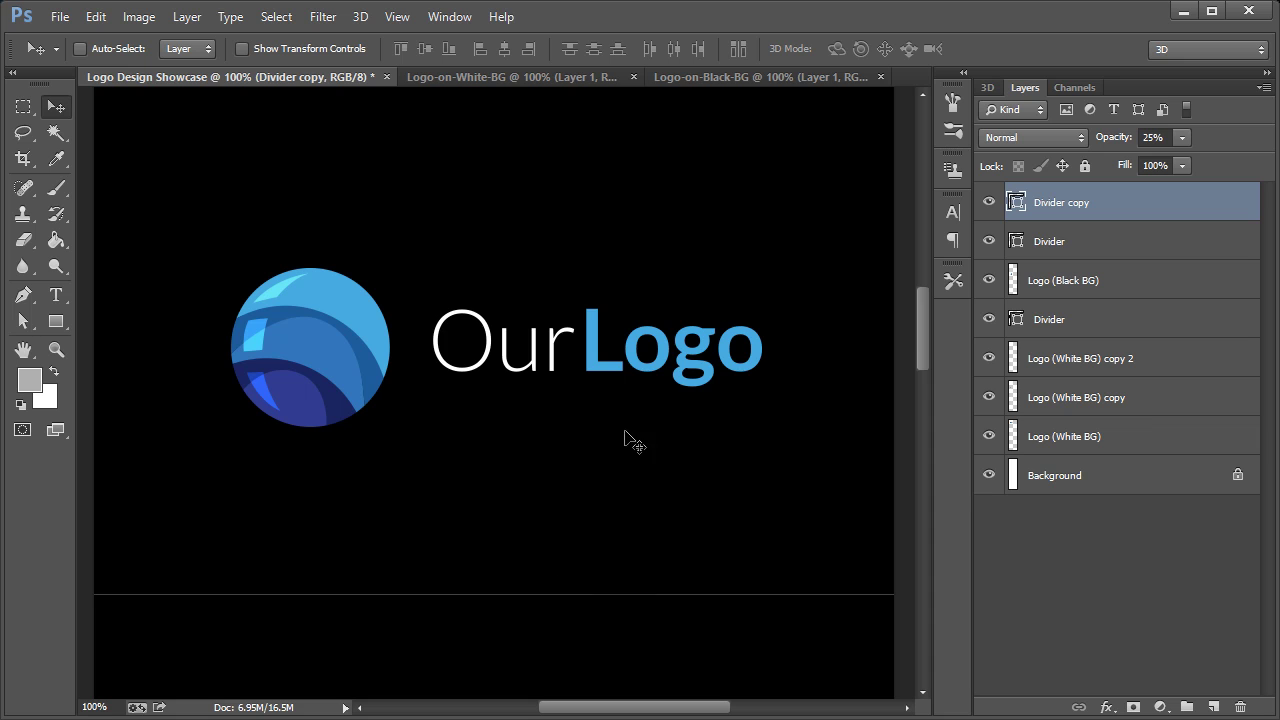
scroll(657, 405, up, 2)
scroll(658, 408, down, 4)
scroll(598, 442, down, 1)
drag(594, 443, 592, 462)
scroll(600, 470, down, 5)
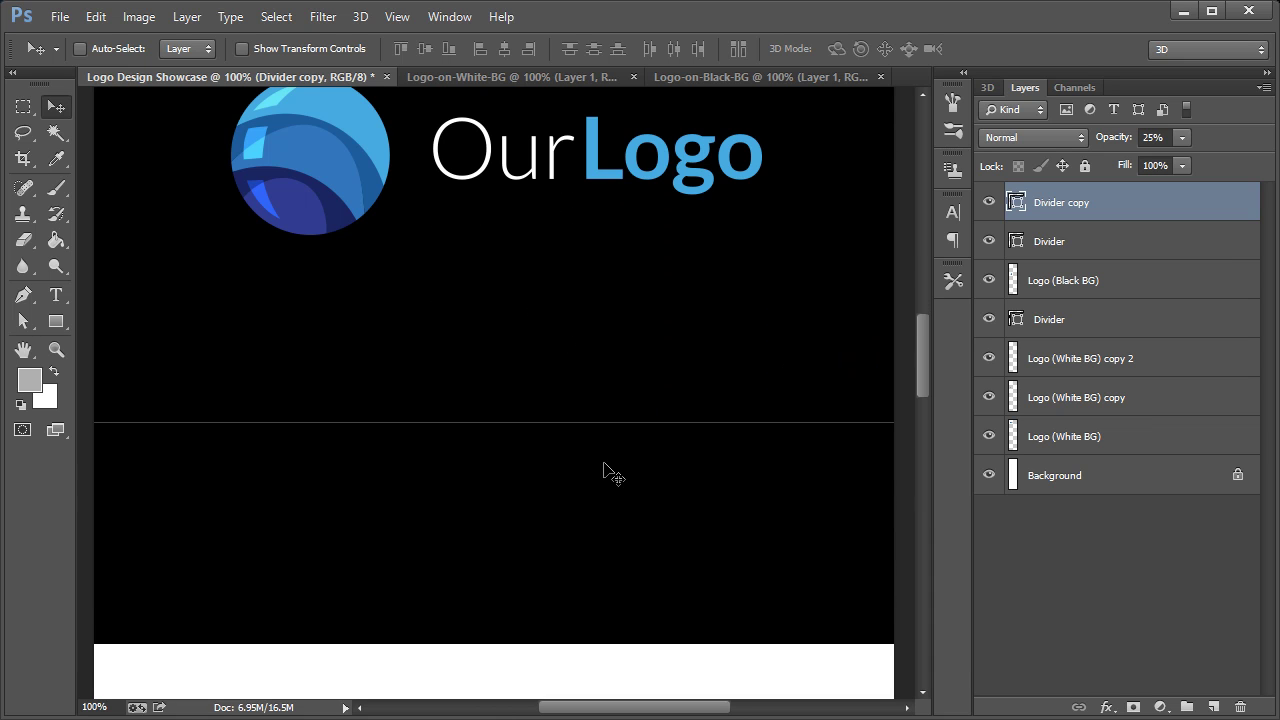
- Duplicate the Logo (Black BG) layer
ctrl+click(310, 172)
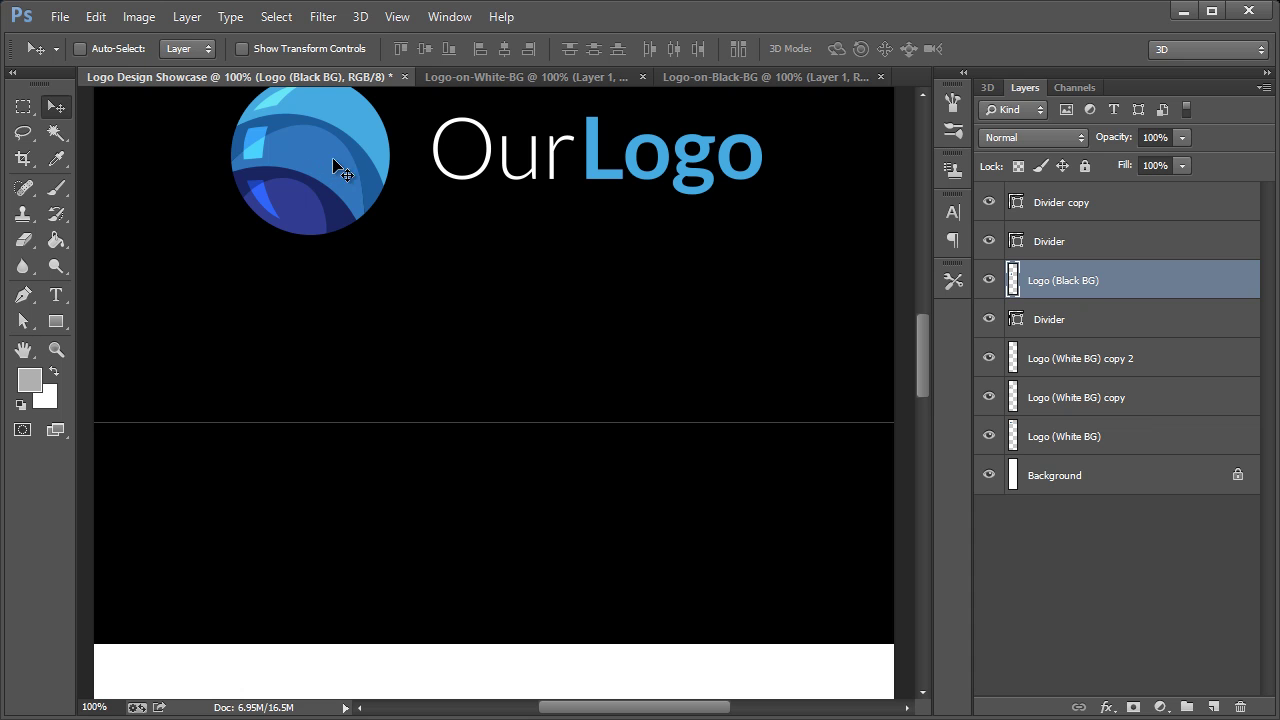
right_click(1066, 286)
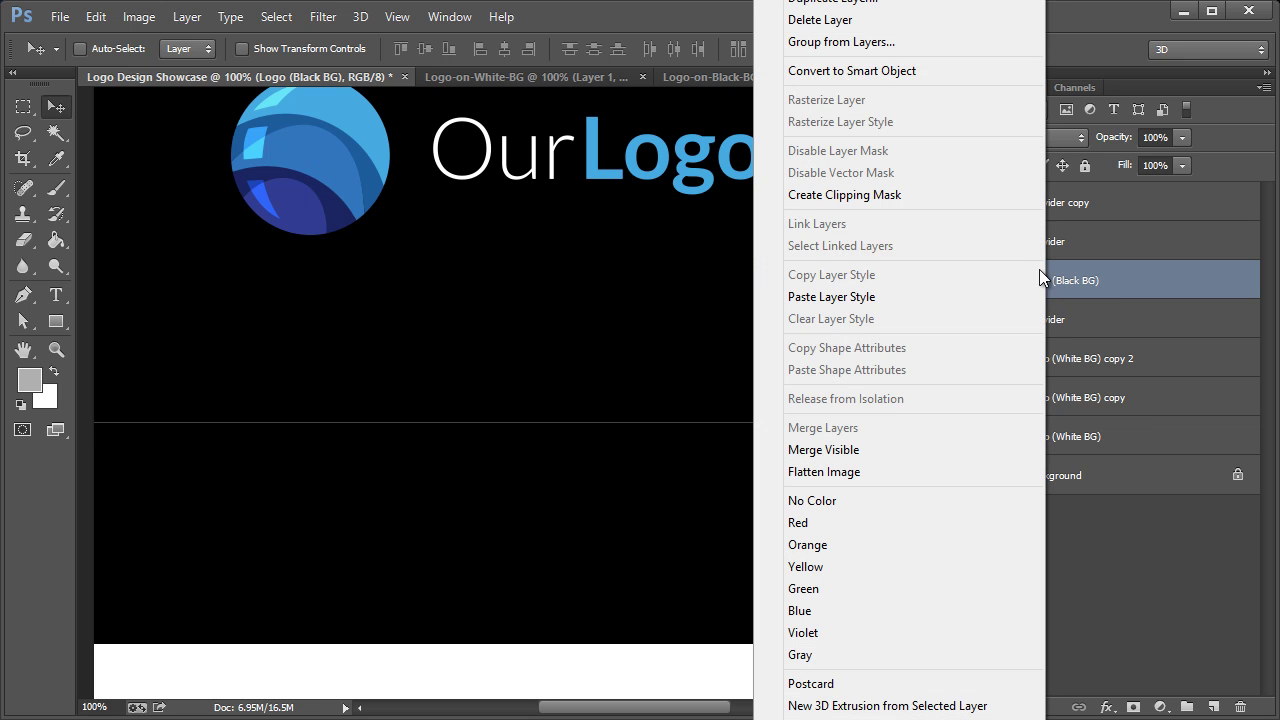
click(830, 3)
click(745, 43)
- Move the logo copy over the small color logo in the white section and scale it down to match that size
drag(325, 142, 262, 262)
scroll(246, 520, up, 4)
scroll(196, 340, up, 5)
drag(200, 456, 194, 223)
key(ctrl+t)
drag(680, 263, 375, 266)
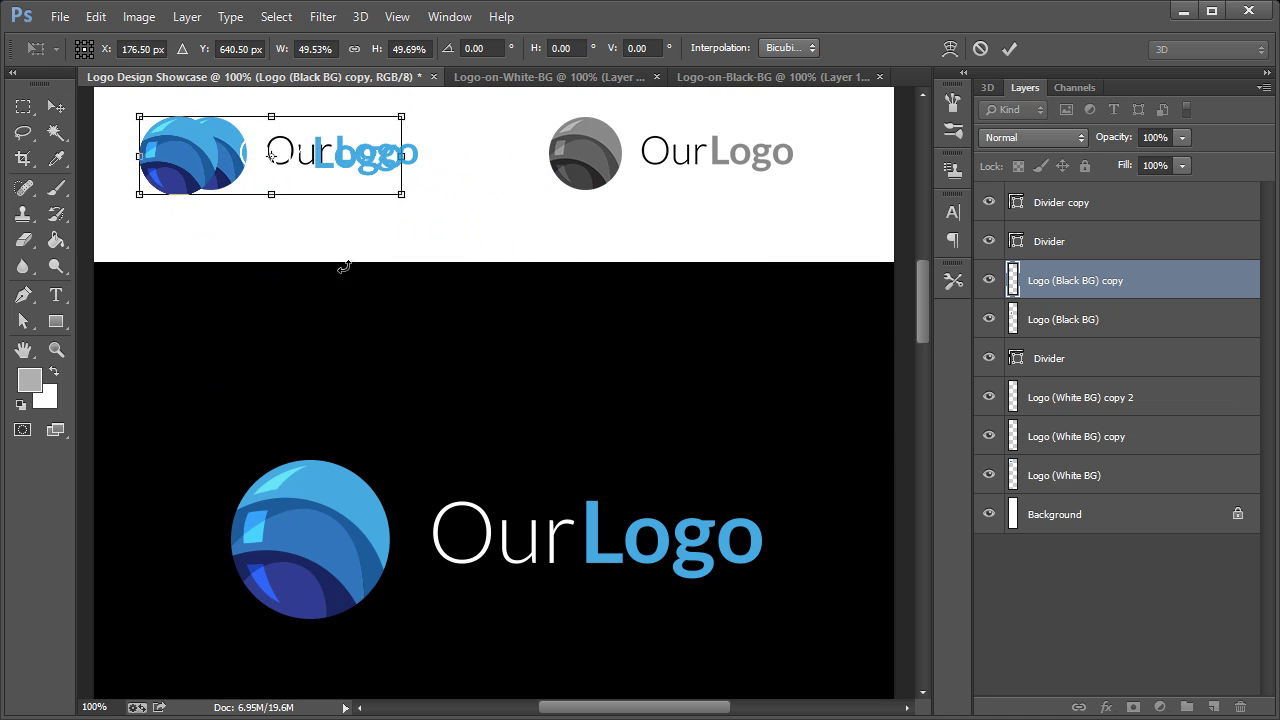
drag(200, 160, 234, 158)
drag(434, 191, 420, 195)
click(56, 107)
click(313, 238)
- Move the small logo copy down to the left half of the black area beneath the white divider line
drag(235, 155, 240, 627)
scroll(388, 545, down, 3)
scroll(306, 406, down, 3)
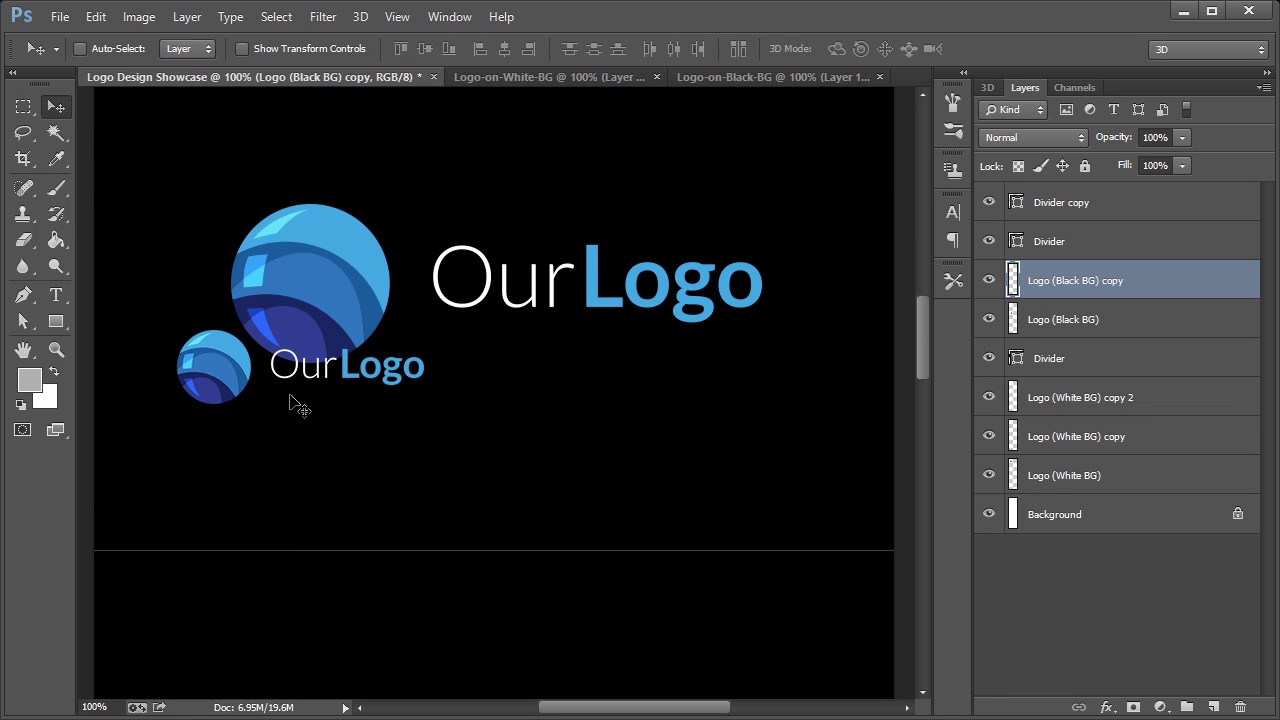
drag(221, 311, 237, 618)
scroll(535, 545, down, 3)
drag(224, 514, 204, 506)
- Place a duplicate of the small black-section logo in the right half of its row, using the Luminosity blend mode
right_click(1072, 278)
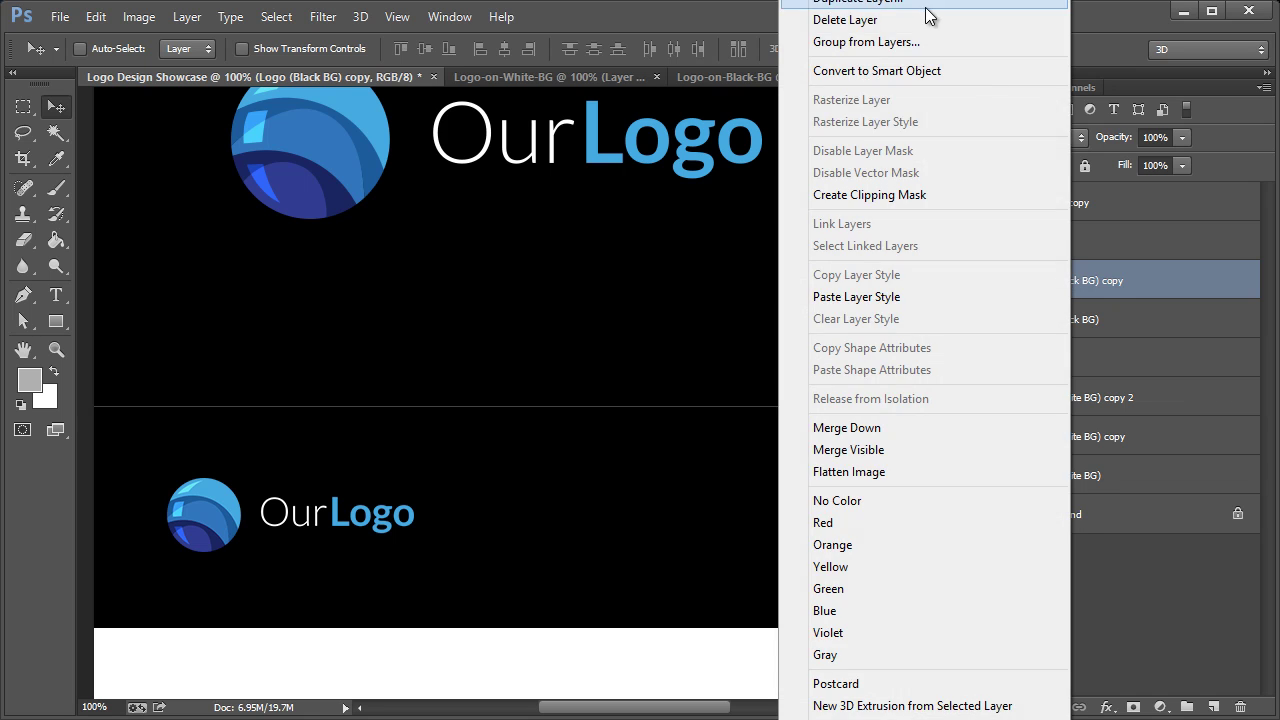
click(880, 30)
click(745, 44)
drag(207, 509, 588, 510)
click(1018, 136)
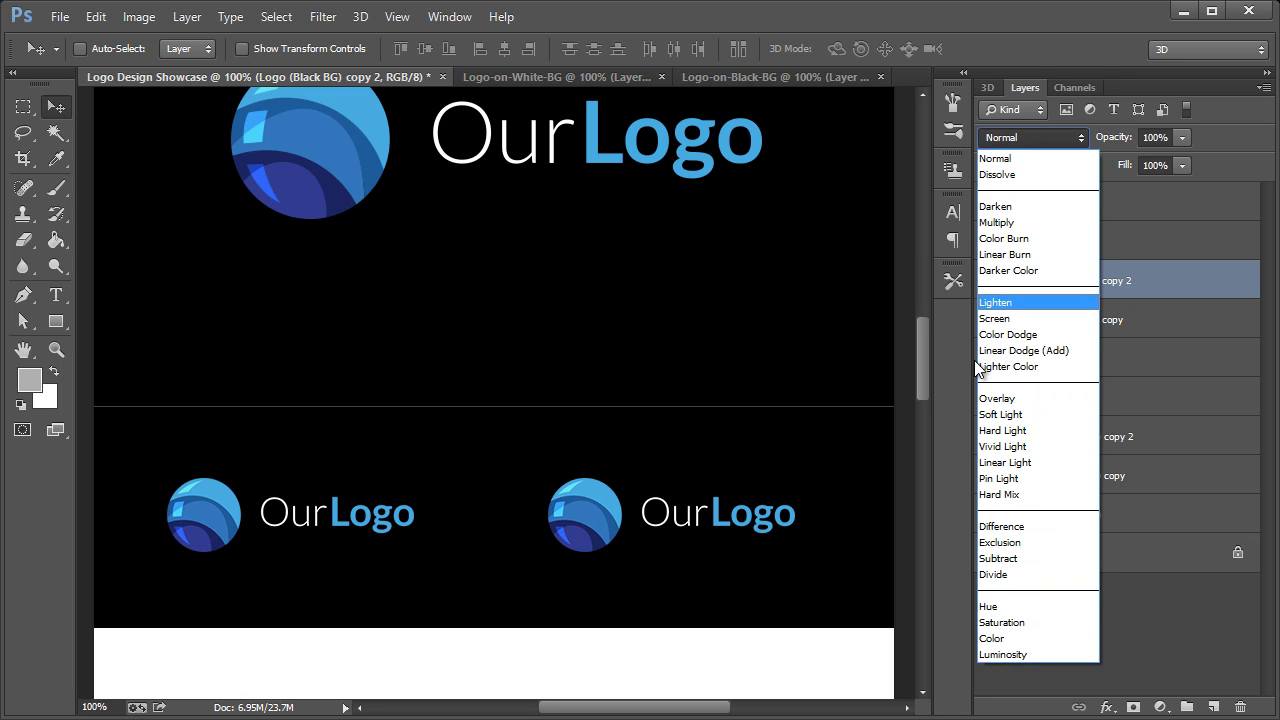
click(1014, 654)
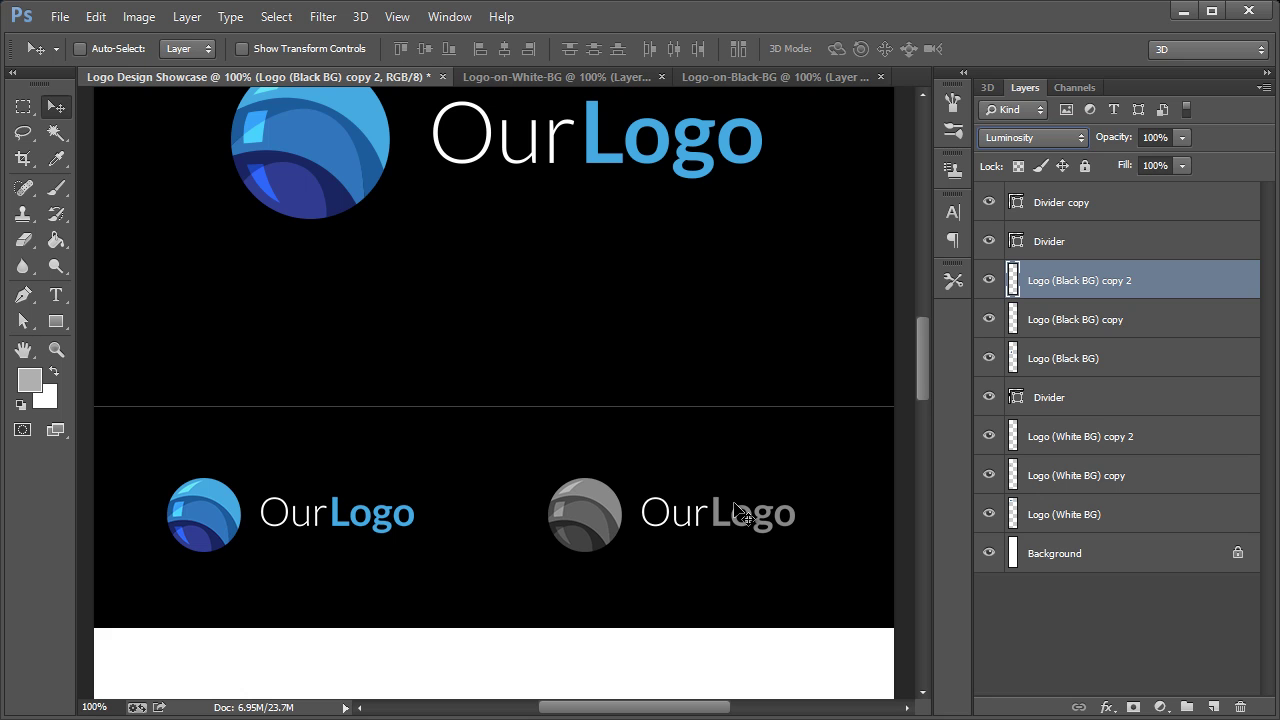
- Draw a rectangle of about 811 × 582 px across the canvas directly below the black section, above all other layers
drag(919, 368, 933, 444)
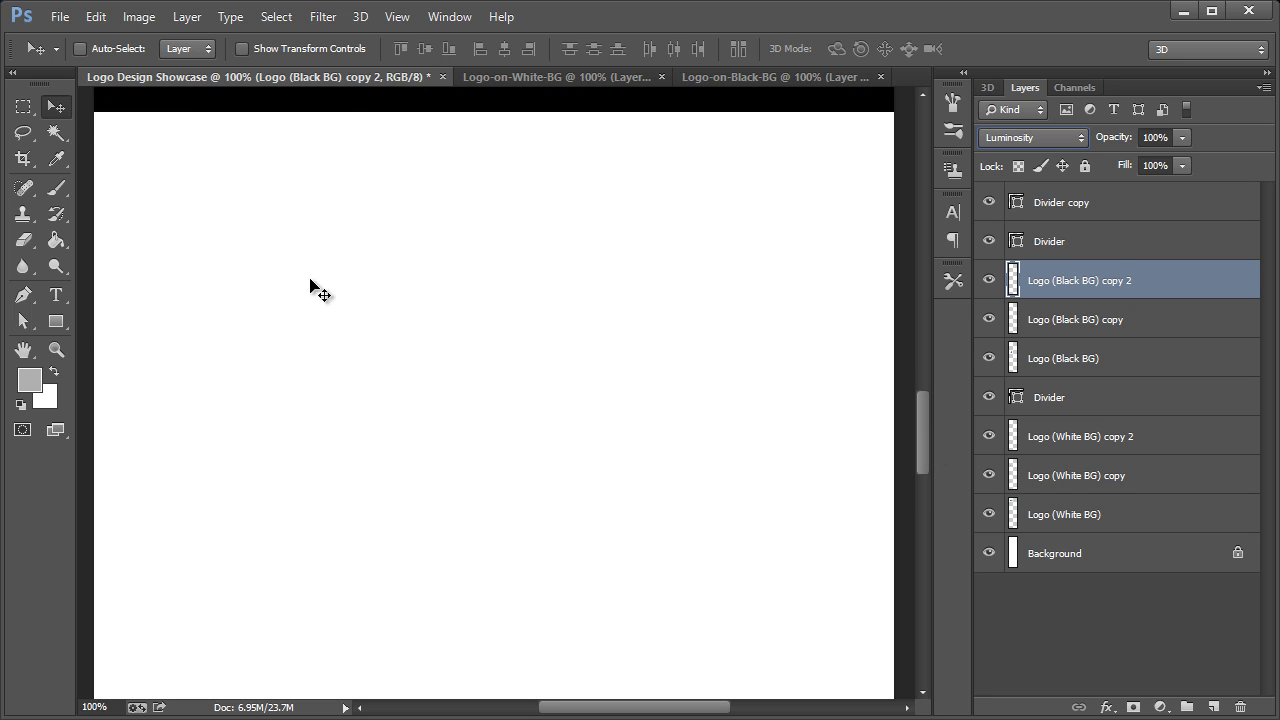
click(61, 320)
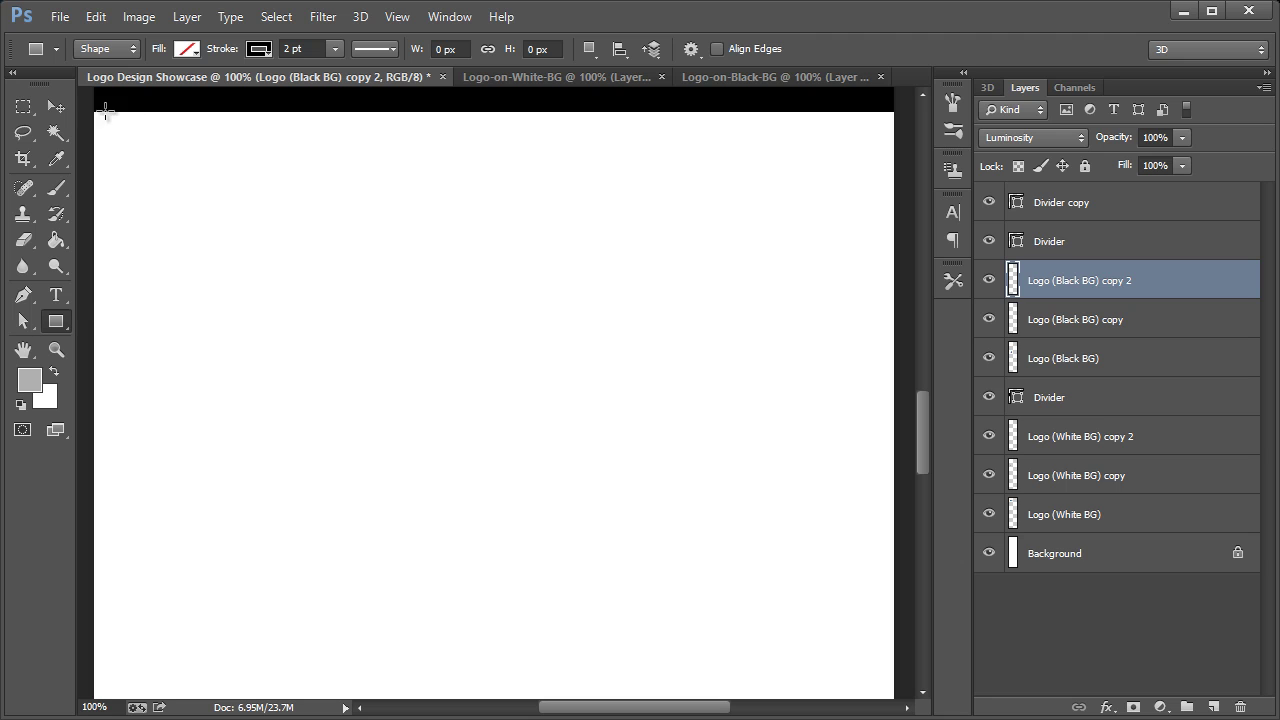
click(1106, 203)
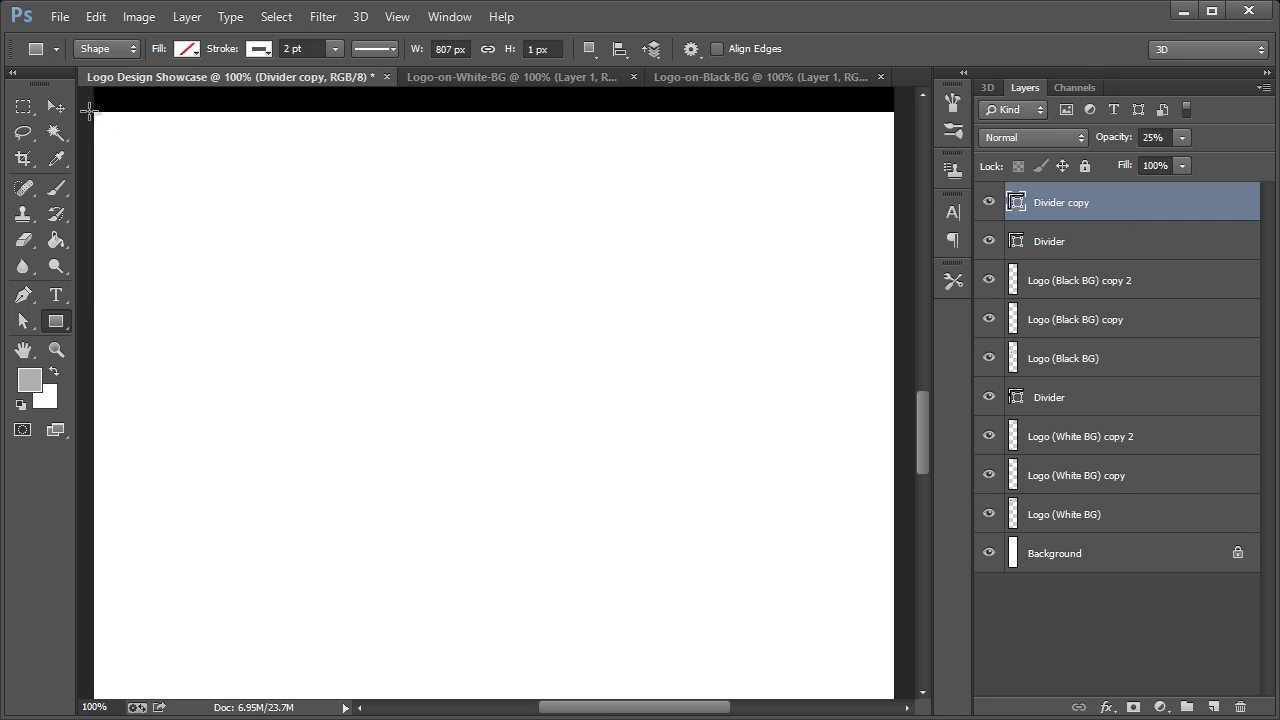
drag(88, 110, 899, 692)
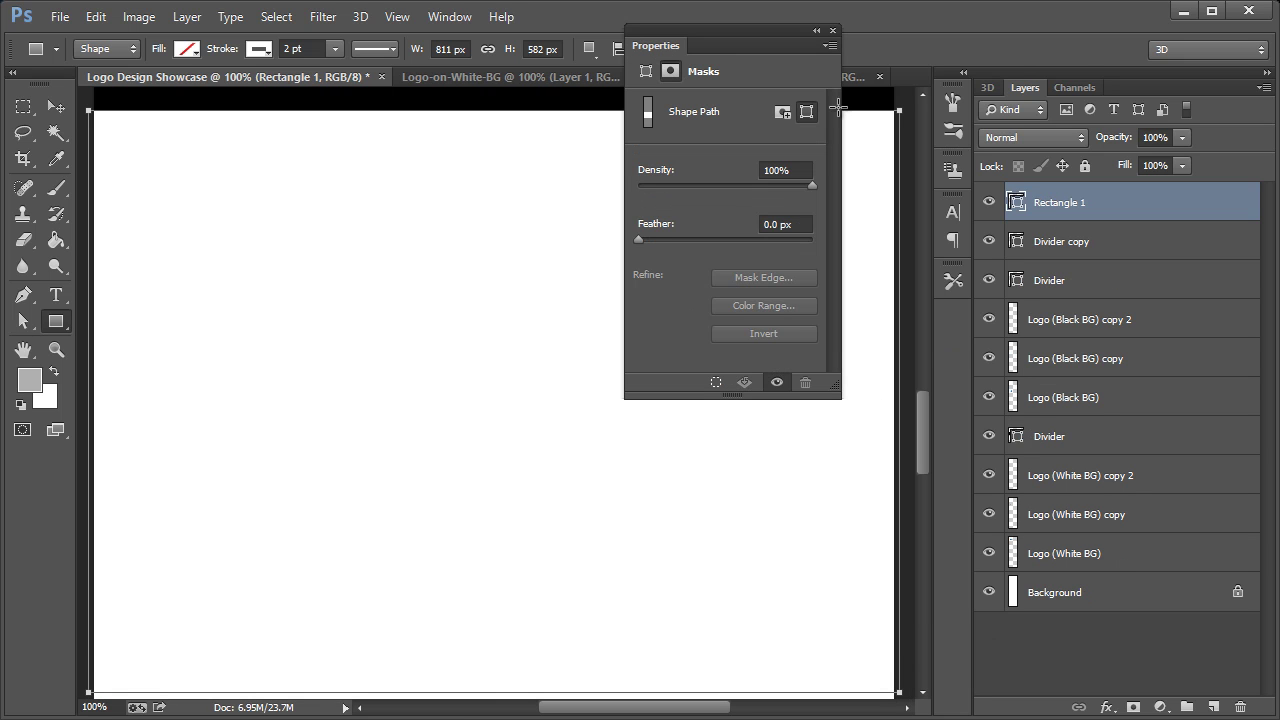
click(833, 31)
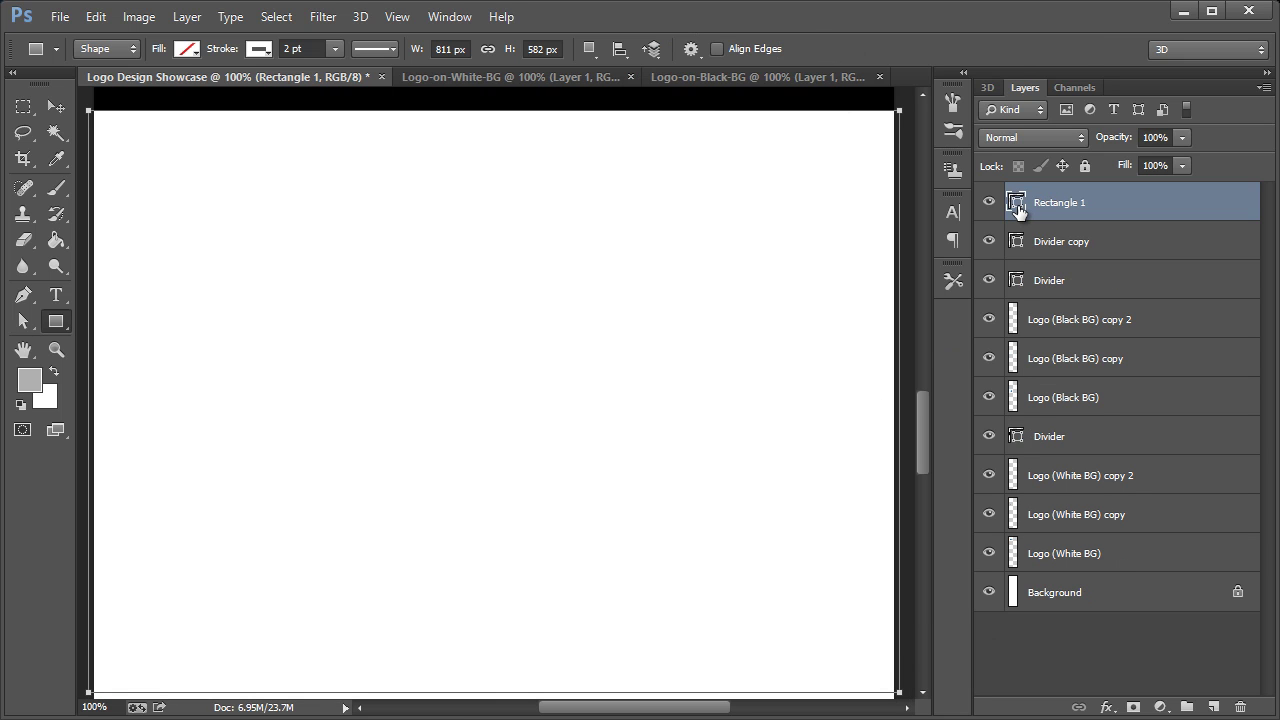
- Set the new rectangle's stroke width to 0 pt and give it a pale pinkish-gray fill from the recently used colors
click(308, 52)
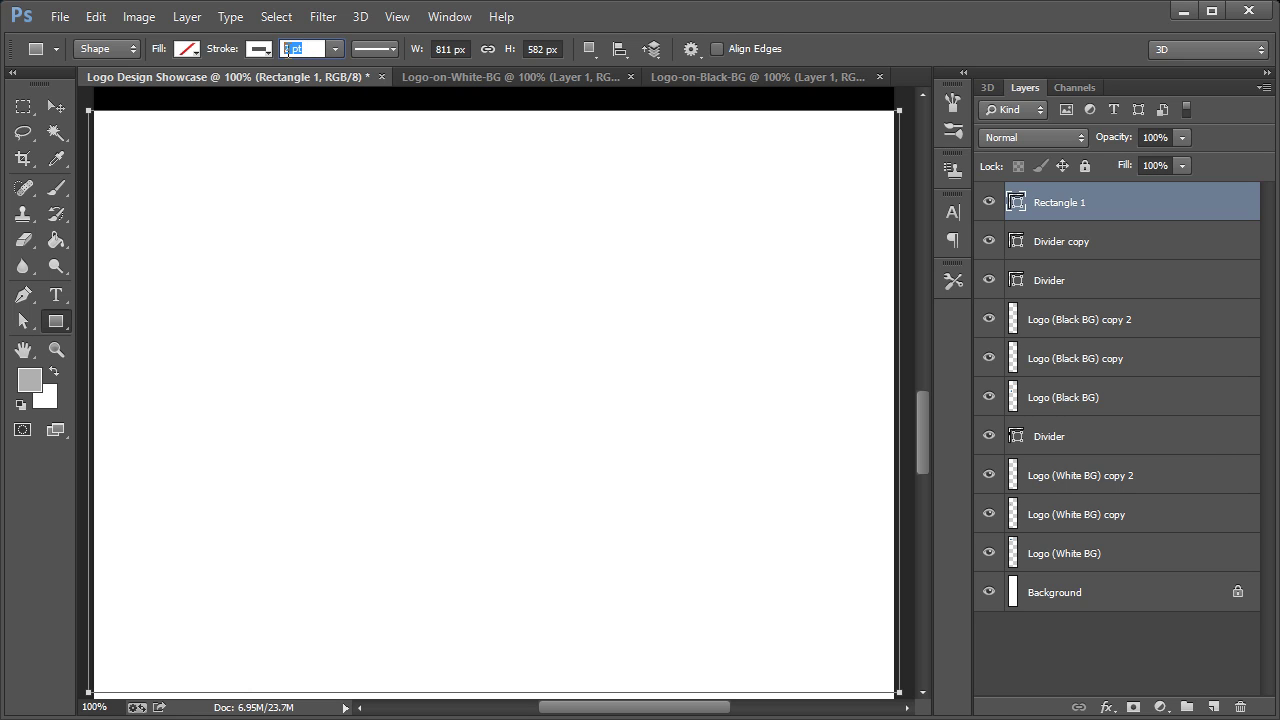
key(Return)
click(191, 48)
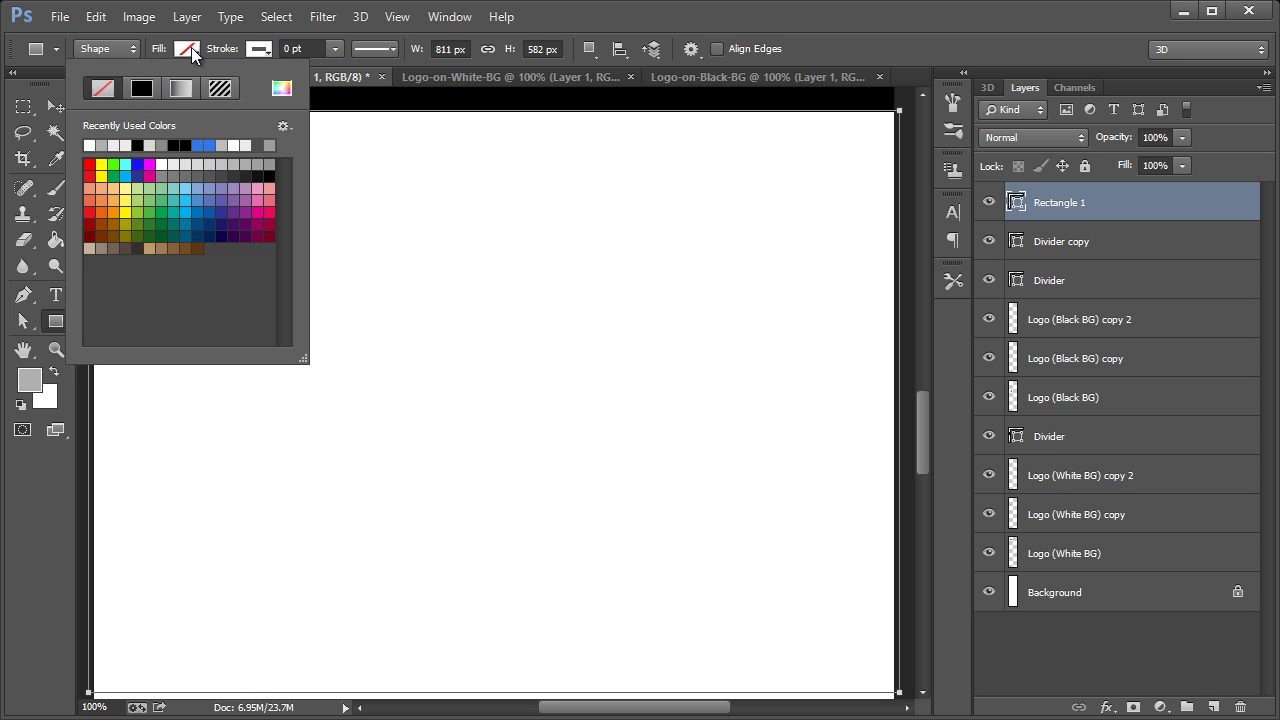
click(117, 145)
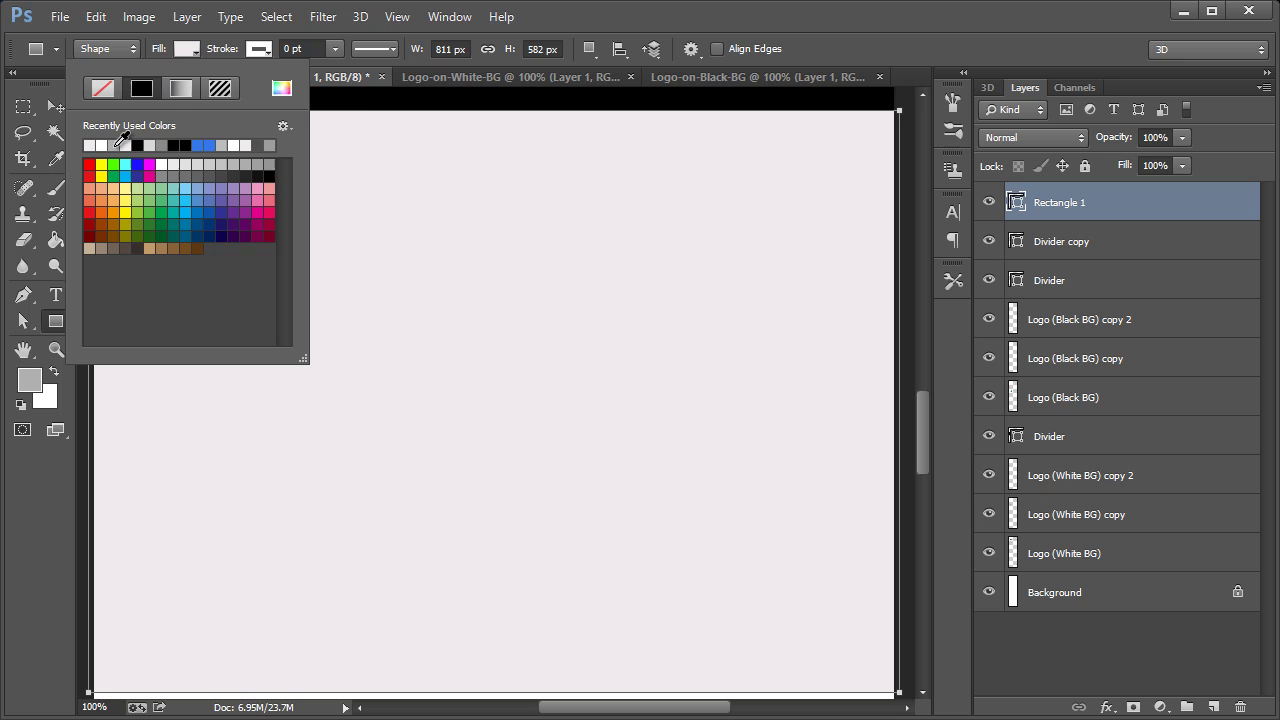
click(552, 16)
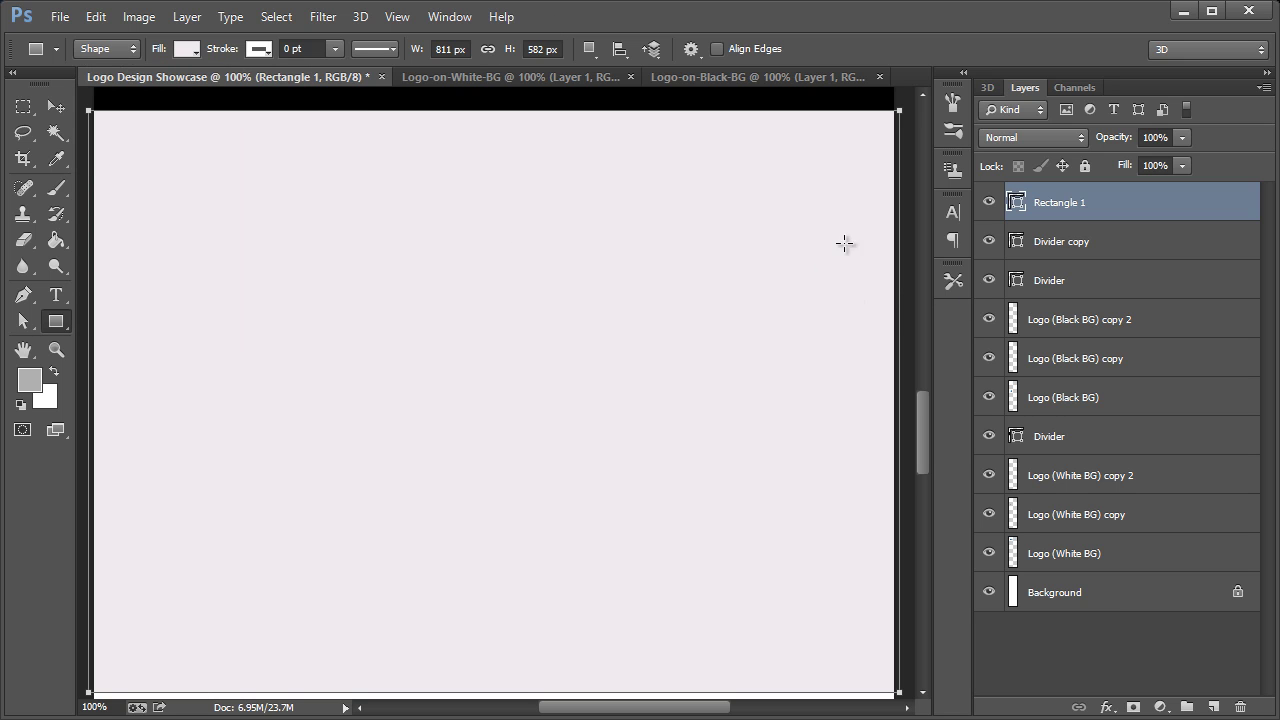
- Change the new rectangle's fill color to neutral light gray #f1f1f1
double_click(1016, 203)
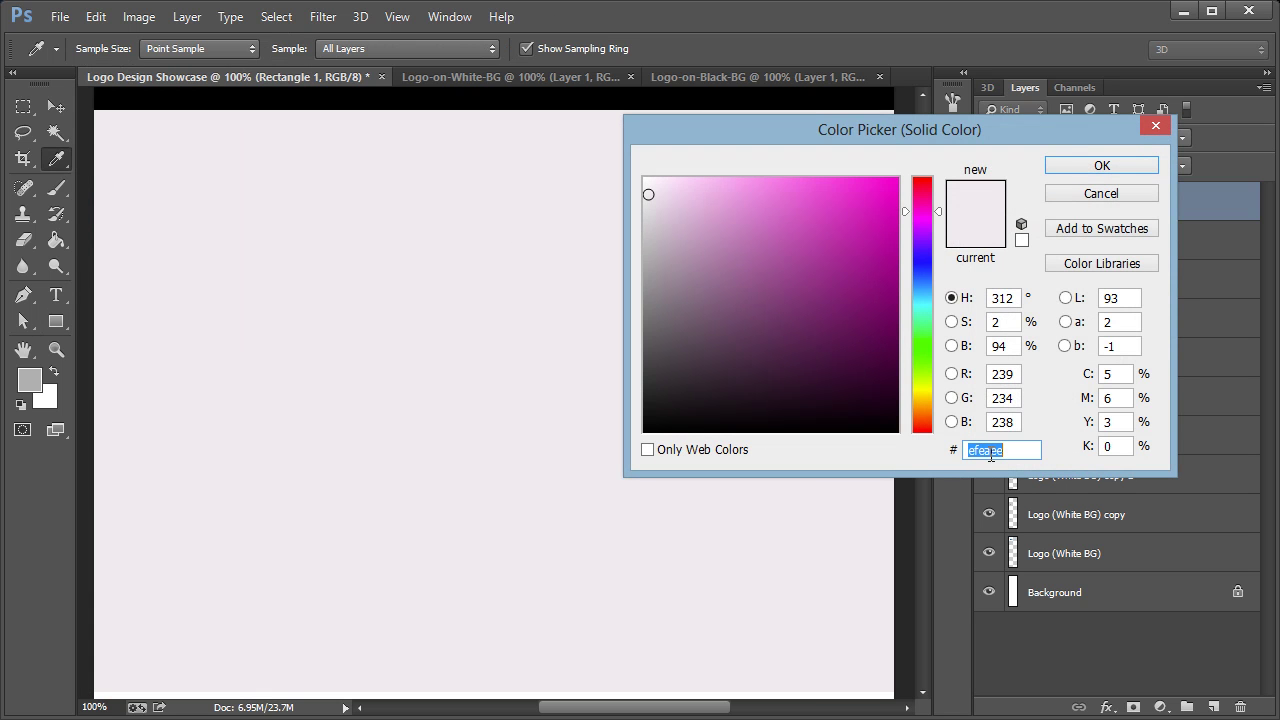
drag(648, 194, 641, 190)
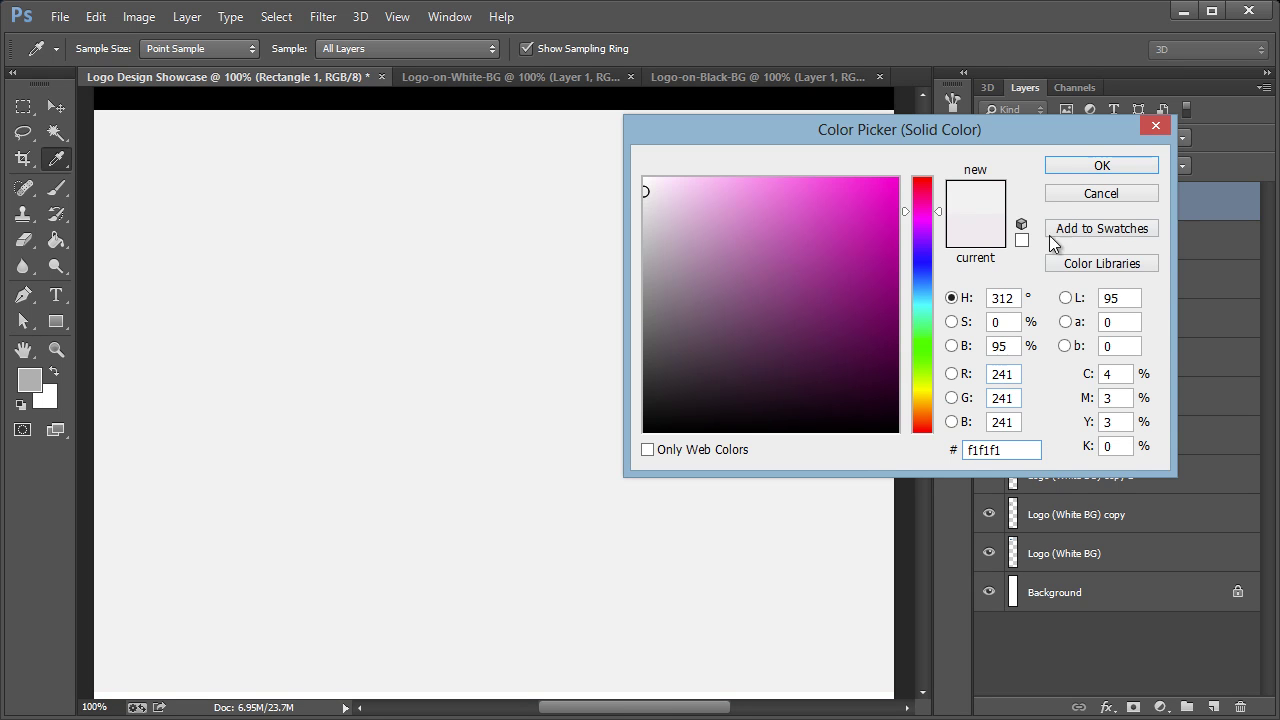
click(1108, 172)
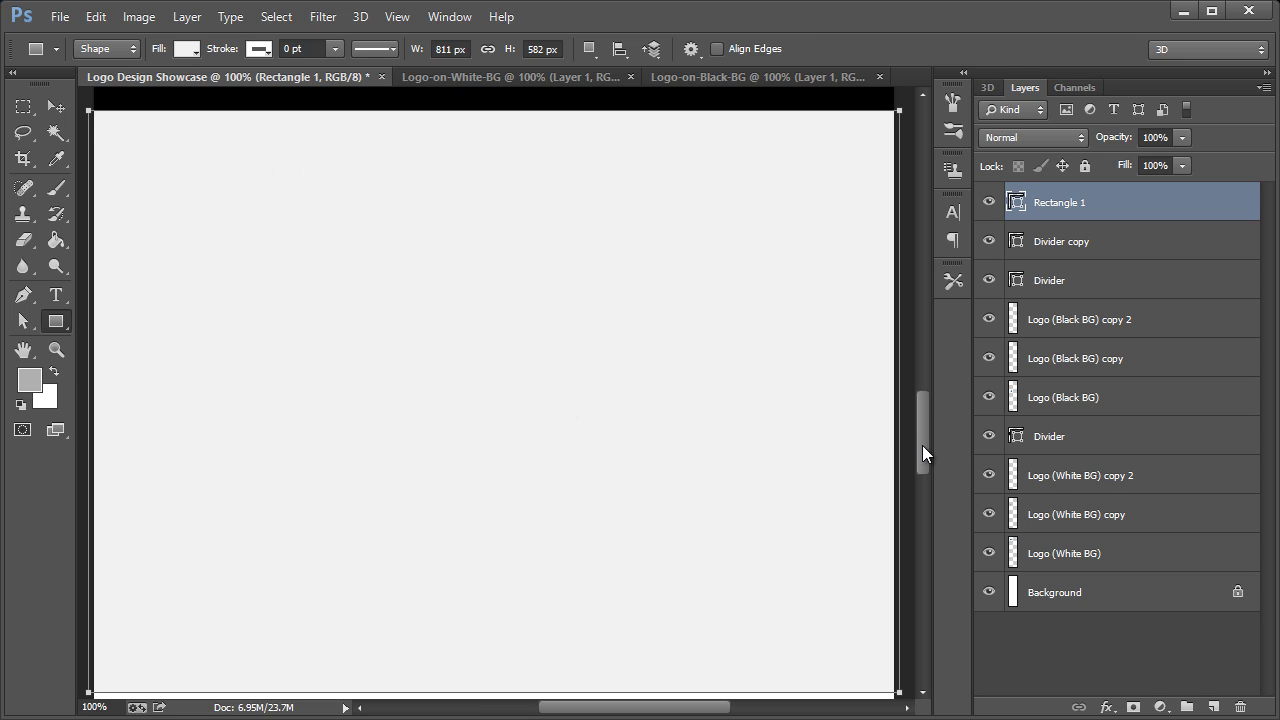
- Rename the light gray rectangle's layer as Print BG and deselect its path
drag(922, 445, 927, 436)
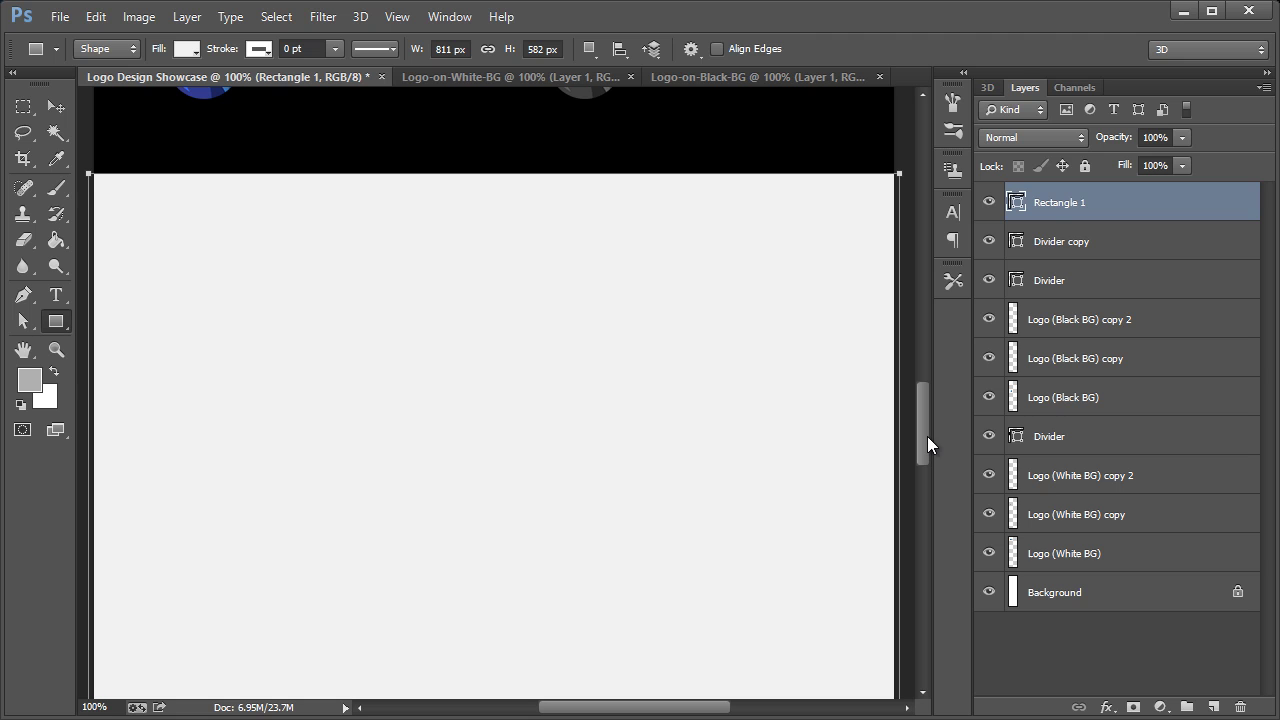
double_click(1066, 205)
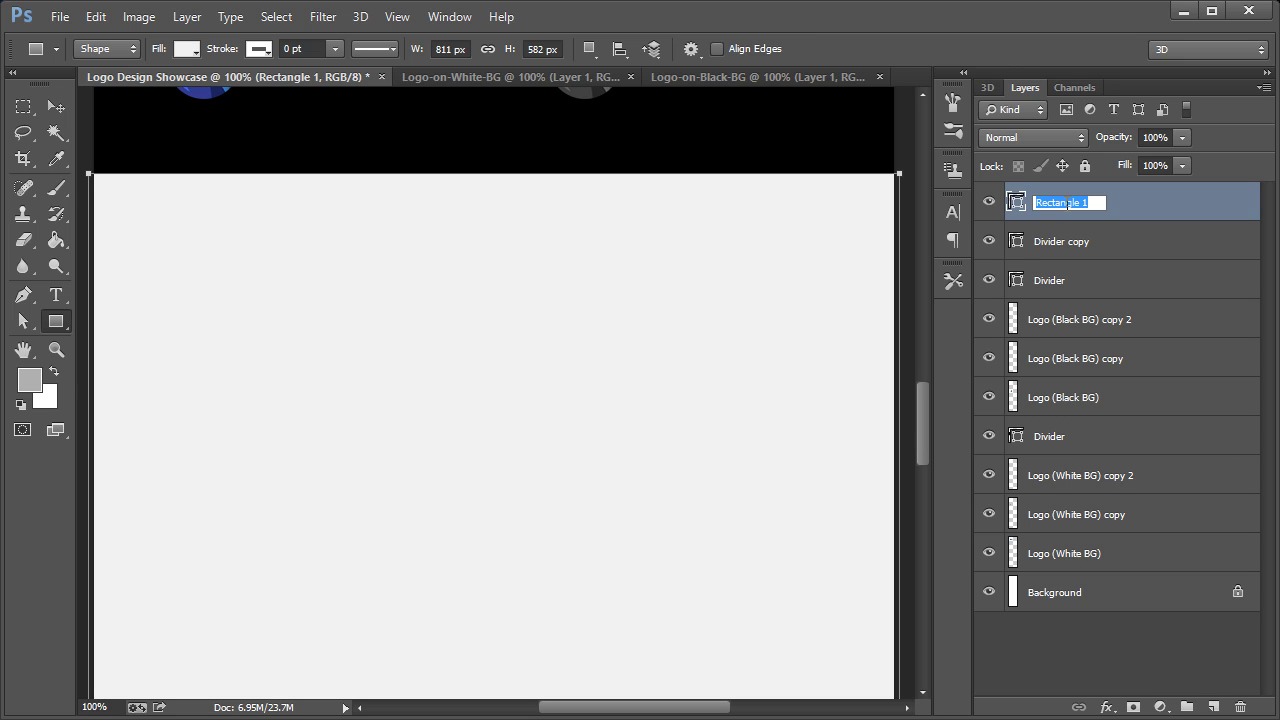
text(Print BG)
key(Return)
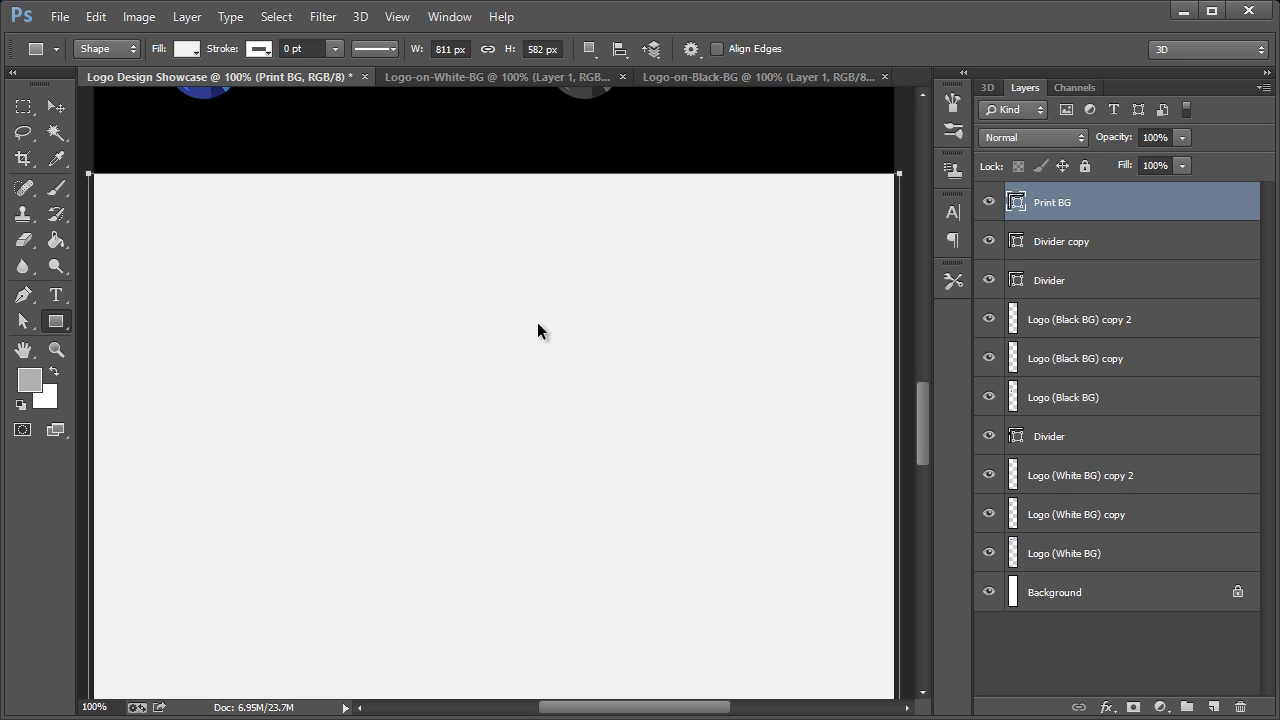
key(Escape)
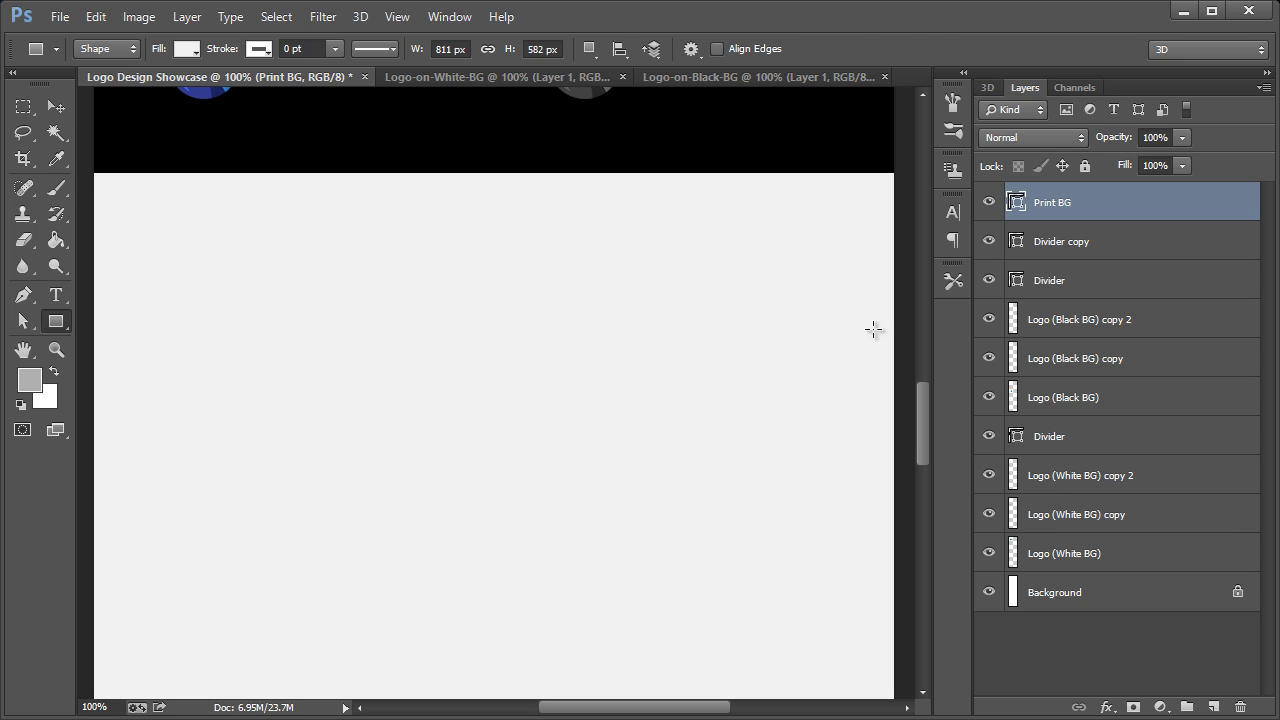
key(v)
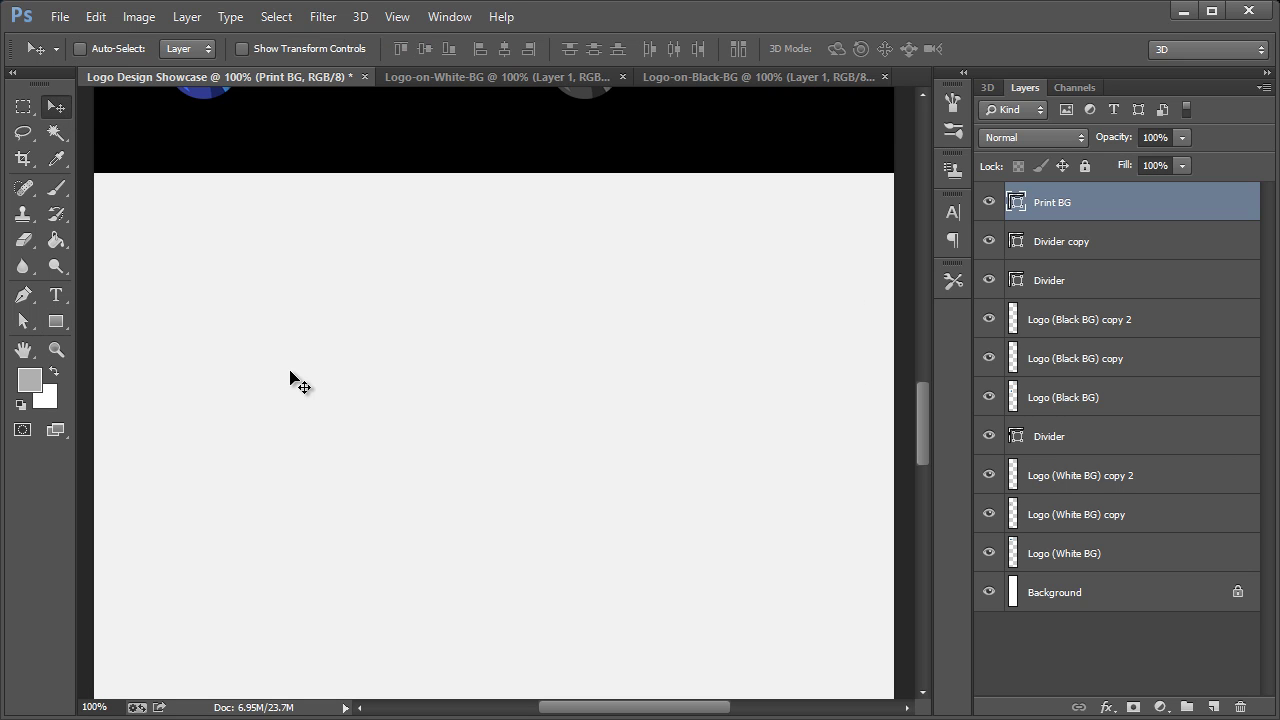
- Create a rectangle 3.5 in wide and 2 in high, drawn from its center, on the light gray section
click(52, 325)
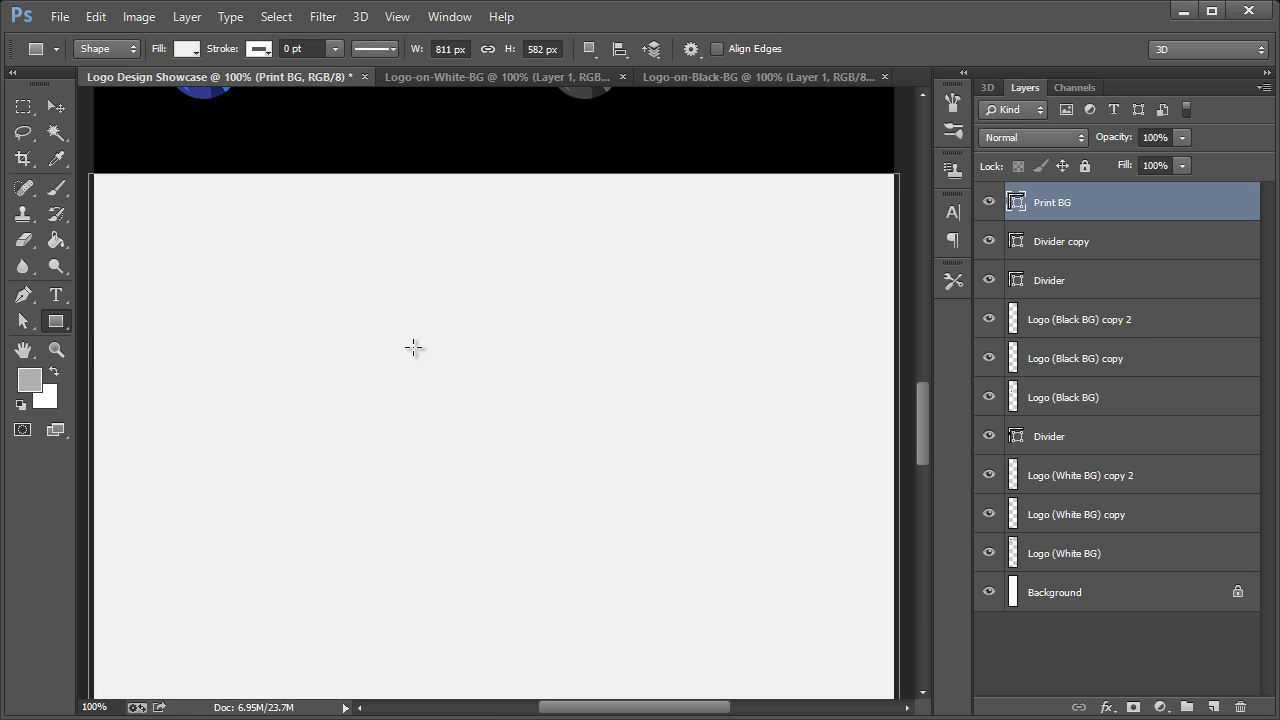
click(375, 353)
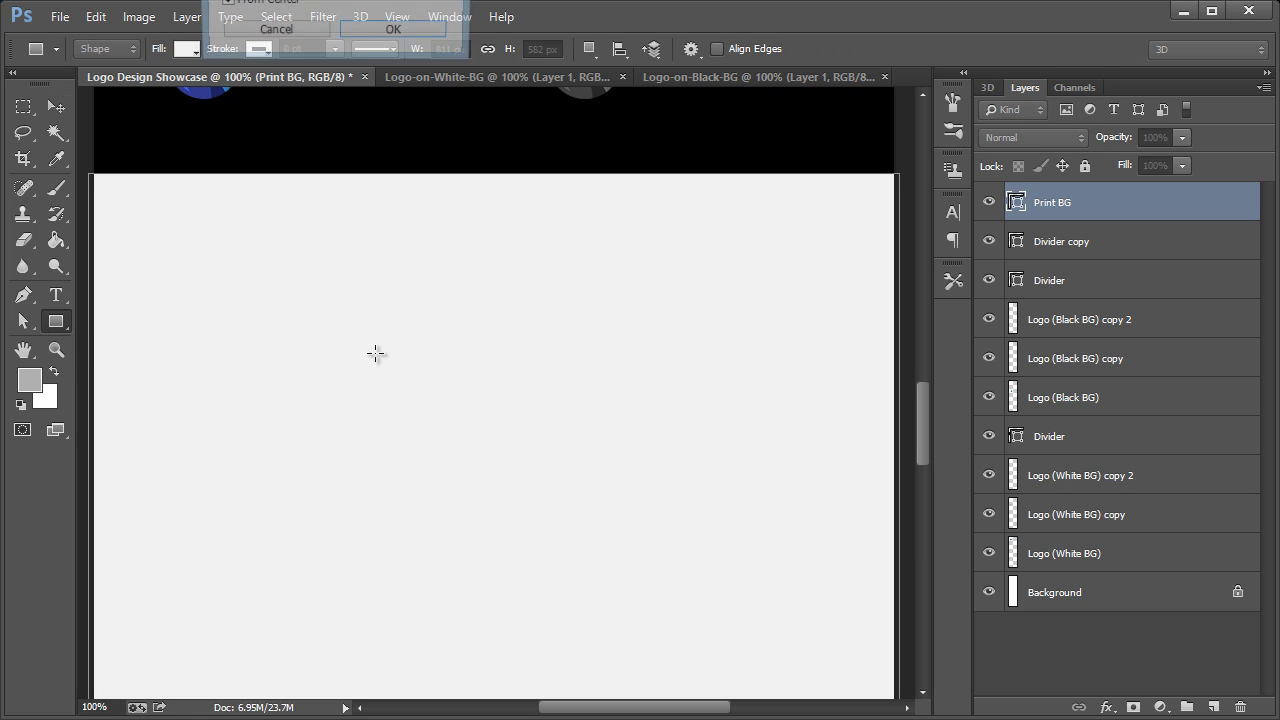
drag(438, 326, 435, 334)
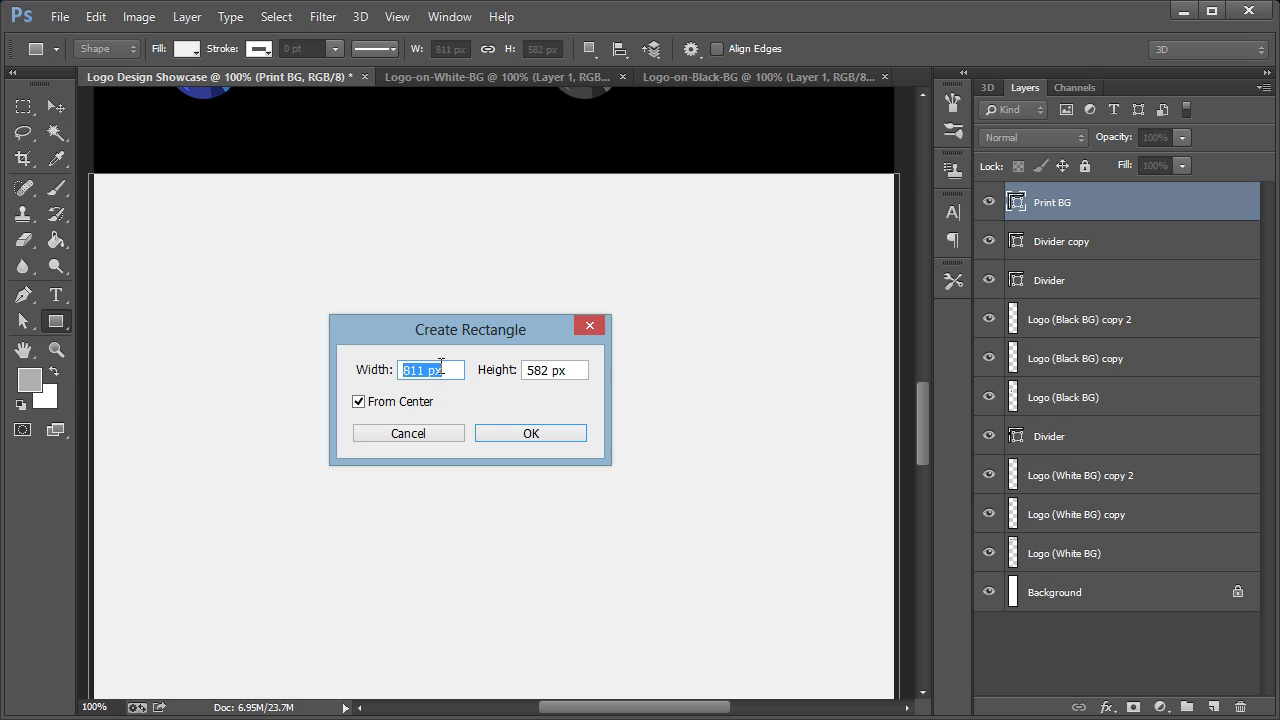
drag(448, 369, 399, 370)
text(3.5in)
click(565, 369)
drag(572, 370, 511, 375)
text(2in)
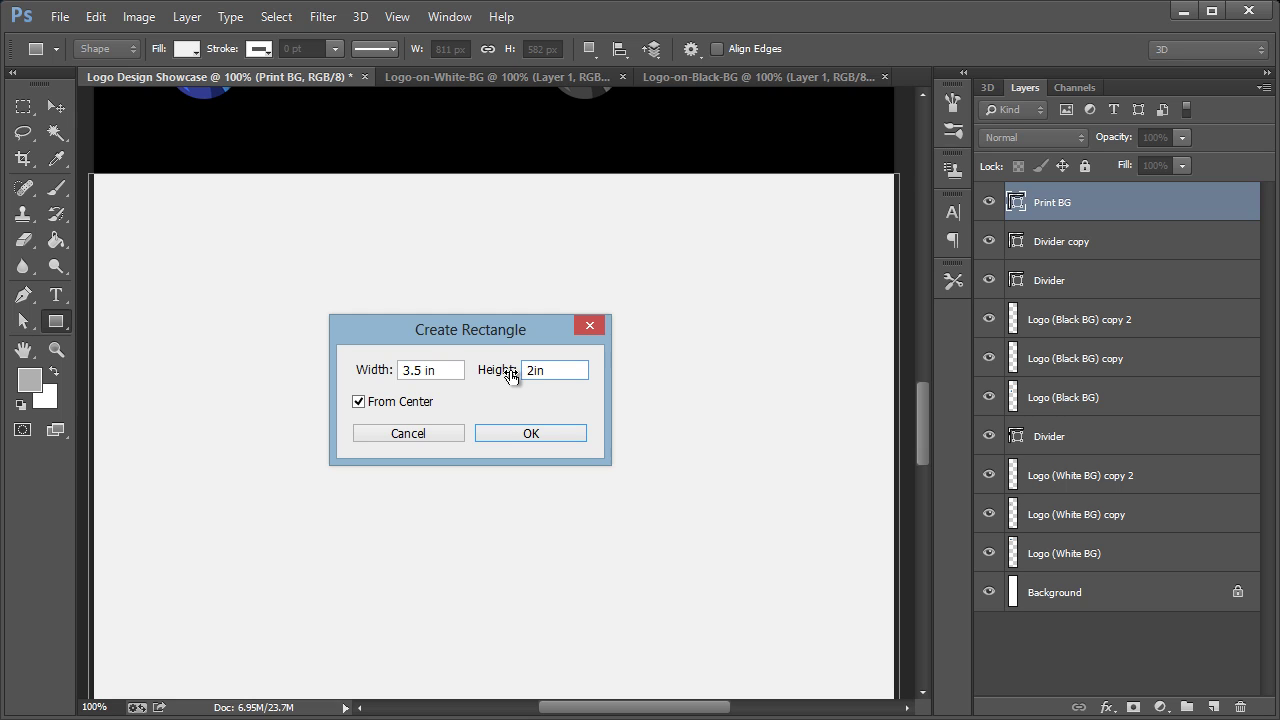
click(561, 431)
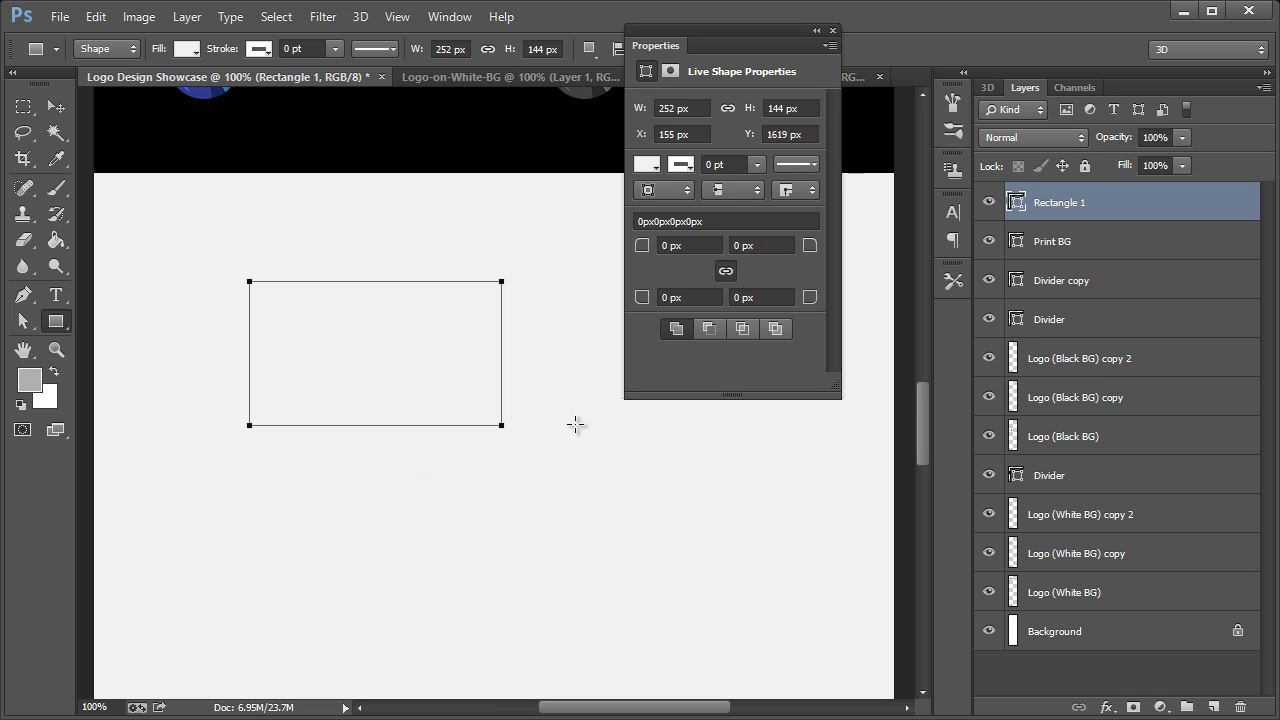
click(832, 32)
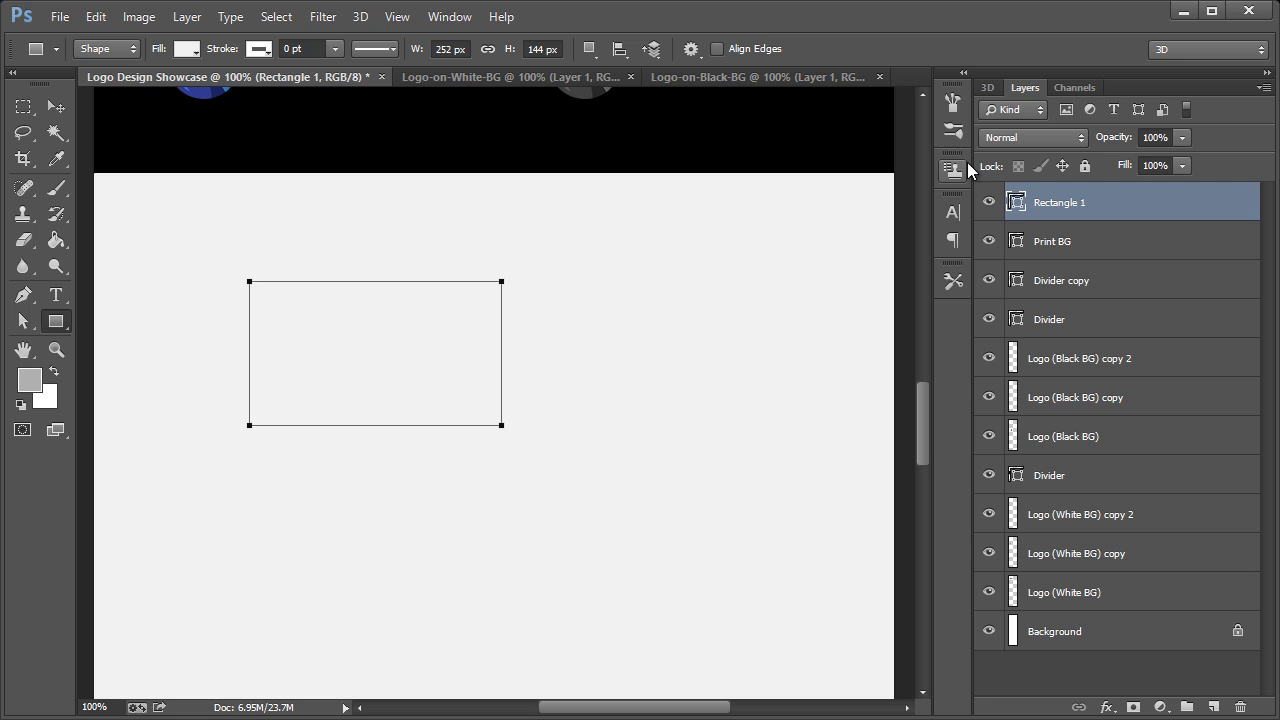
- Change the small rectangle's fill color to white #ffffff
double_click(1016, 202)
drag(831, 214, 592, 135)
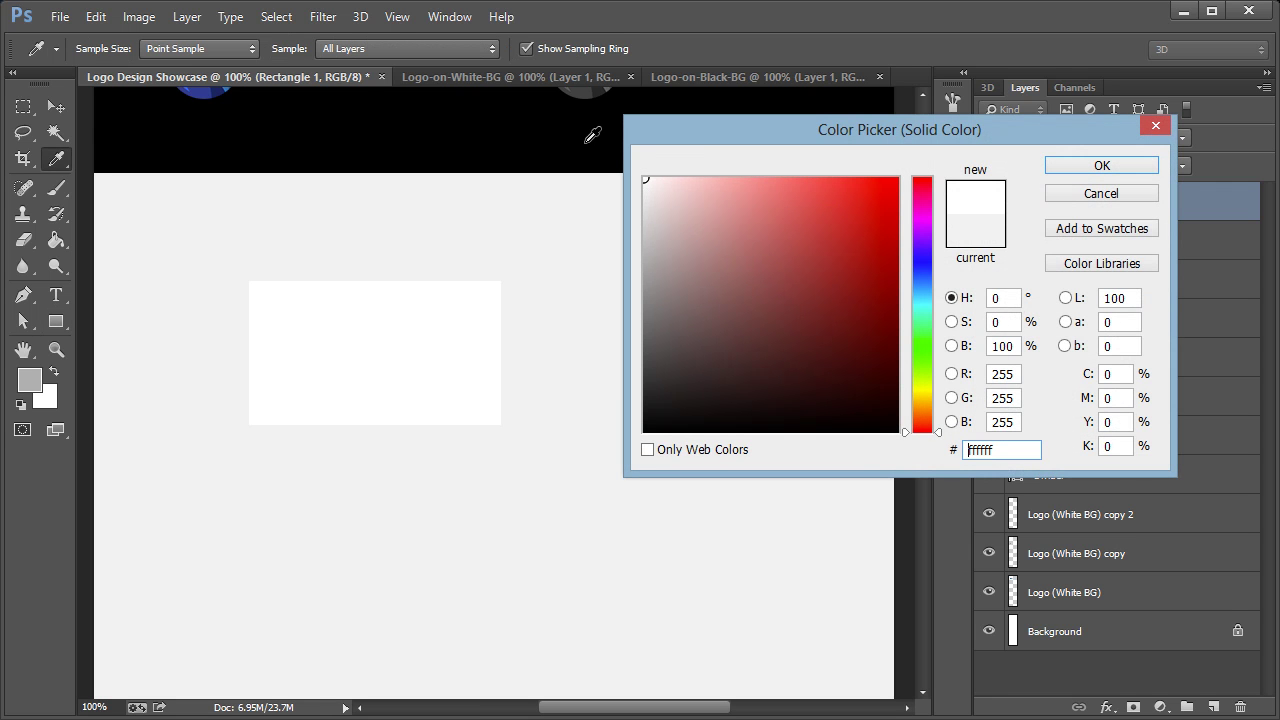
click(1060, 168)
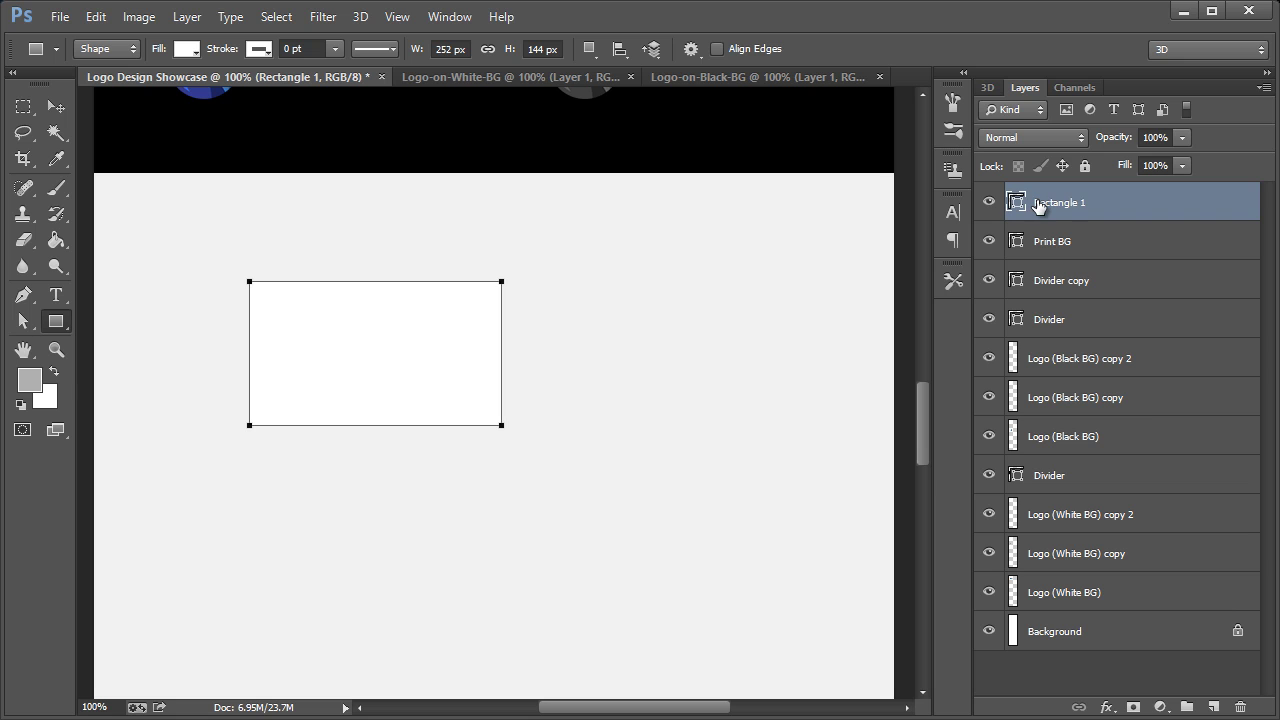
- Rename the white rectangle's layer as Business Card
click(54, 105)
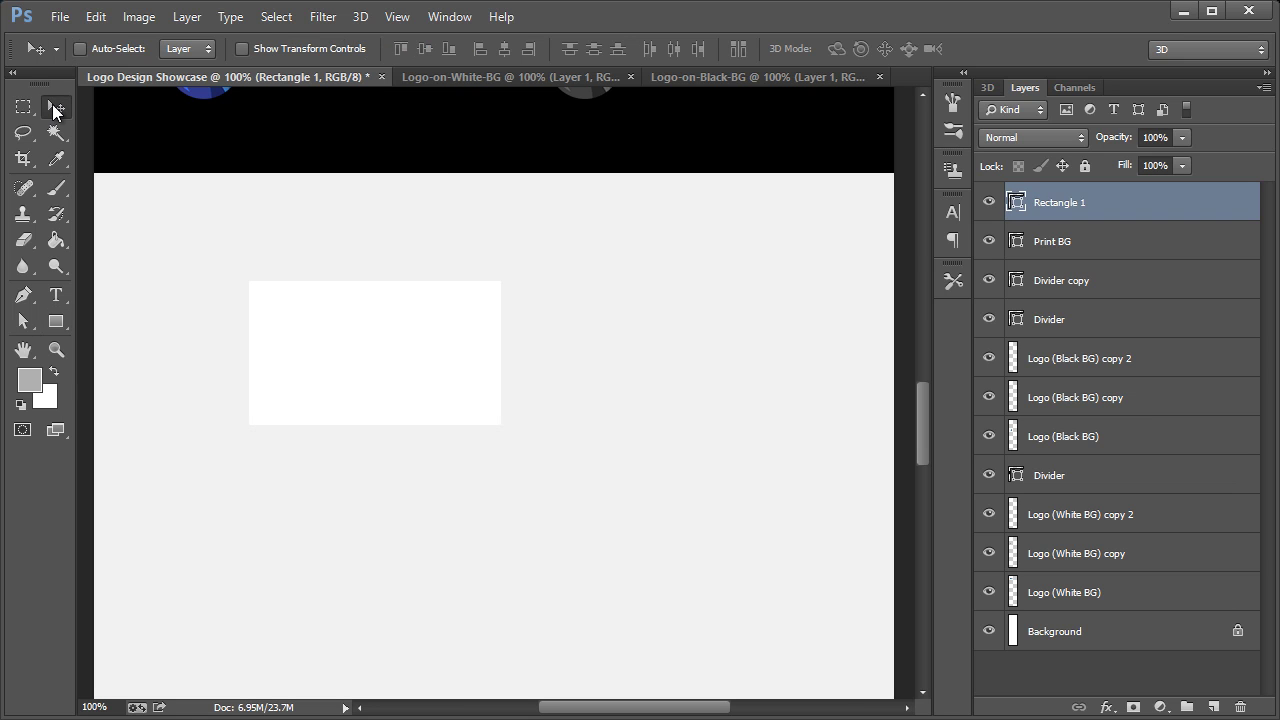
double_click(1058, 203)
text(Business Card)
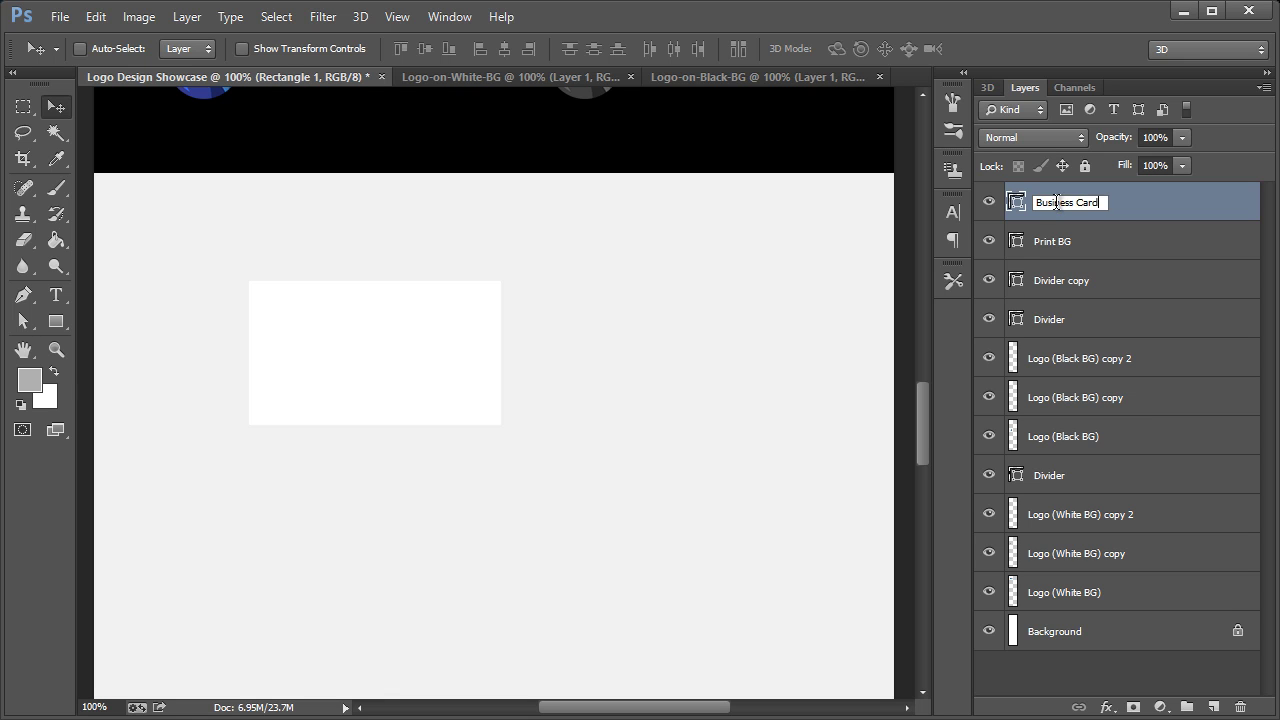
key(Return)
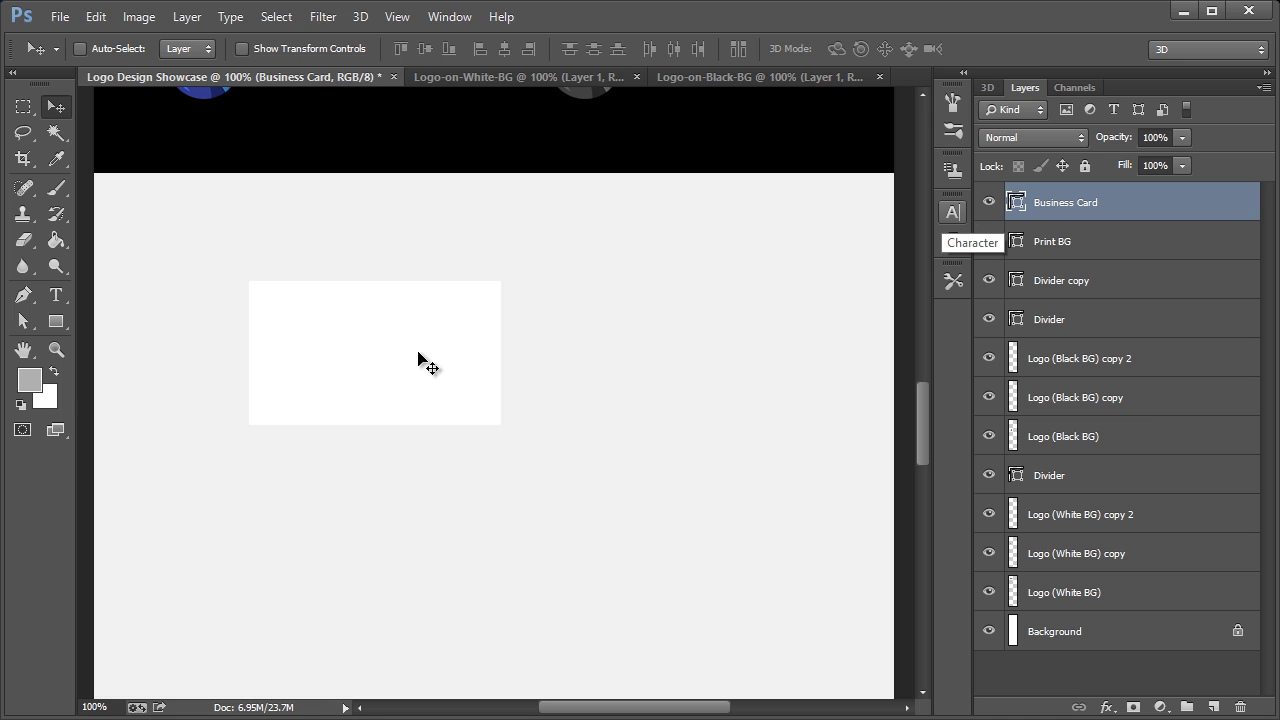
- Scale the white card proportionally to about 299% and center it horizontally on the light gray section, near X 400 px, Y 1783.5 px
key(ctrl+t)
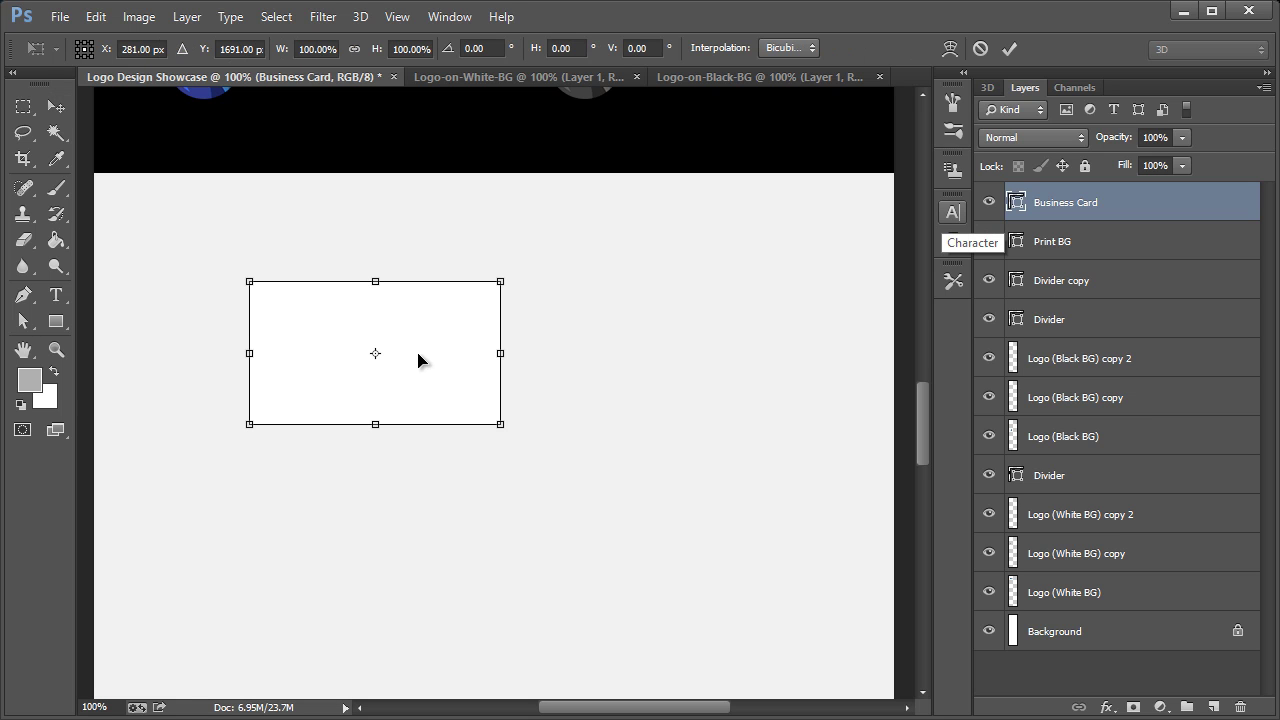
drag(501, 425, 284, 588)
drag(793, 712, 634, 715)
drag(560, 557, 414, 508)
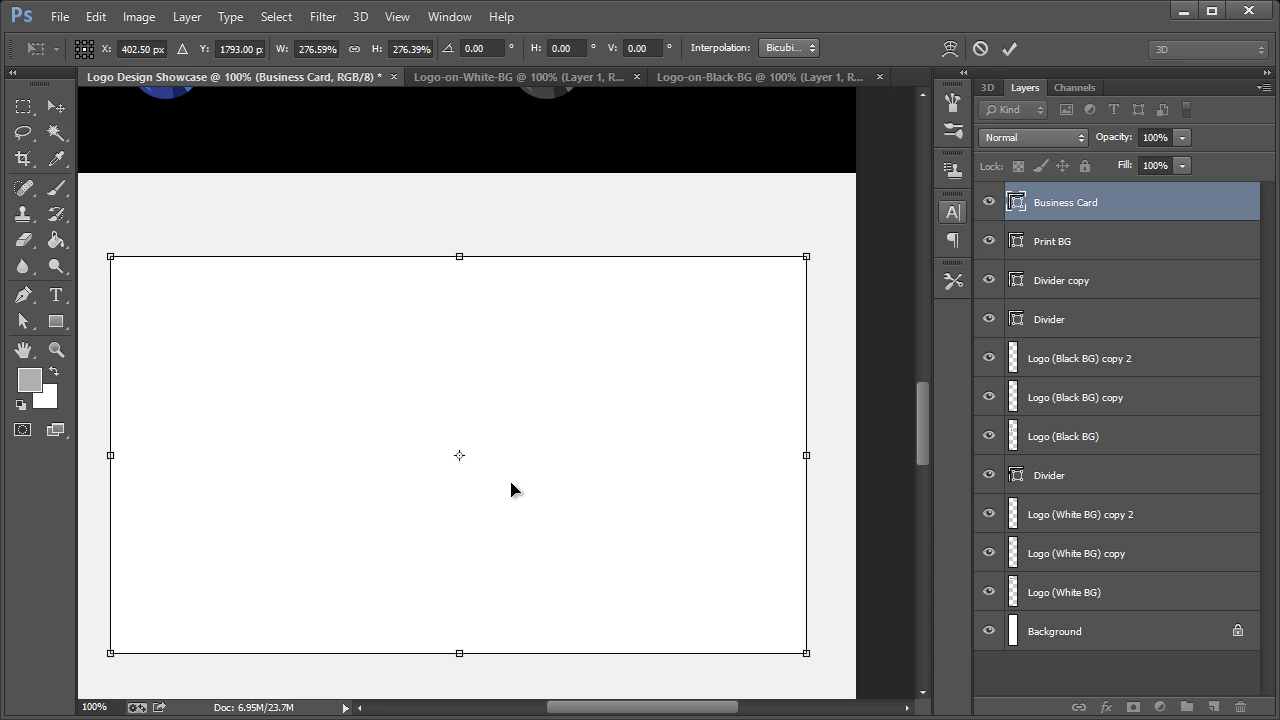
drag(806, 256, 868, 220)
drag(726, 286, 655, 305)
click(54, 109)
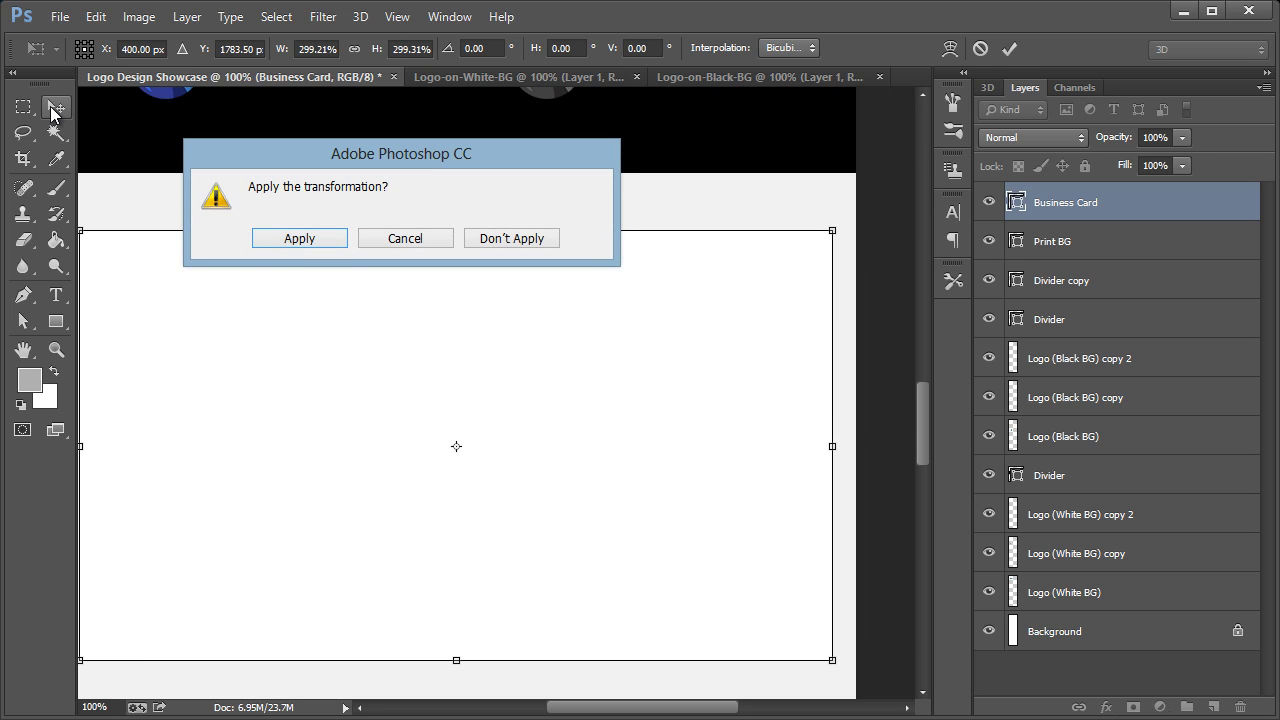
click(300, 238)
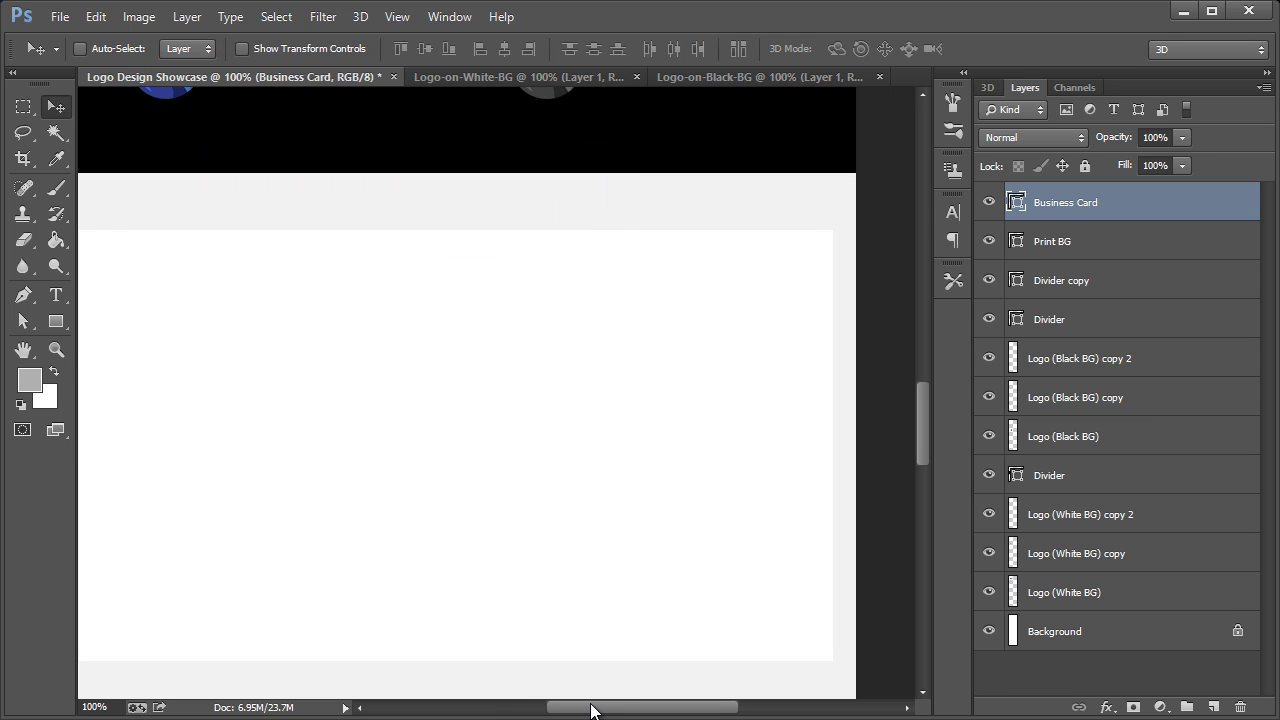
- Convert the Business Card layer to a smart object
drag(590, 710, 586, 706)
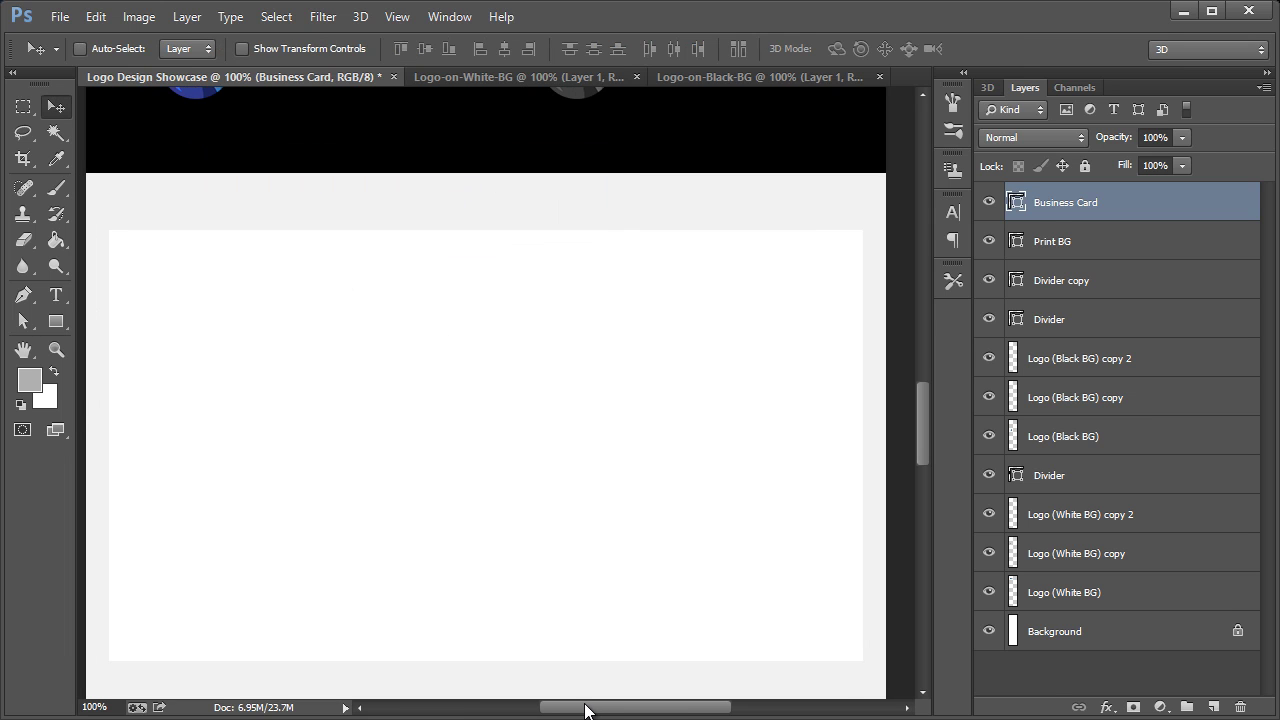
right_click(1047, 215)
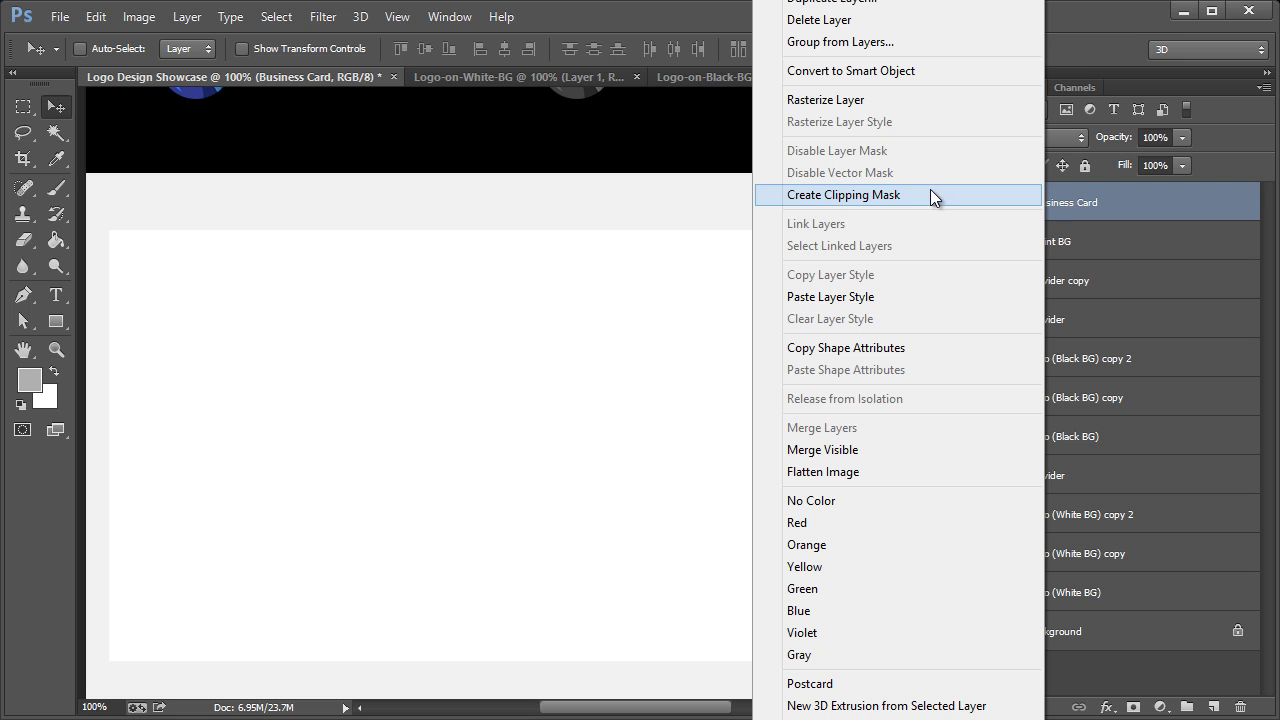
click(849, 70)
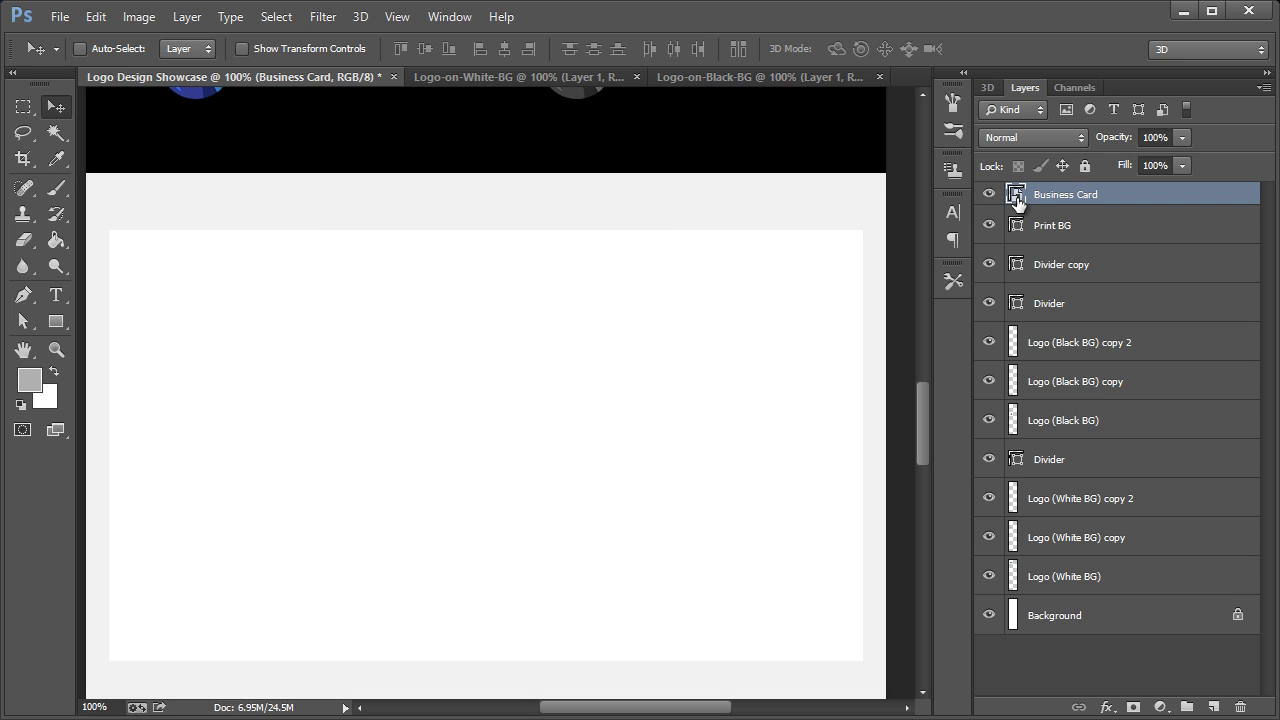
- Close the Logo-on-White-BG and Logo-on-Black-BG documents without saving changes
click(638, 76)
click(658, 76)
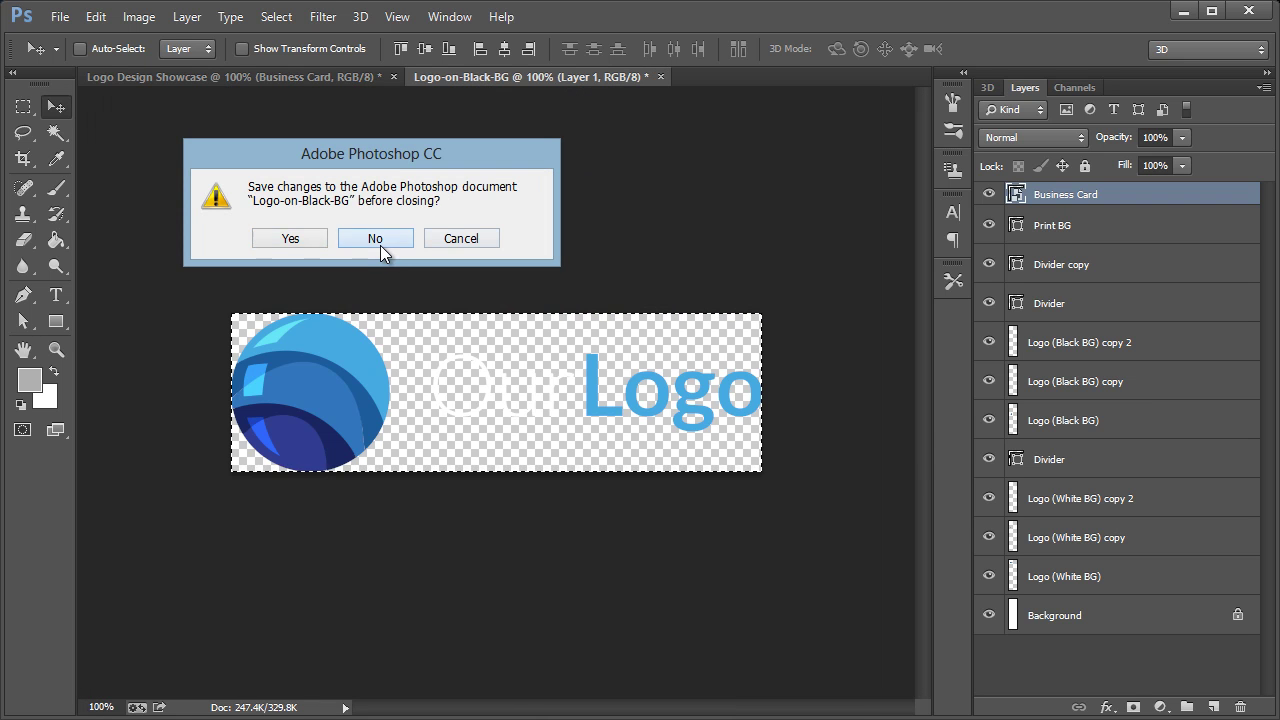
click(376, 243)
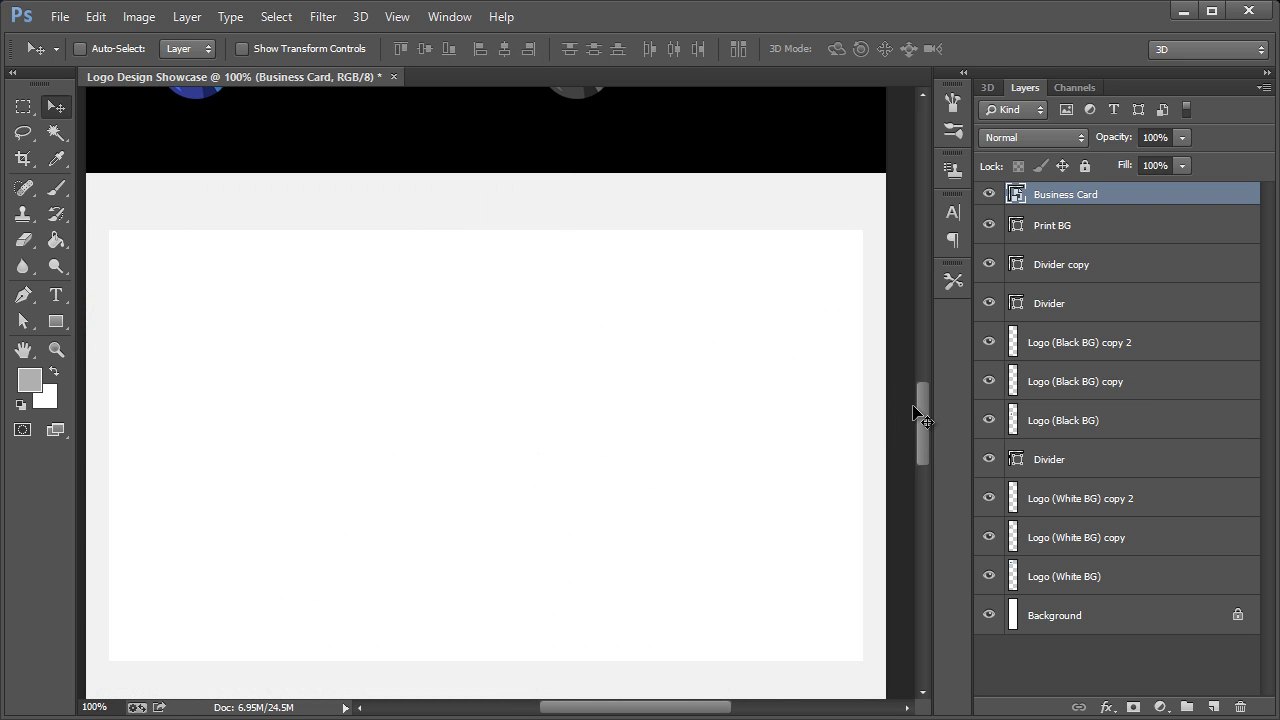
- Open the Business Card smart object's contents and paste in a copy of the large color logo from the showcase's white section
drag(914, 406, 914, 410)
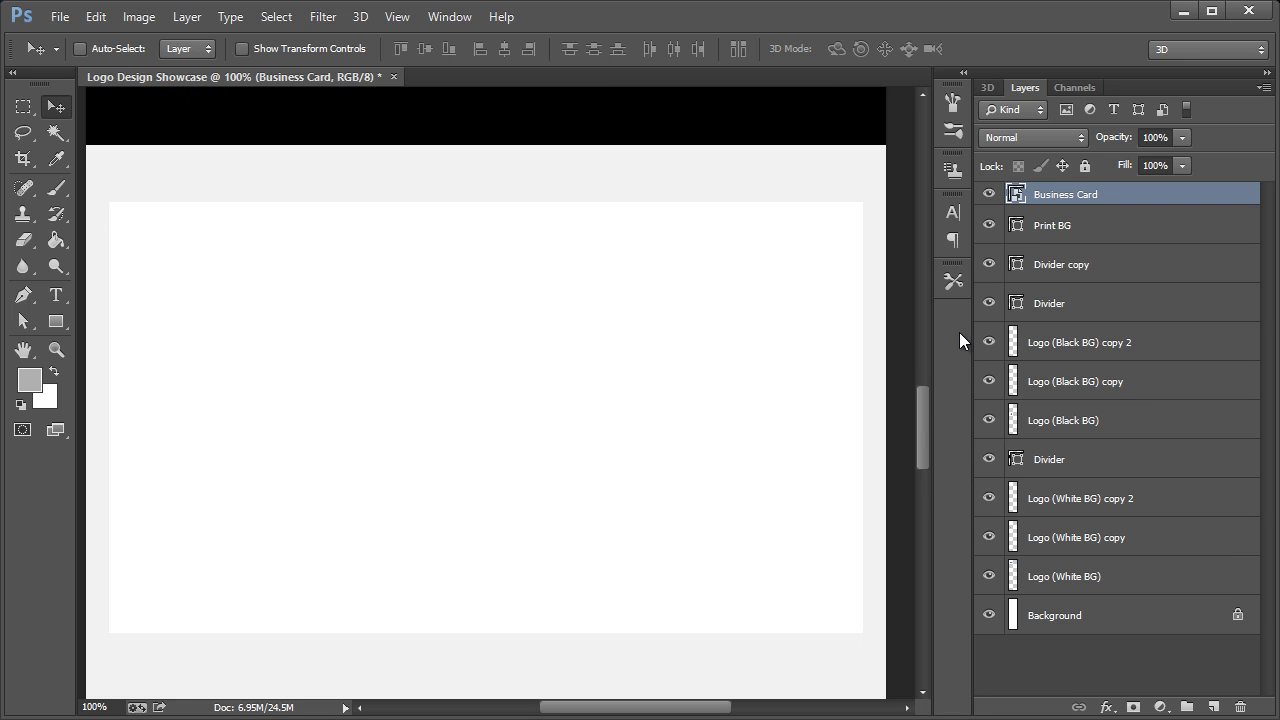
double_click(1016, 196)
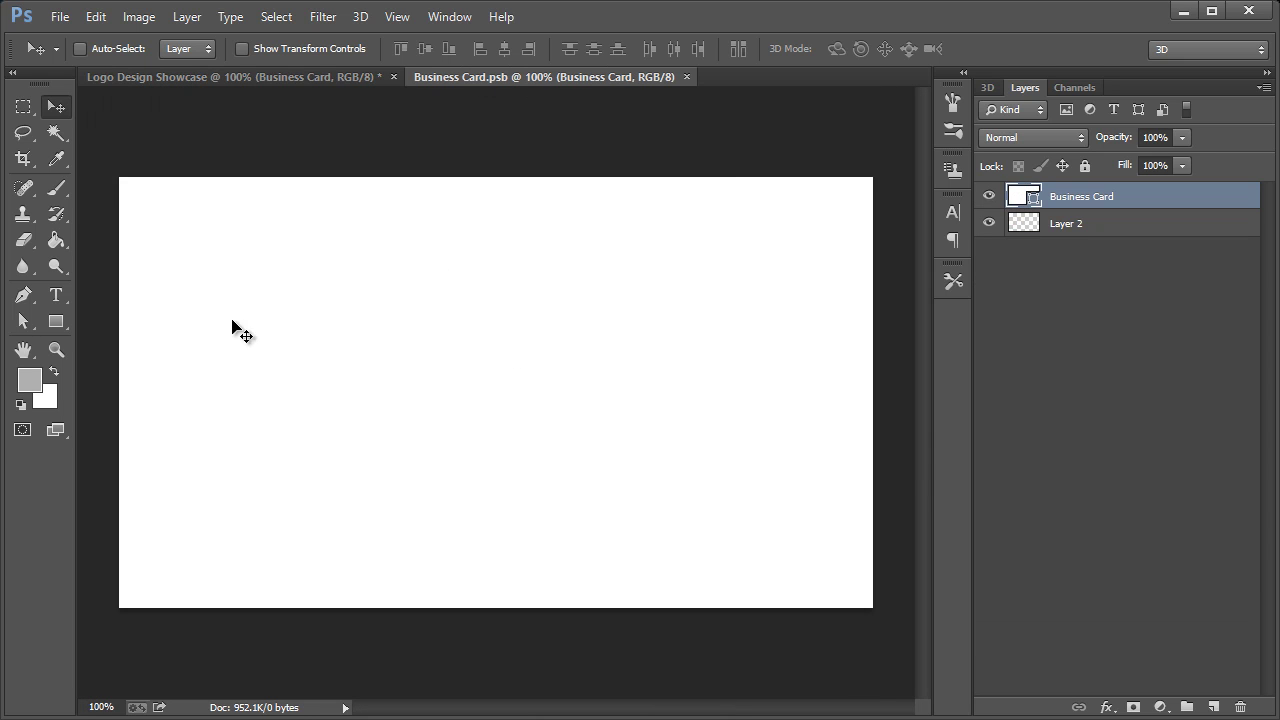
click(278, 74)
drag(916, 420, 932, 212)
ctrl+click(317, 288)
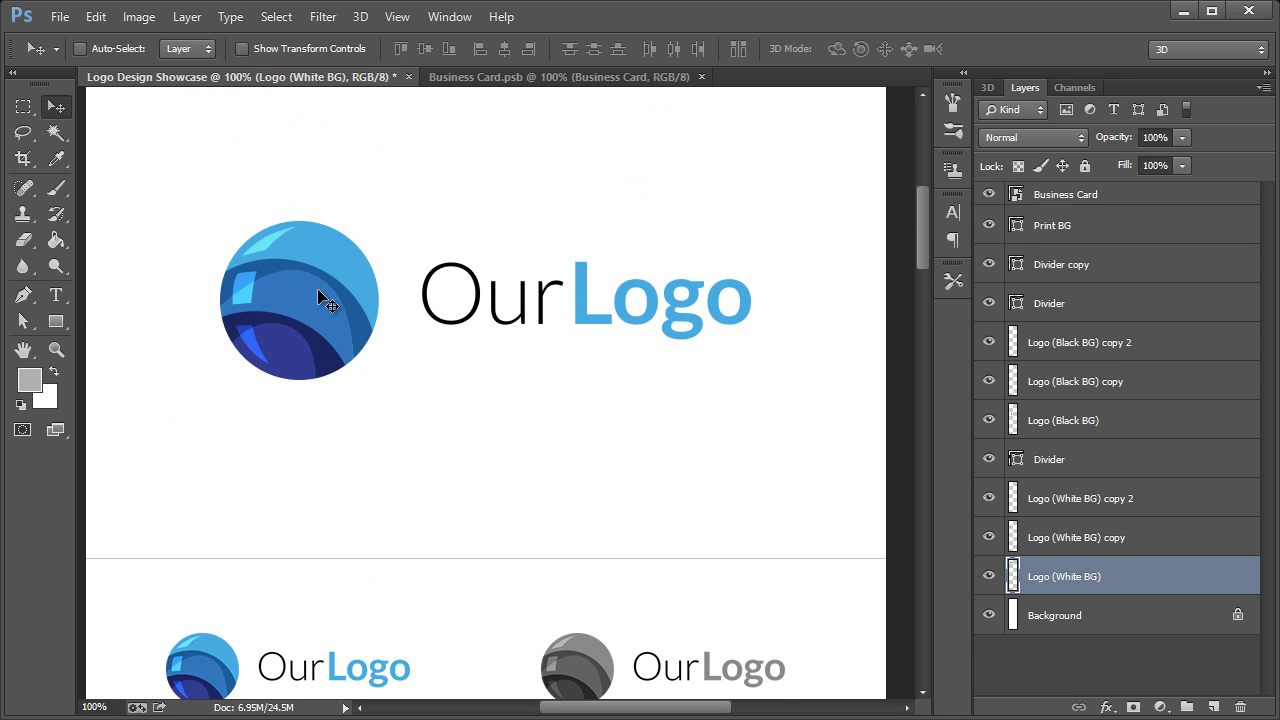
key(ctrl+a)
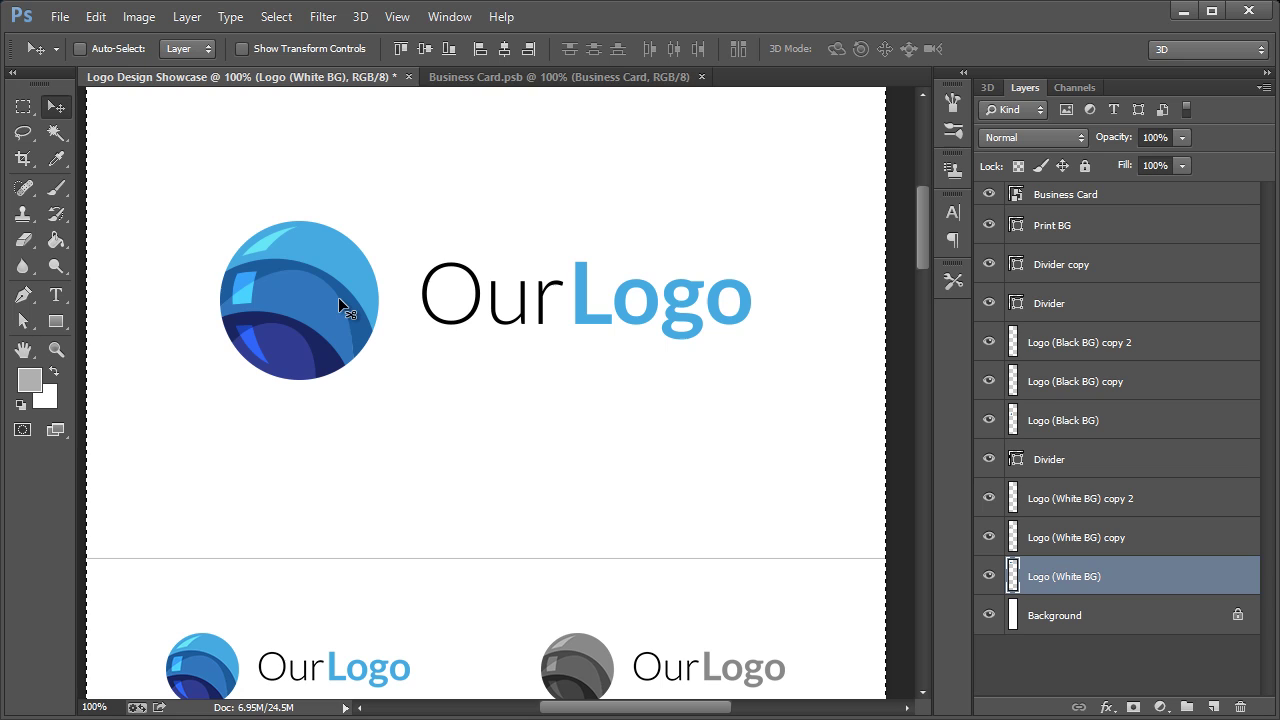
click(485, 77)
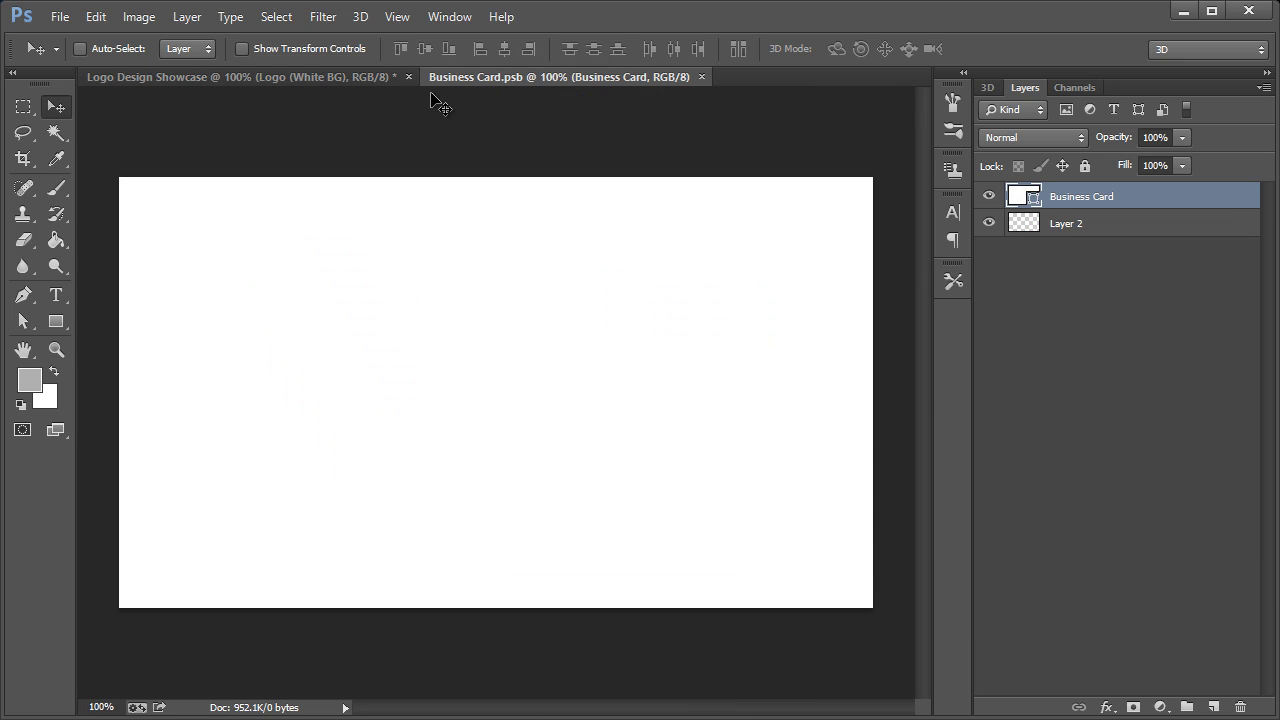
key(ctrl+v)
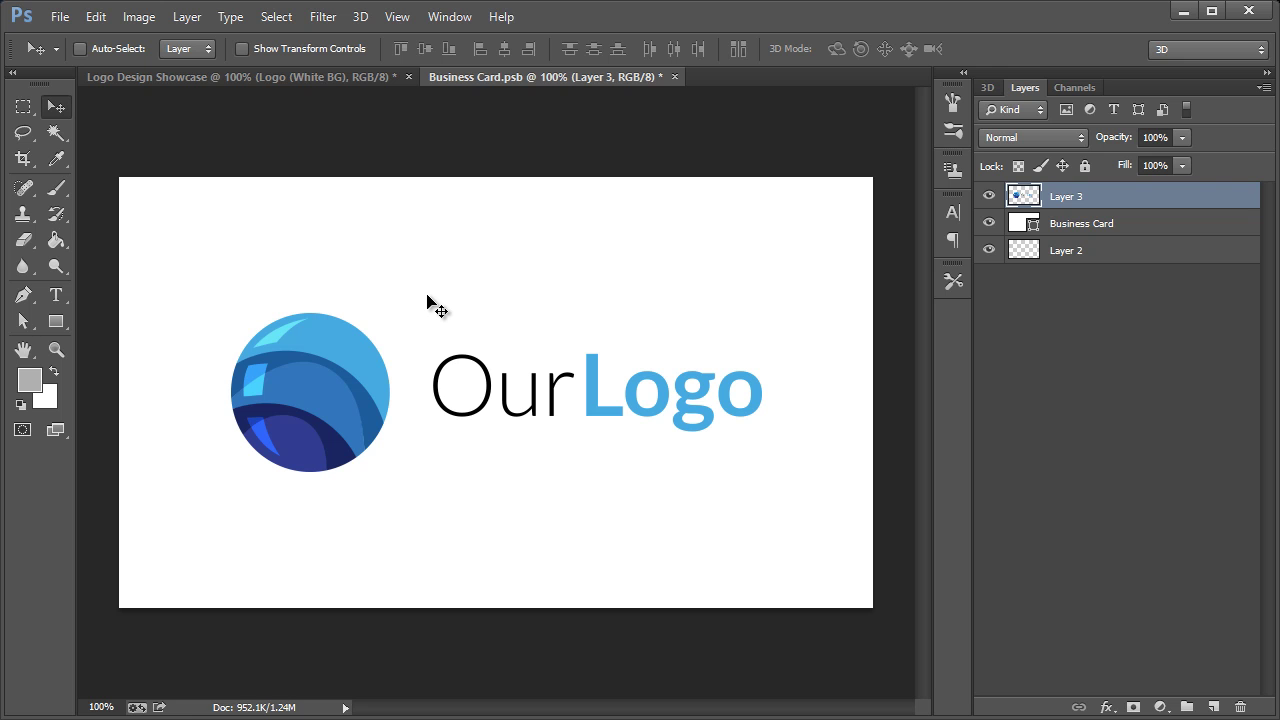
- Scale the pasted logo to about 53.5% and place it in the upper-left area of the business card
key(ctrl+t)
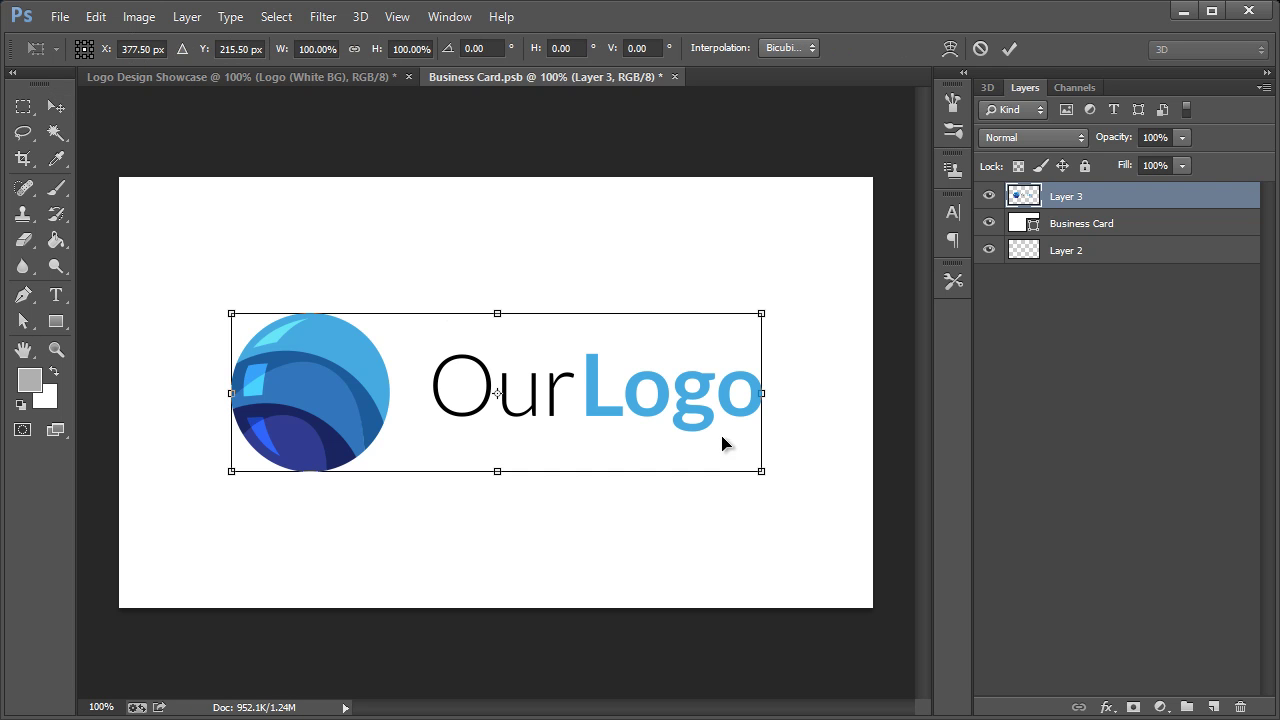
drag(760, 471, 502, 430)
drag(283, 350, 235, 305)
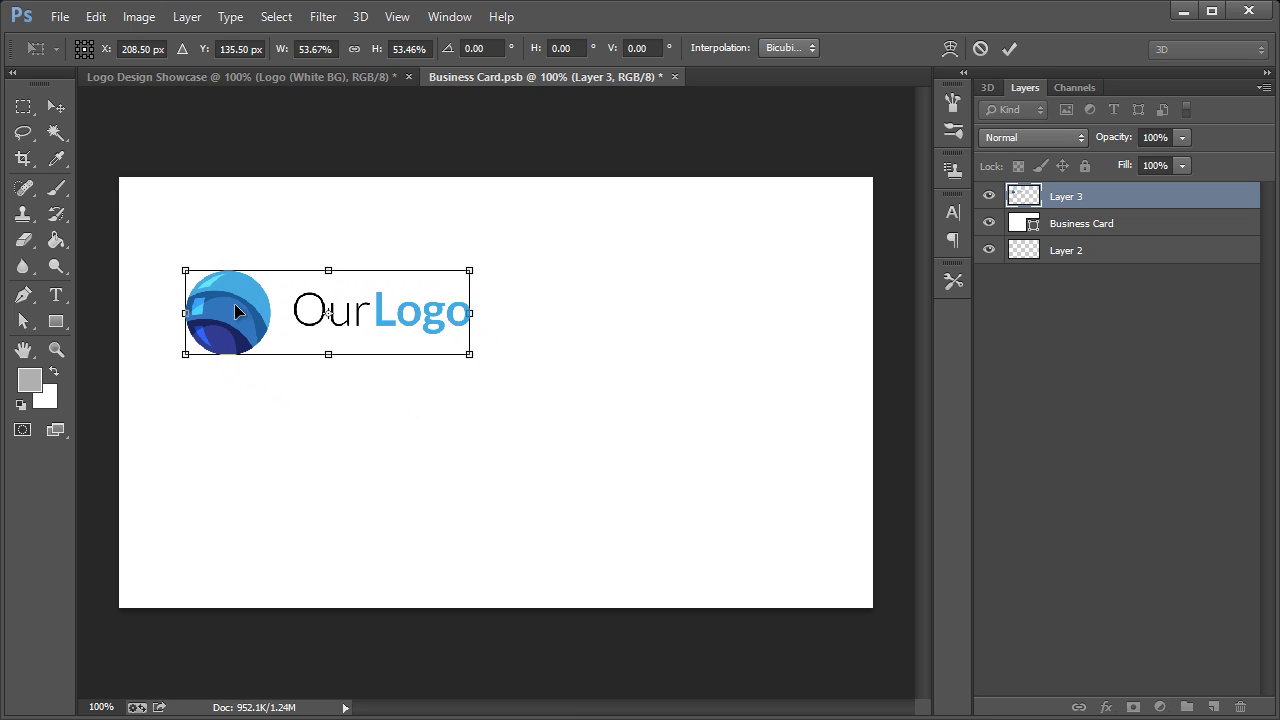
click(63, 107)
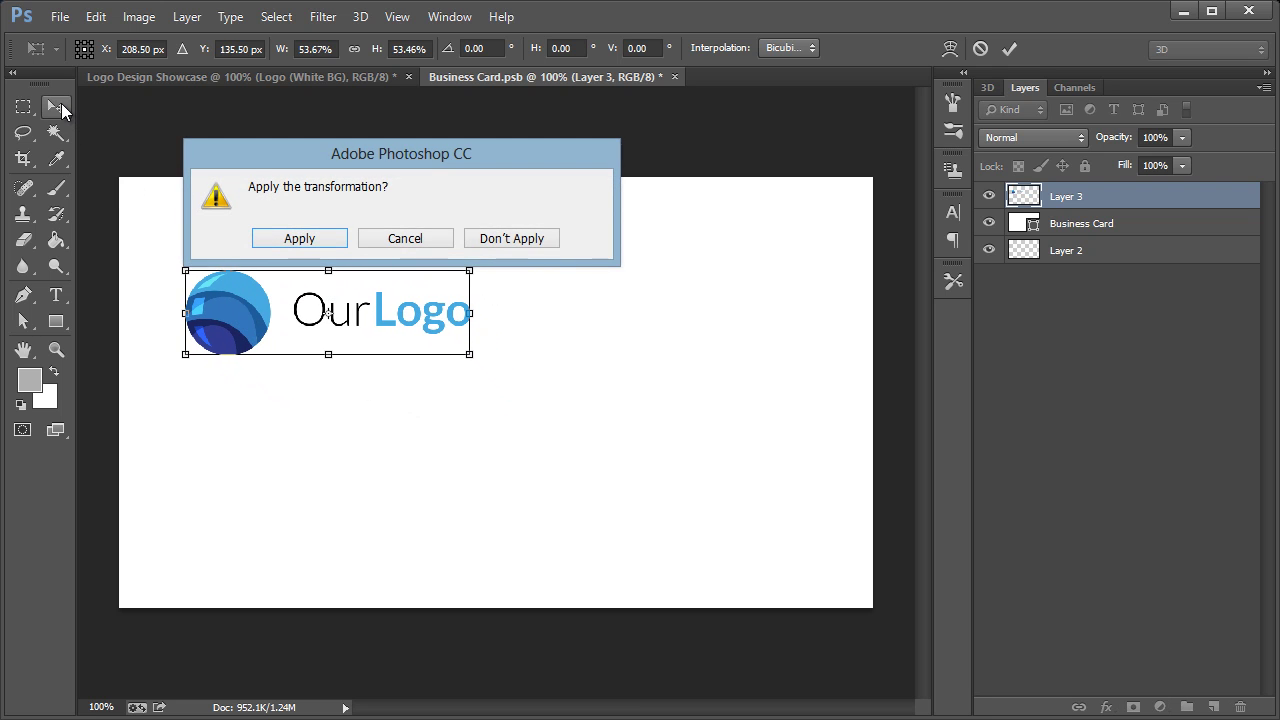
click(312, 243)
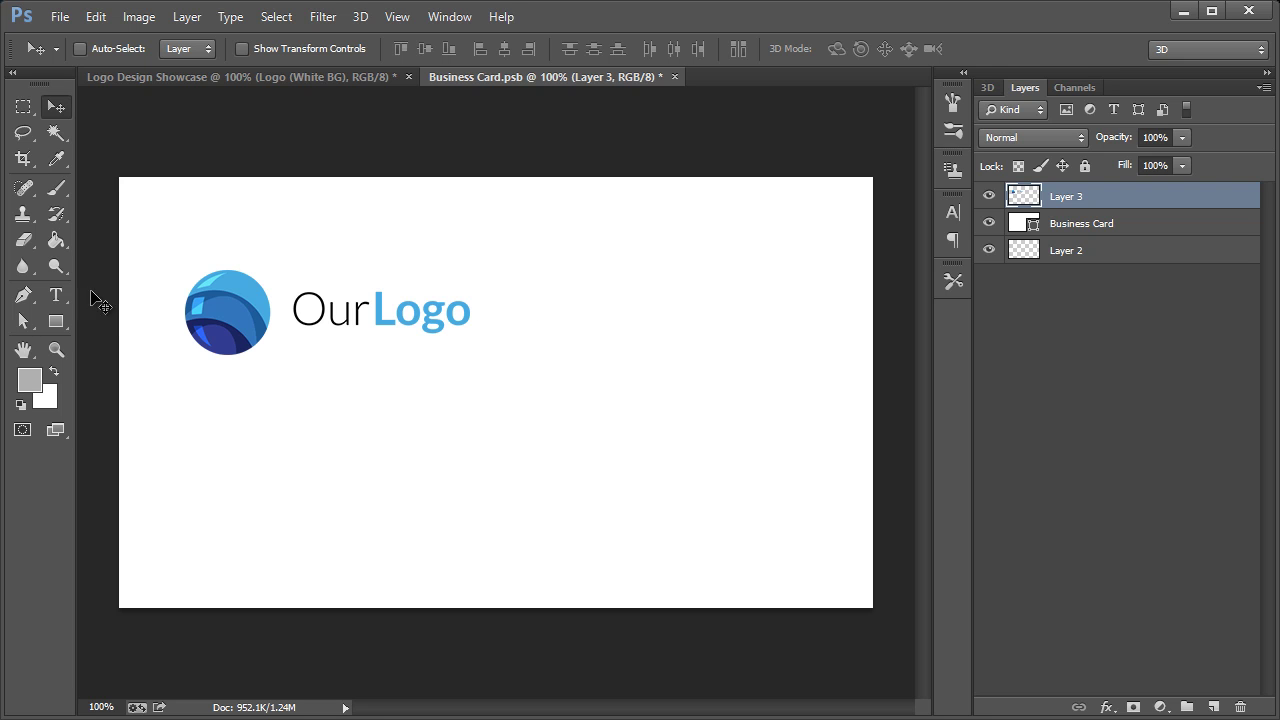
- Draw a vertical line shape about 442 px tall across the business card, to the right of the logo
click(62, 320)
right_click(64, 319)
click(124, 397)
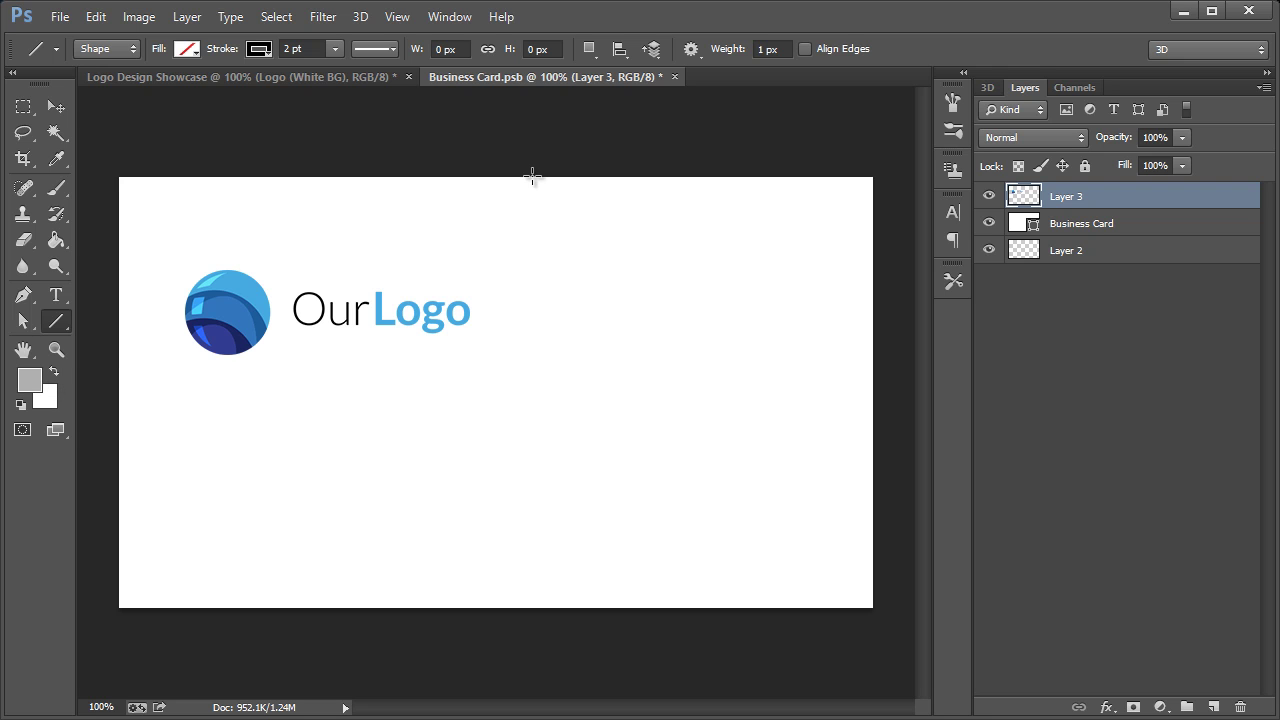
drag(534, 175, 585, 617)
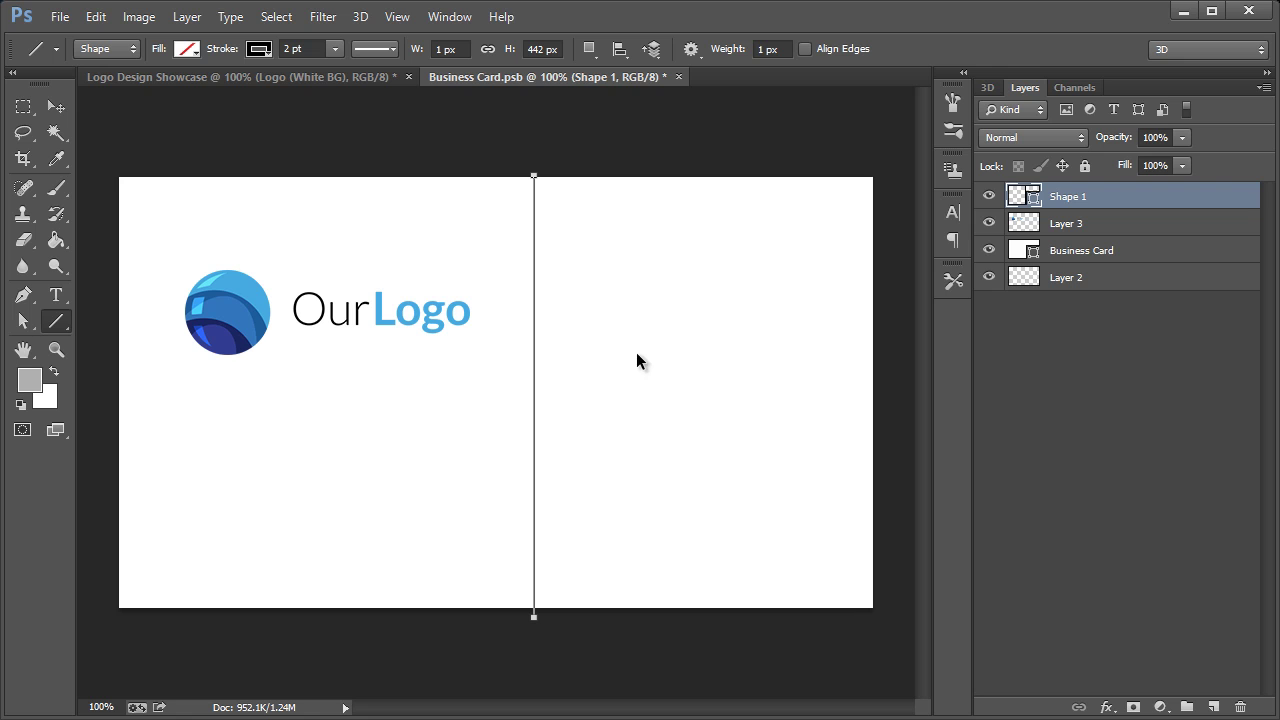
key(Return)
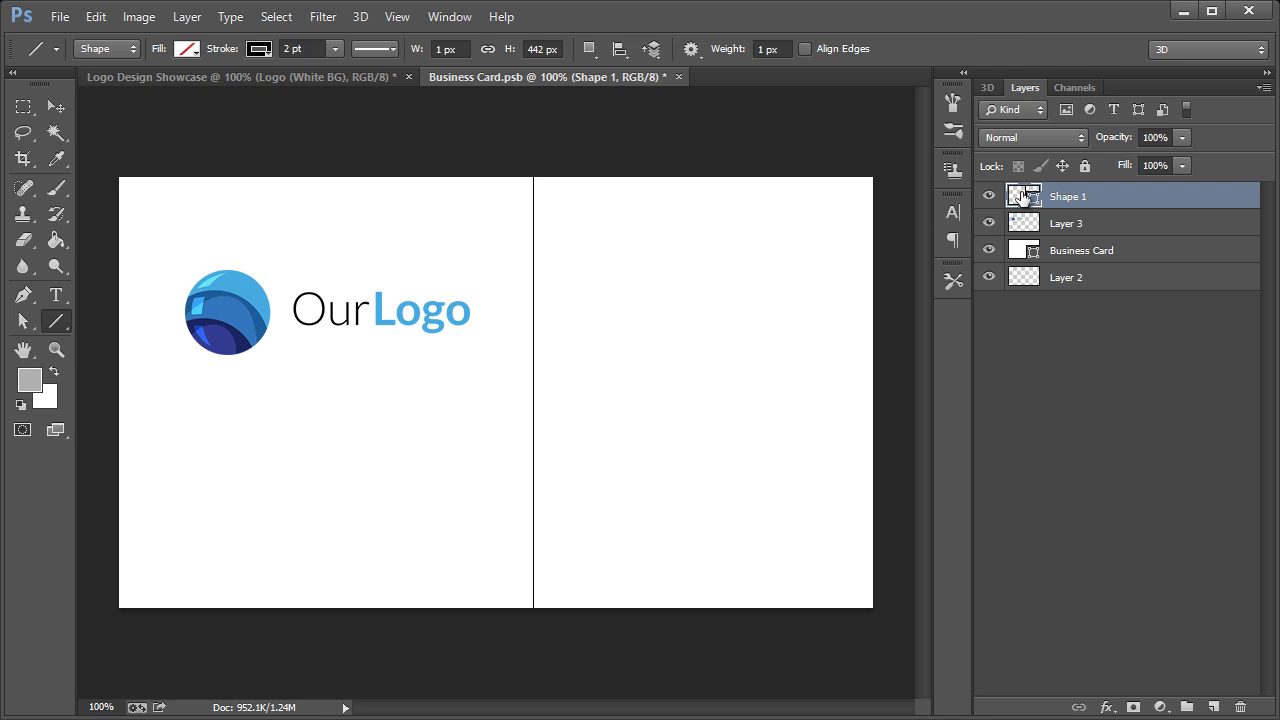
- Change the vertical line's stroke color from the recently used colors to light gray
click(257, 50)
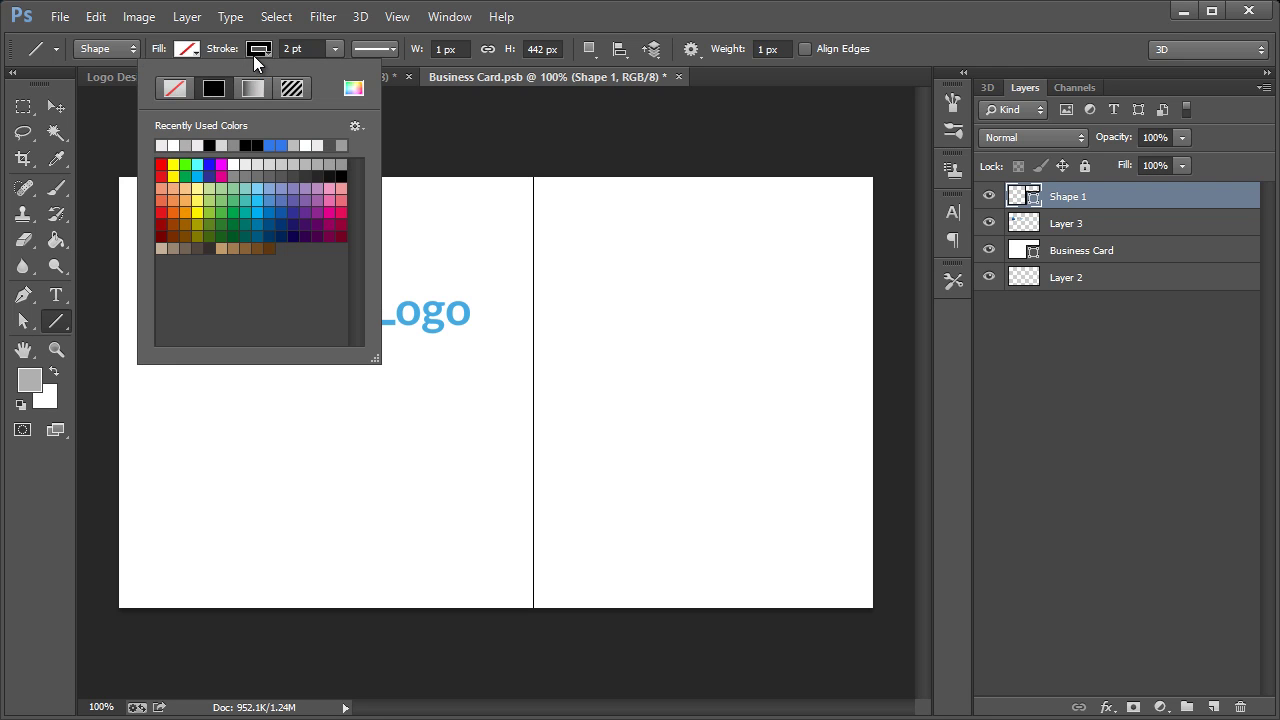
click(192, 146)
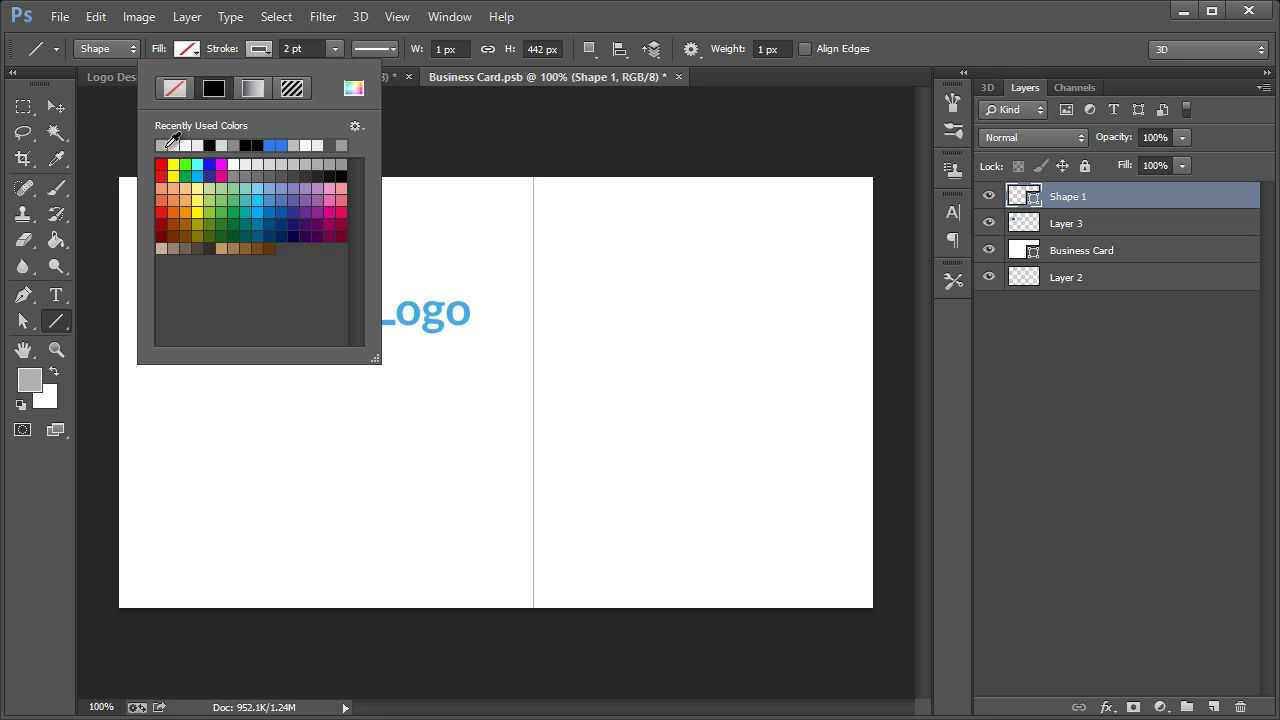
click(583, 16)
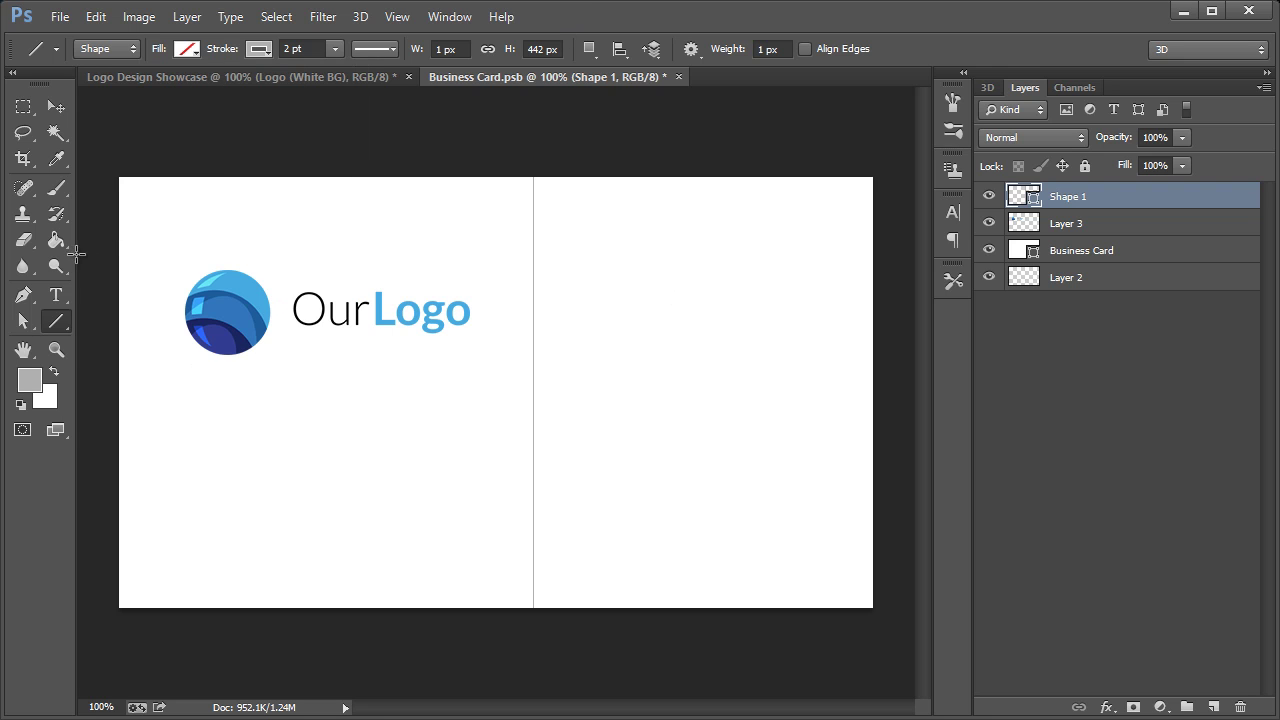
- Add the text "Your Name" to the right of the divider line and scale it to about 241.6%
click(64, 289)
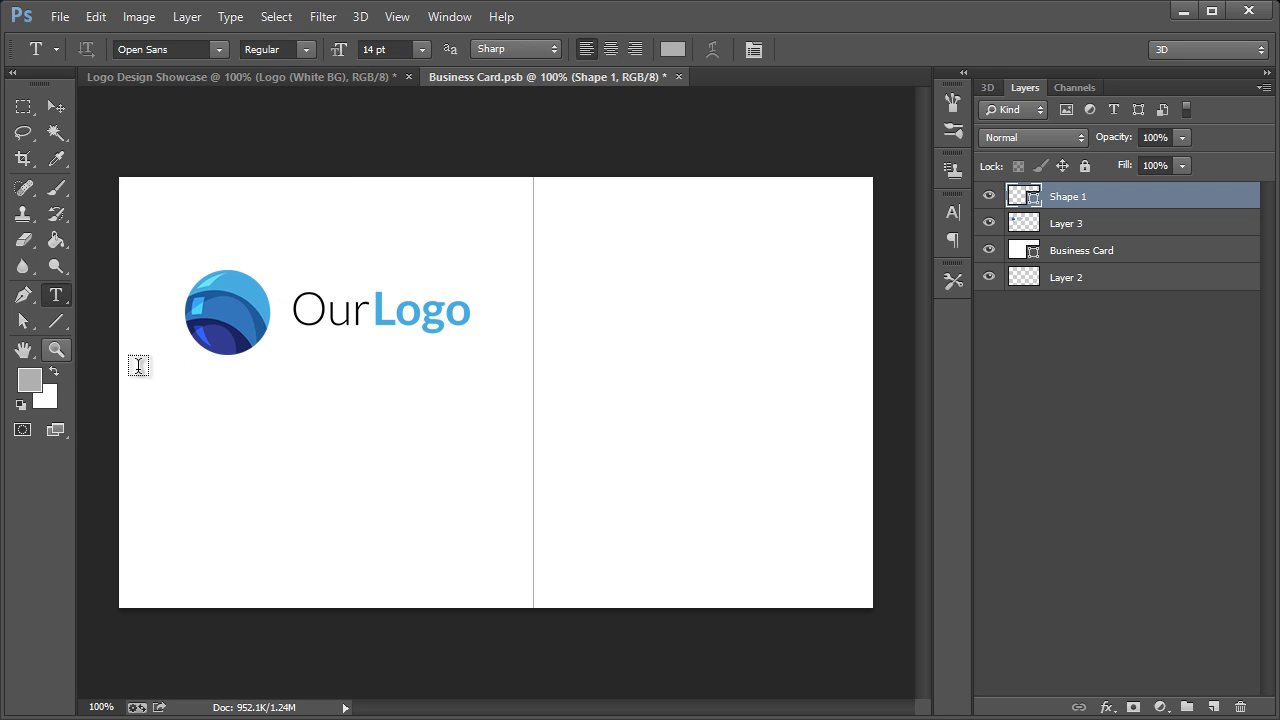
click(592, 310)
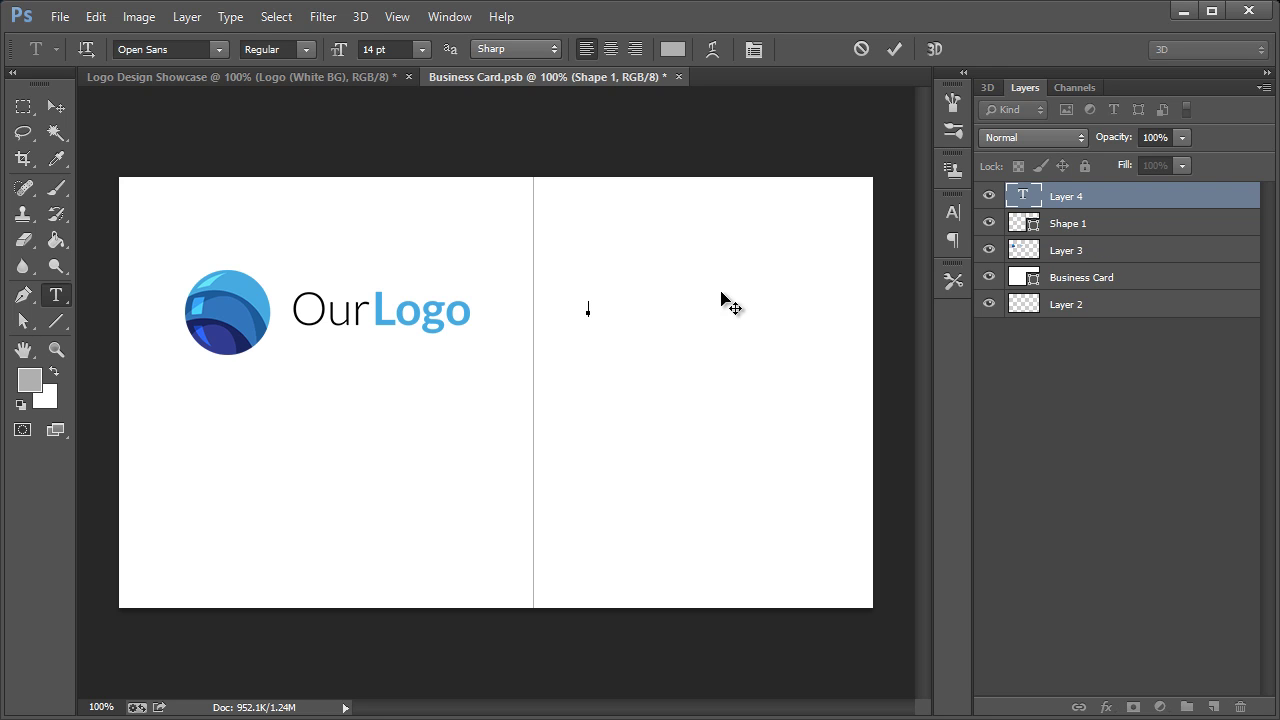
text(Your Name)
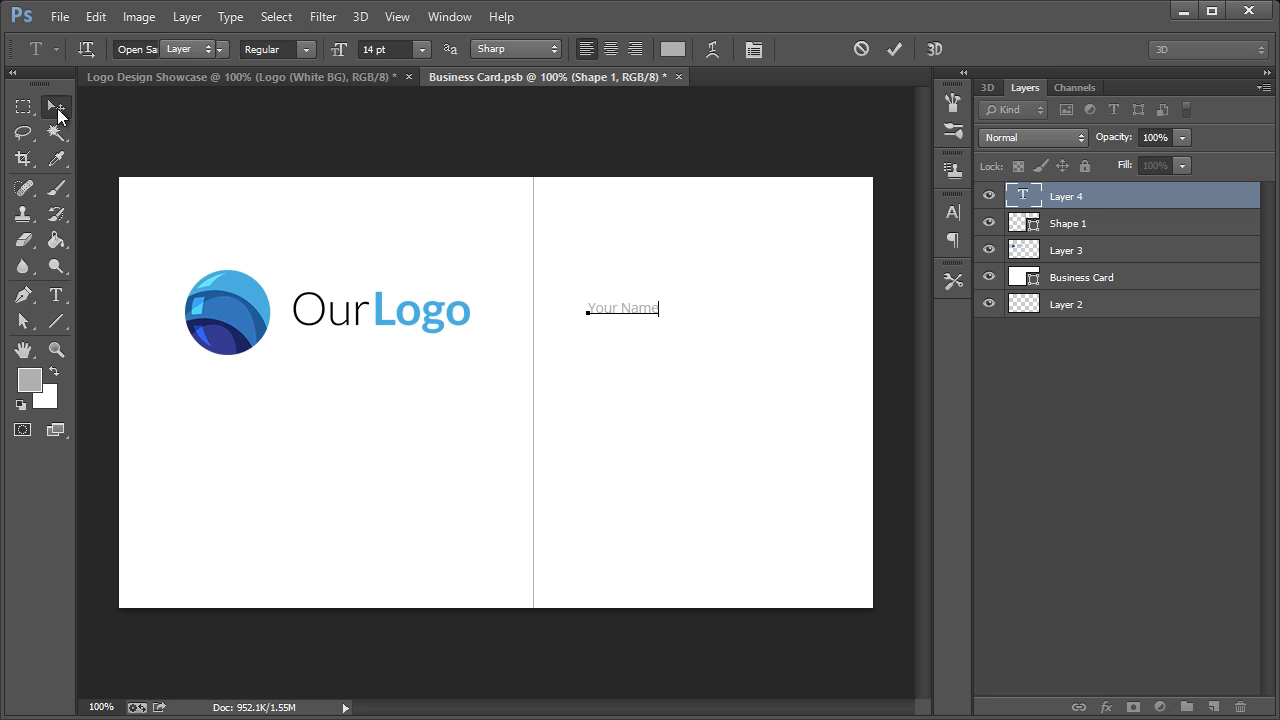
click(56, 107)
key(ctrl+t)
drag(668, 319, 741, 323)
click(56, 295)
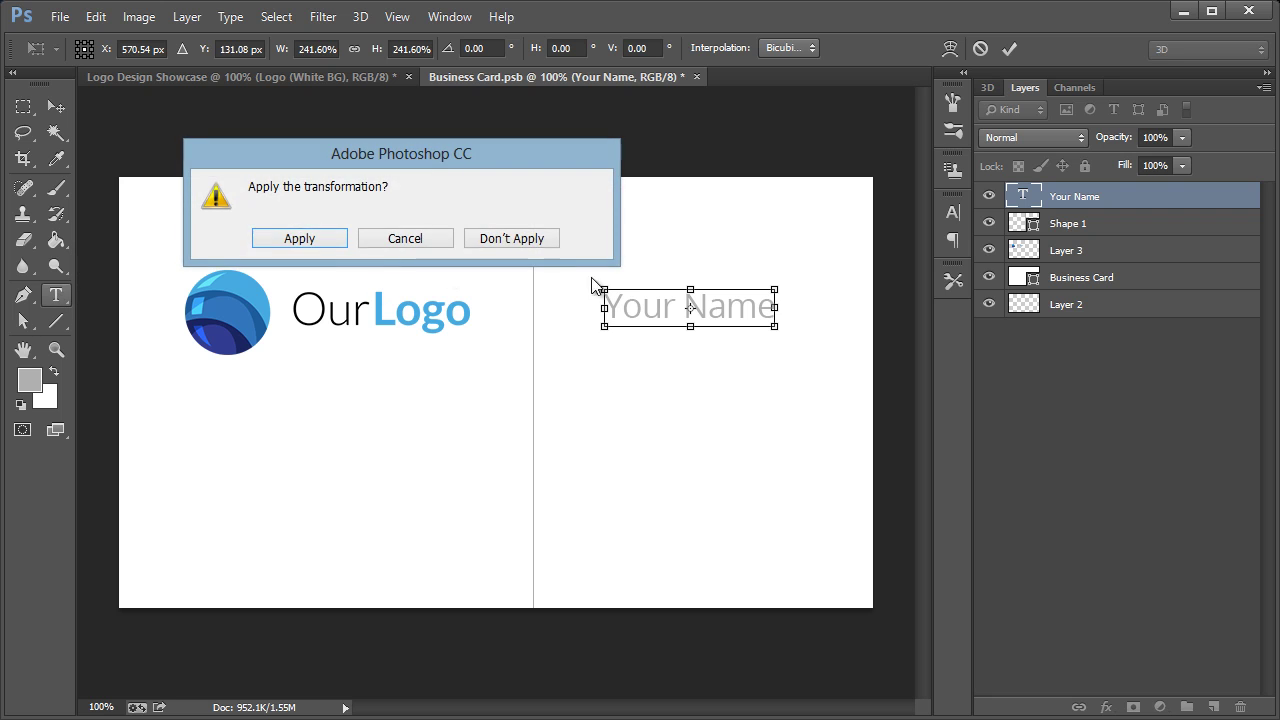
click(300, 238)
- Extend the "Your Name" text with a placeholder e-mail address line and, after a blank line, a placeholder phone number
click(766, 300)
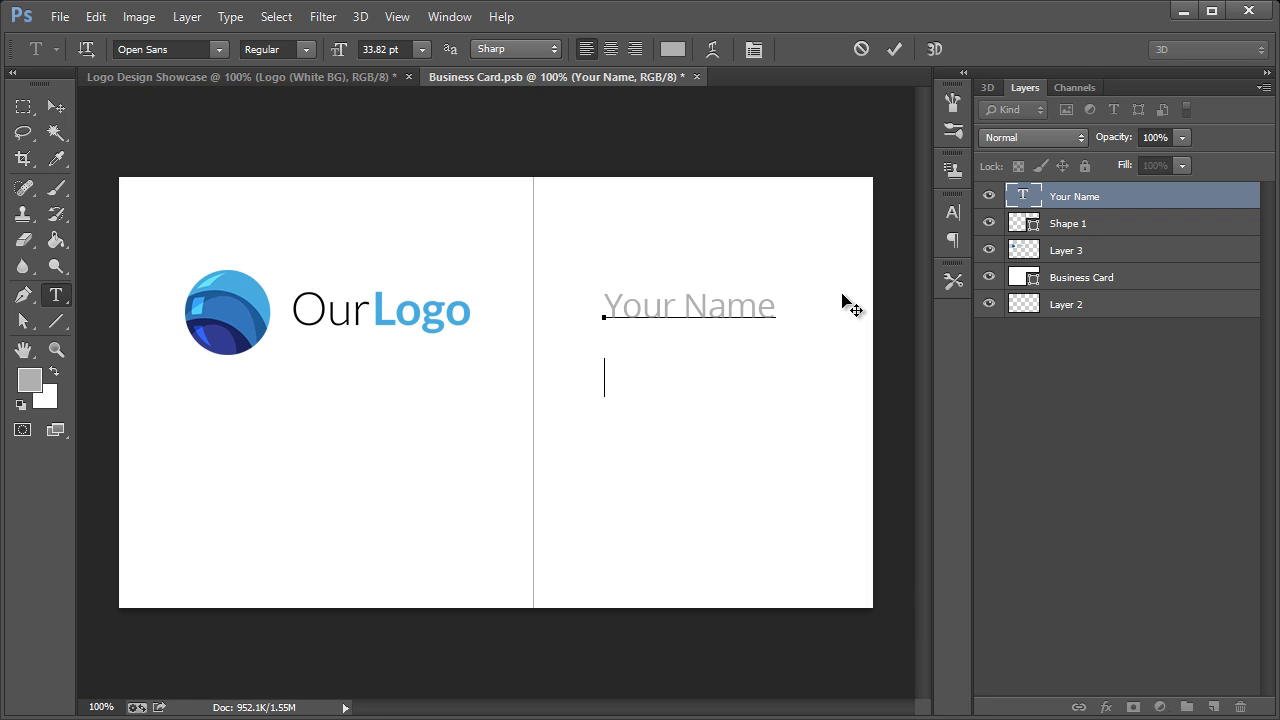
text(your@email.com)
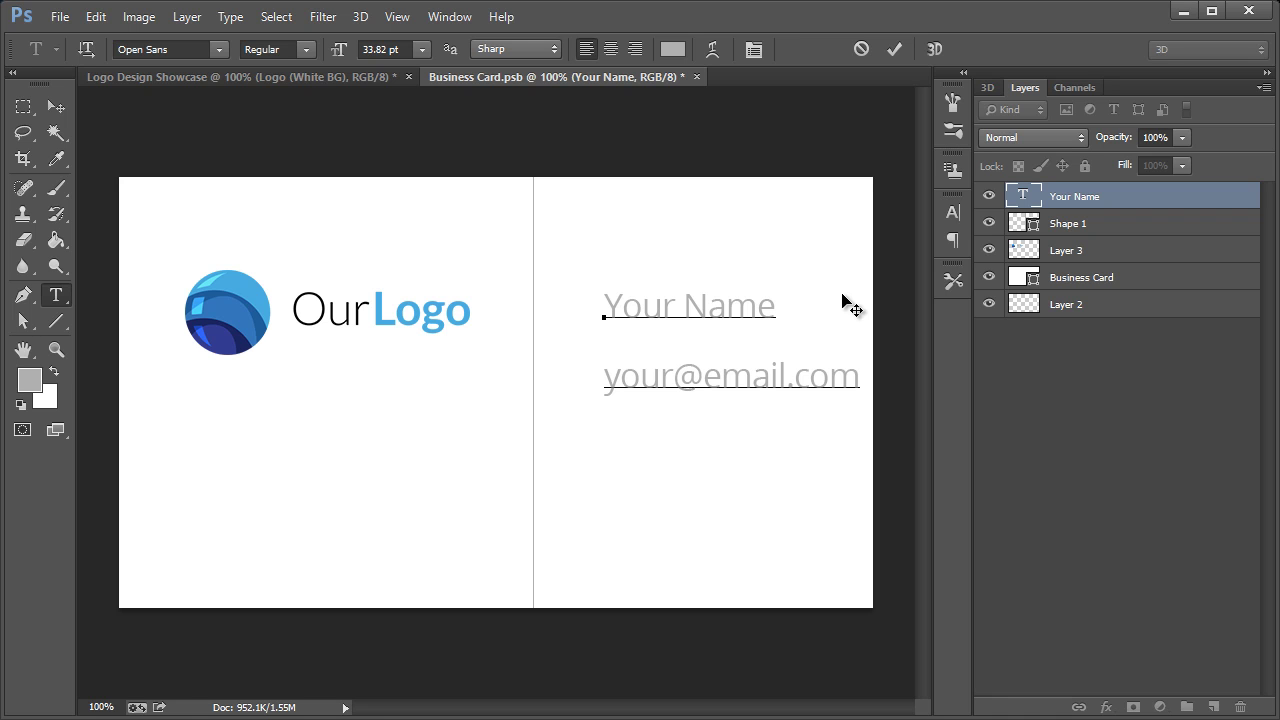
text((123)45)
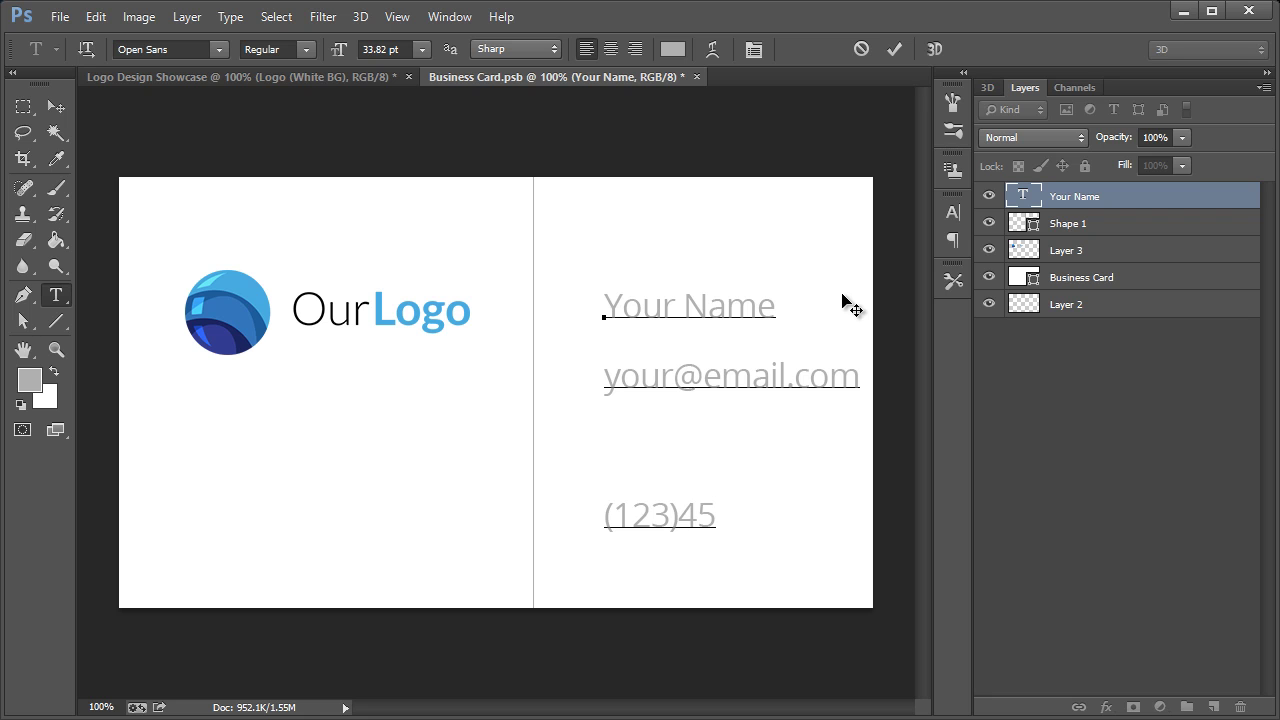
text(6-78990)
key(BackSpace)
key(BackSpace)
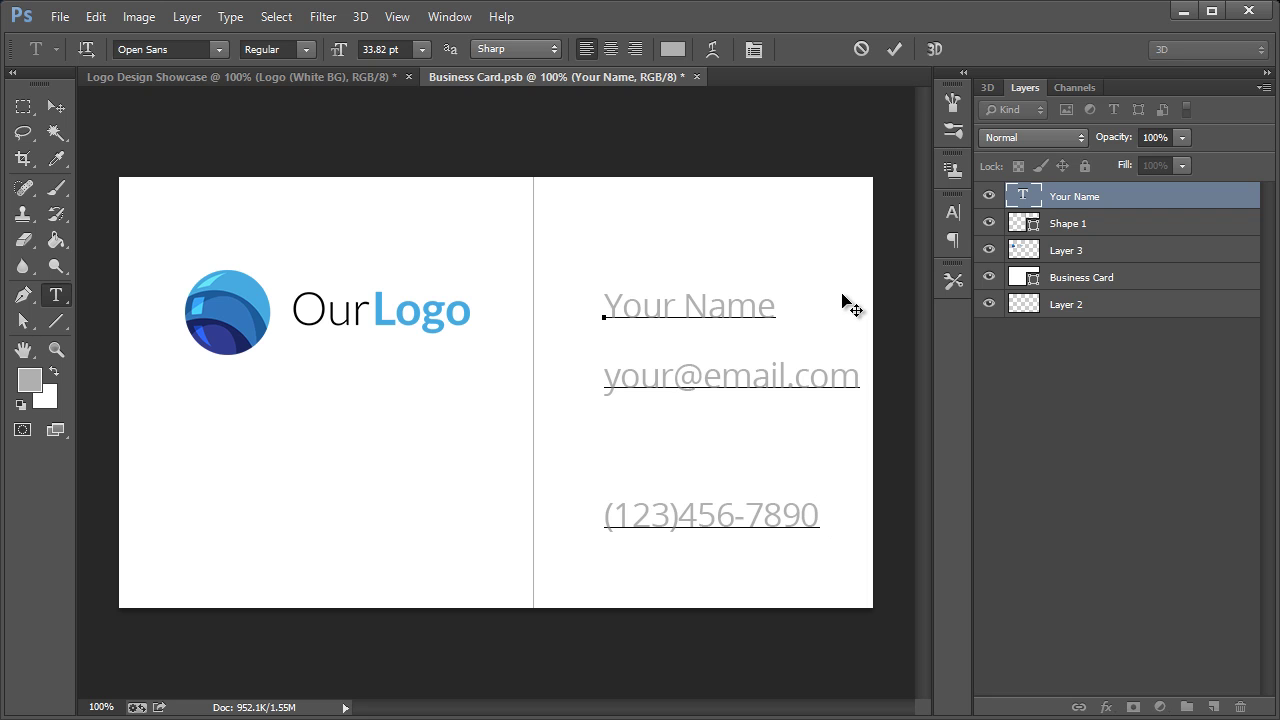
- Scale the contact text down to 28.86 pt and position it between the divider line and the card's right edge
click(56, 106)
key(ctrl+t)
drag(865, 533, 800, 525)
mouse_move(729, 497)
mouse_down()
mouse_move(700, 480)
mouse_move(713, 501)
mouse_up()
click(56, 294)
click(297, 237)
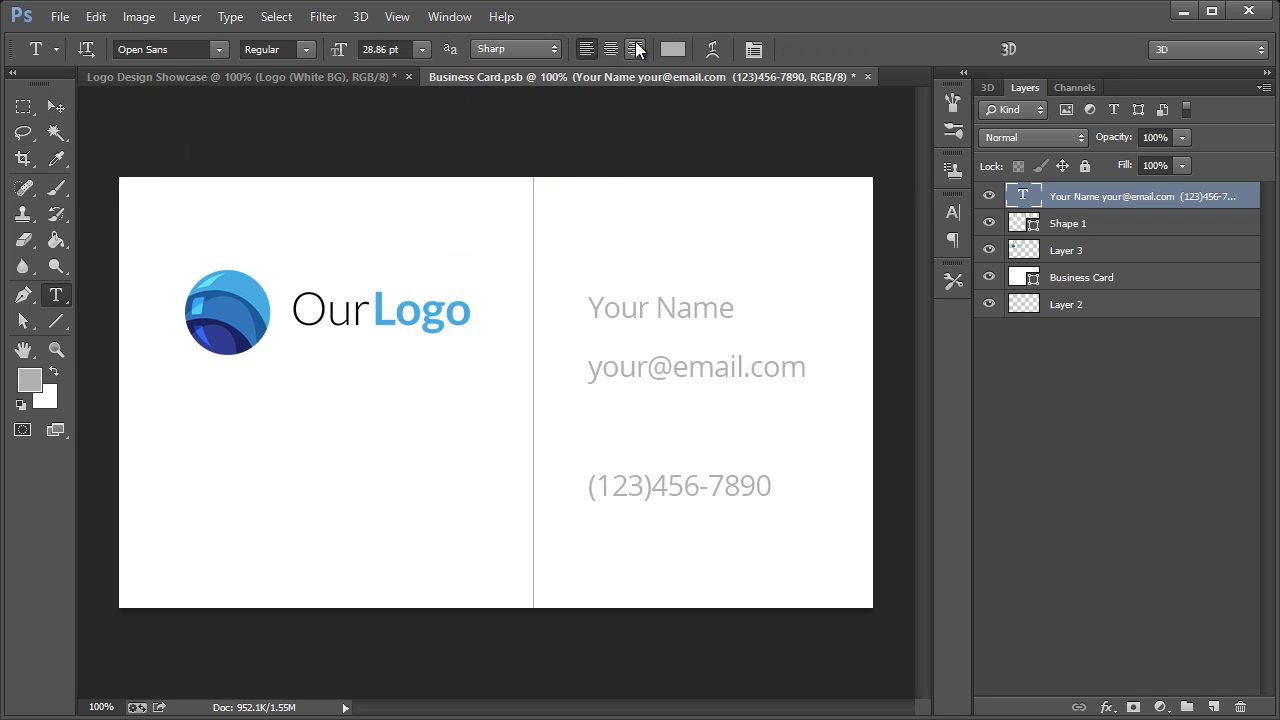
- Set the contact text color to dark gray #676767
click(674, 50)
drag(674, 279, 624, 288)
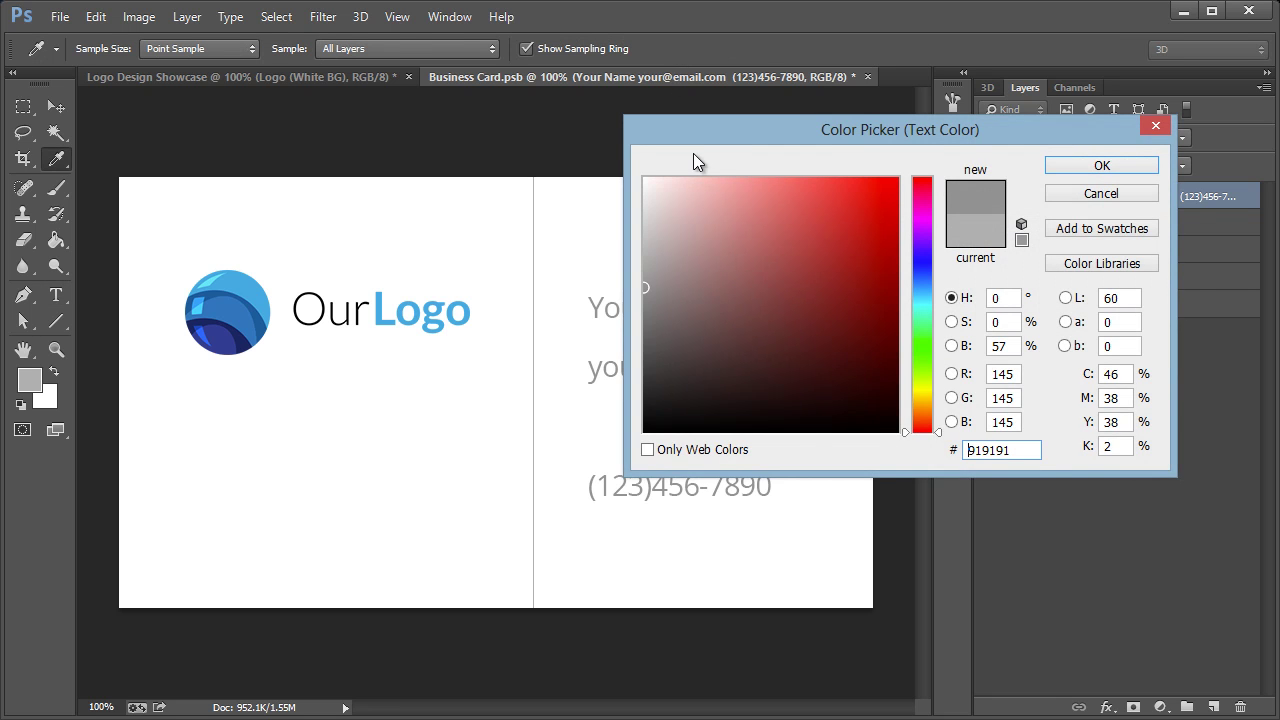
drag(698, 131, 813, 163)
drag(812, 321, 763, 305)
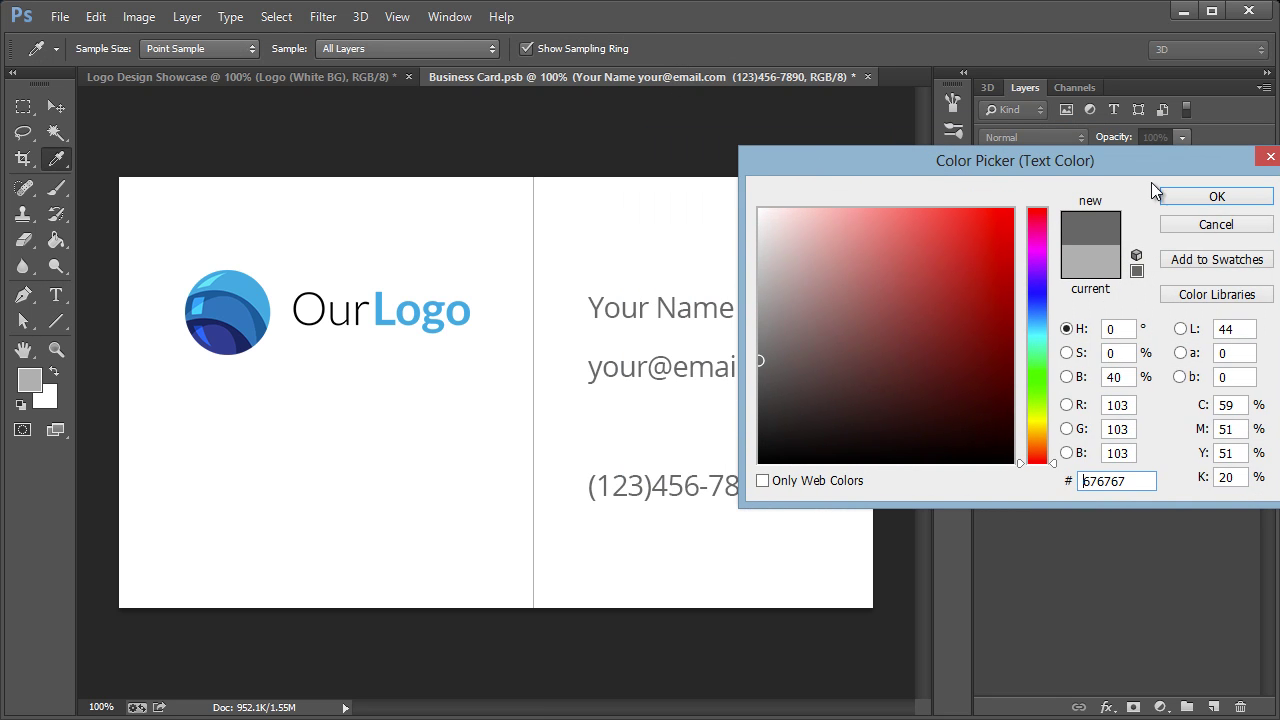
click(1240, 197)
- Save and close the Business Card contents and bring the updated card into view in the showcase
click(56, 106)
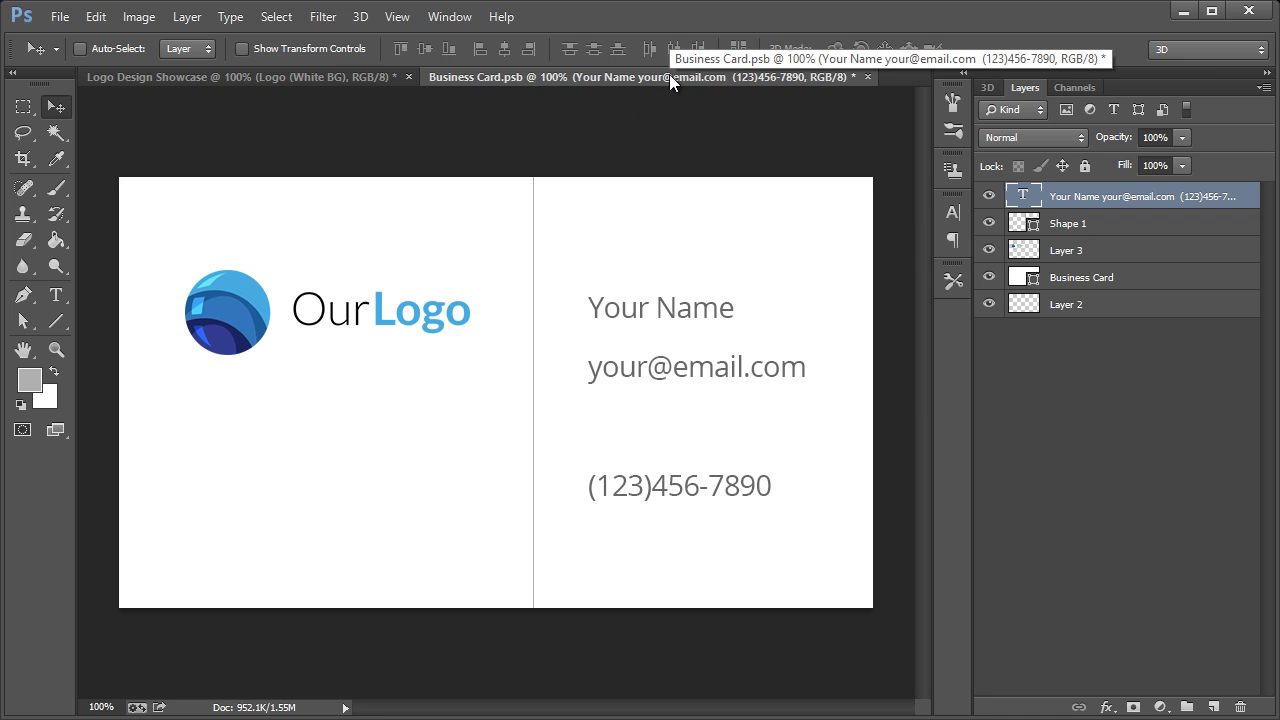
click(858, 77)
scroll(829, 363, down, 3)
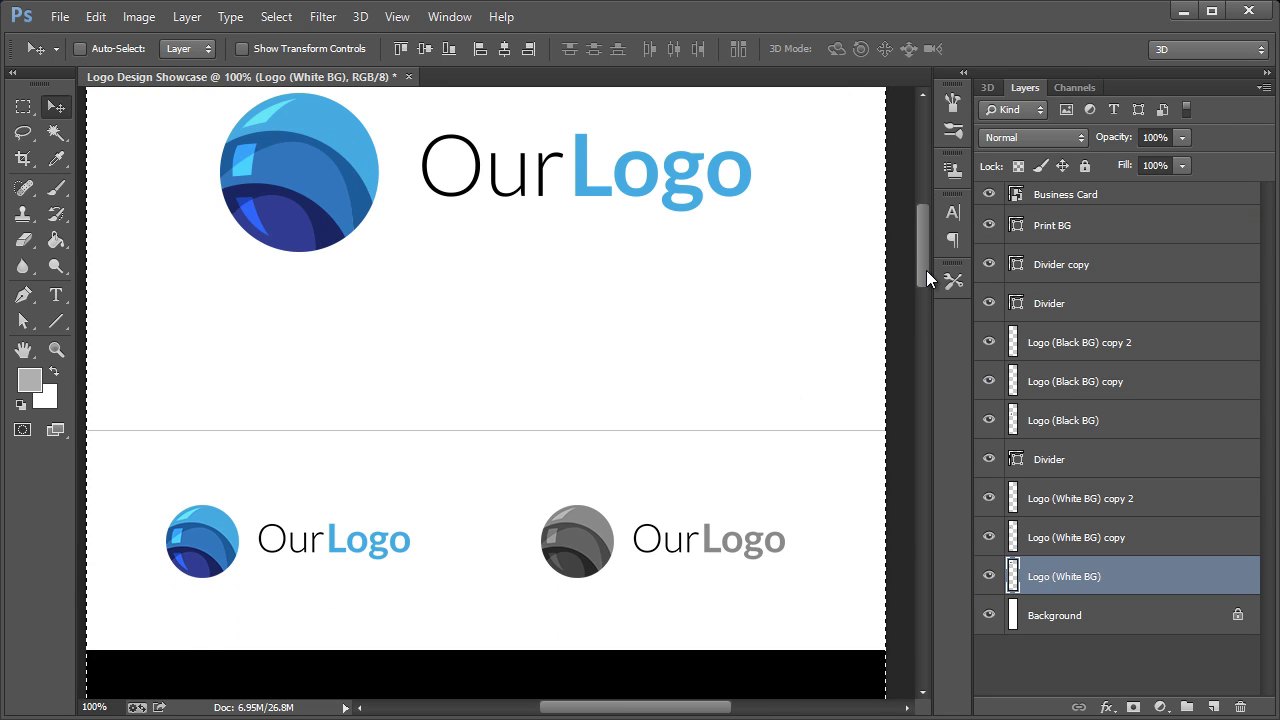
drag(926, 270, 932, 455)
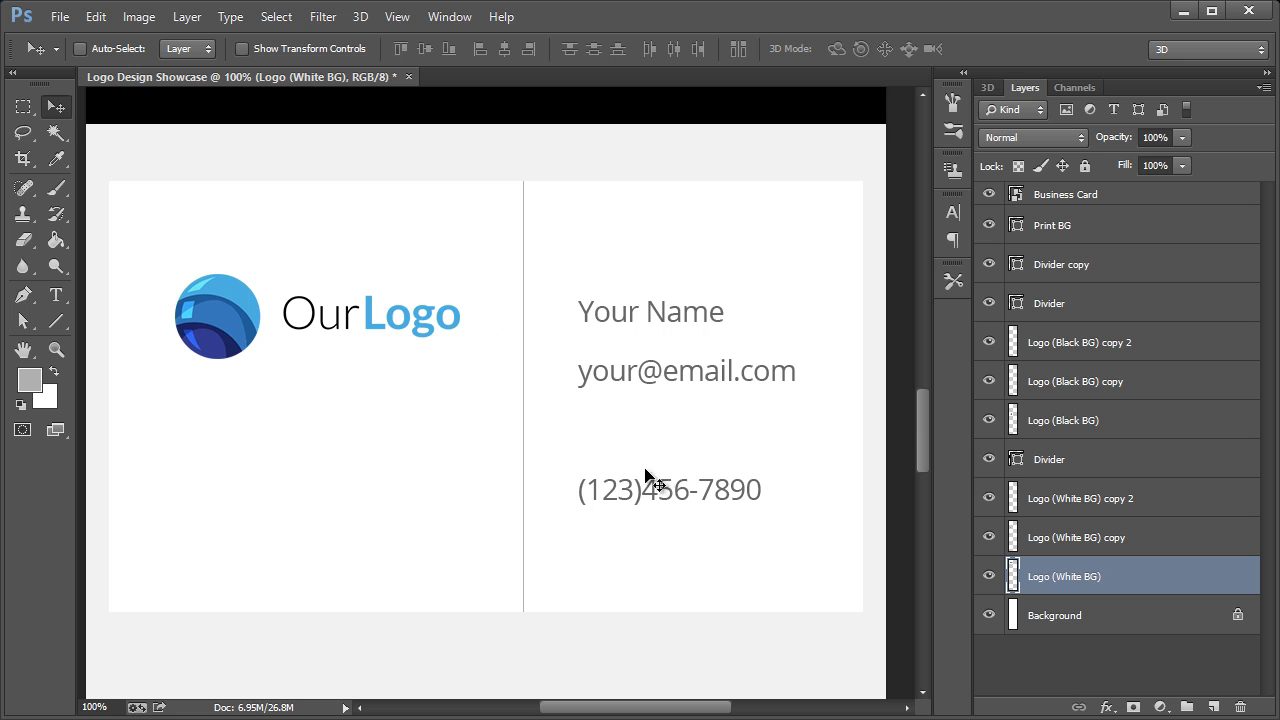
- Reopen the Business Card smart object's contents to check them and close them without edits
click(1078, 203)
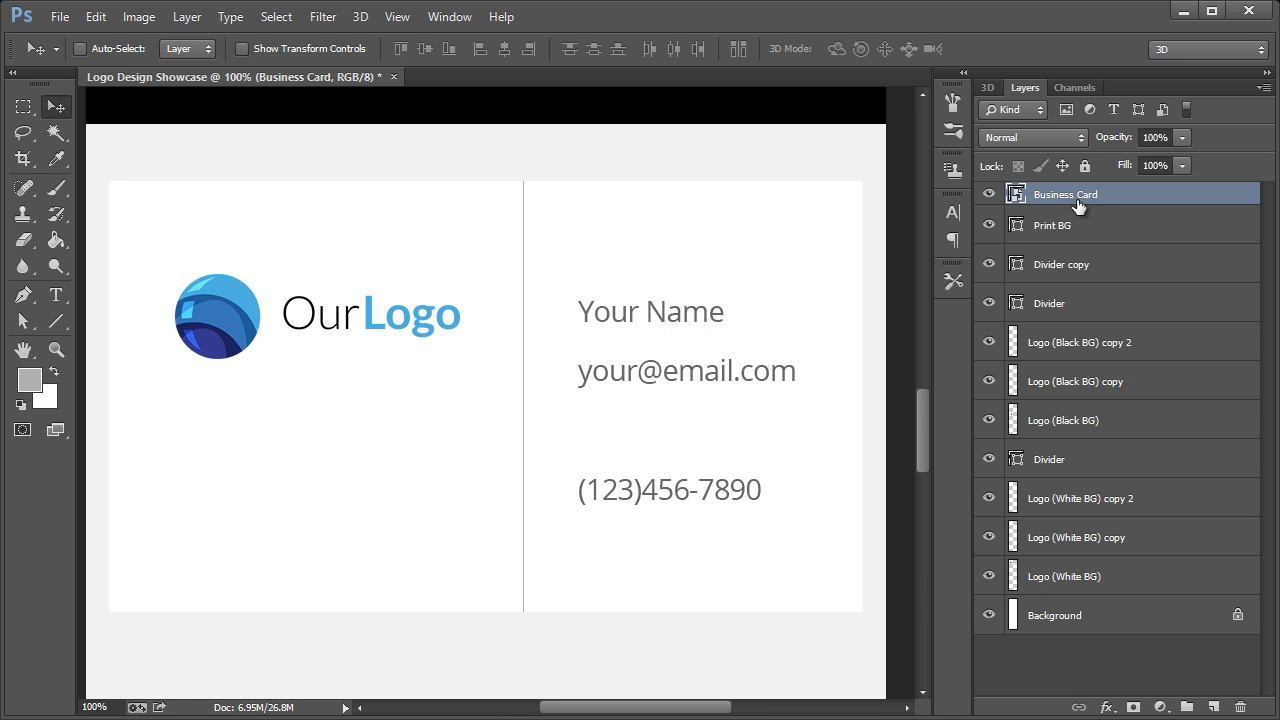
double_click(1015, 197)
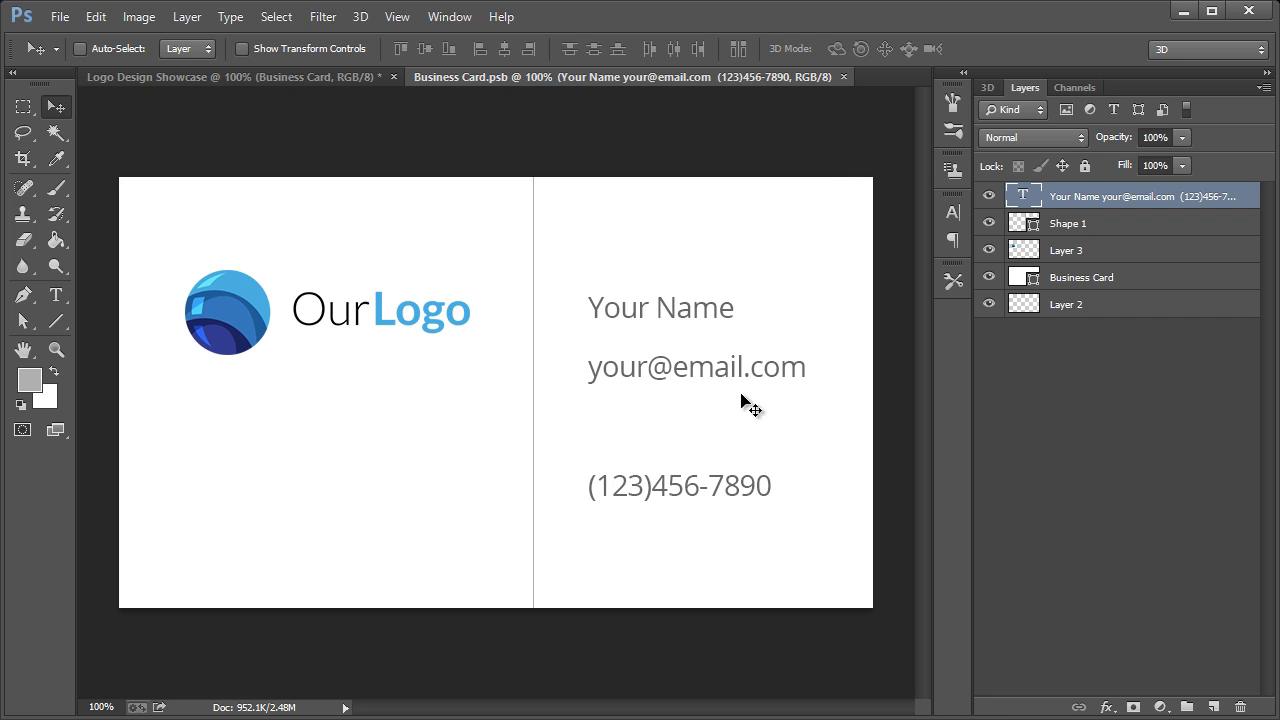
click(843, 77)
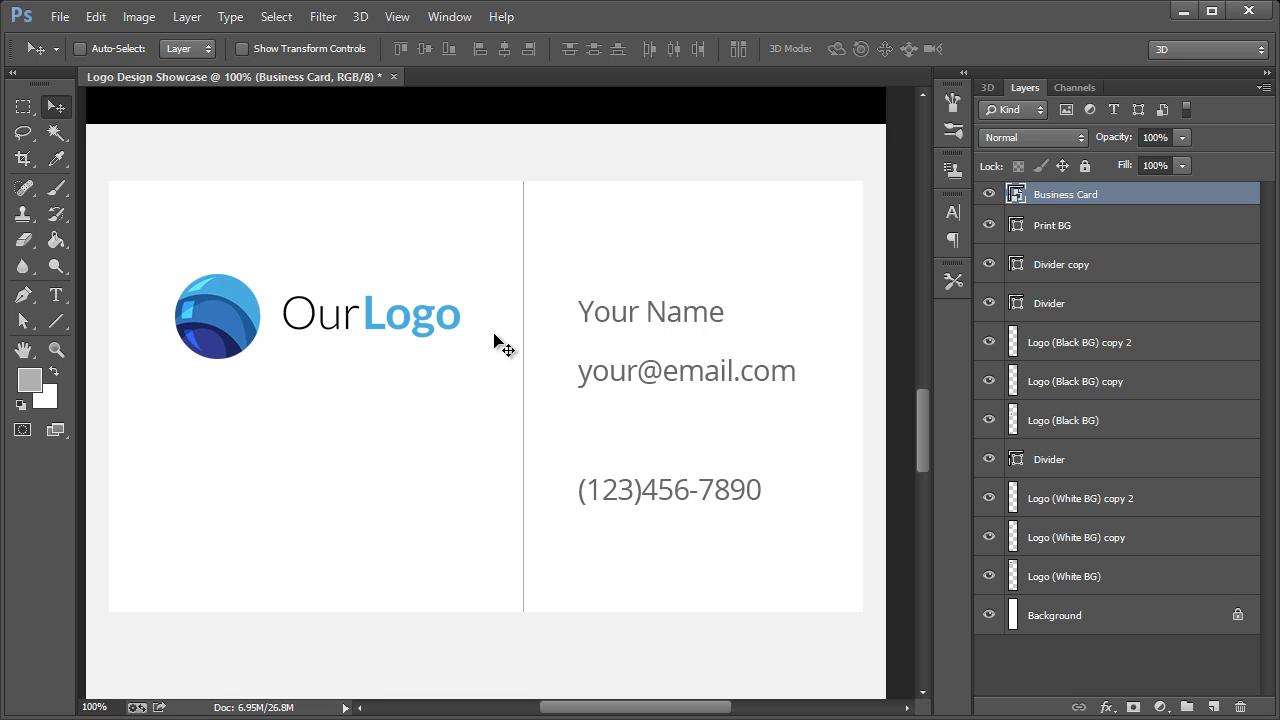
- Scale the Business Card layer to about 55% and position it in the upper middle of the light gray section
key(ctrl+t)
drag(862, 612, 475, 509)
drag(429, 329, 591, 368)
click(55, 112)
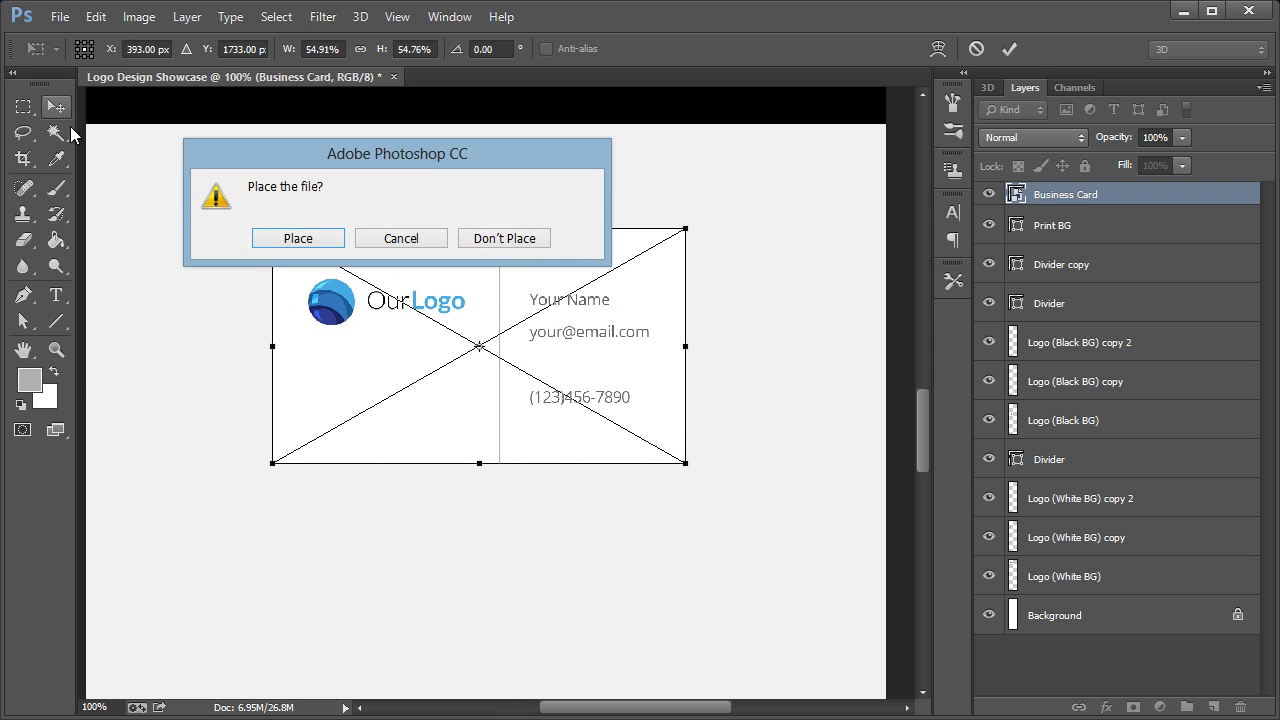
click(302, 237)
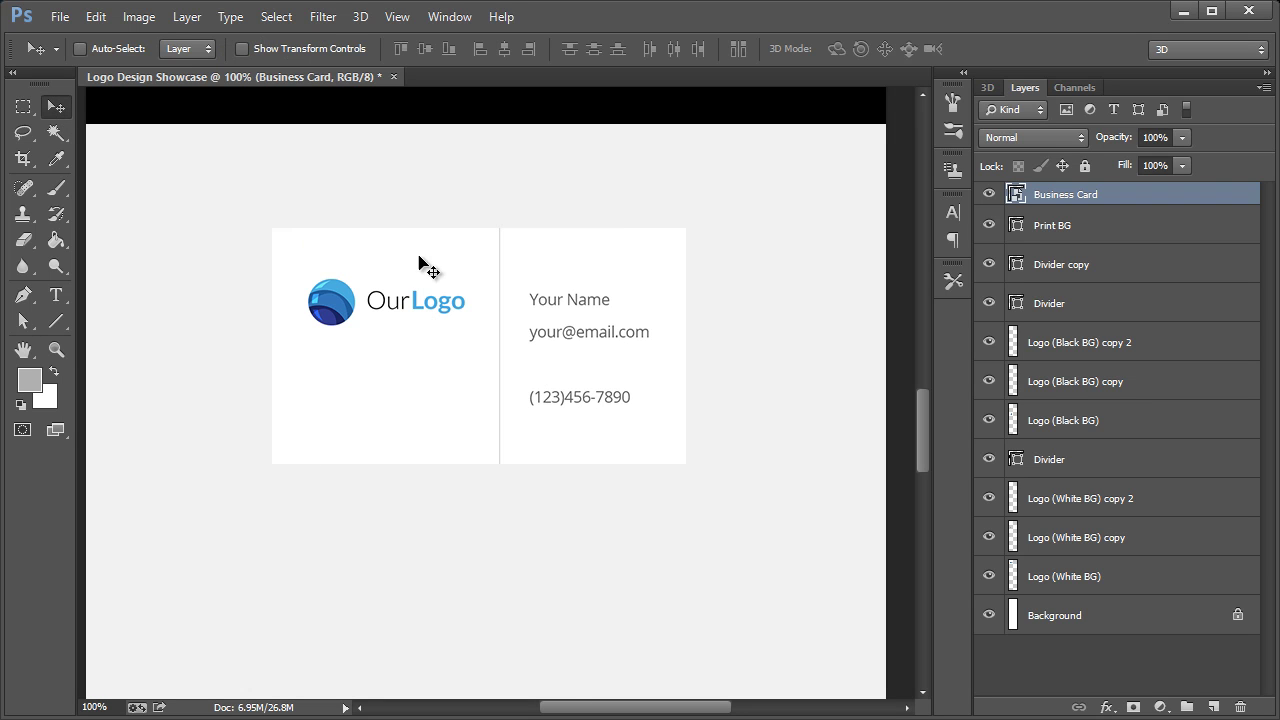
- Duplicate the Business Card layer and move the copy beneath the original in the layer order
right_click(1070, 200)
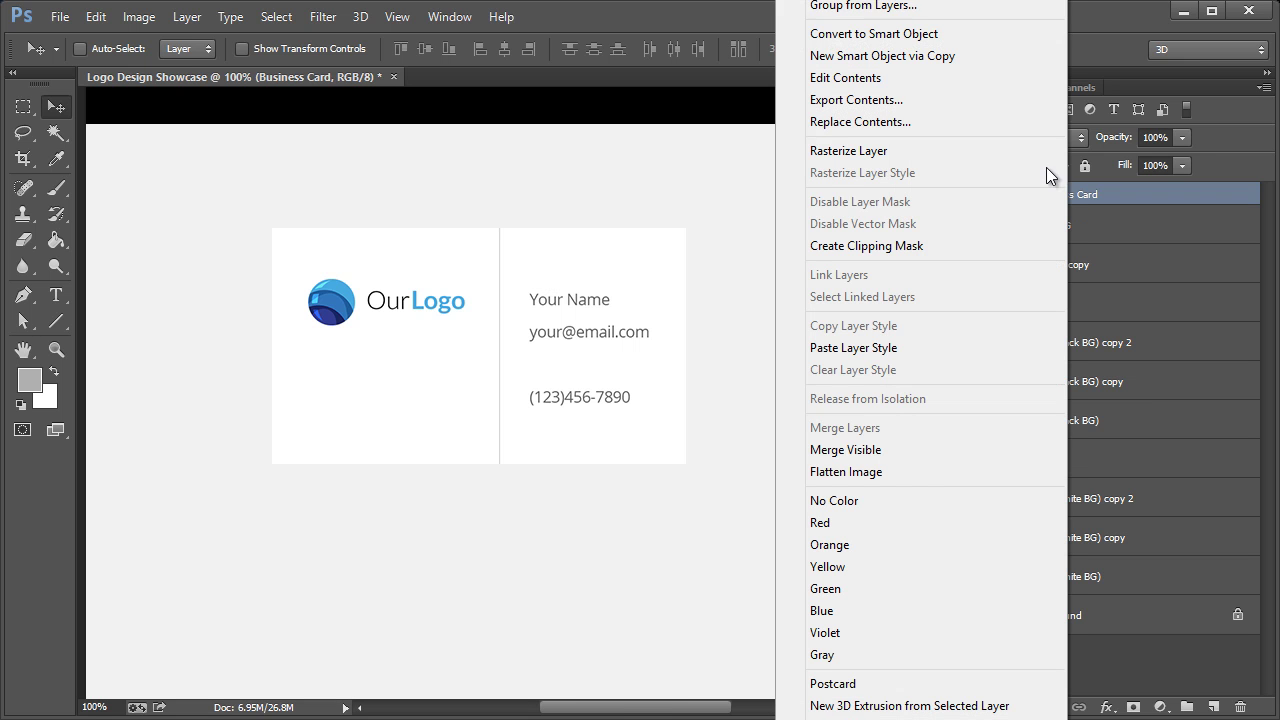
click(870, 4)
click(762, 43)
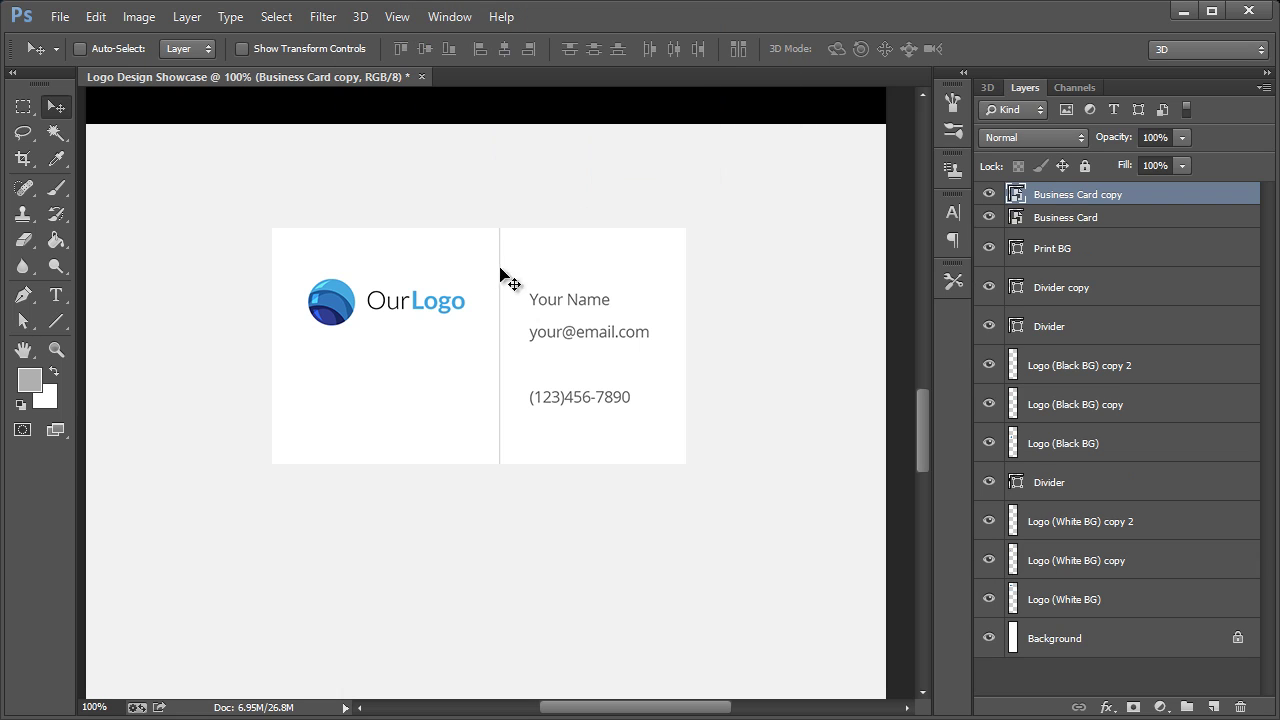
drag(1067, 203, 1068, 228)
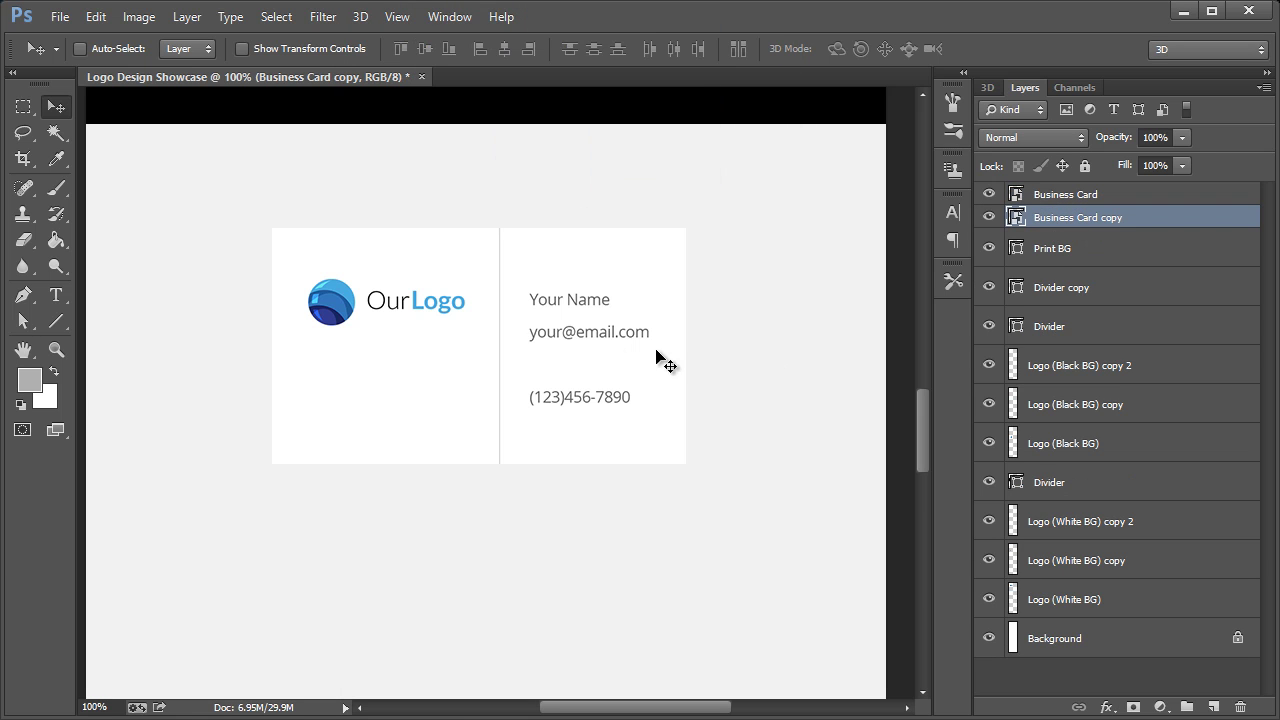
- Rotate the Business Card copy by about -2.07° behind the original card
key(ctrl+t)
drag(698, 469, 710, 466)
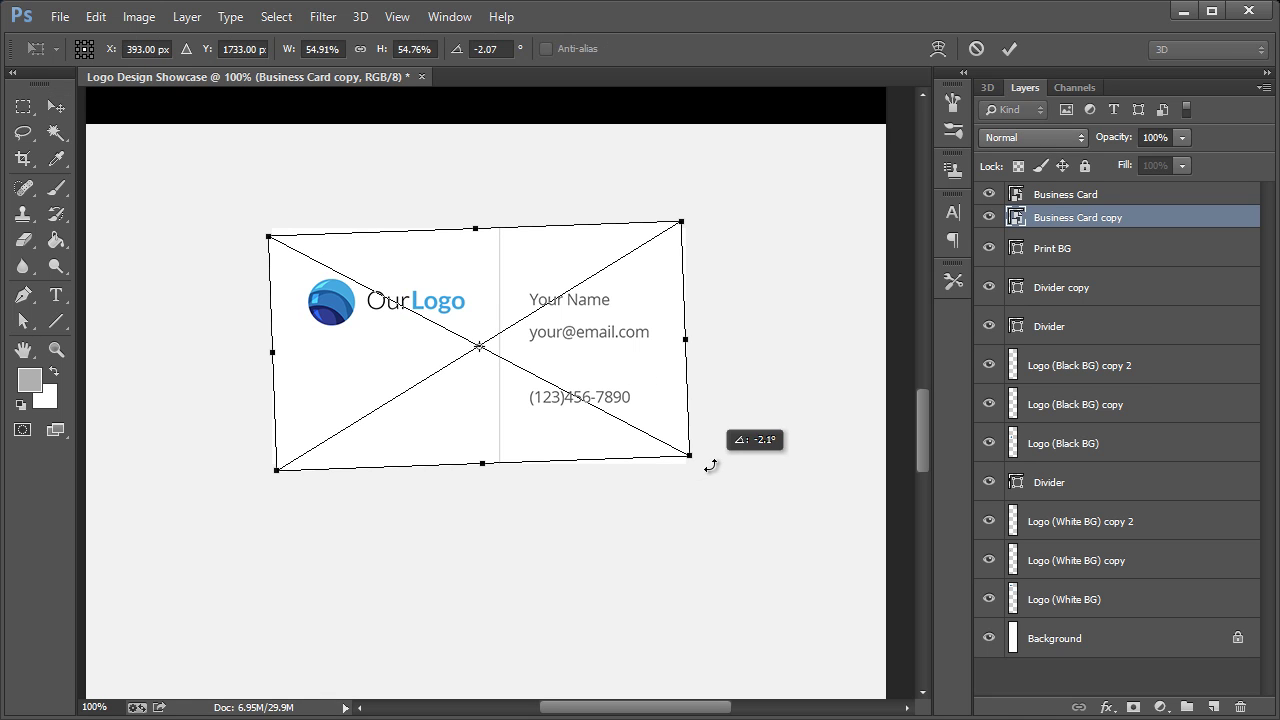
click(52, 104)
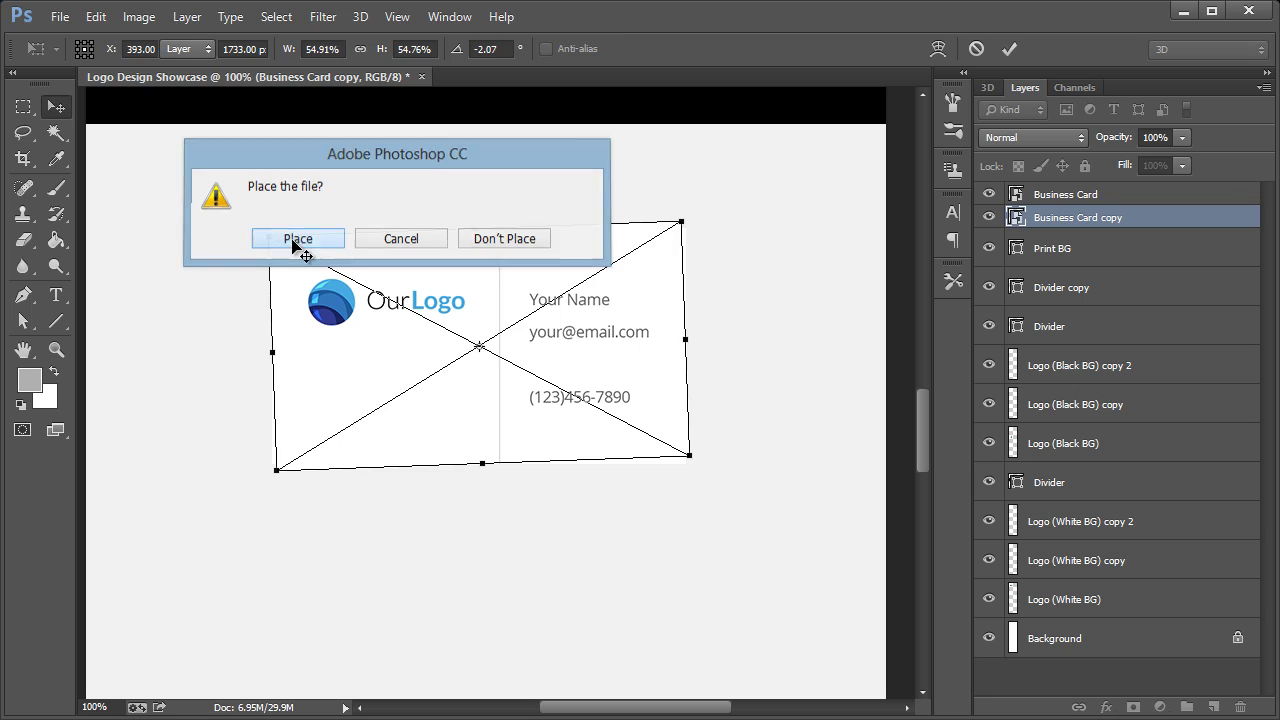
click(296, 240)
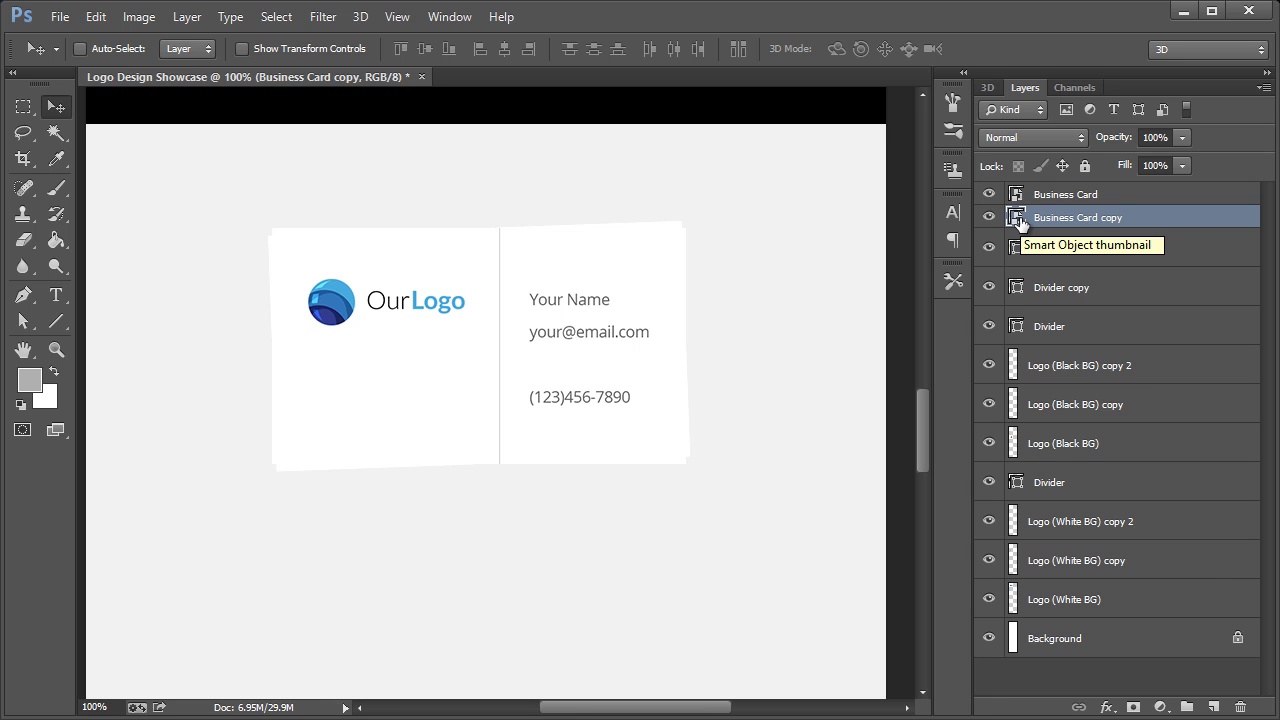
- Add a Color Overlay in Normal mode with black (#000000) to the Business Card copy layer
double_click(1250, 222)
drag(913, 167, 825, 203)
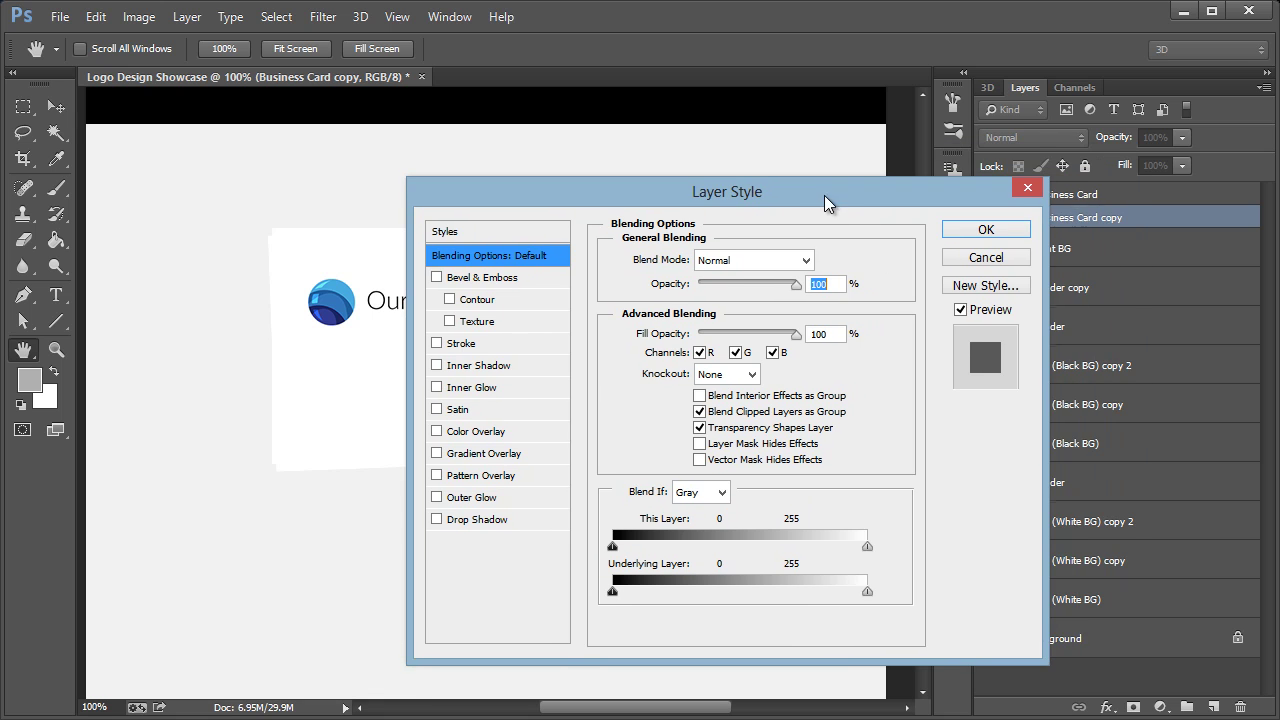
drag(696, 200, 937, 187)
click(722, 418)
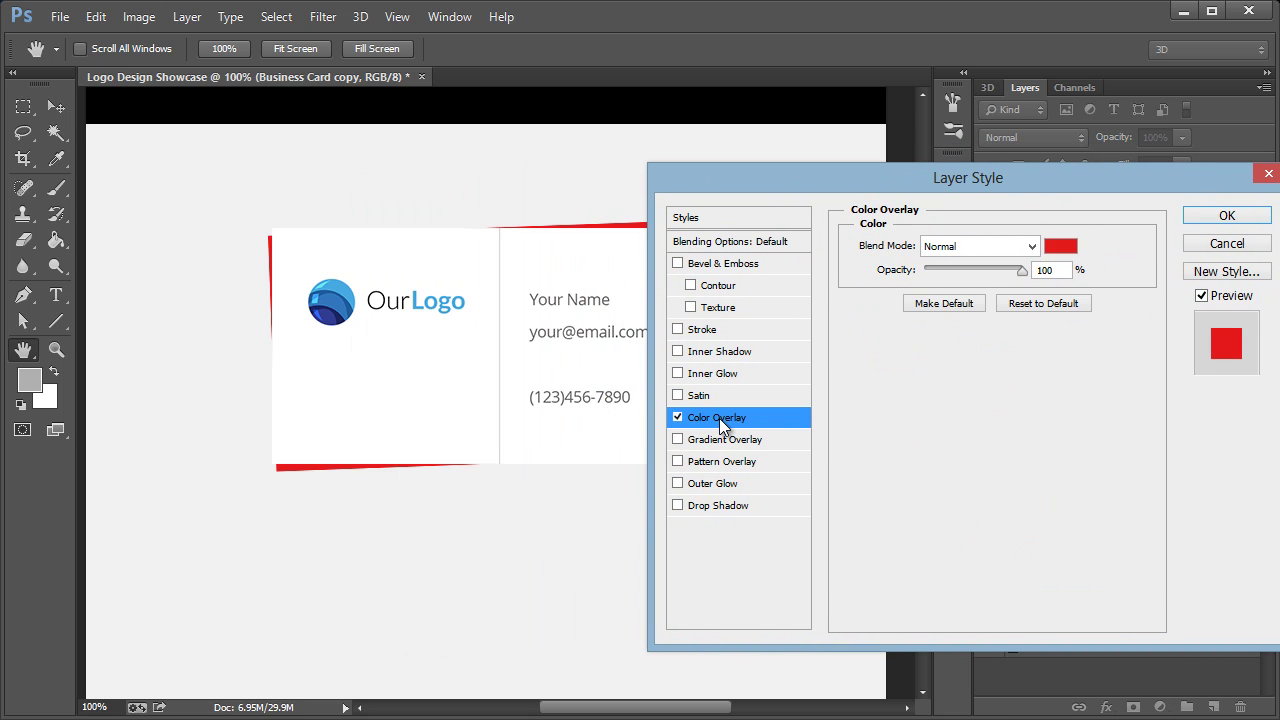
drag(761, 166, 724, 244)
click(941, 309)
click(941, 309)
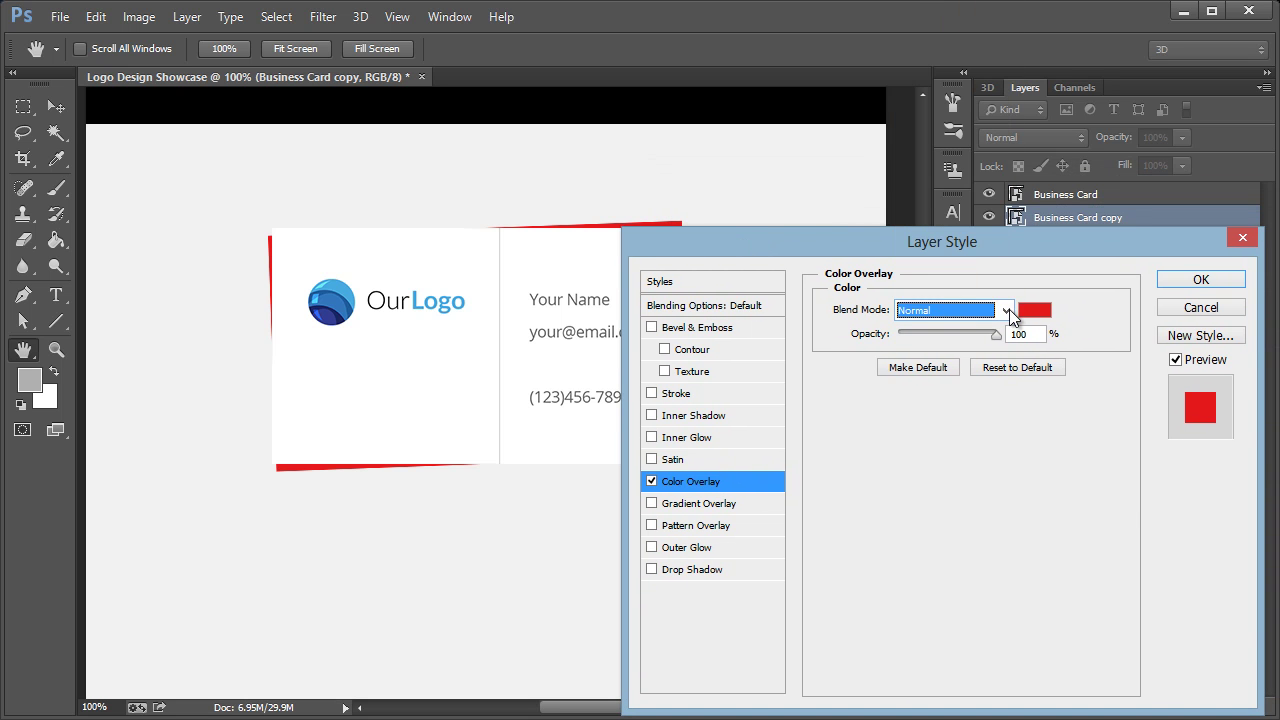
click(1034, 310)
drag(758, 259, 745, 470)
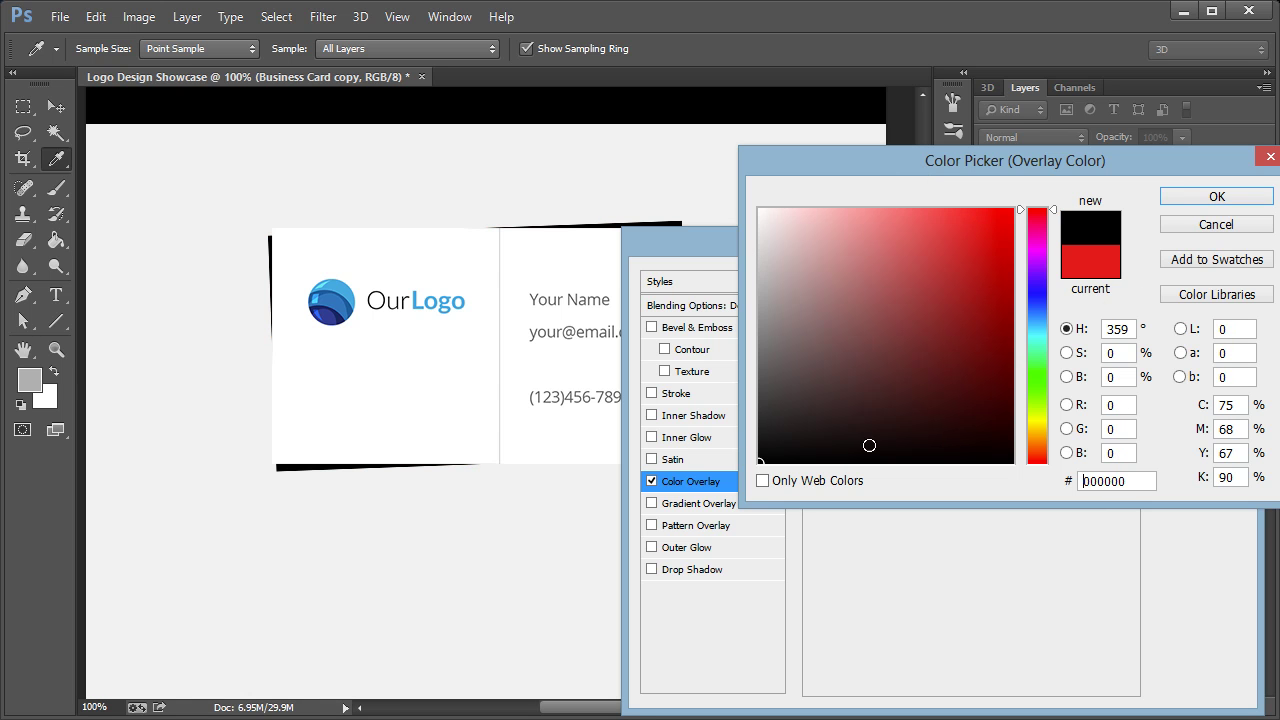
click(1229, 203)
- Set the Business Card copy's overlay opacity to 10%, apply the style and collapse its effects list
drag(998, 338, 913, 340)
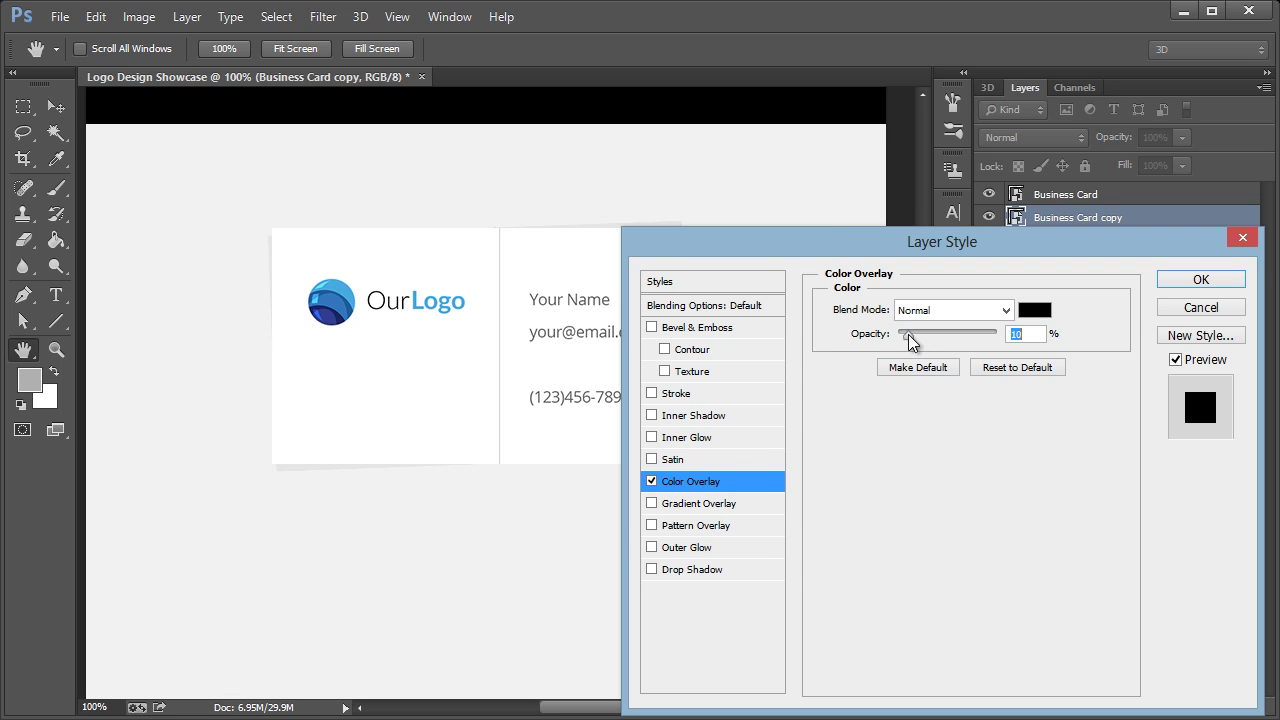
drag(816, 234, 669, 220)
click(1035, 252)
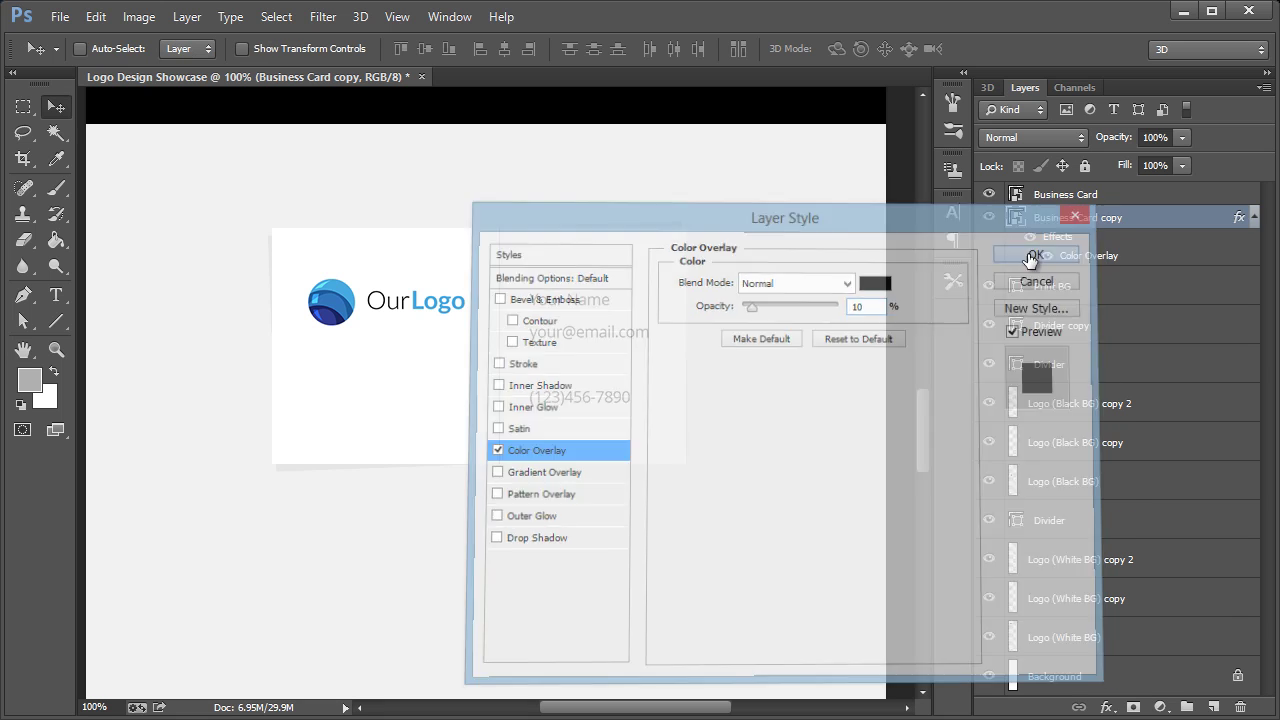
click(1254, 219)
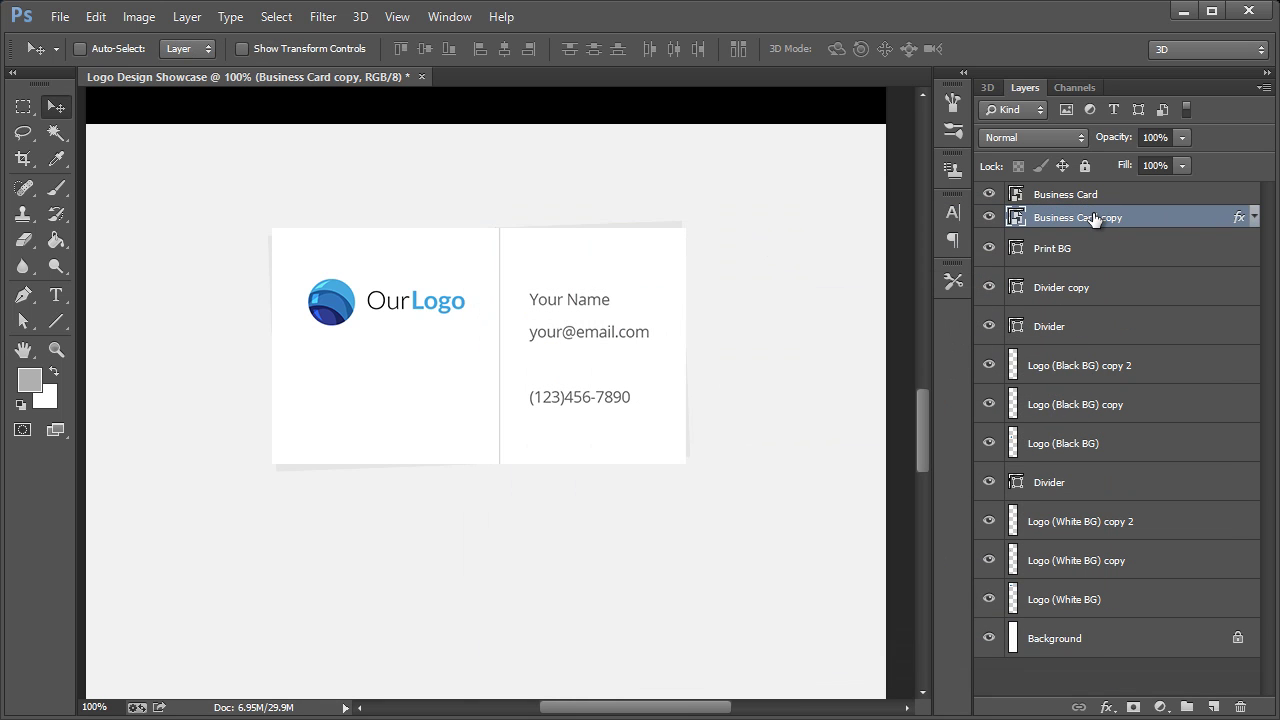
- Duplicate the Business Card copy layer and place the duplicate directly beneath it in the layer order
right_click(1093, 215)
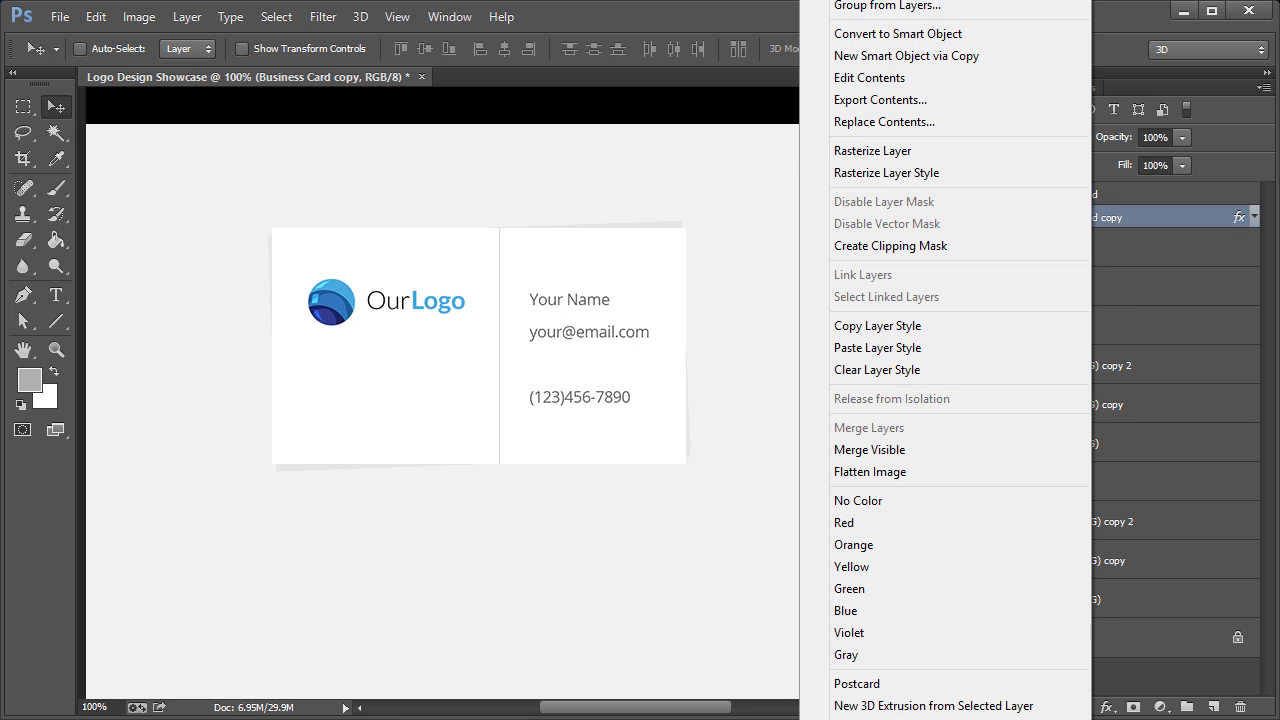
click(880, 5)
click(746, 43)
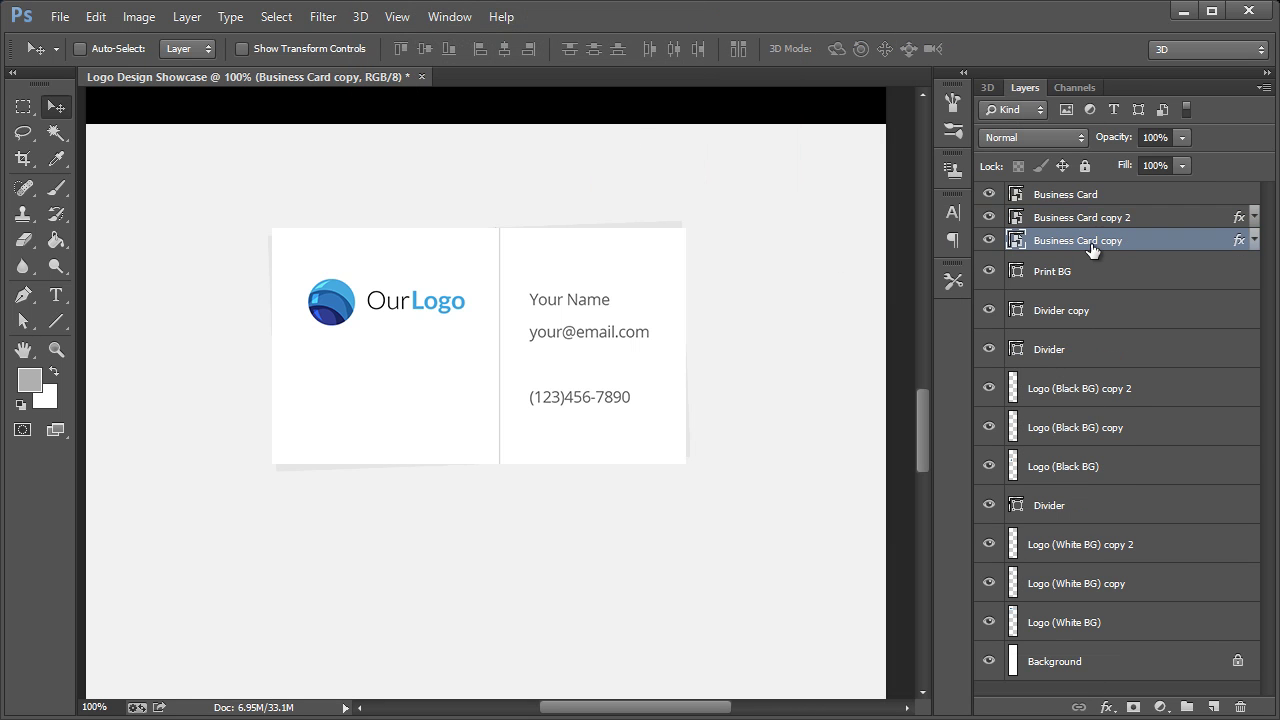
drag(1097, 219, 1112, 252)
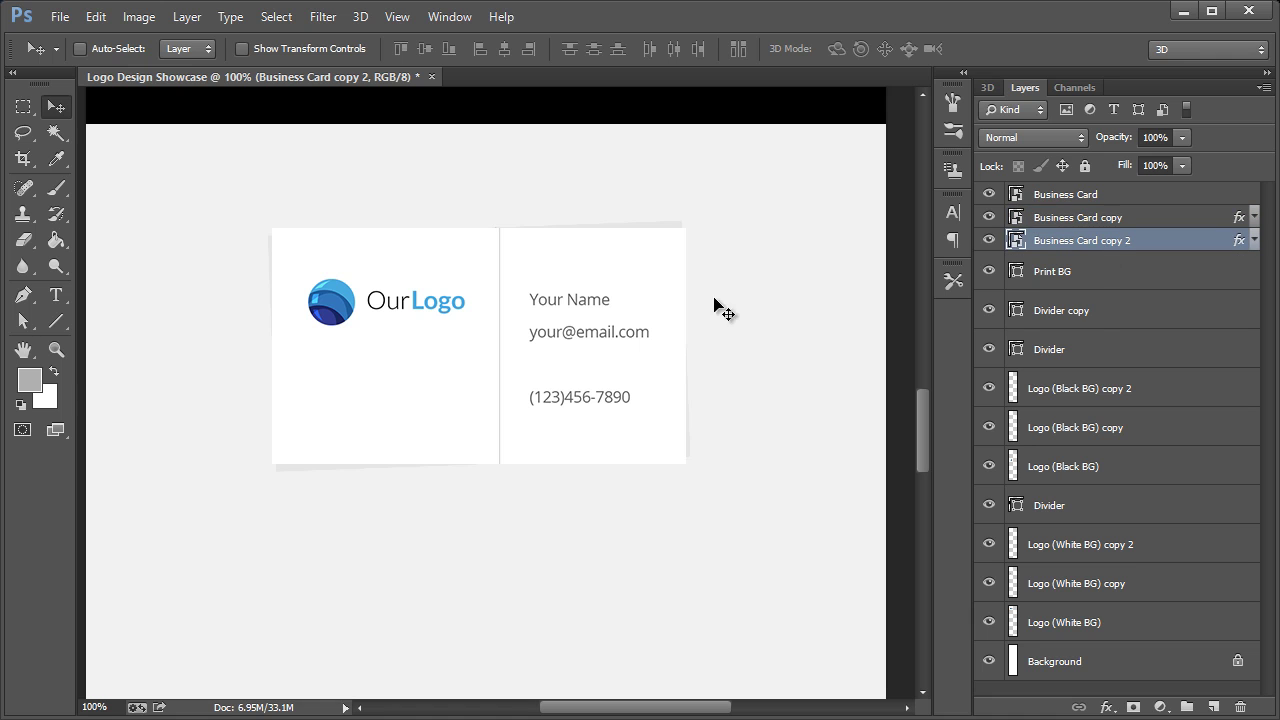
- Rotate the Business Card copy 2 layer to about -3.96° and commit the transform
key(ctrl+t)
drag(746, 371, 758, 362)
click(56, 106)
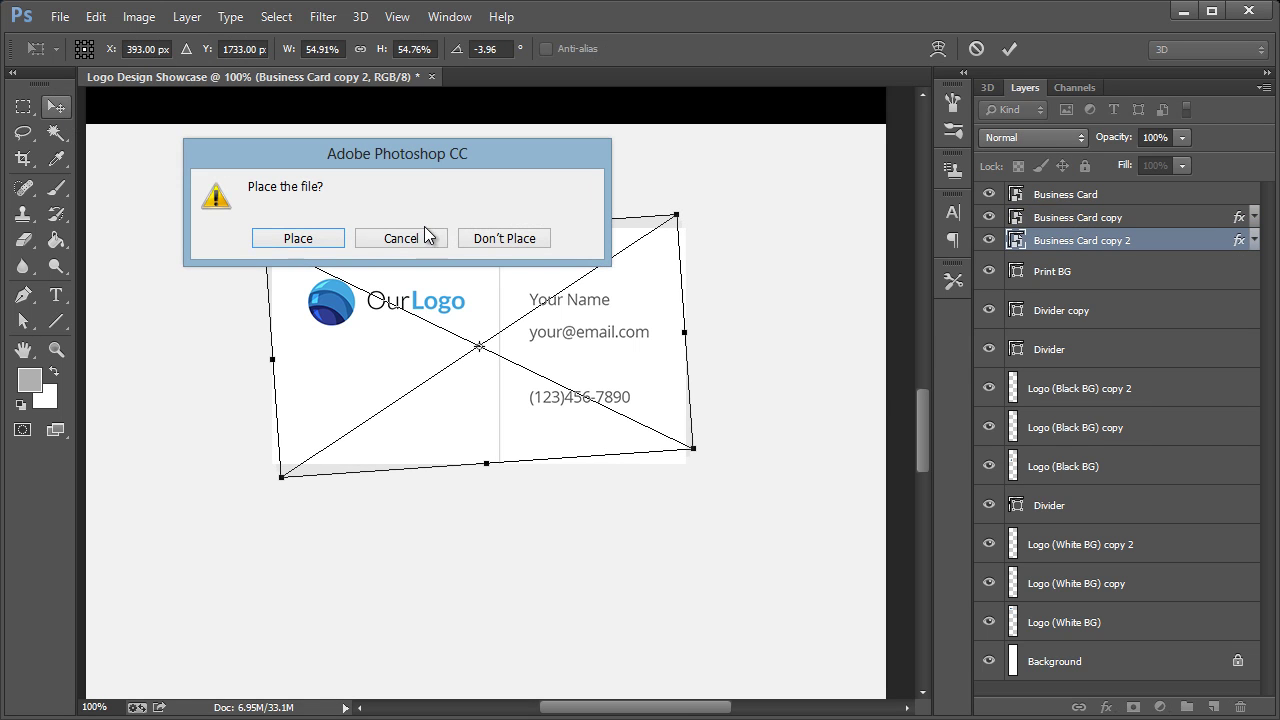
click(312, 240)
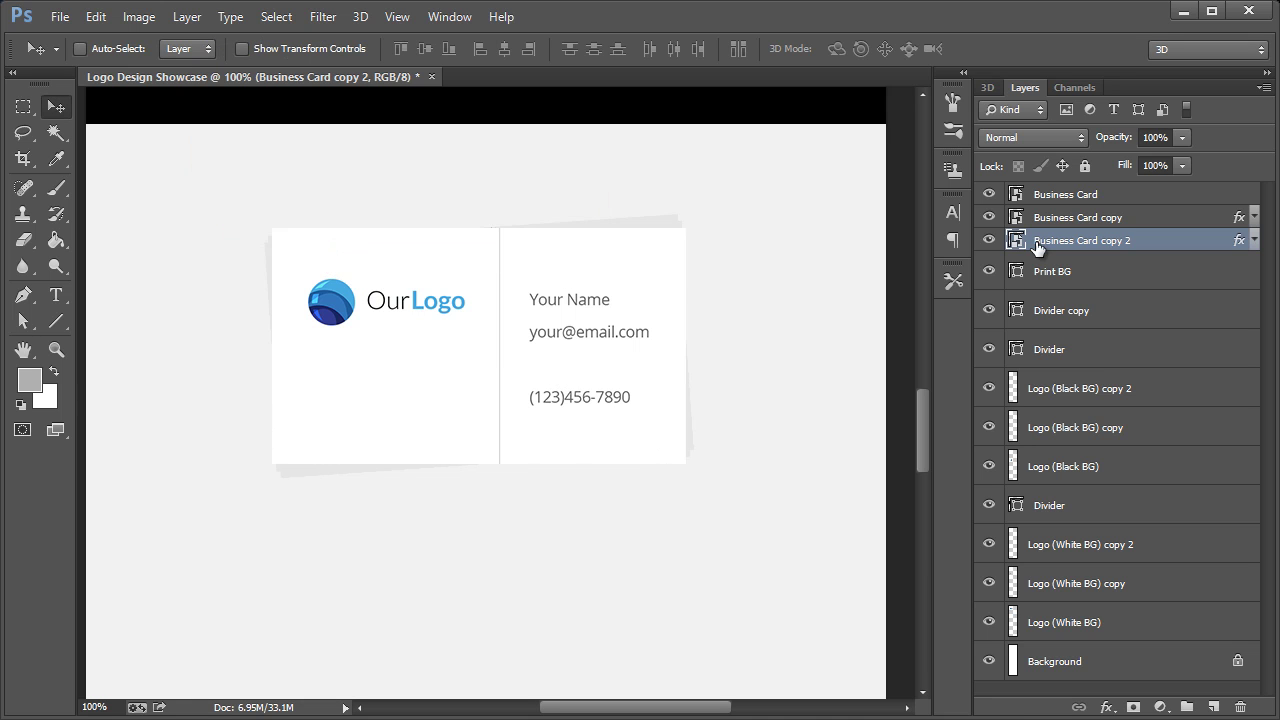
- Set the Color Overlay opacity of Business Card copy 2 to 12% and collapse its effects list
click(1253, 242)
double_click(1083, 280)
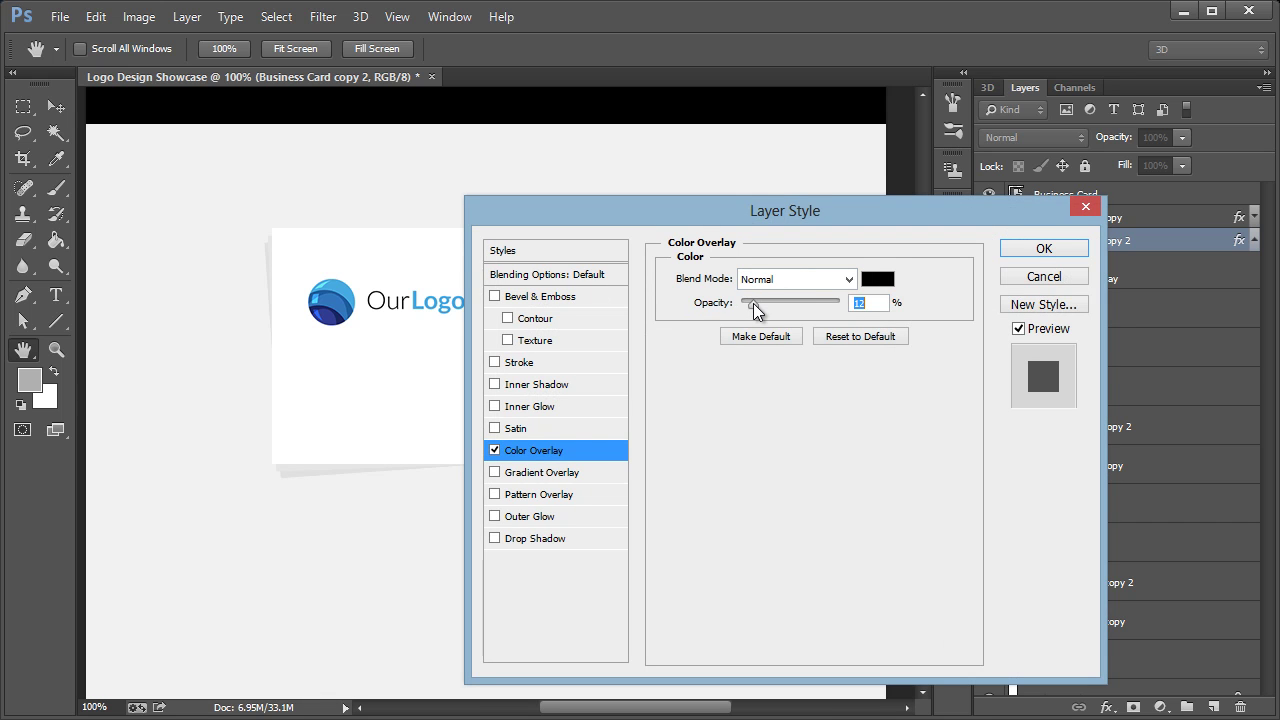
drag(721, 217, 994, 215)
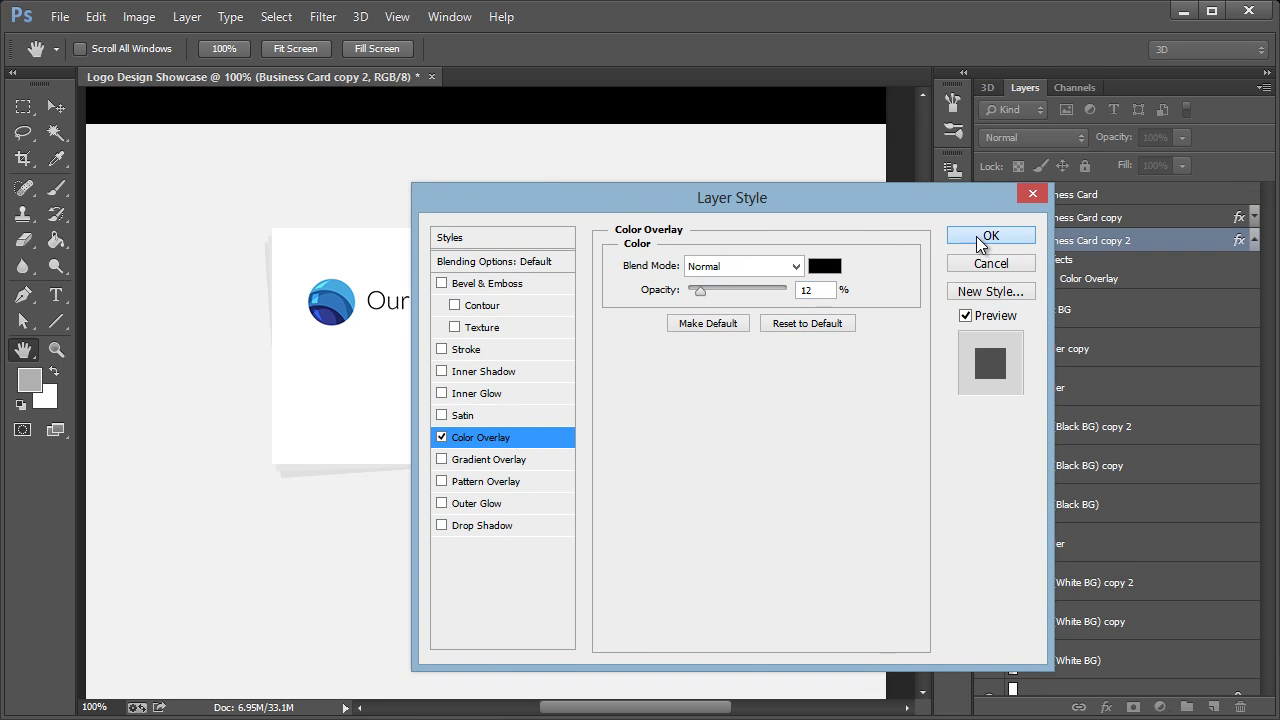
click(988, 238)
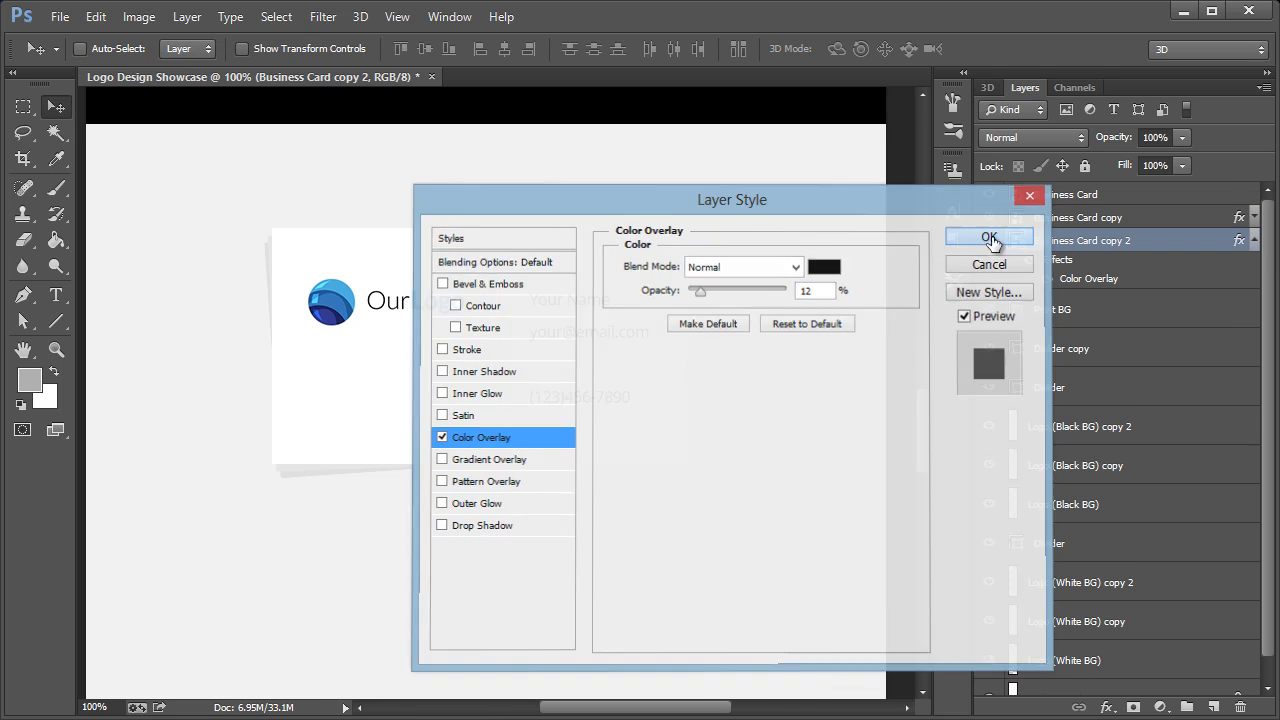
click(1255, 242)
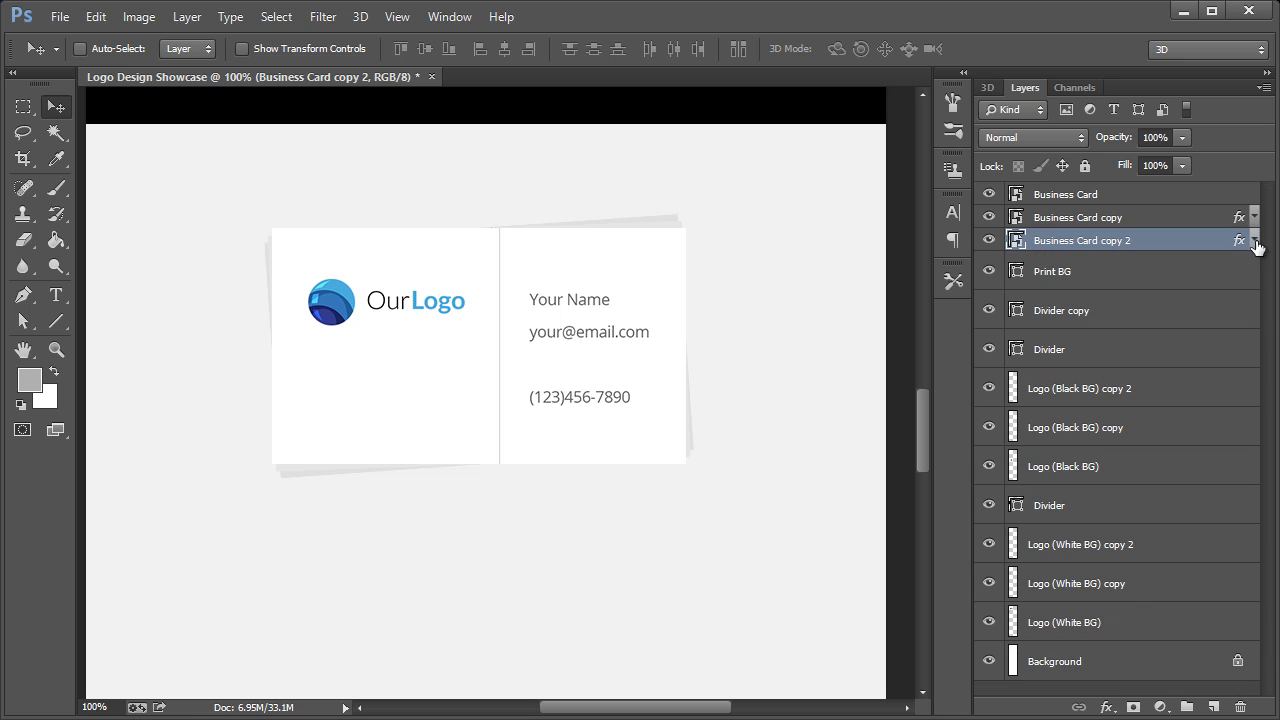
- Create a new layer named Card Shadow directly above the Print BG layer
click(1090, 271)
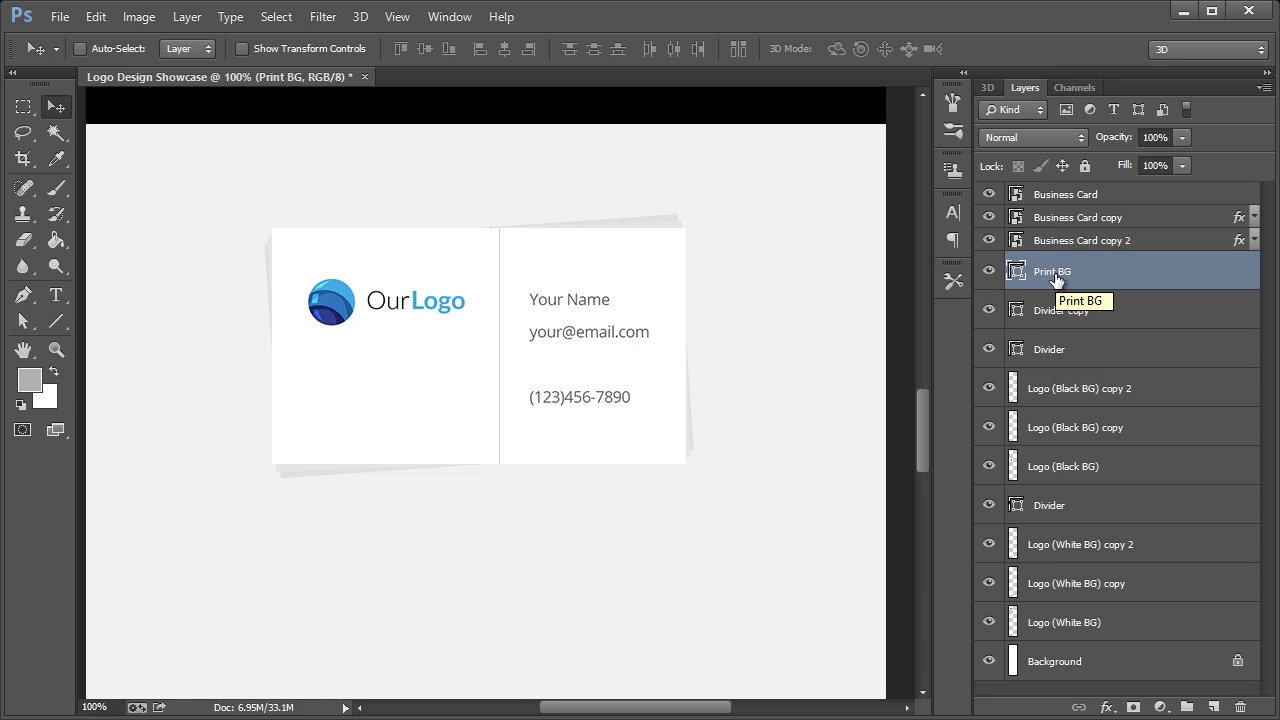
drag(1058, 281, 1051, 248)
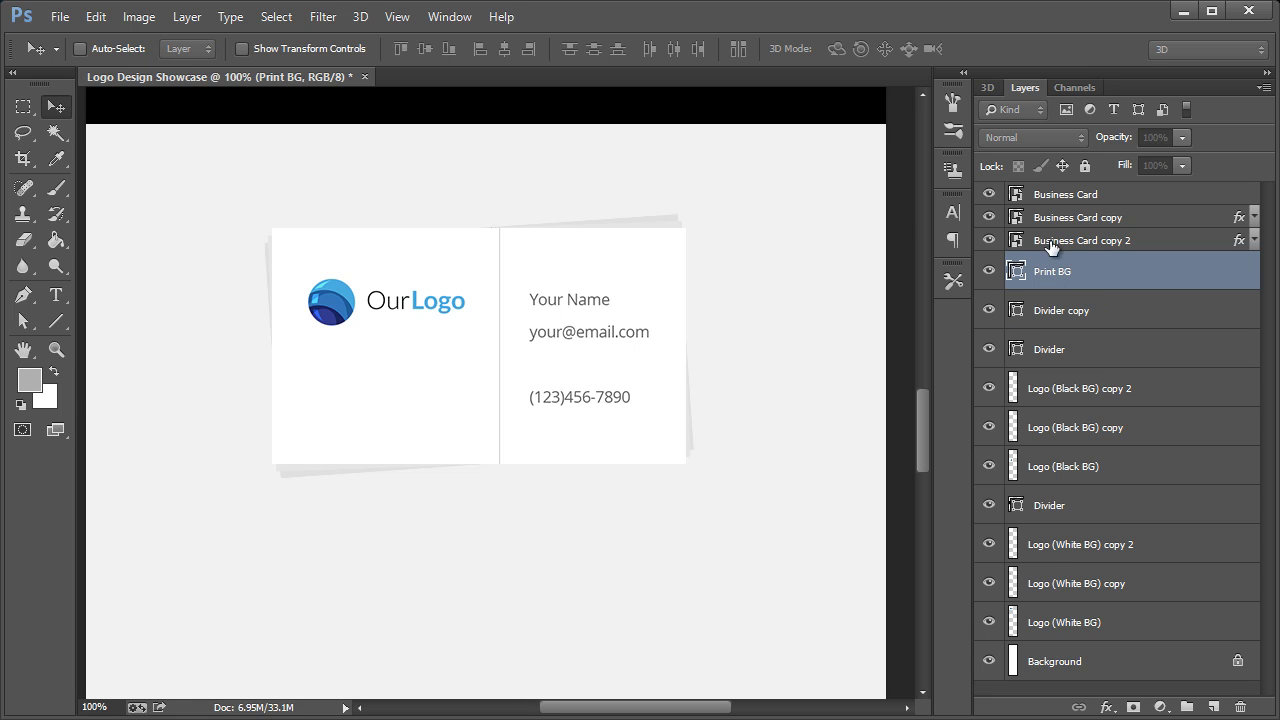
key(ctrl+shift+n)
text(Card Backgrou)
key(BackSpace)
key(BackSpace)
key(BackSpace)
key(BackSpace)
key(BackSpace)
key(BackSpace)
key(BackSpace)
key(BackSpace)
text(Shadow)
click(765, 281)
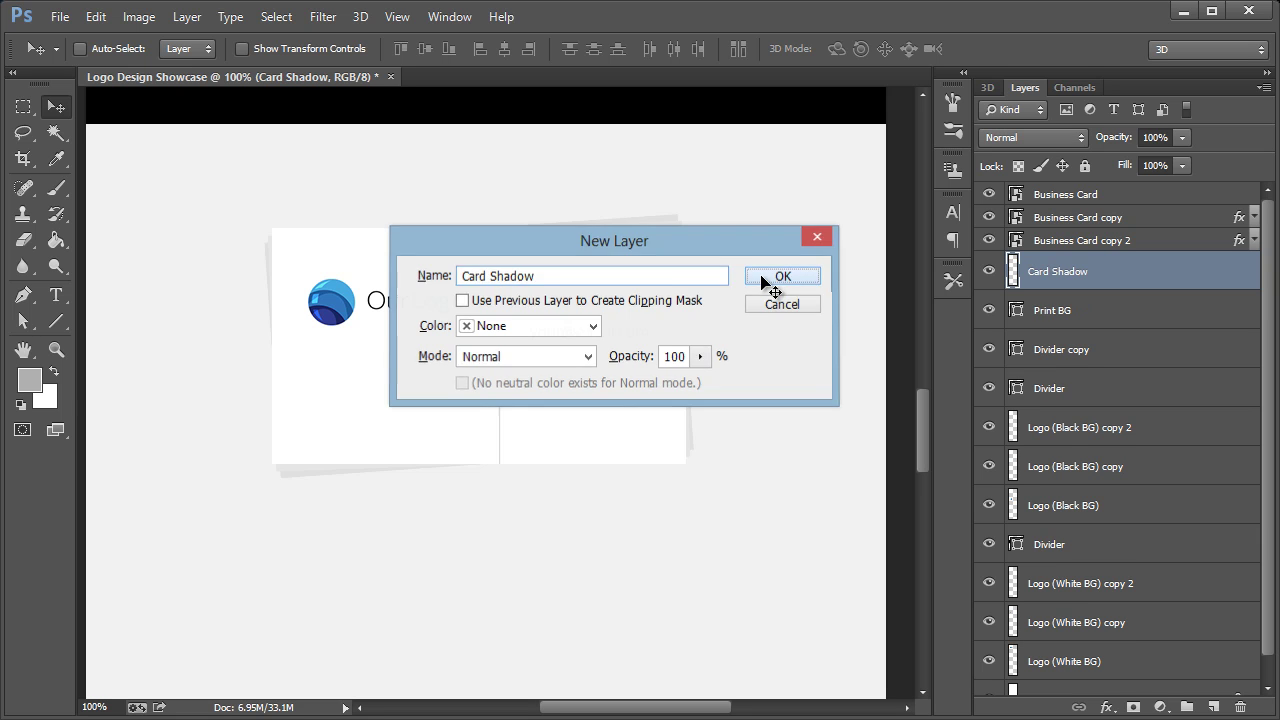
- Set up a soft Brush with a size of 160 px and 0% hardness
click(57, 193)
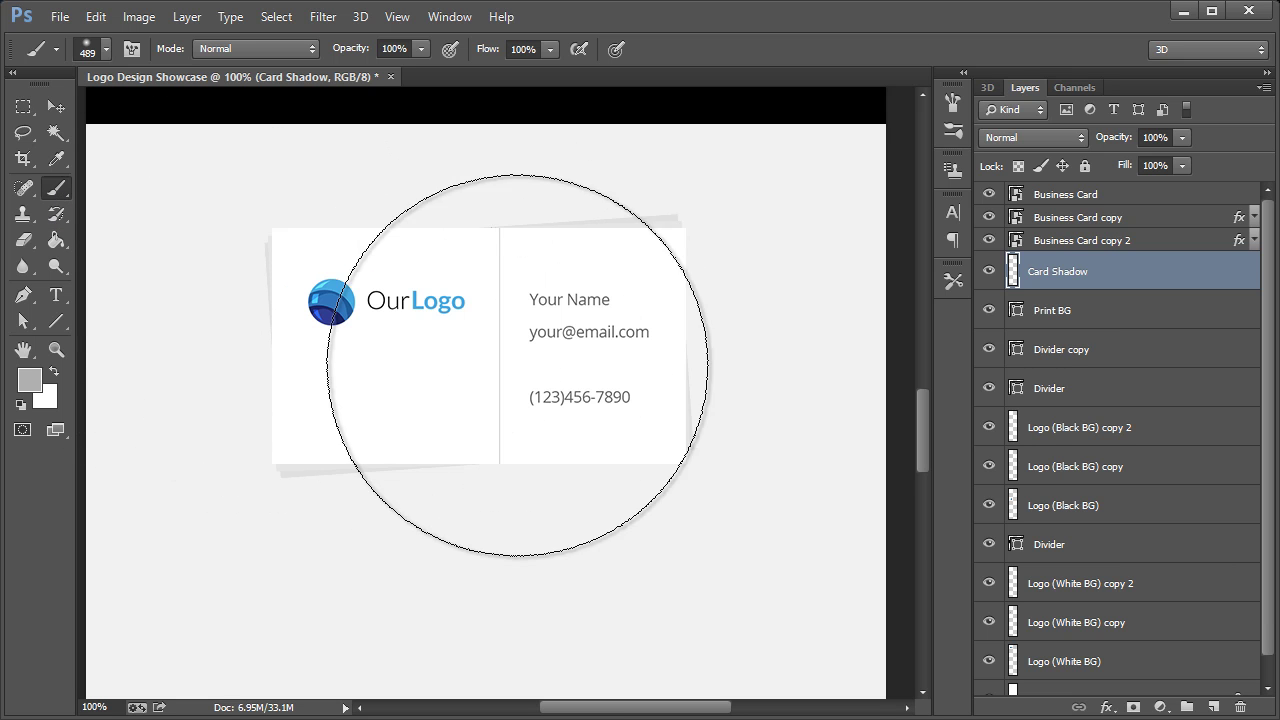
click(109, 56)
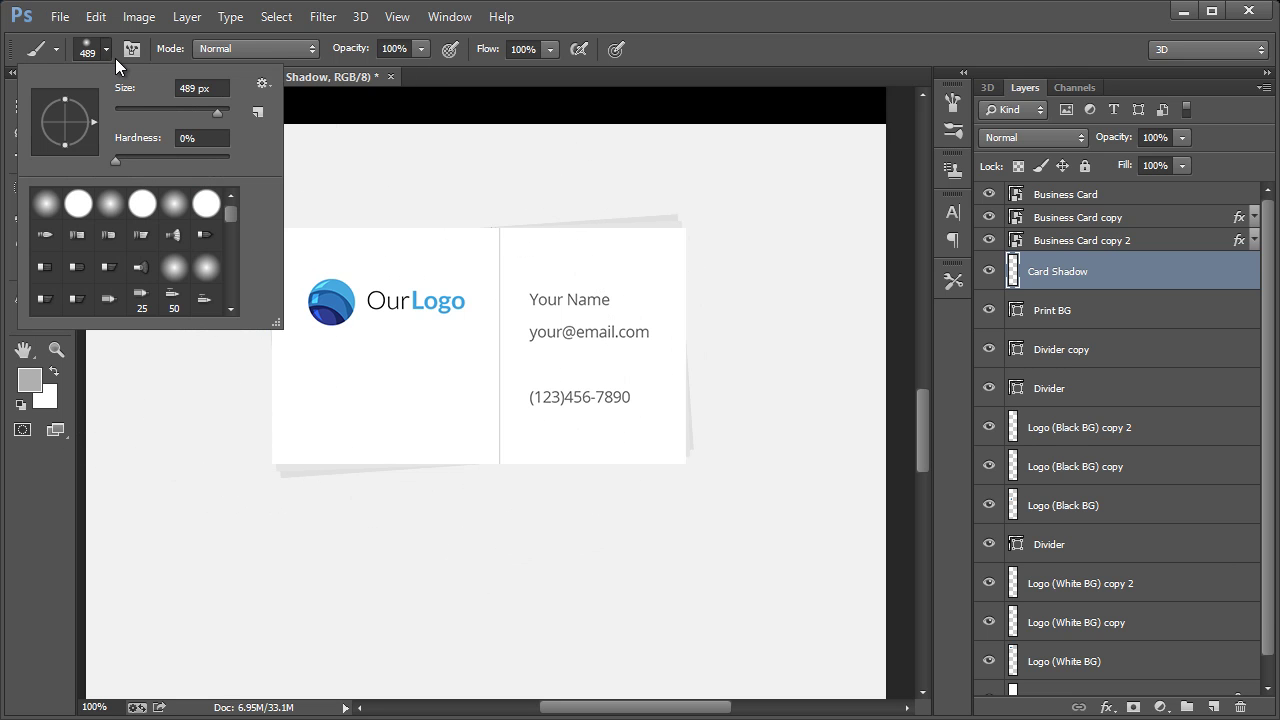
drag(186, 110, 189, 111)
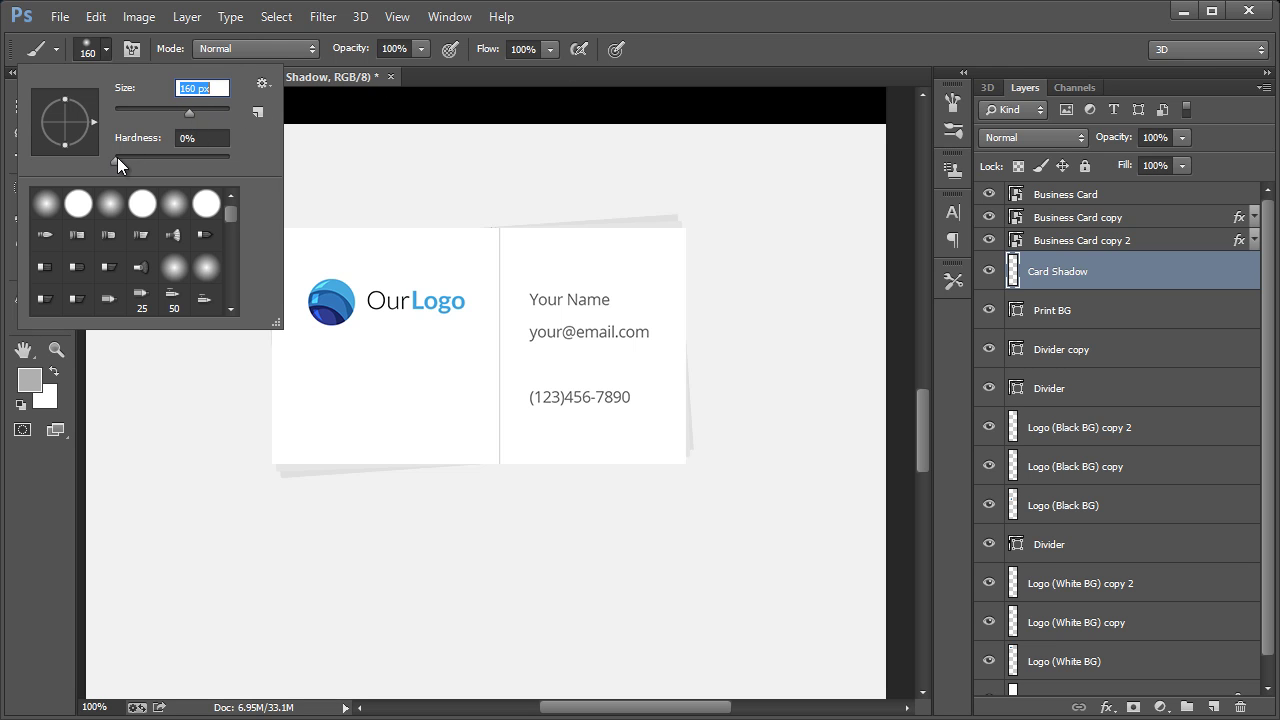
key(Return)
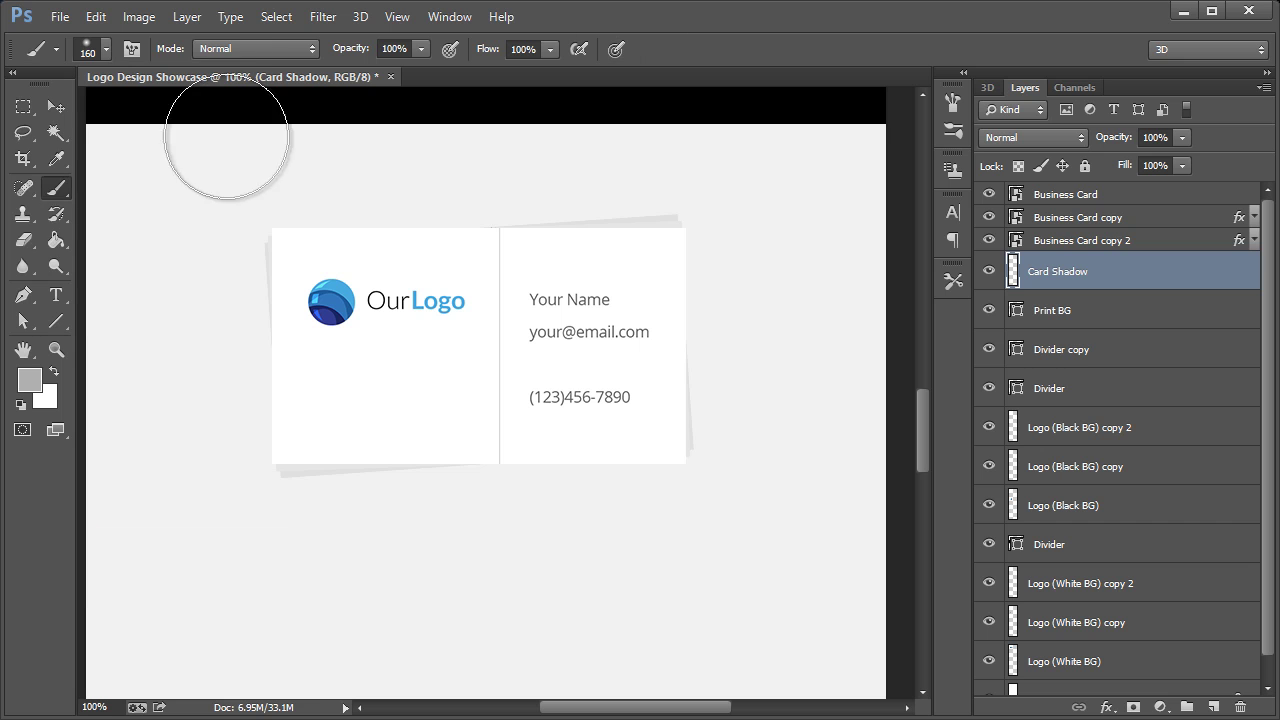
- Set the foreground color to gray #838383 and paint soft shadows behind the card's upper-left and lower-right corners on Card Shadow
click(33, 380)
click(759, 332)
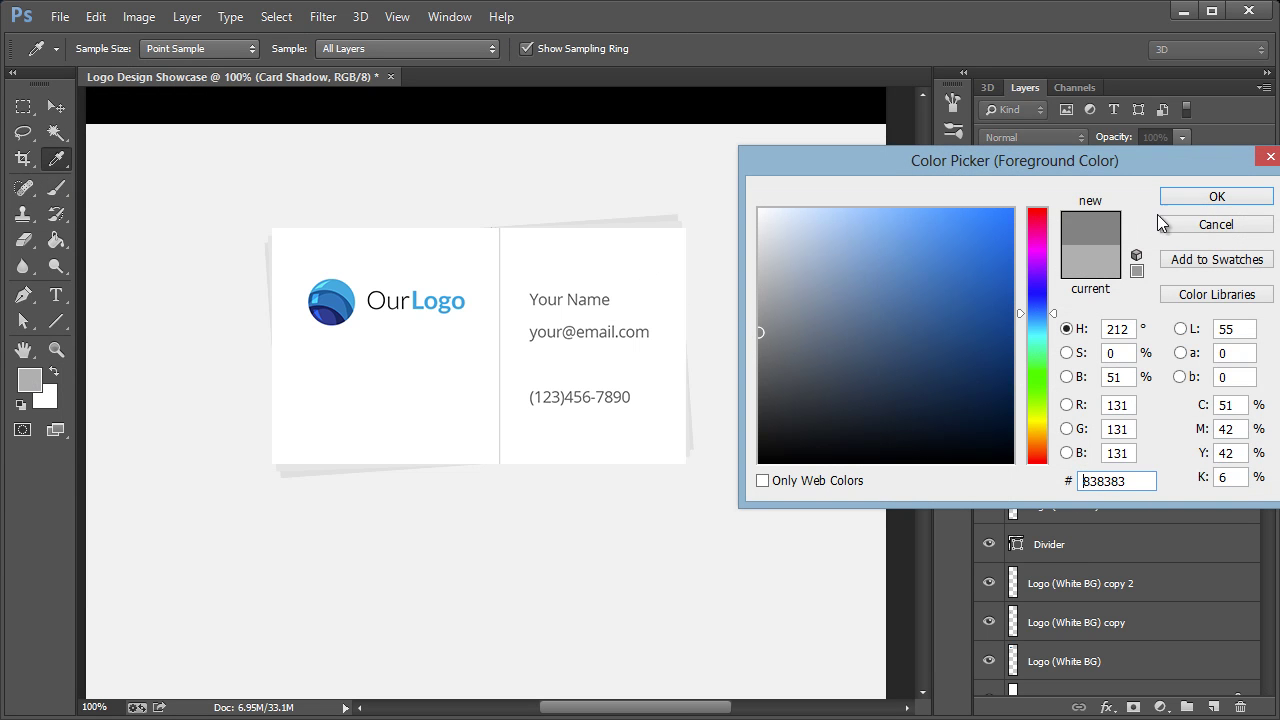
click(1199, 198)
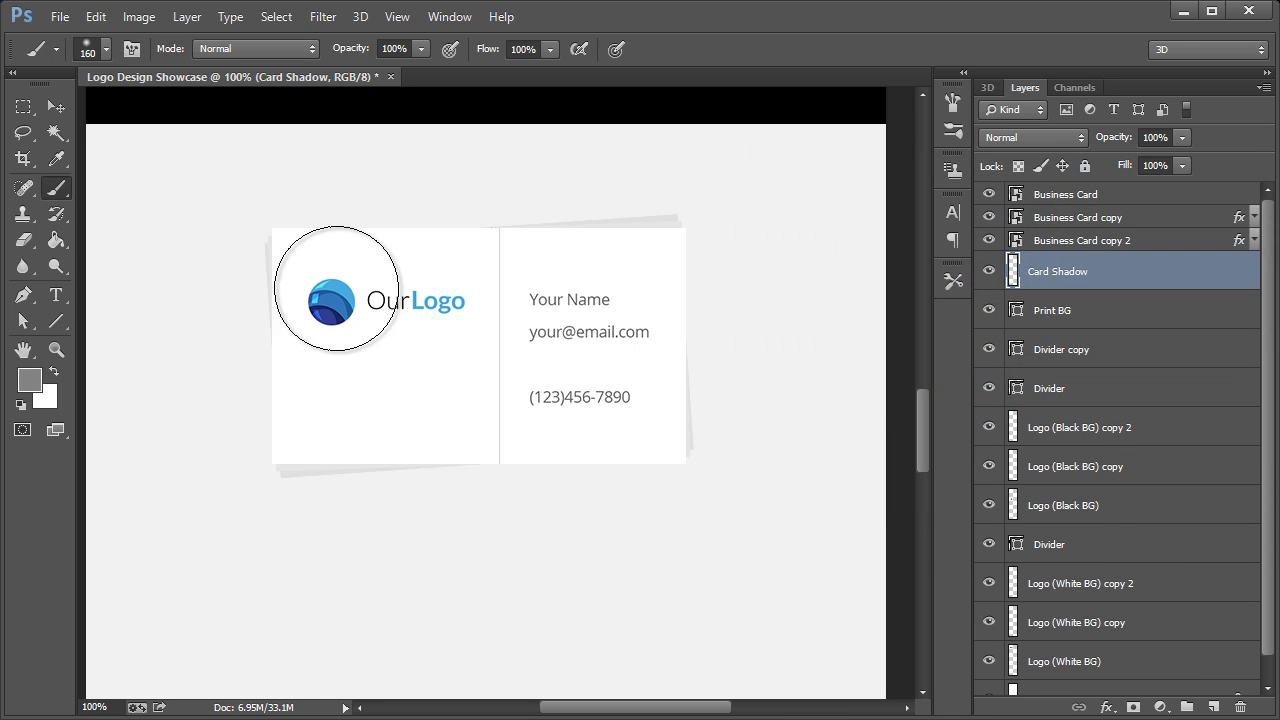
mouse_move(334, 289)
mouse_down()
mouse_move(388, 324)
mouse_move(363, 363)
mouse_up()
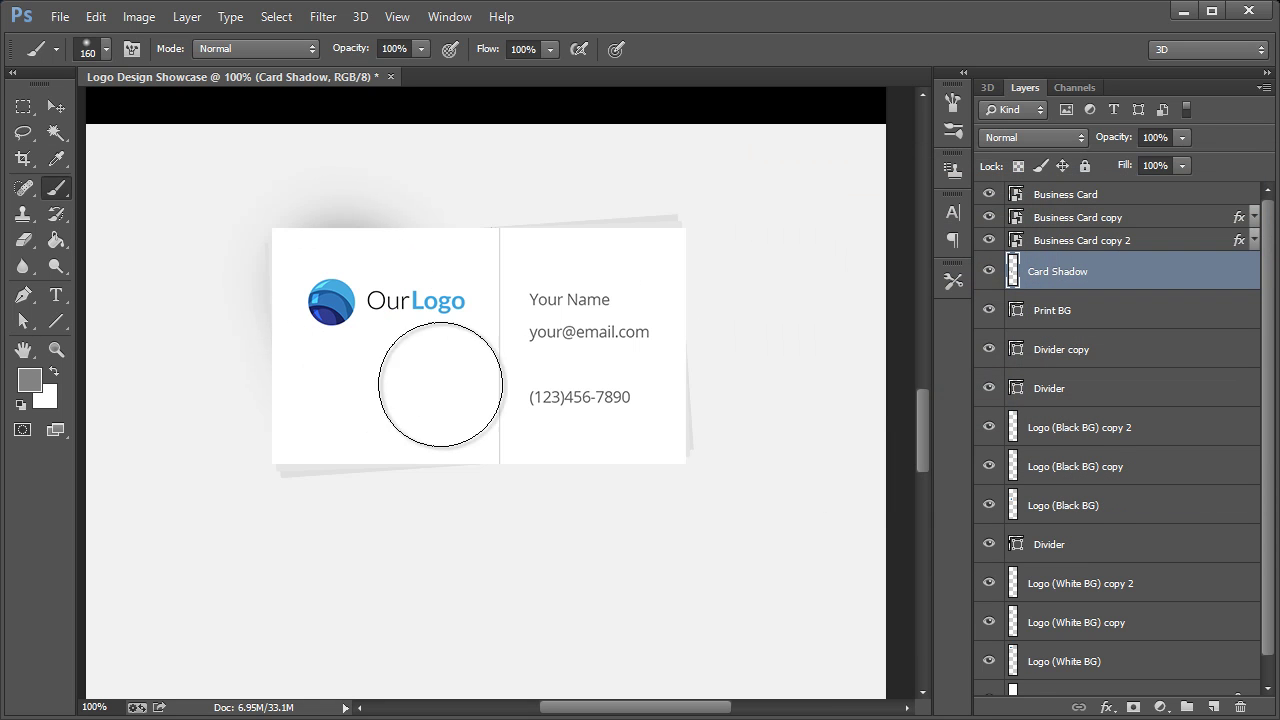
mouse_move(651, 286)
mouse_down()
mouse_move(609, 394)
mouse_move(563, 342)
mouse_up()
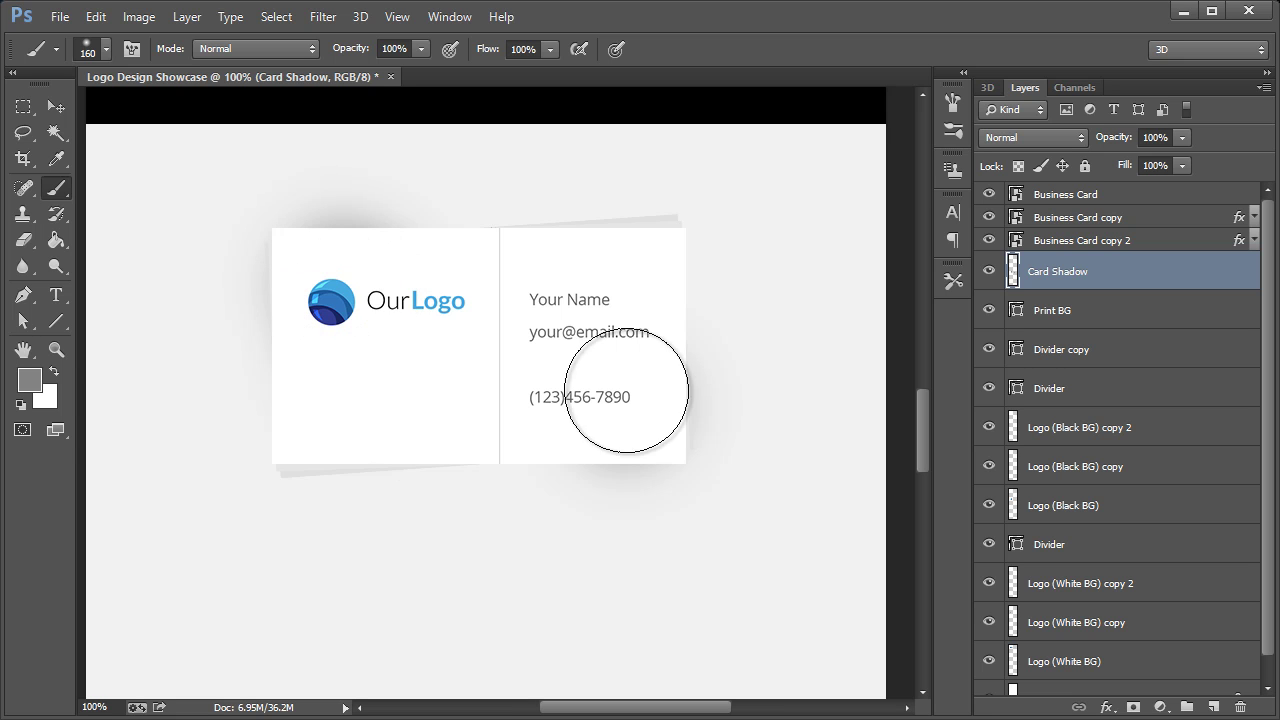
- Add an Outer Glow to the top Business Card layer with color #000000 and Normal blend mode
click(1141, 198)
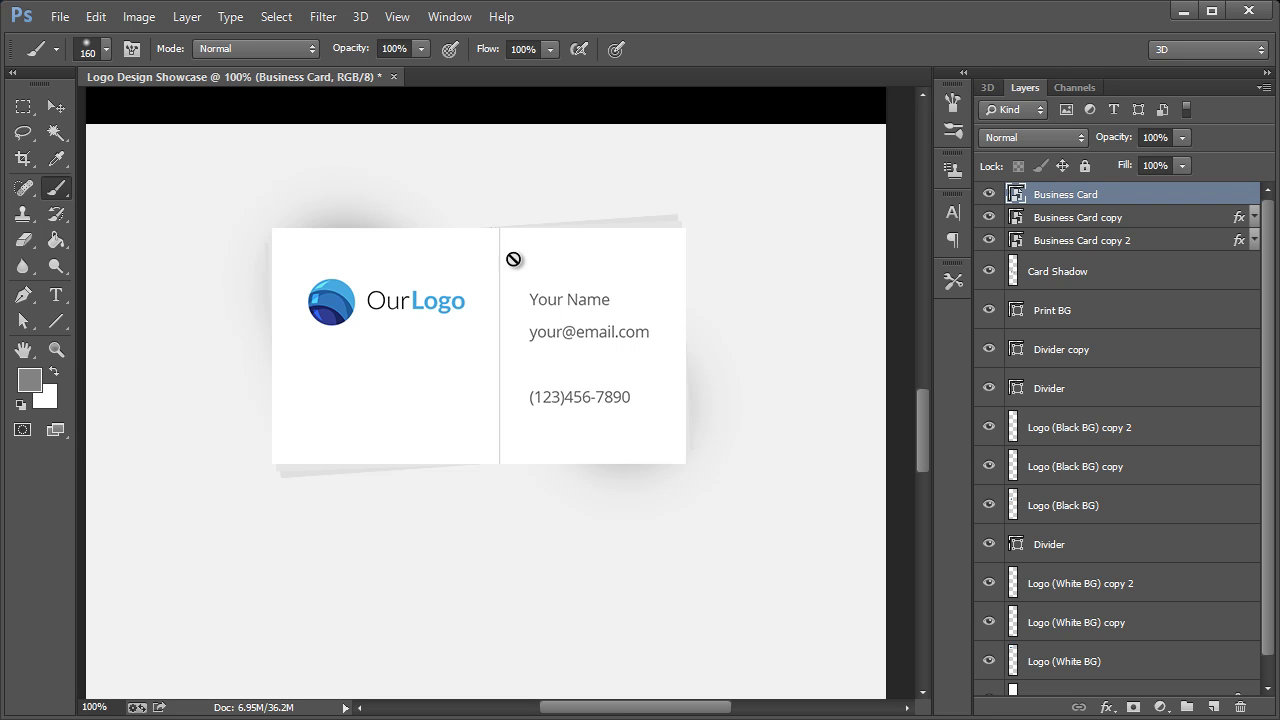
double_click(1252, 196)
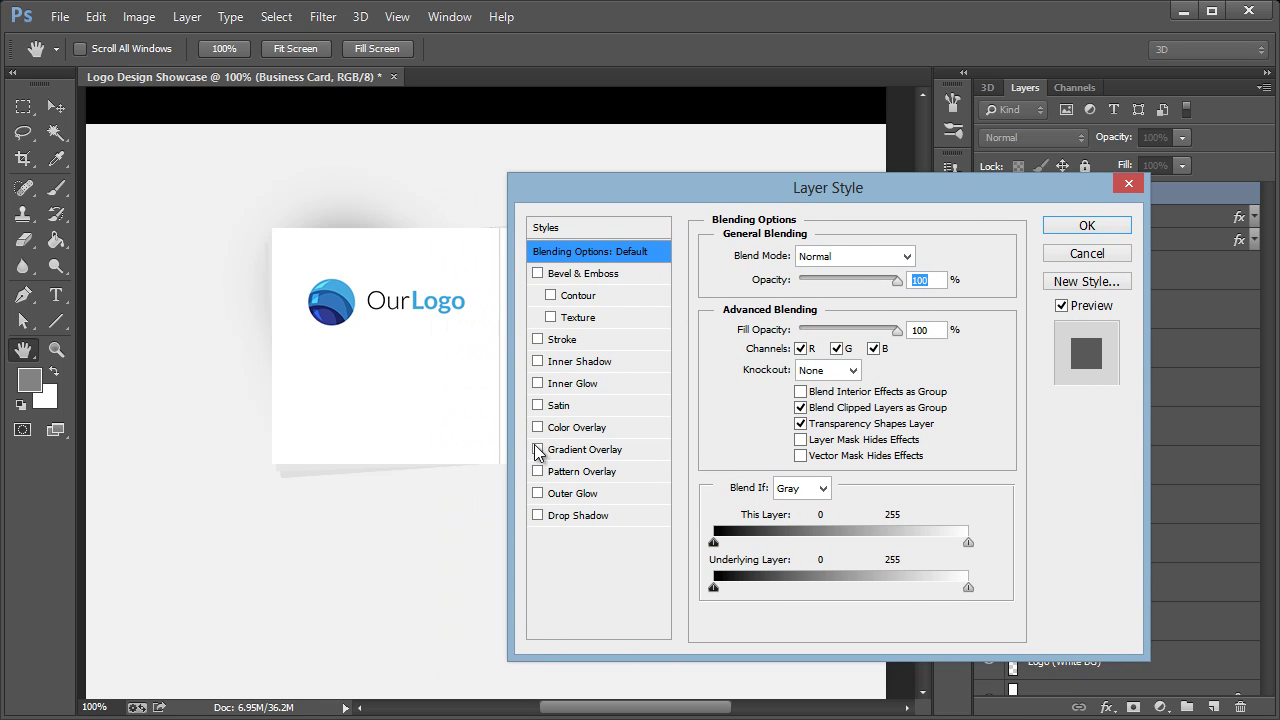
click(538, 493)
click(570, 493)
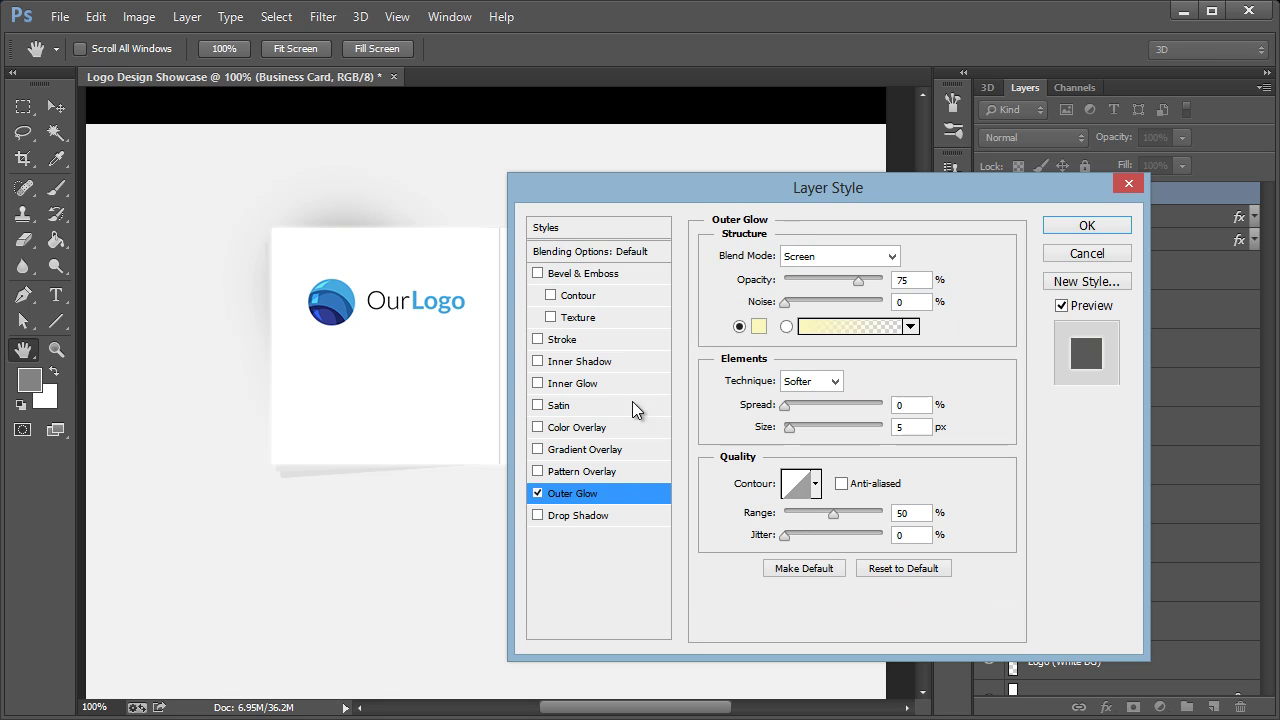
click(758, 326)
drag(778, 287, 708, 305)
double_click(1083, 481)
text(000000)
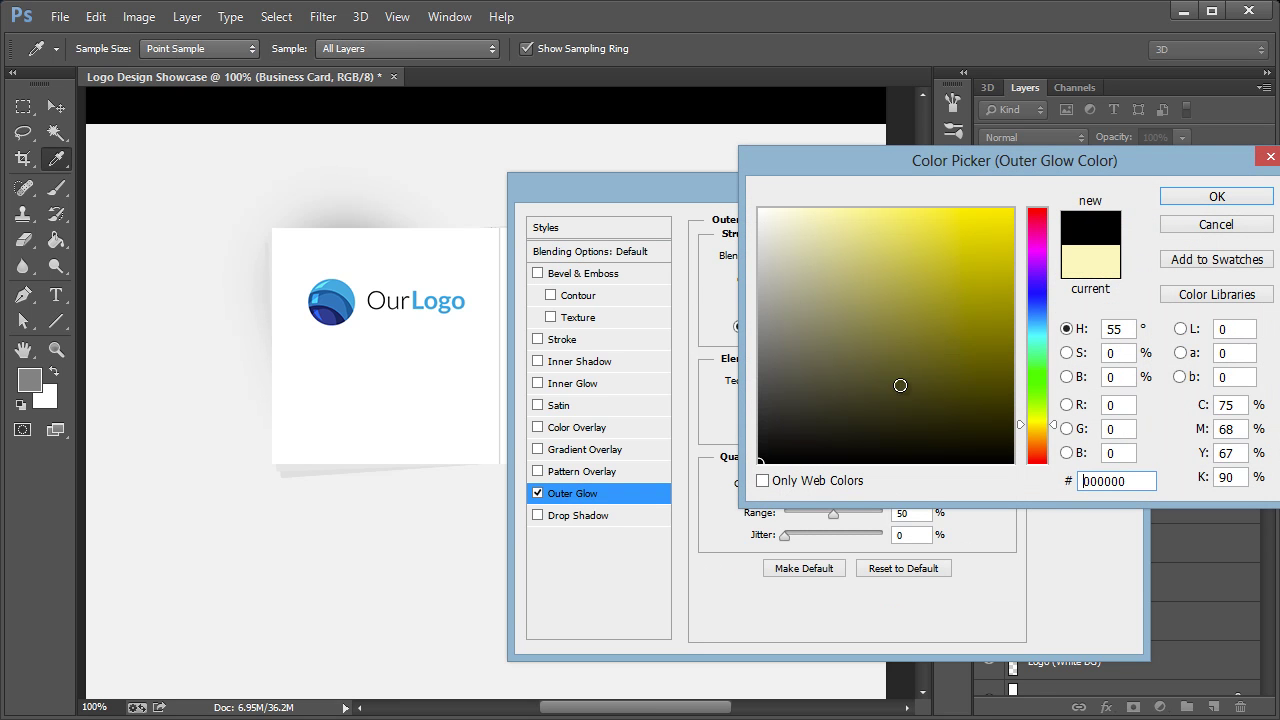
click(1240, 198)
click(837, 258)
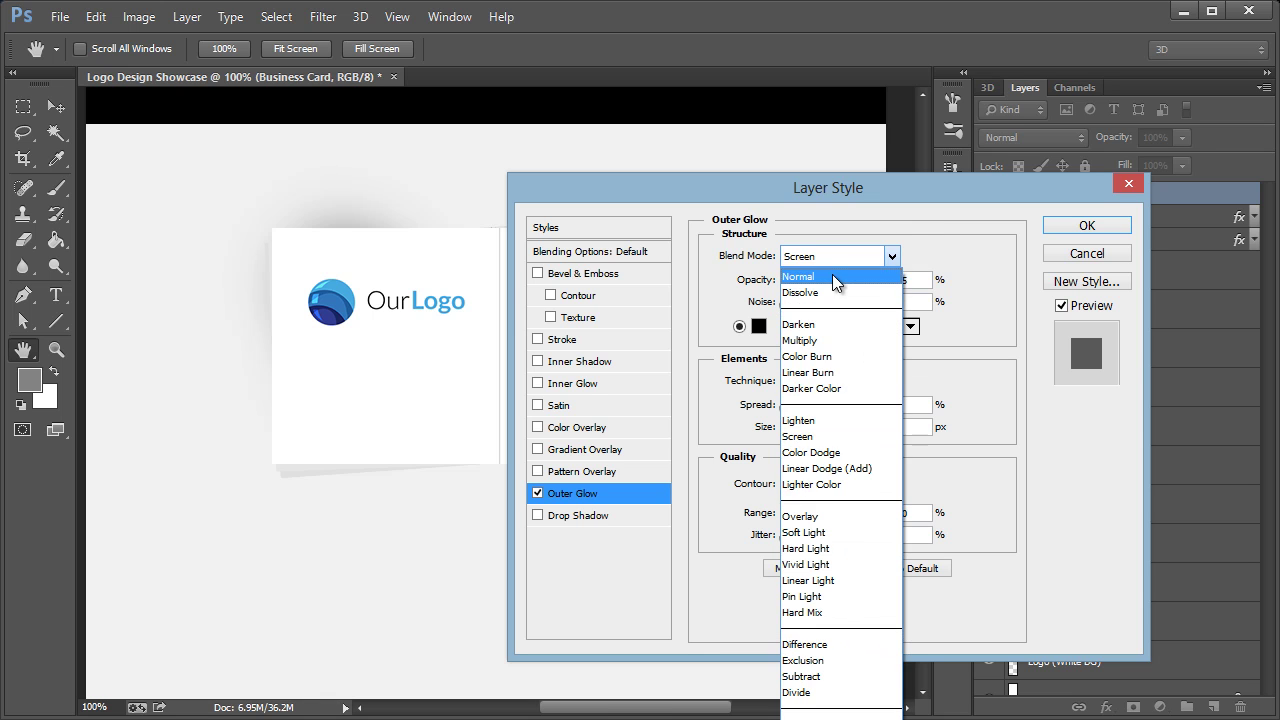
click(836, 265)
- Set the Outer Glow size to 16 px and its opacity to 5%, and apply it to the top Business Card layer
drag(738, 195, 829, 165)
drag(880, 398, 887, 402)
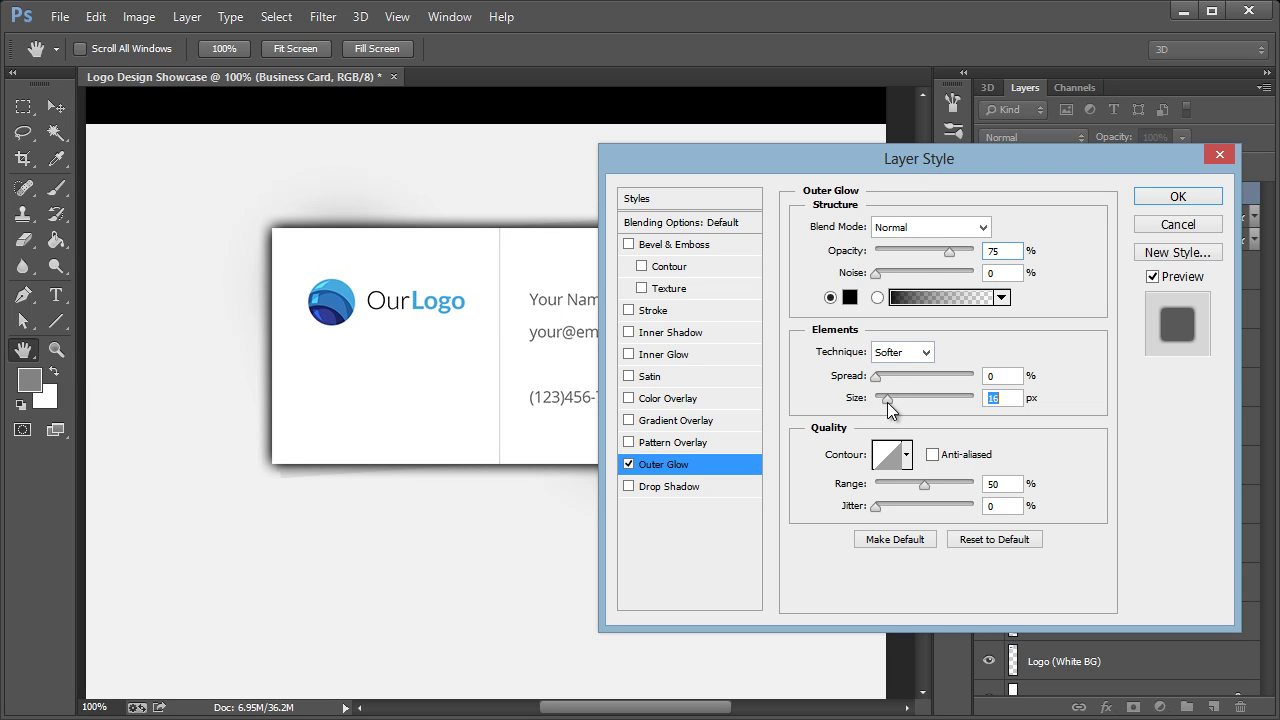
drag(945, 250, 883, 258)
drag(810, 168, 940, 153)
click(1012, 237)
drag(1015, 237, 1012, 236)
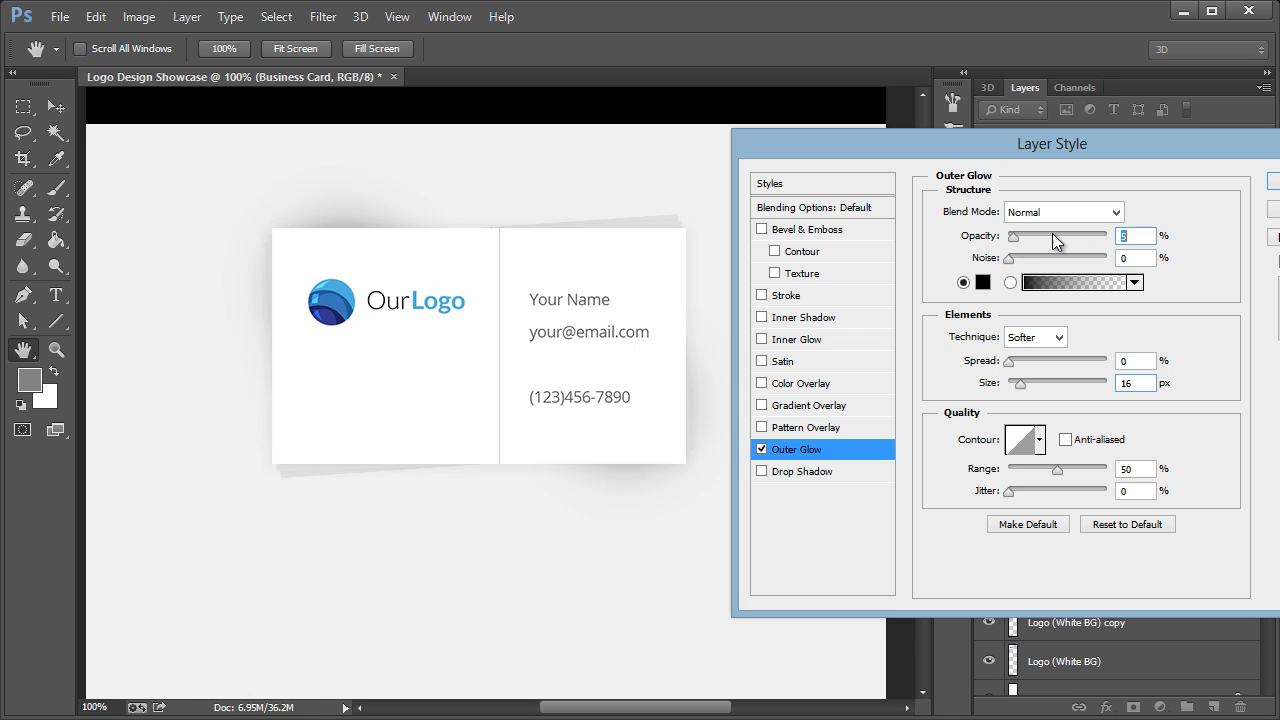
drag(1070, 164, 870, 165)
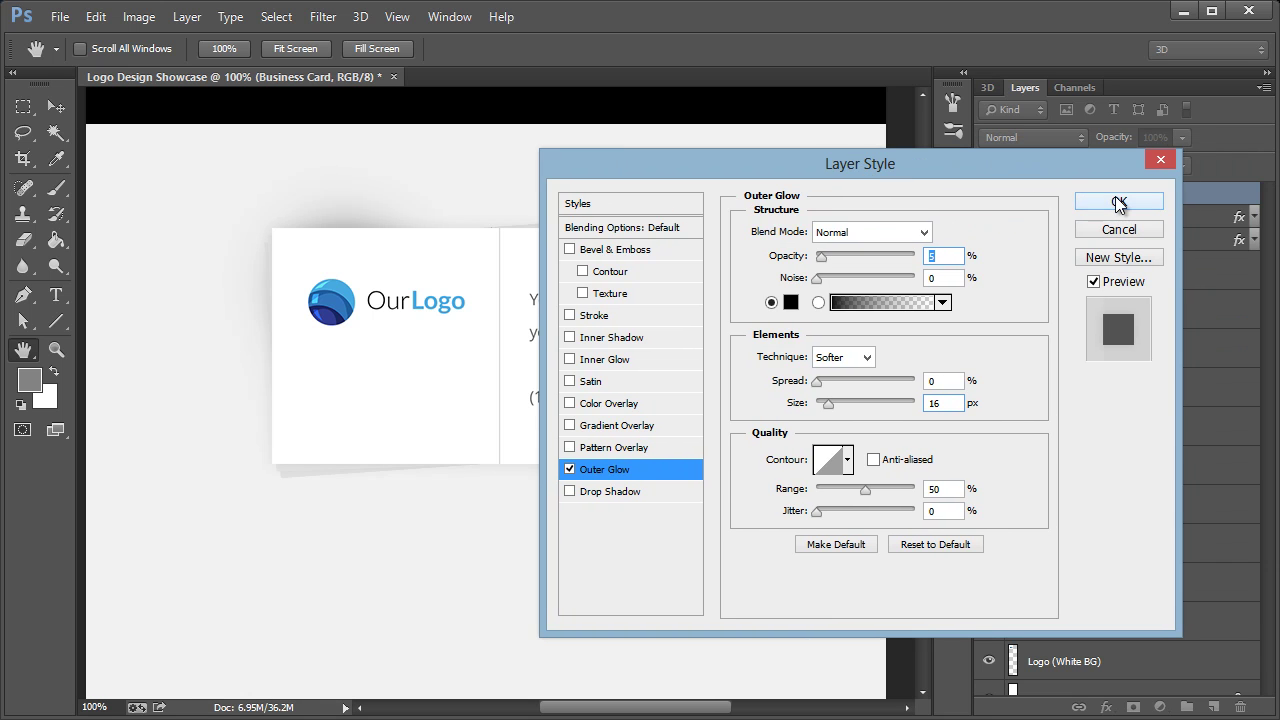
click(1115, 202)
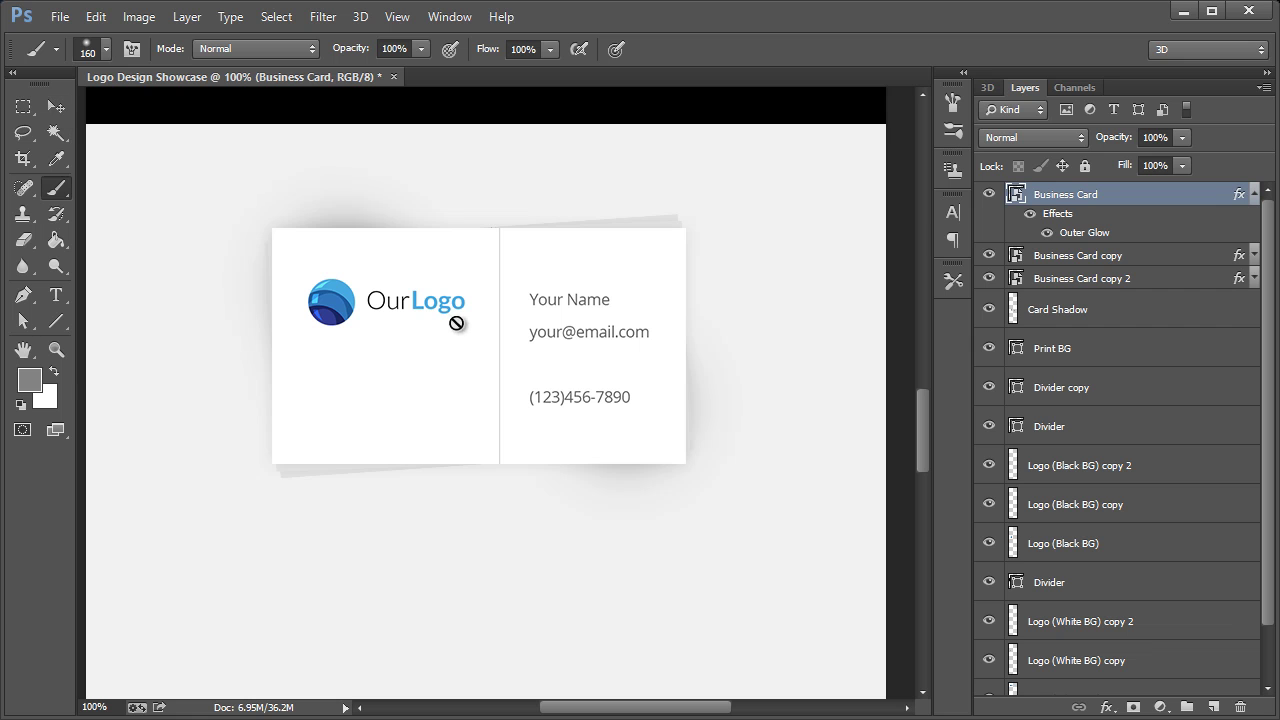
click(1253, 194)
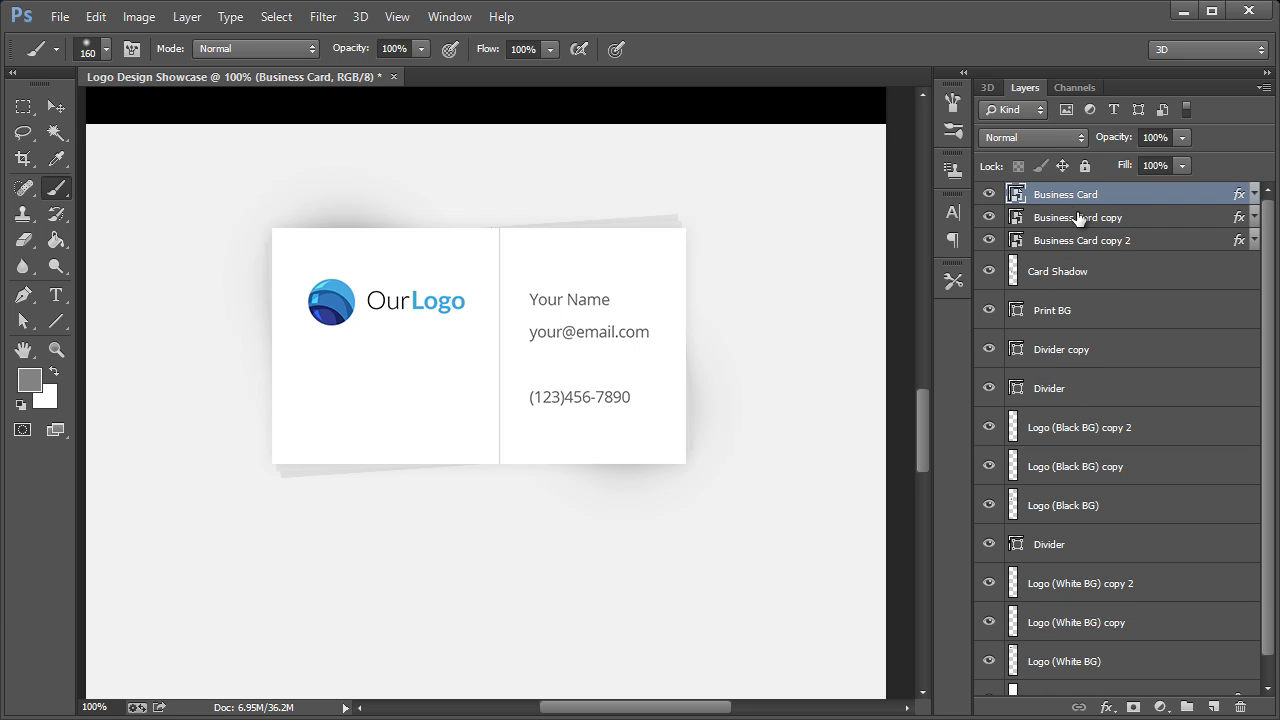
- Duplicate the top Business Card layer and create an independent new smart object via copy from the duplicate
right_click(1058, 198)
click(1000, 8)
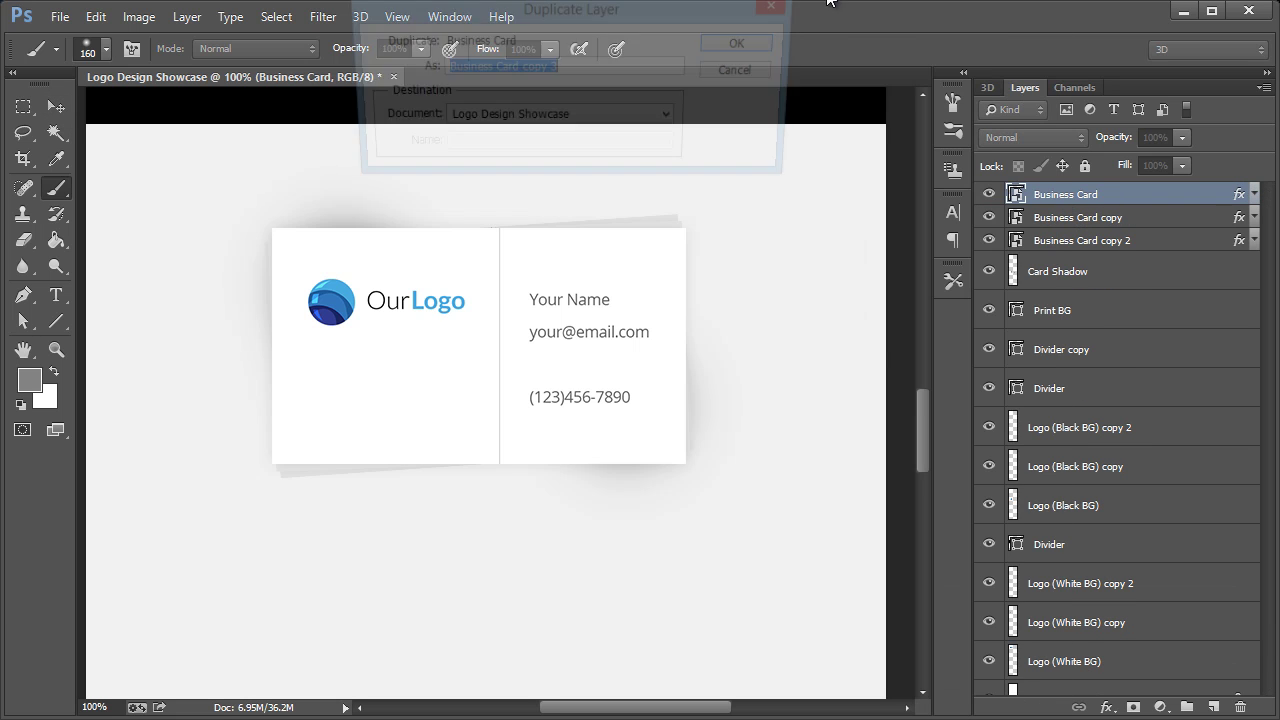
click(745, 44)
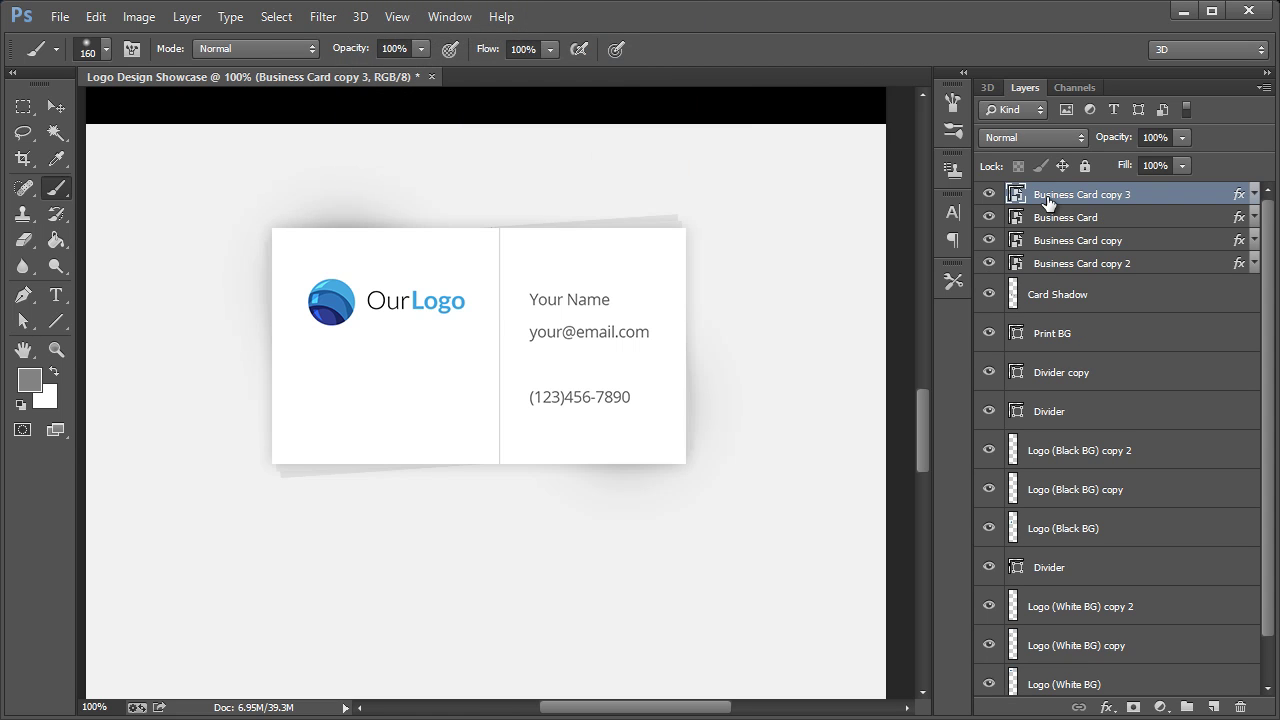
click(52, 104)
right_click(1068, 196)
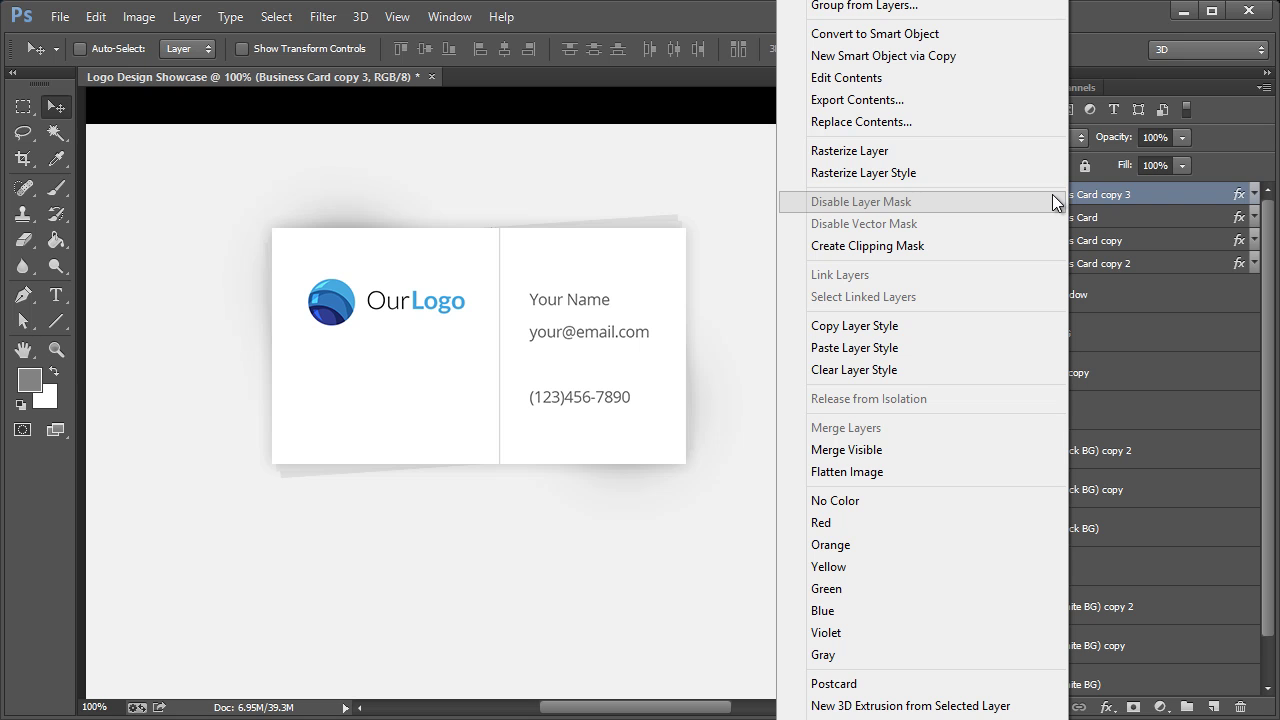
click(863, 57)
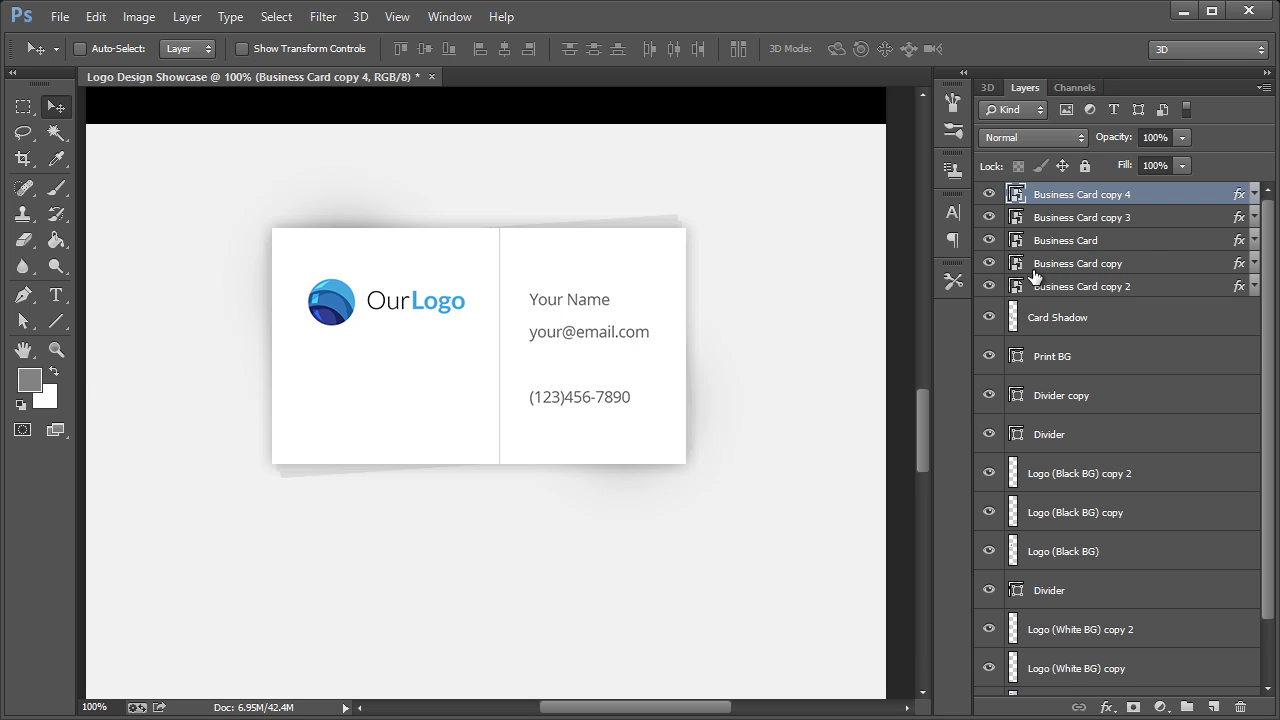
- Delete the Business Card copy 3 layer and move Business Card copy 4 so it overlaps the lower-right corner of the original card
click(1118, 226)
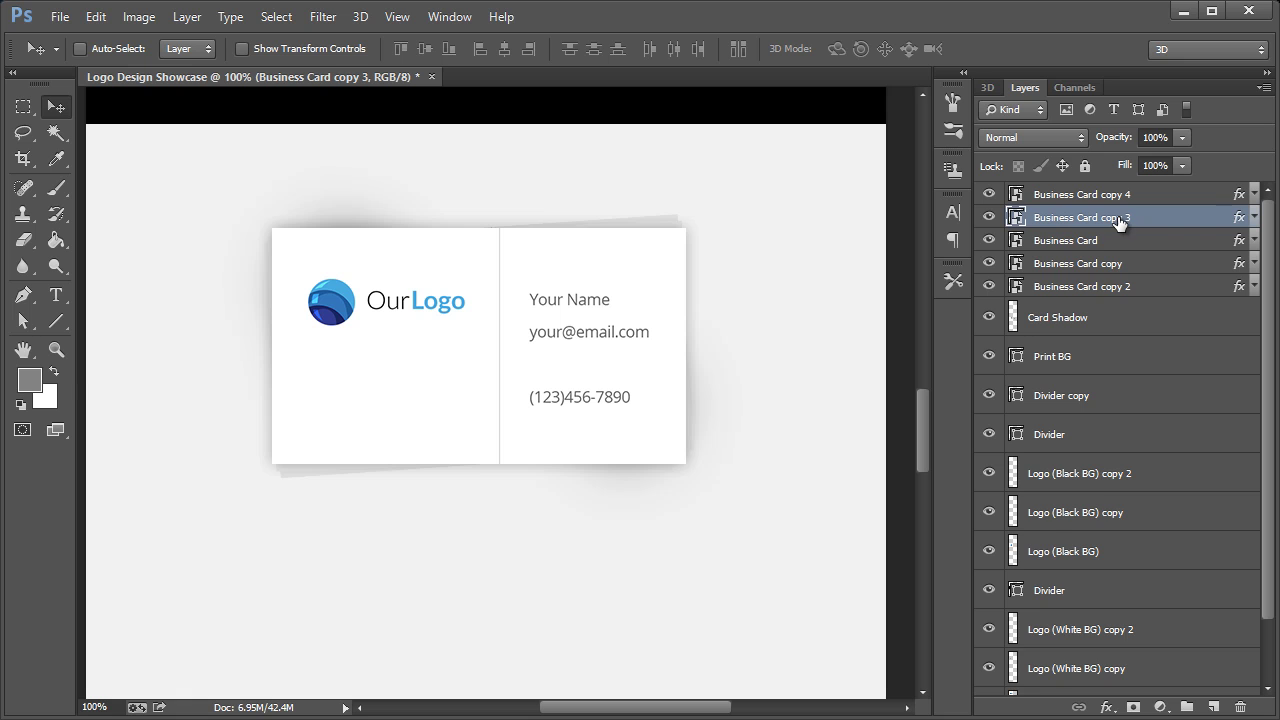
key(Delete)
click(1115, 198)
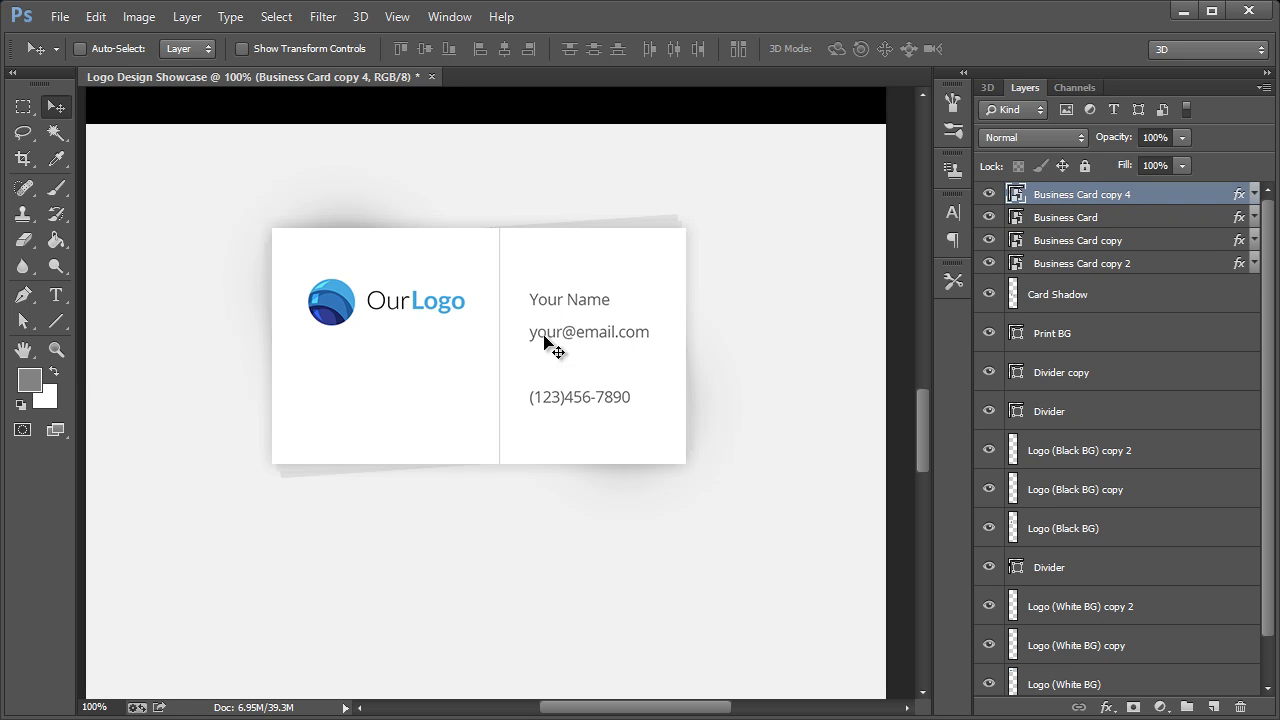
drag(409, 325, 548, 528)
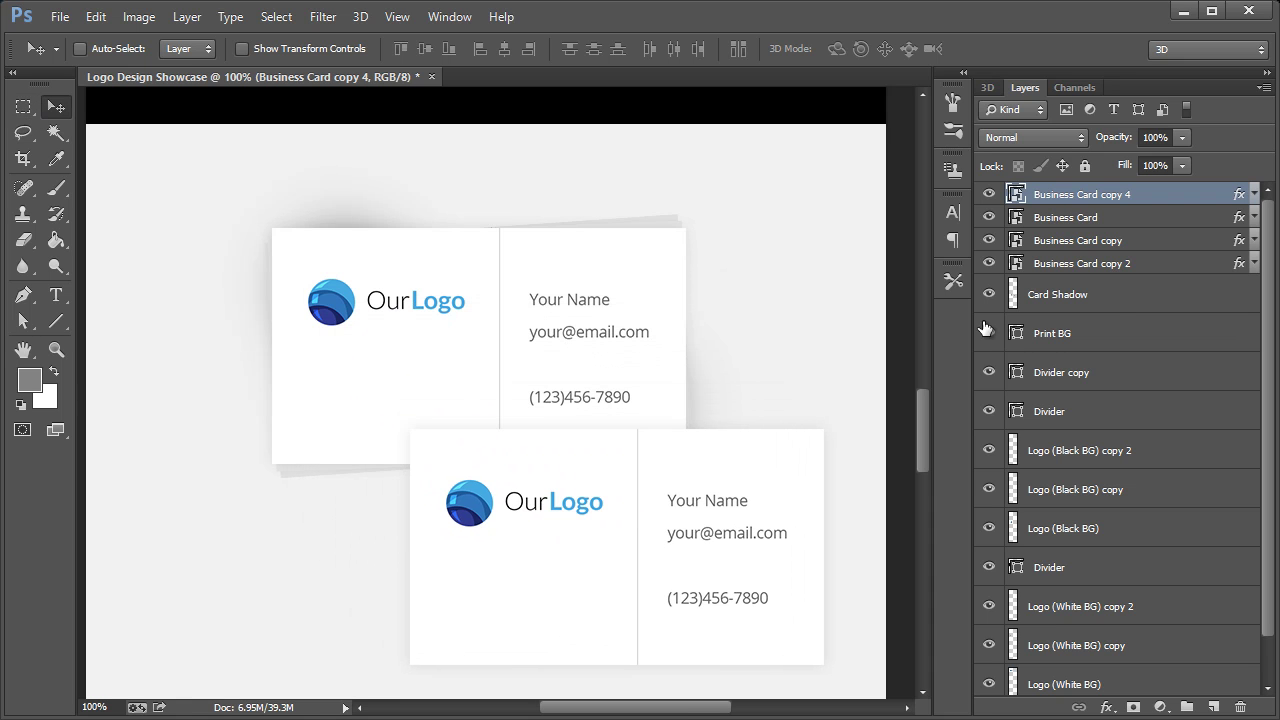
- Hide the layer effects on Business Card copy 4
click(1254, 196)
click(1027, 215)
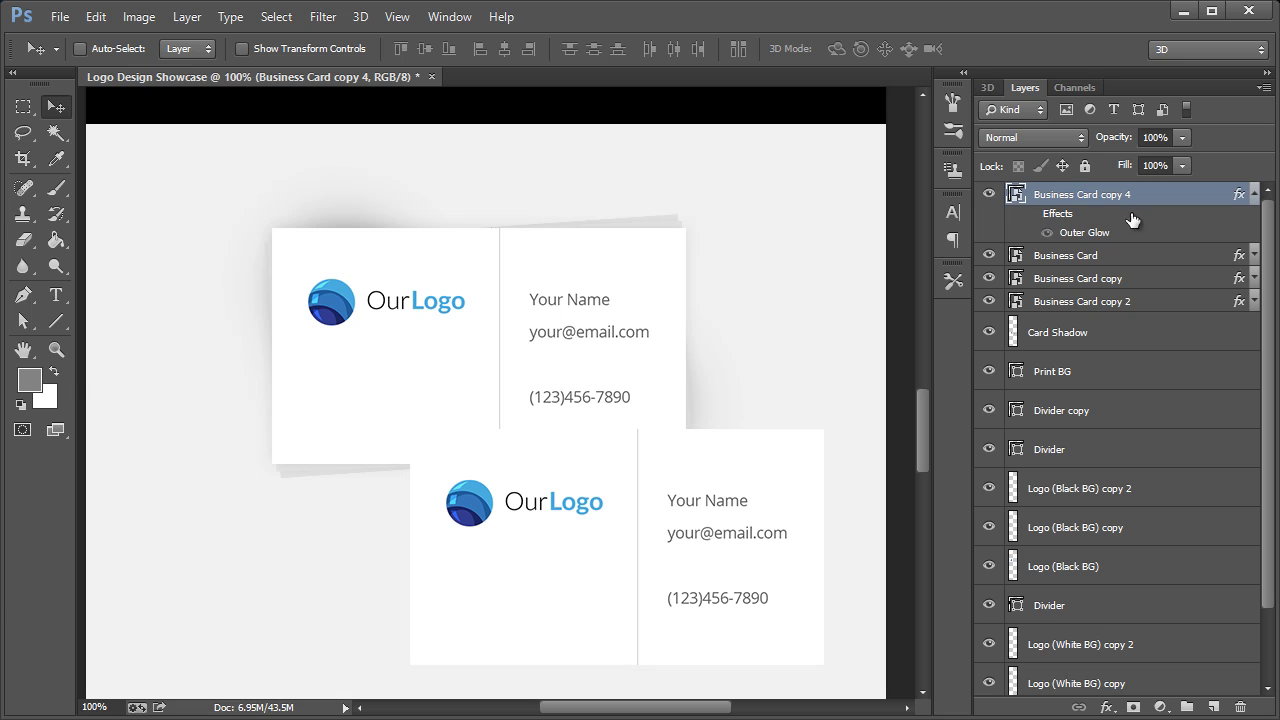
click(1254, 196)
- Nudge the Business Card copy 4 card slightly up and rotate it to -7.76°
drag(572, 494, 567, 479)
scroll(680, 480, down, 3)
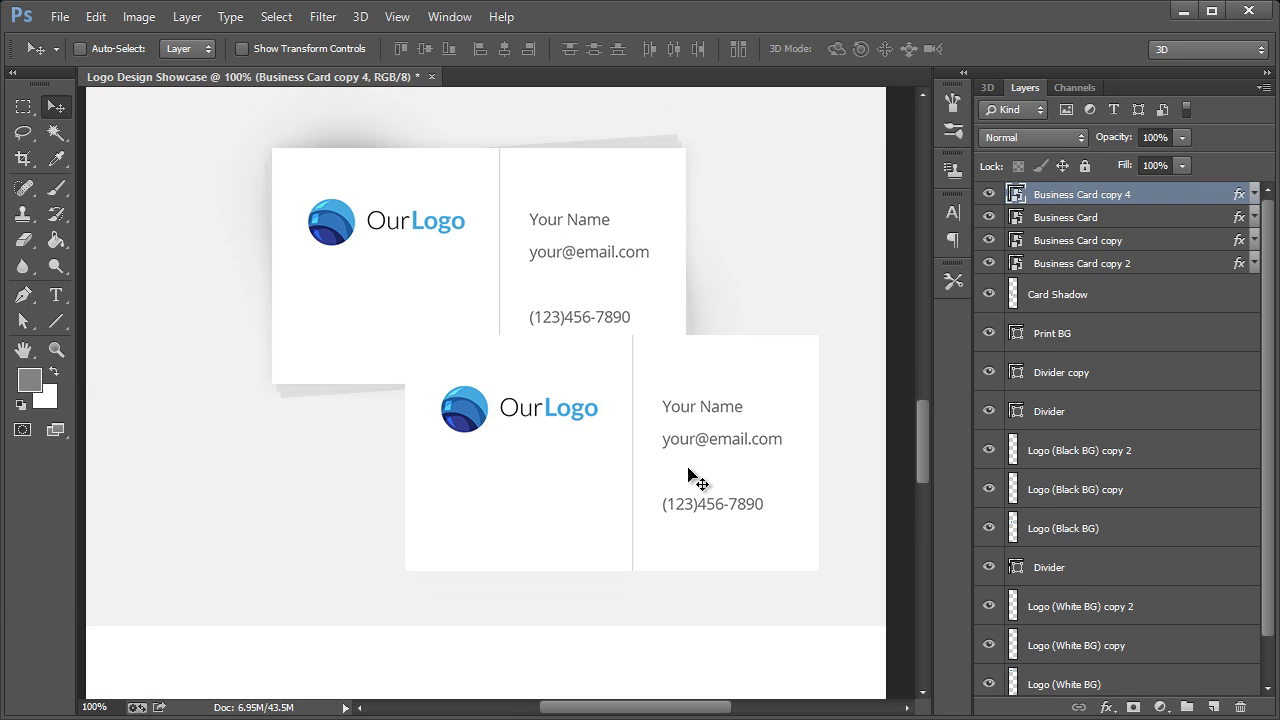
key(ctrl+t)
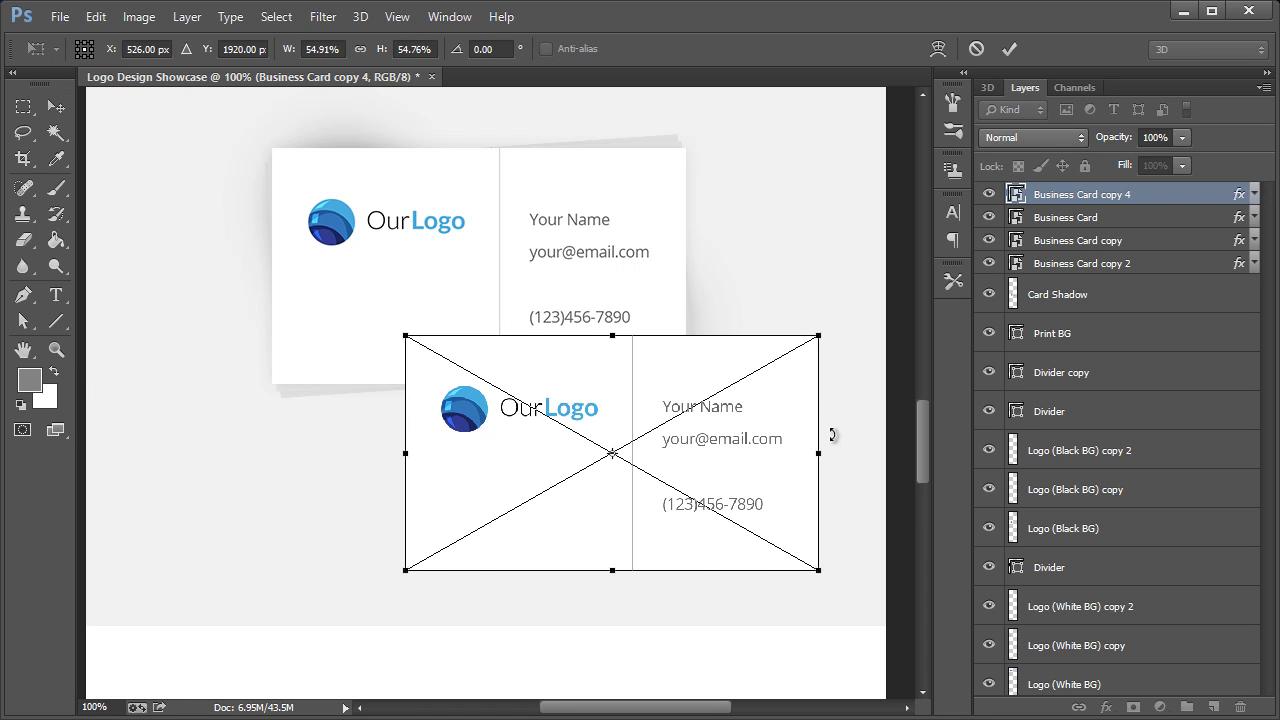
drag(835, 440, 837, 409)
click(66, 108)
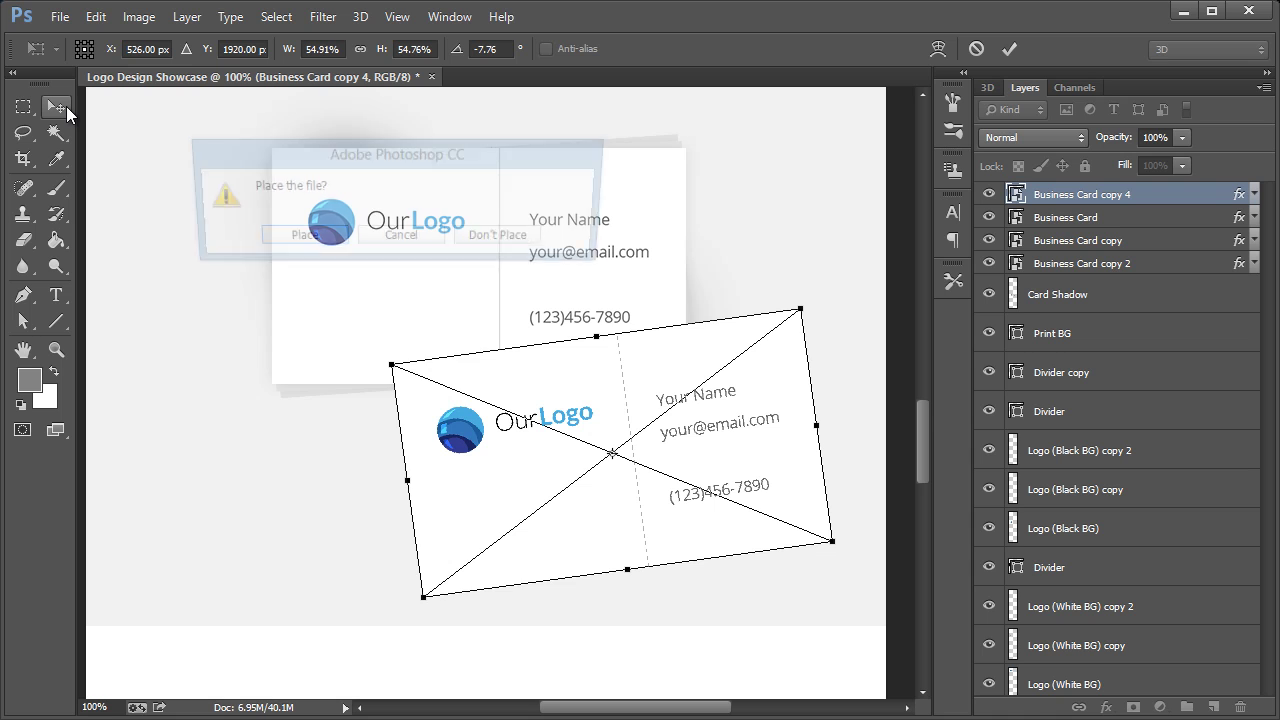
click(343, 237)
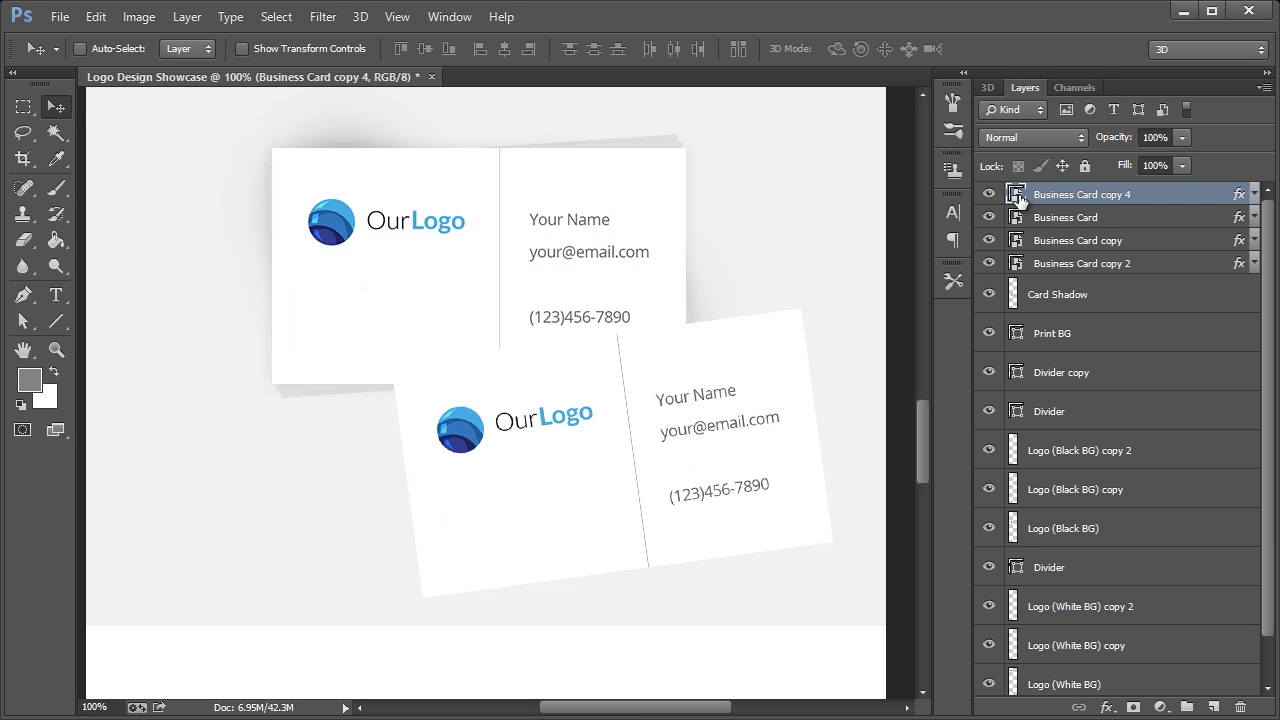
- Open the contents of the Business Card copy 4 smart object and delete its text, Shape 1 and Layer 3 layers
double_click(1019, 196)
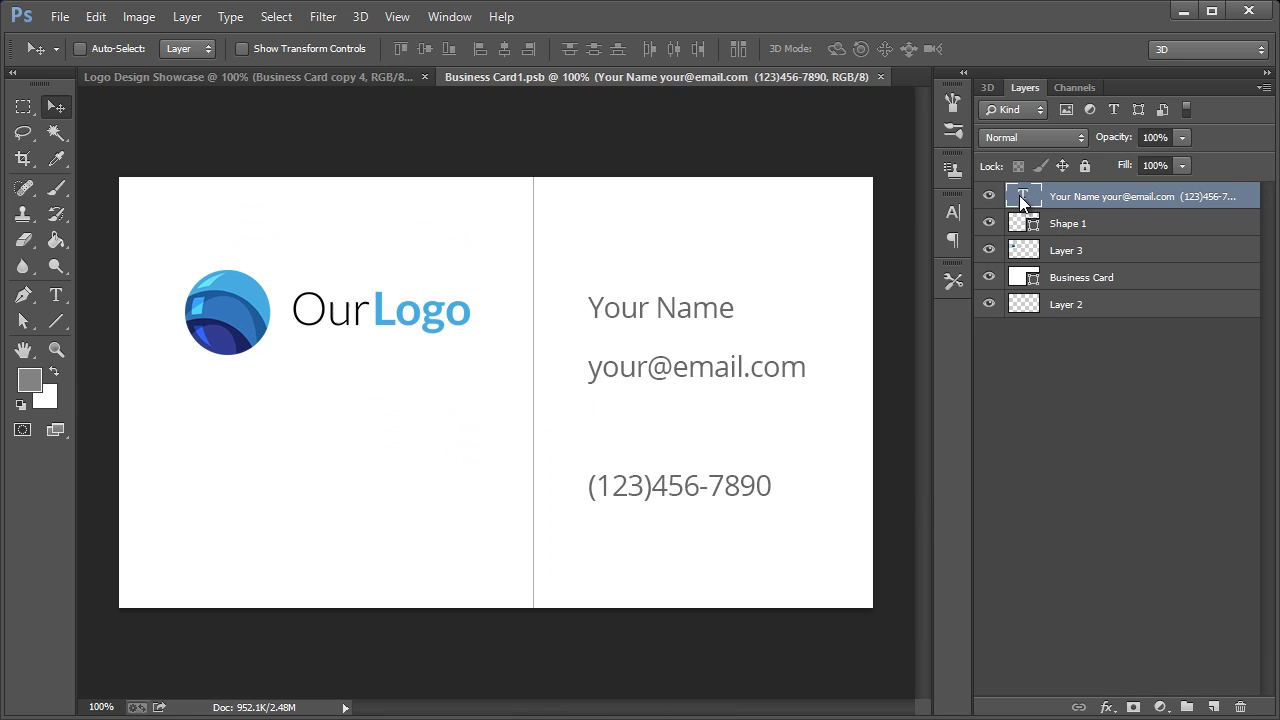
shift+click(1077, 252)
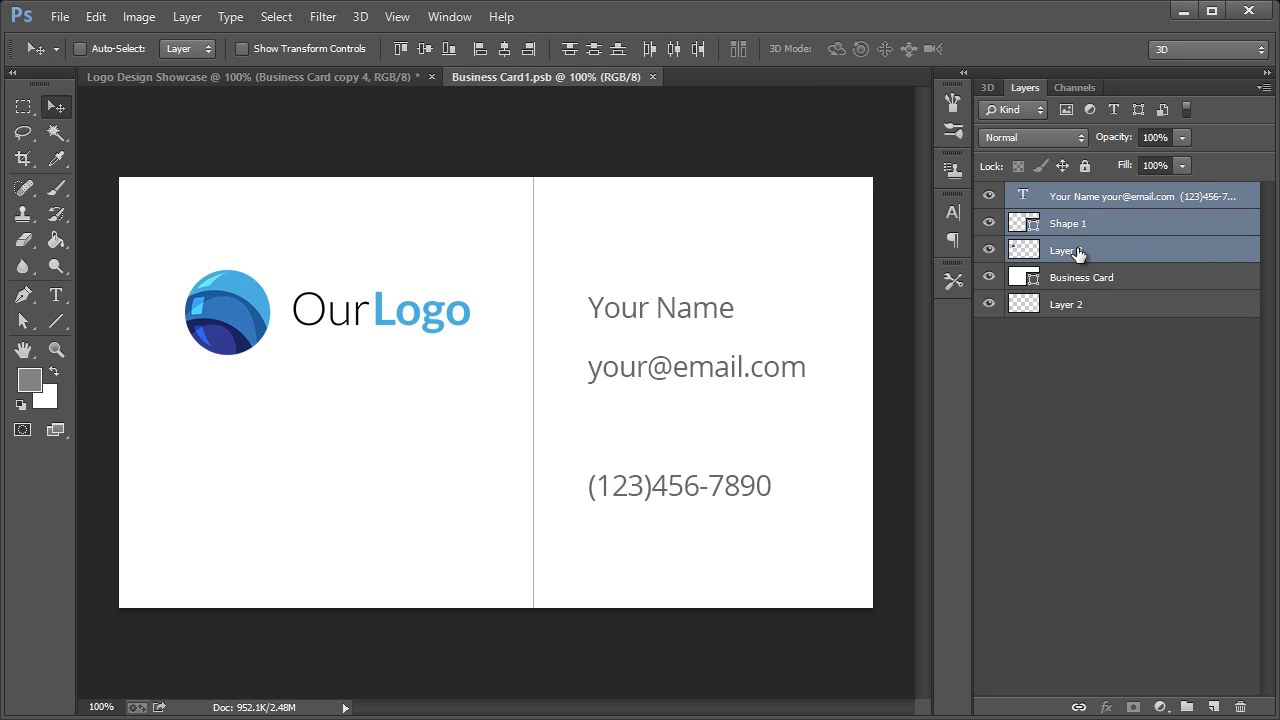
key(Delete)
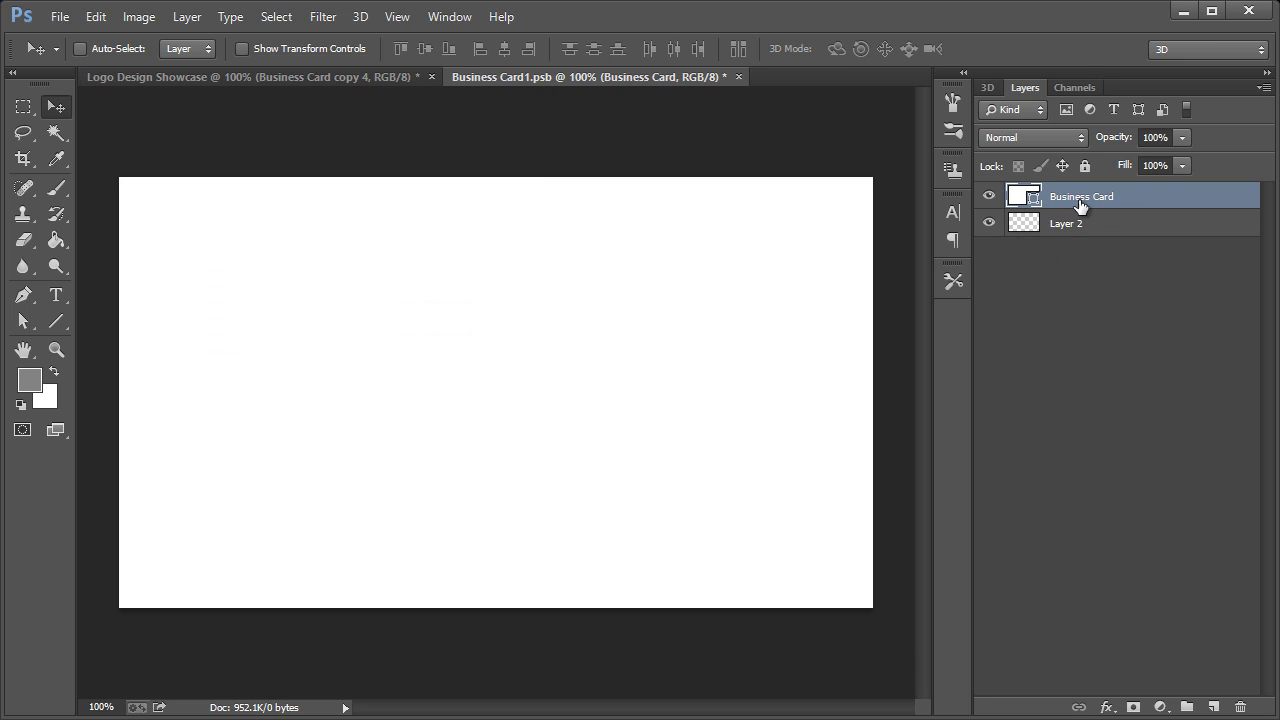
- Recolor the Business Card shape black inside the smart object and close it with the change saved
double_click(1017, 197)
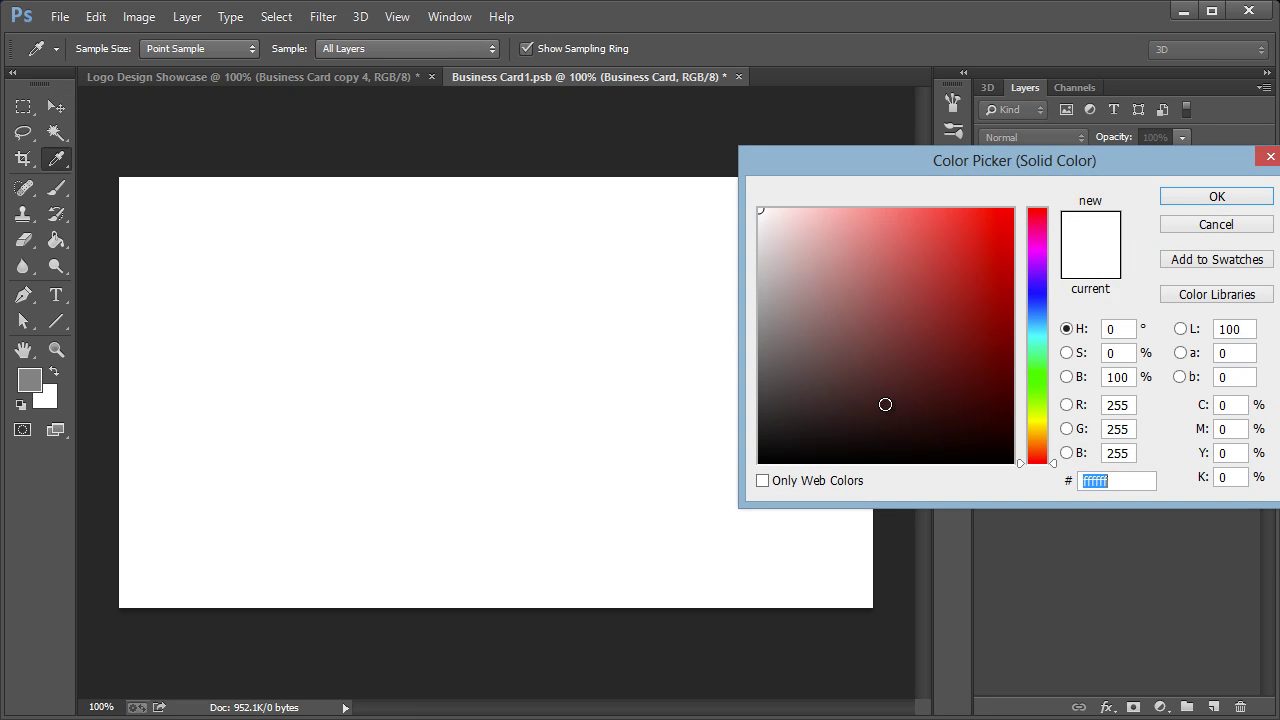
drag(886, 403, 811, 470)
click(1218, 194)
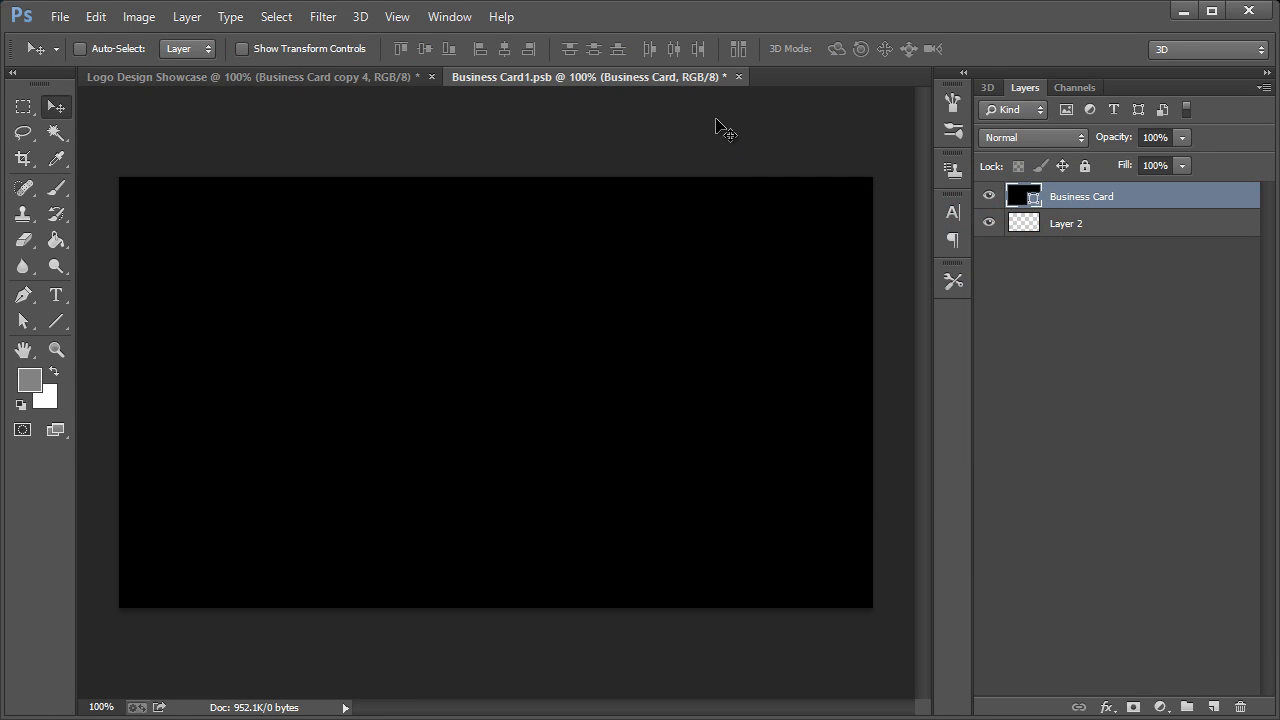
click(731, 77)
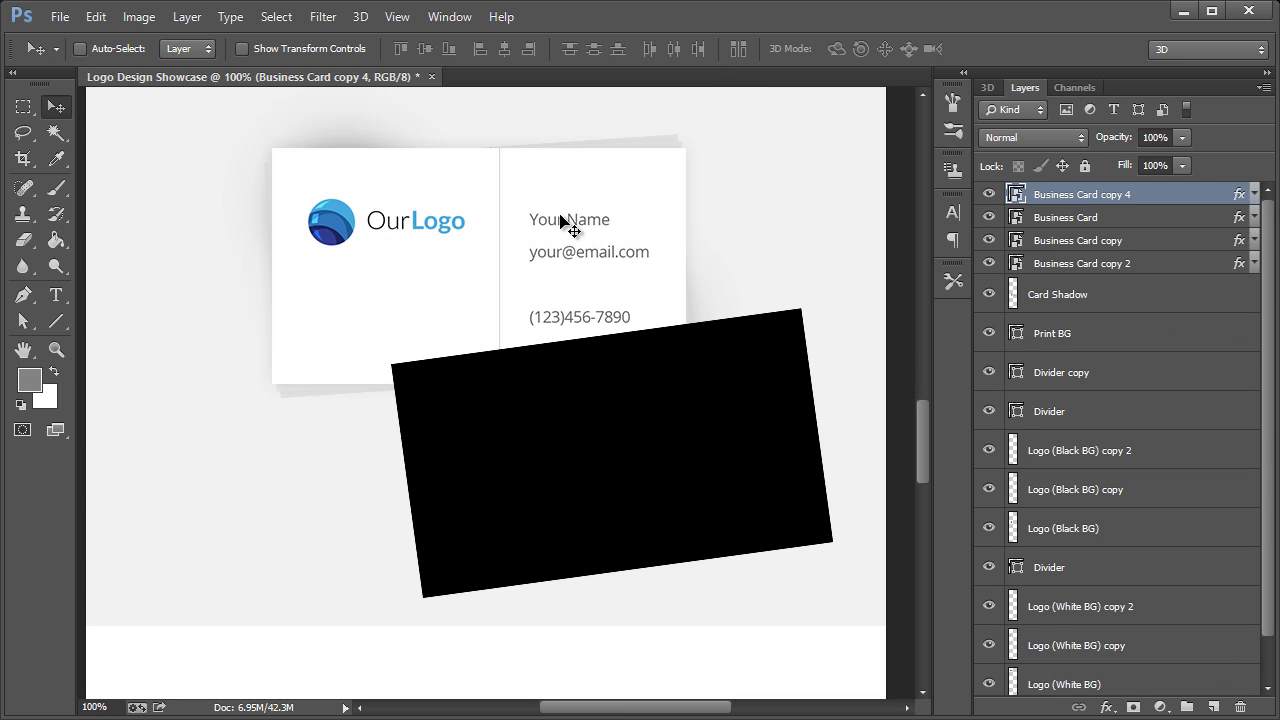
- Copy the whole Logo (Black BG) layer containing the large logo on the black section
drag(924, 441, 926, 330)
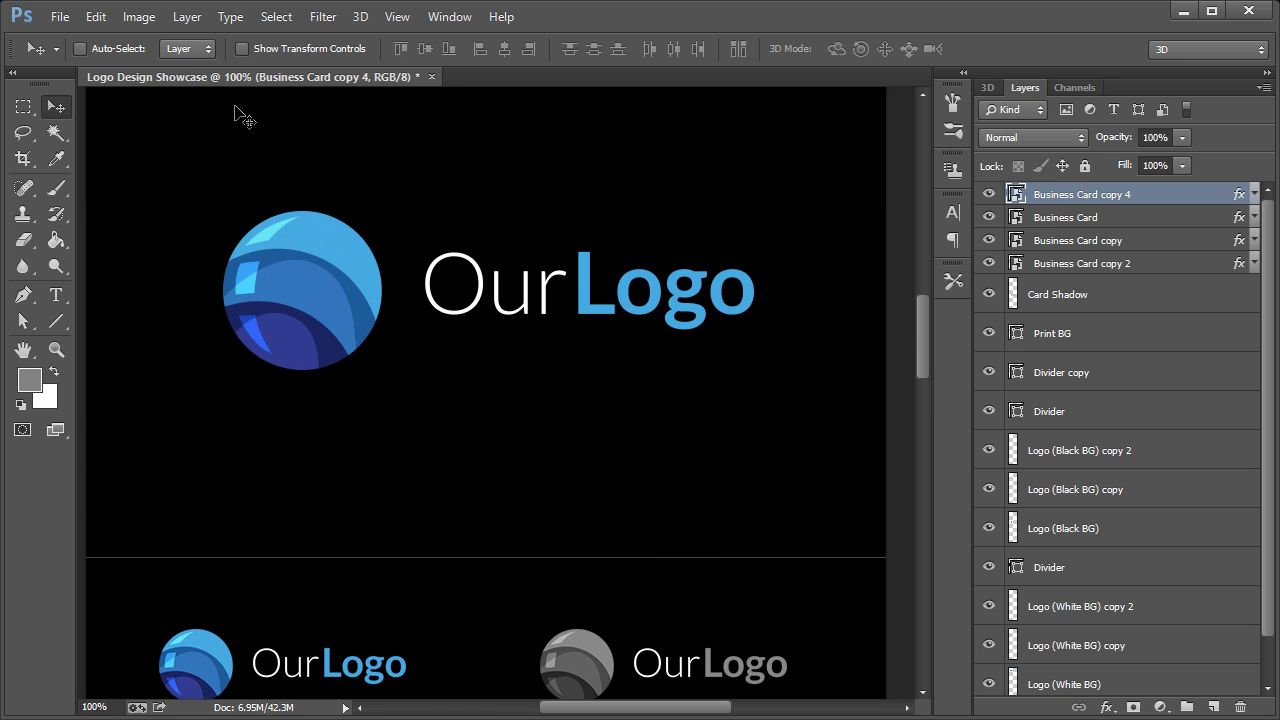
ctrl+click(292, 287)
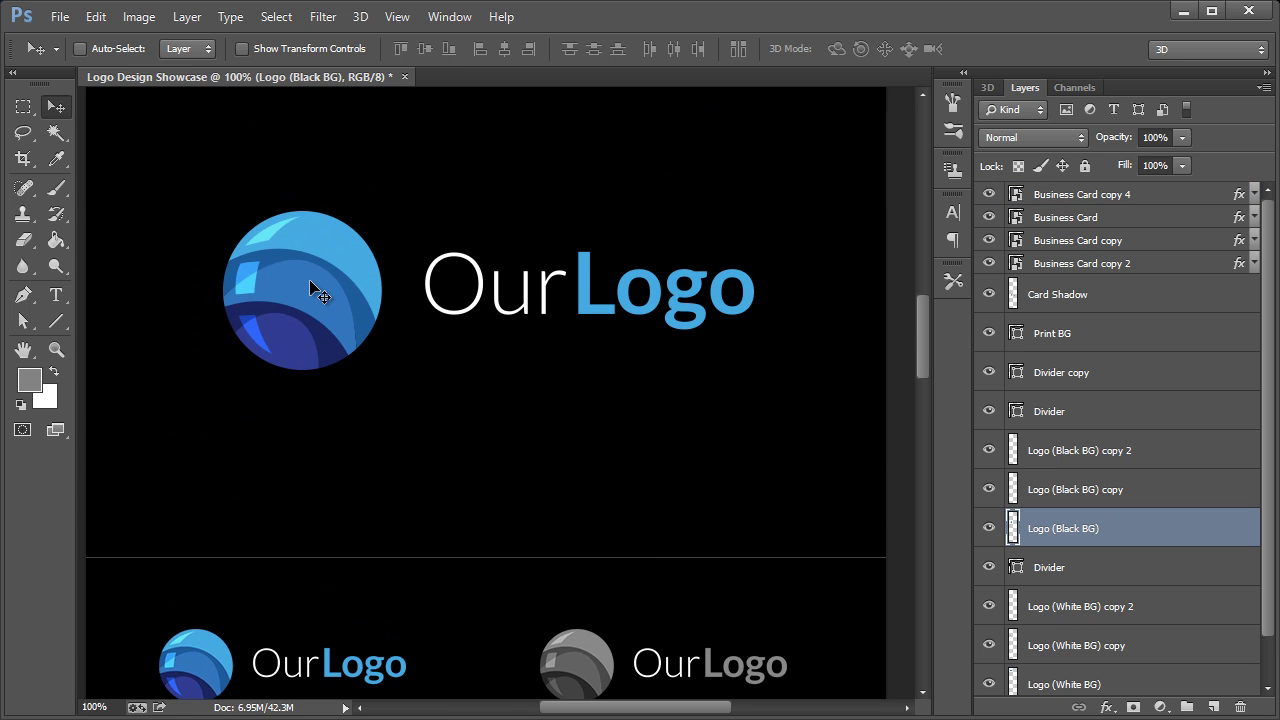
key(ctrl+a)
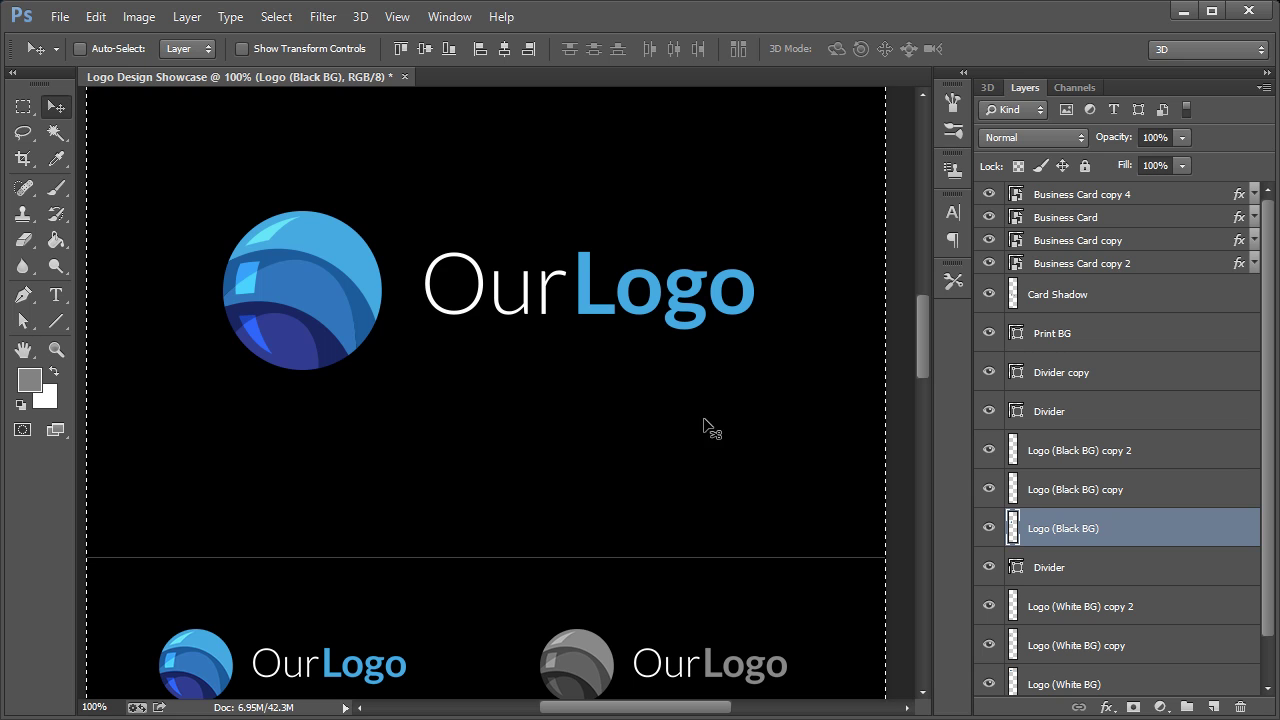
- Paste the copied logo onto the black card inside the Business Card copy 4 smart object, then save and close it
drag(921, 343, 920, 445)
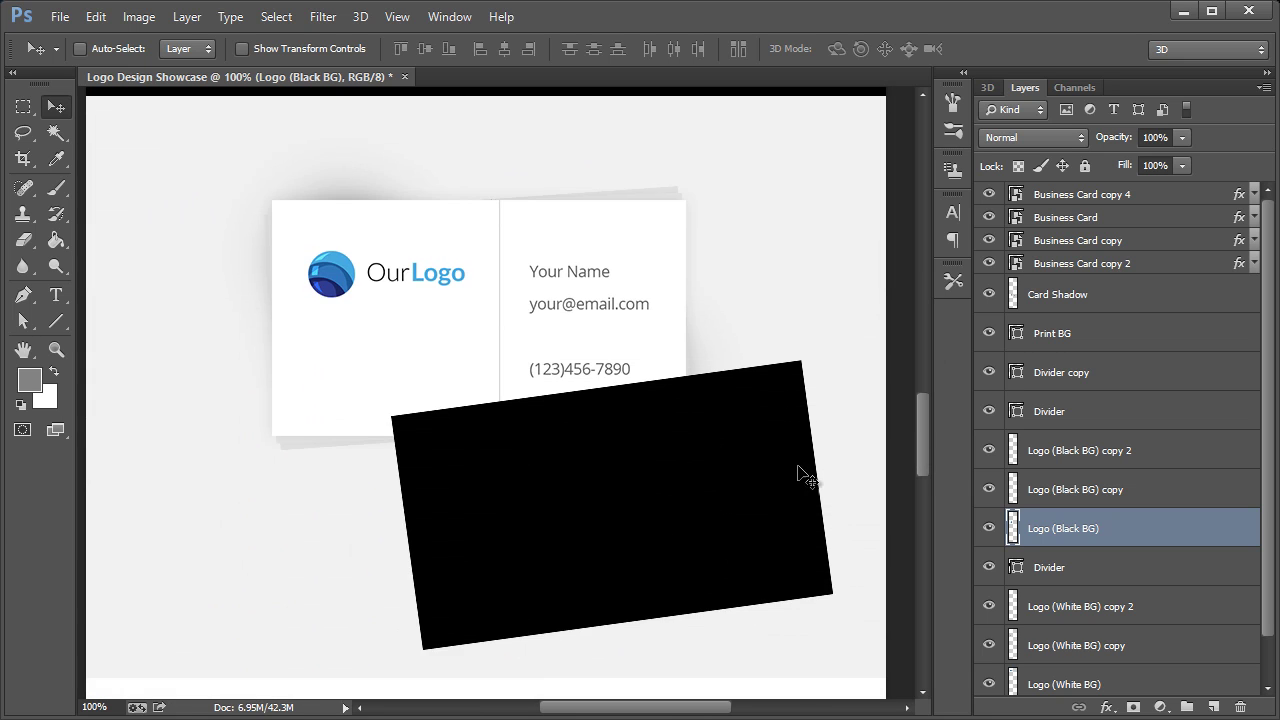
ctrl+click(659, 500)
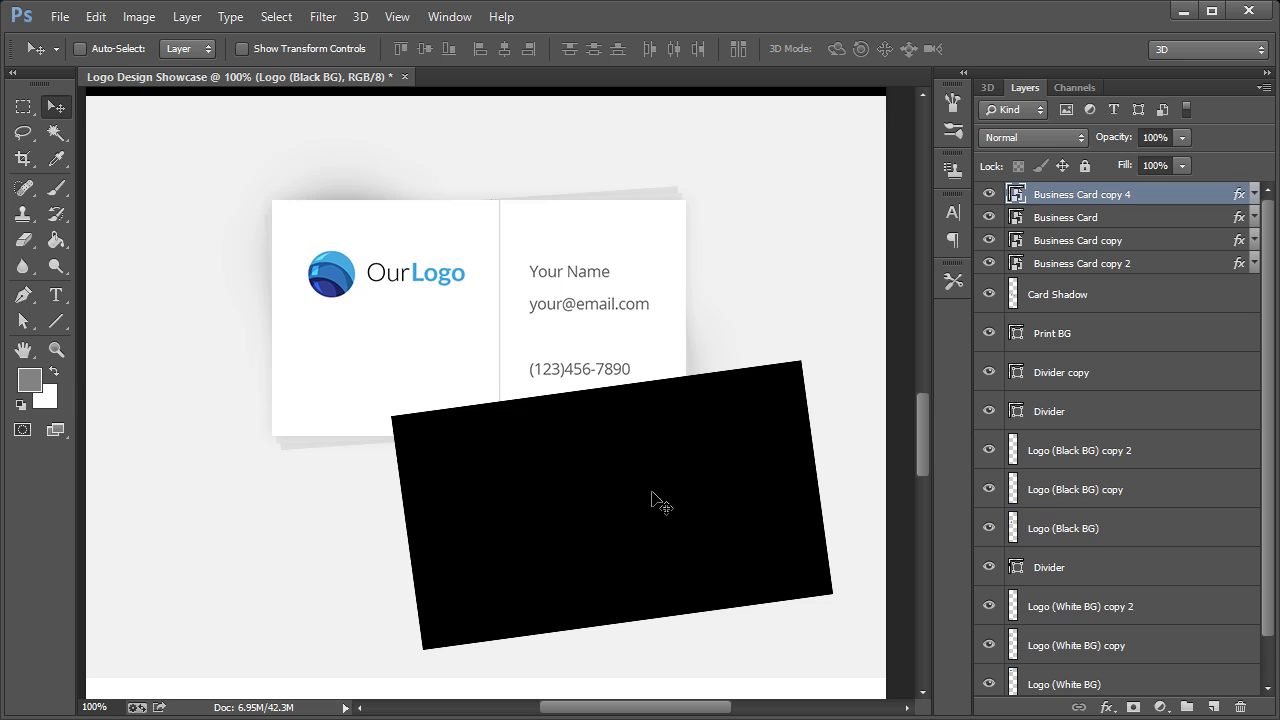
double_click(1017, 195)
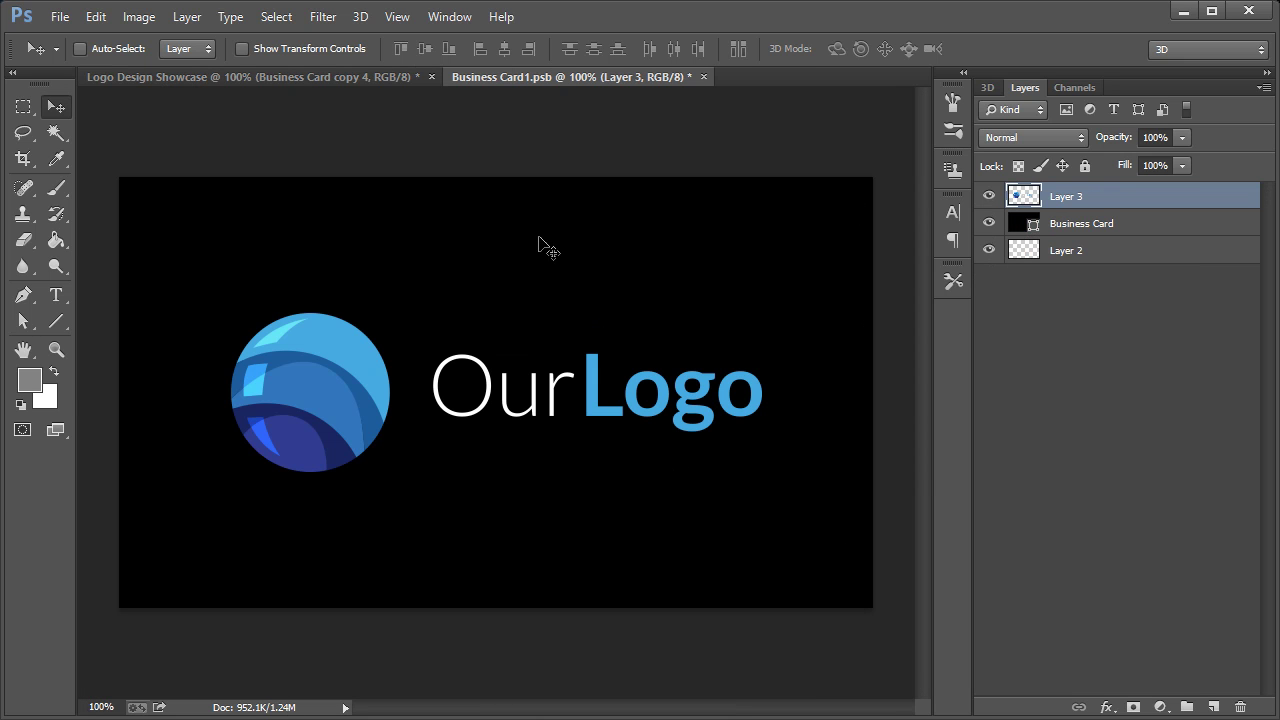
key(ctrl+s)
click(695, 77)
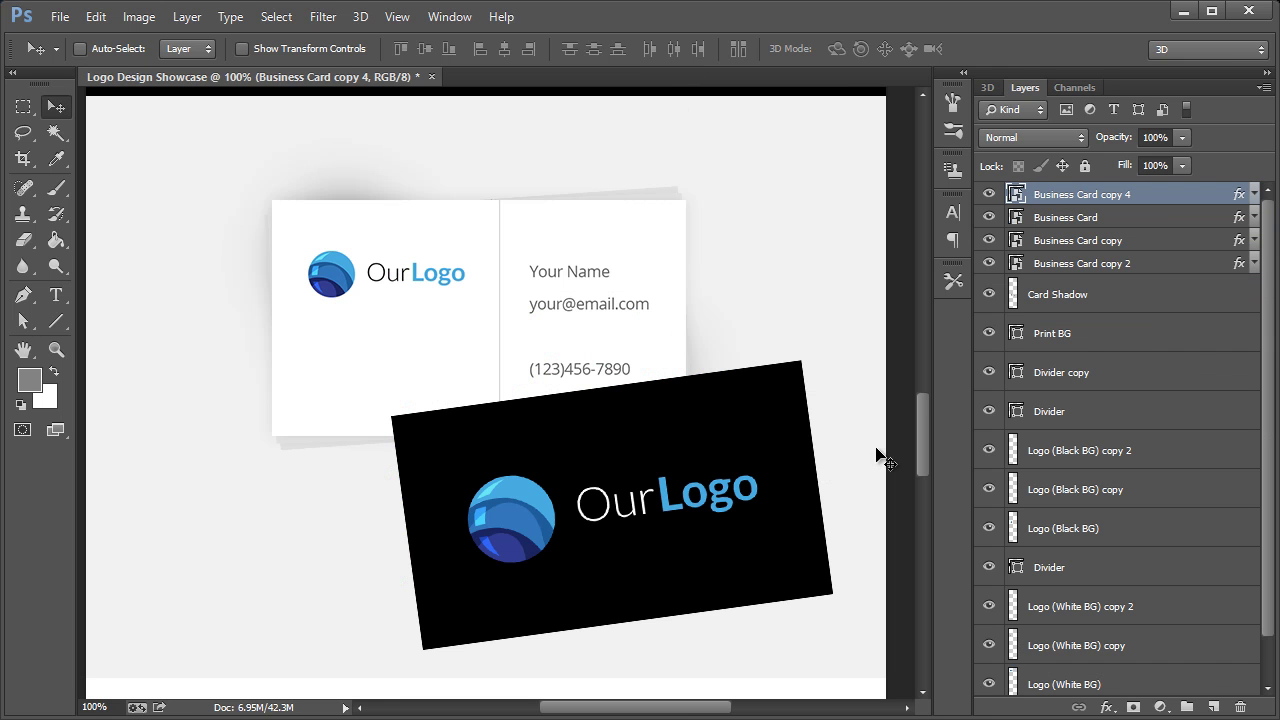
- Stretch the Print BG shape's lower edge downward to extend the light gray section well below the black card
scroll(745, 458, down, 2)
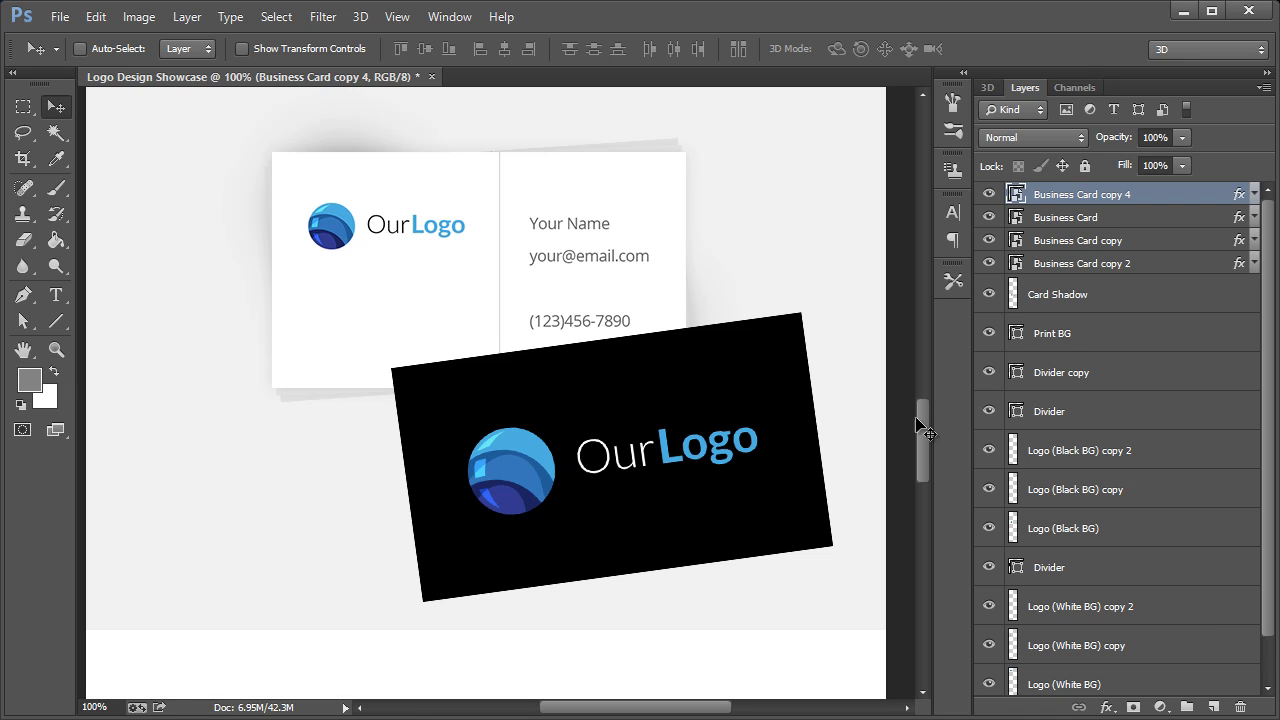
drag(928, 426, 927, 433)
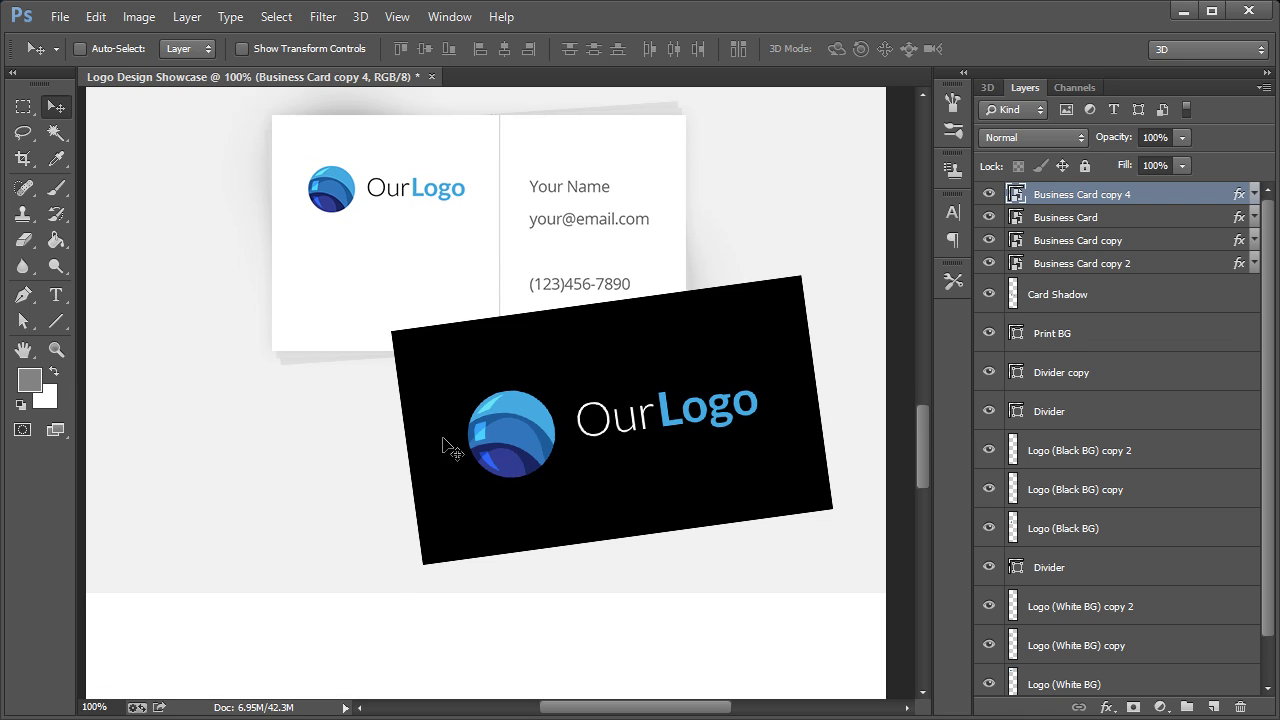
scroll(380, 520, down, 3)
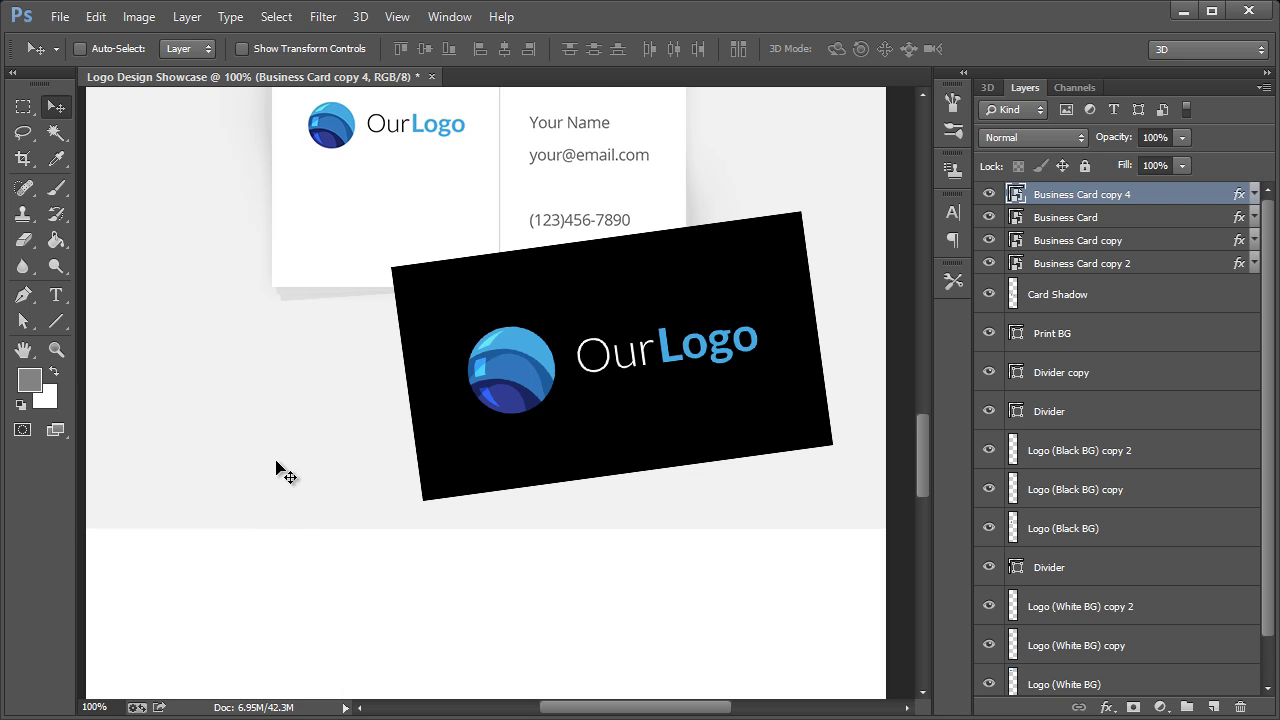
scroll(285, 475, down, 1)
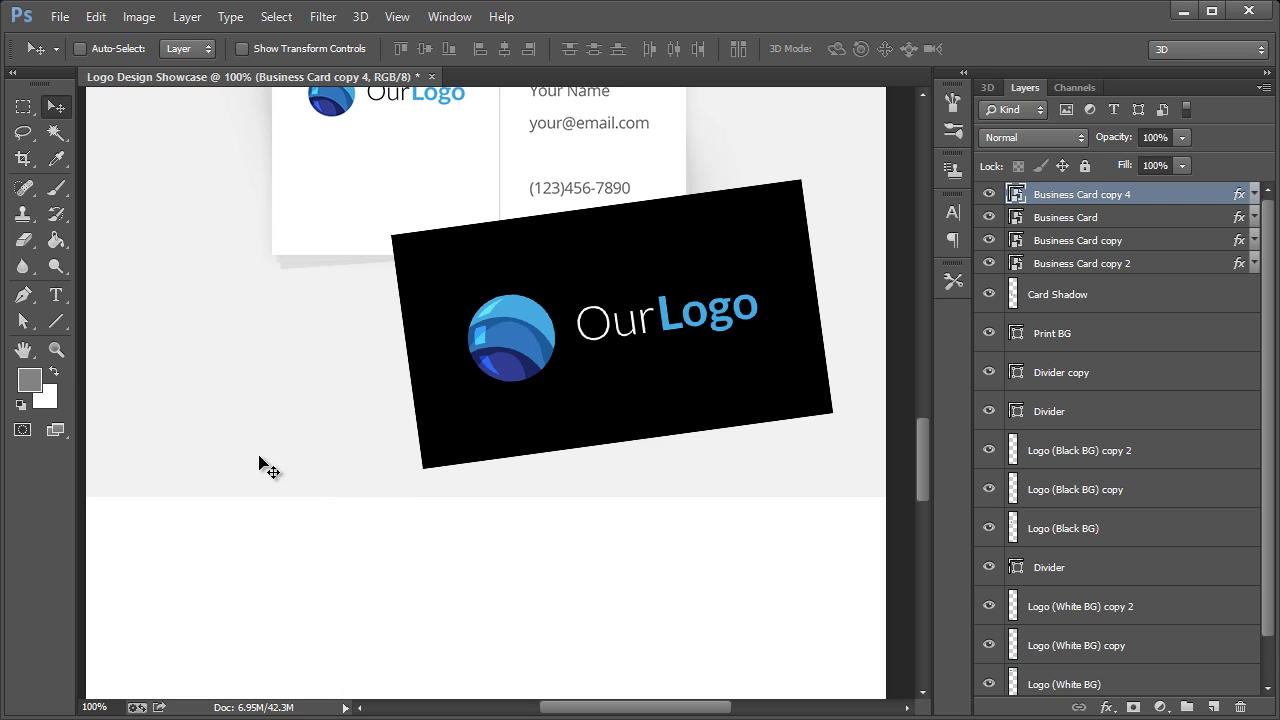
scroll(265, 455, down, 1)
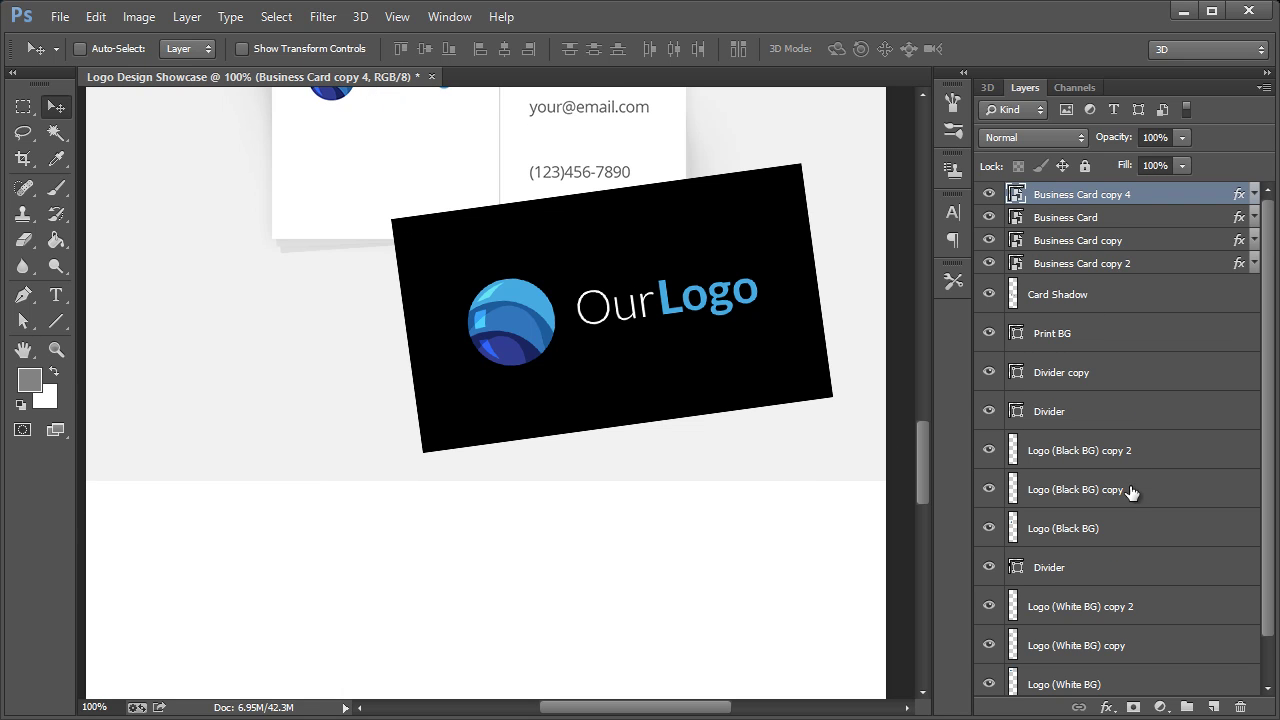
scroll(1131, 492, down, 1)
scroll(626, 421, up, 2)
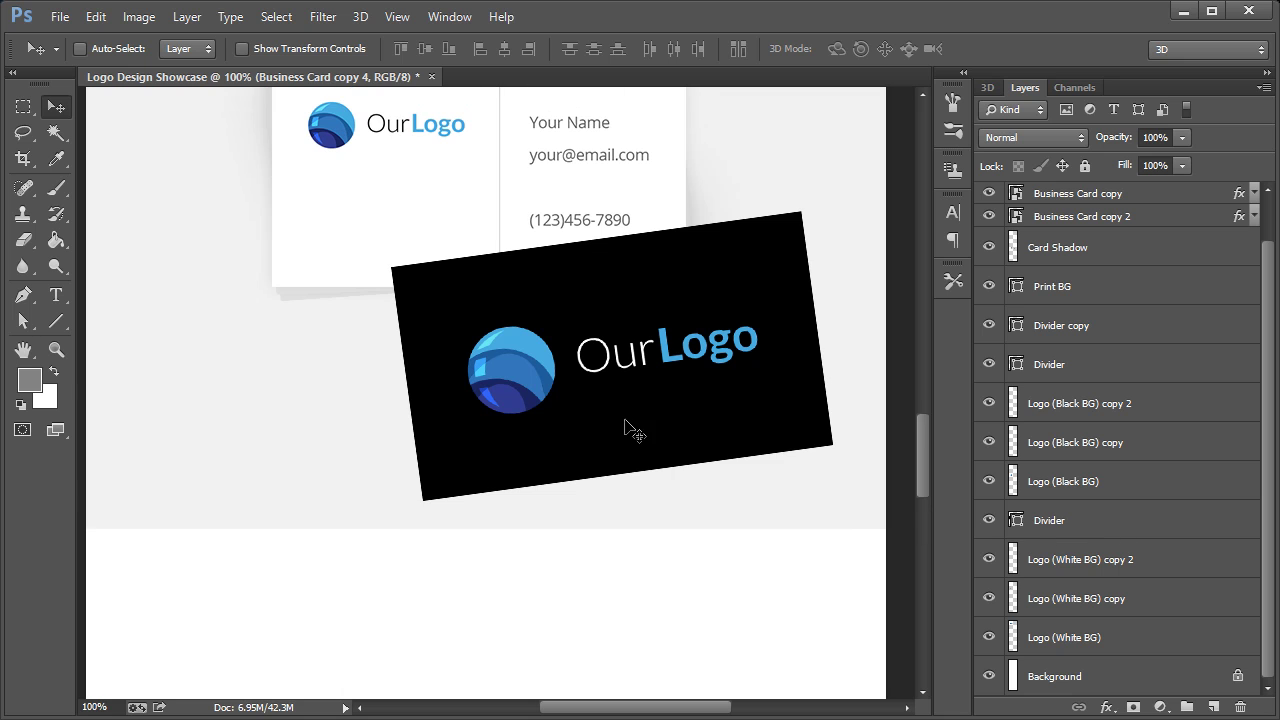
ctrl+click(216, 411)
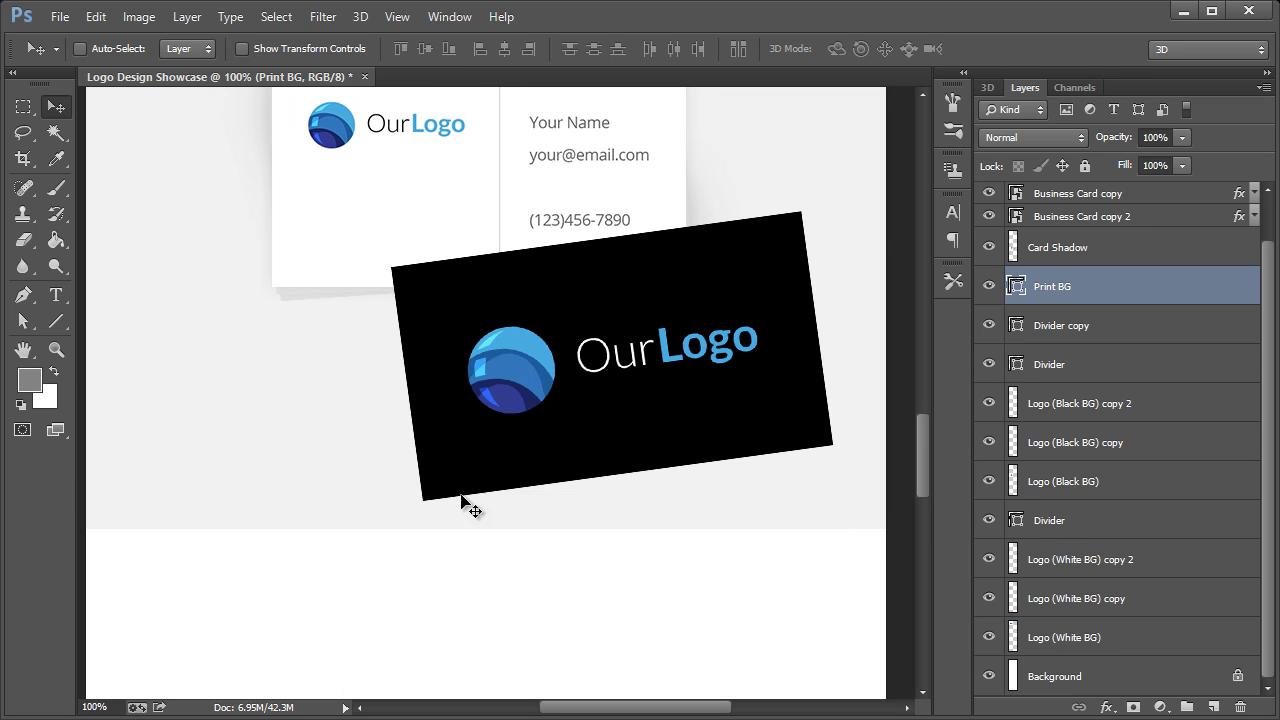
key(ctrl+t)
drag(486, 535, 486, 606)
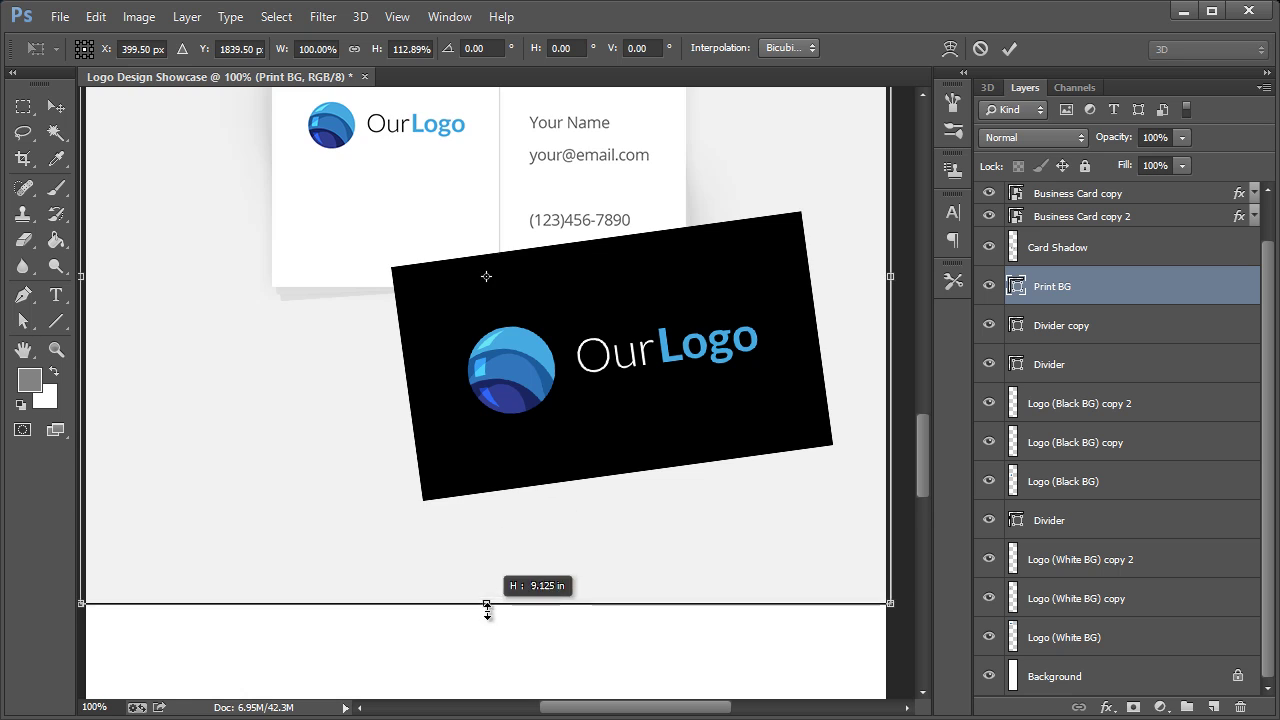
scroll(502, 441, down, 5)
drag(487, 368, 488, 641)
scroll(545, 486, down, 1)
click(58, 110)
click(297, 237)
drag(926, 489, 911, 466)
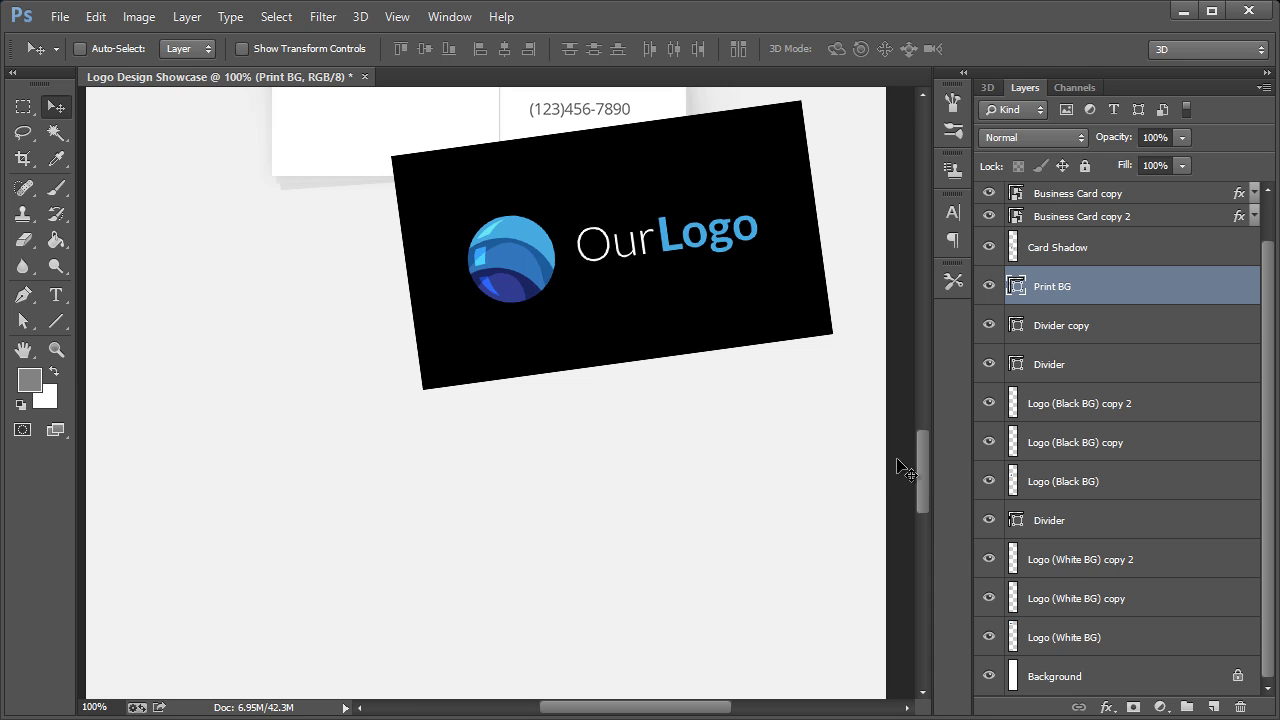
drag(917, 462, 834, 466)
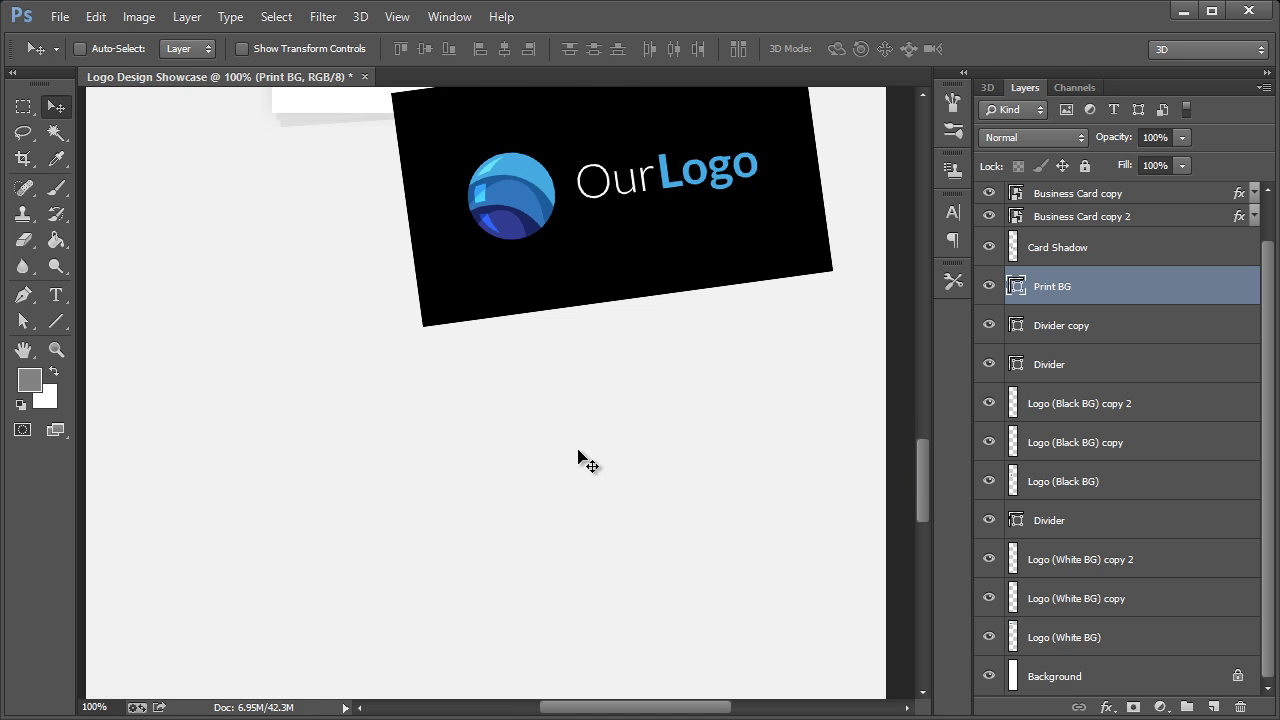